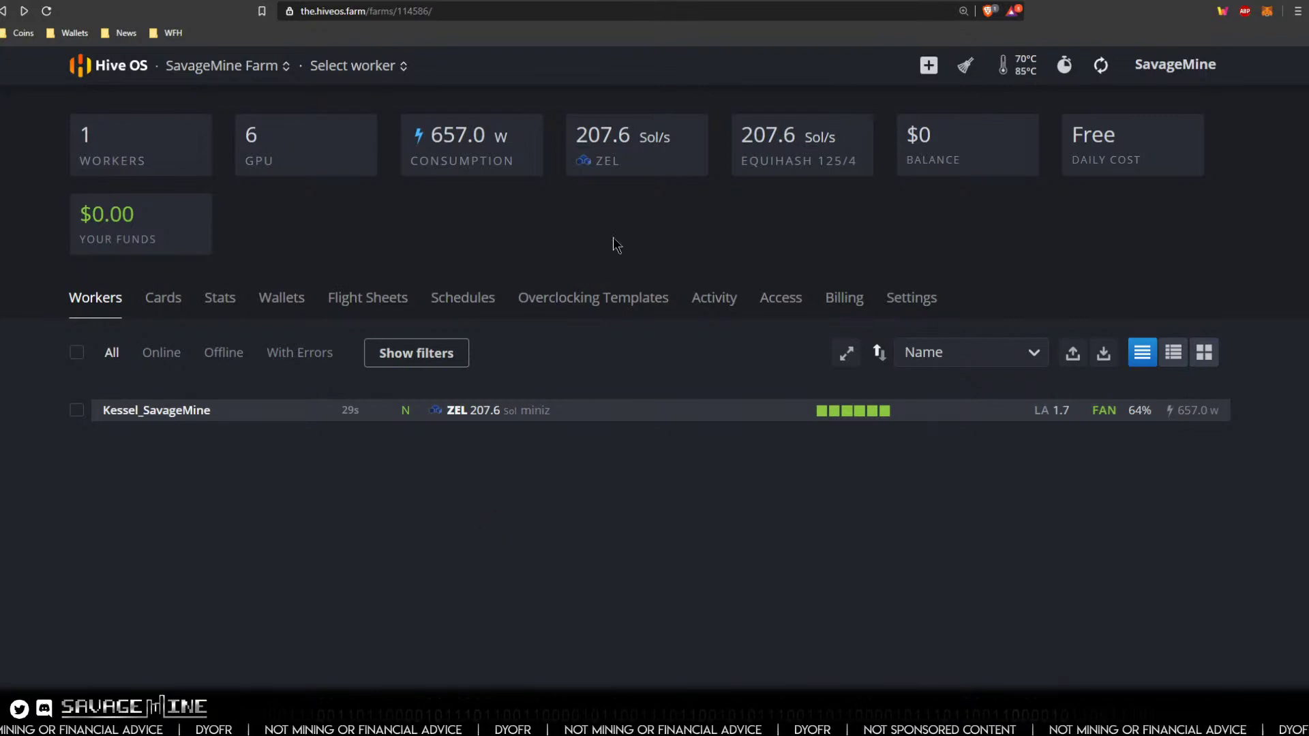
Step: Open the sunpool.top pool site from the Beam pool list on MiningPoolStats
click(1073, 3)
scroll(164, 285, down, 2)
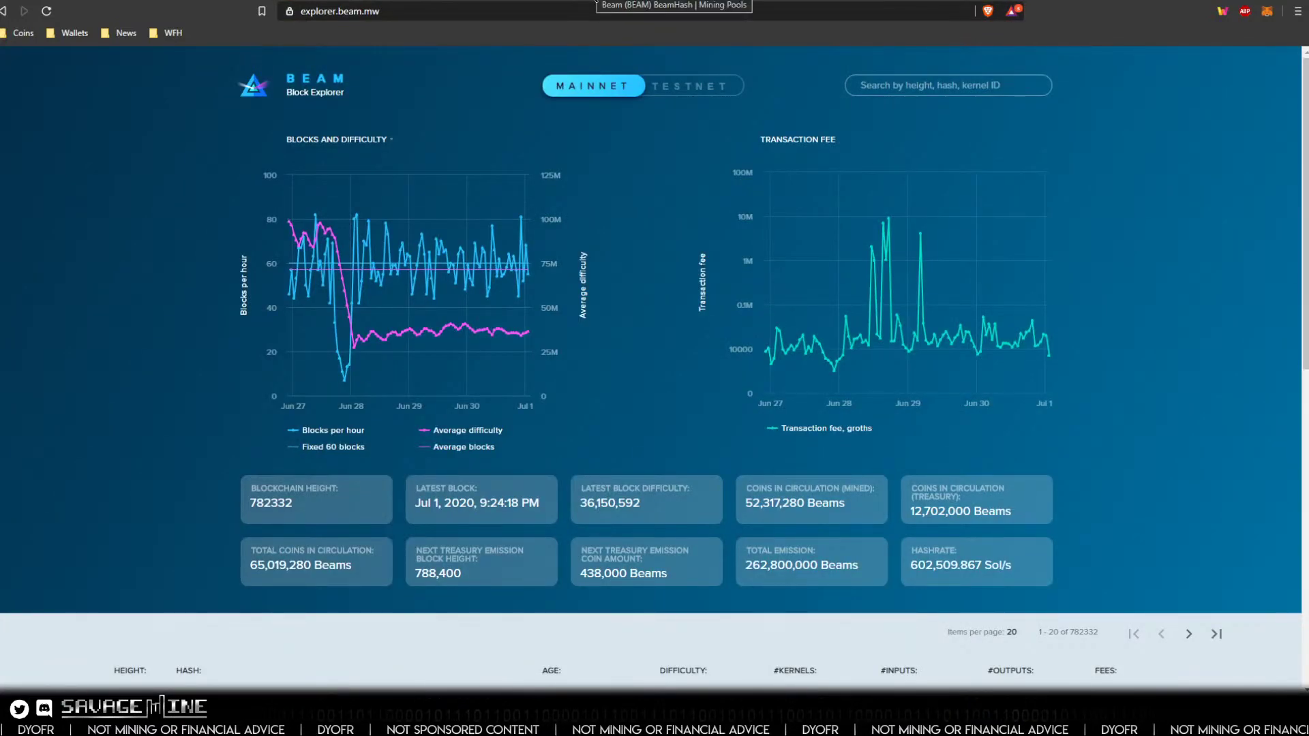
click(588, 1)
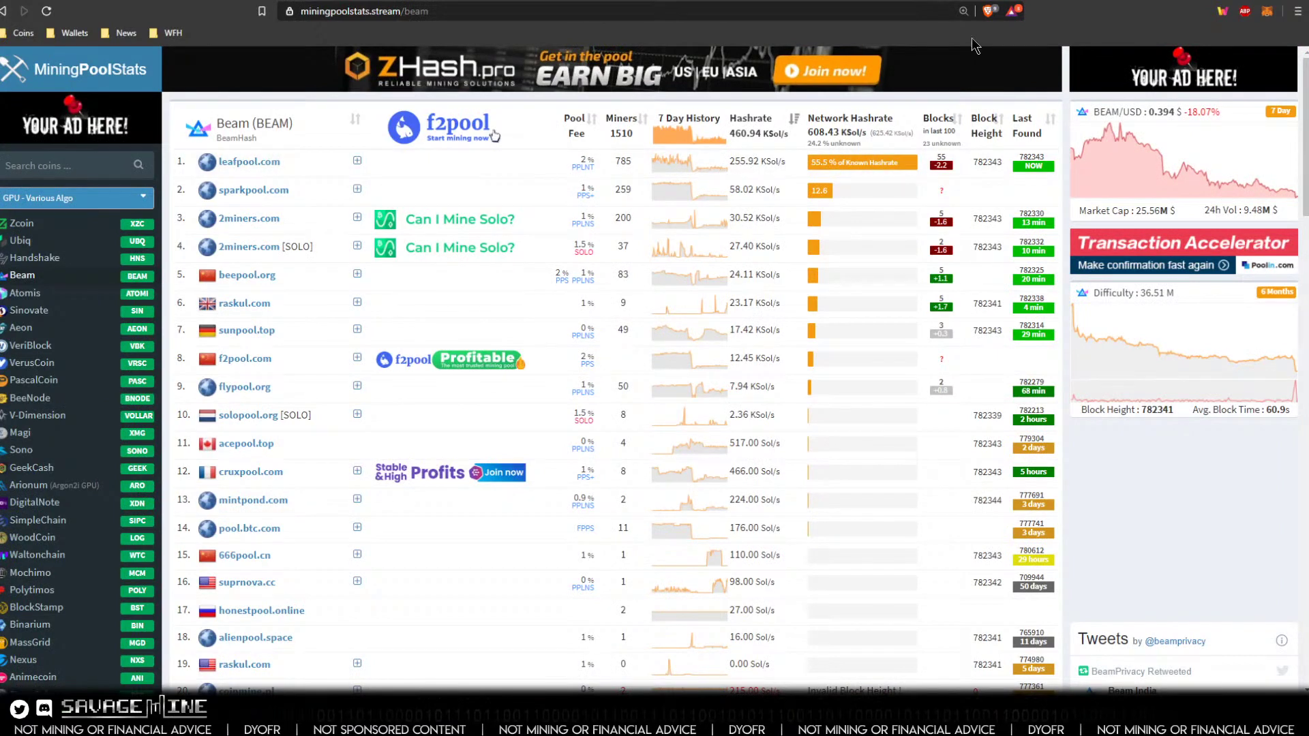
click(1002, 2)
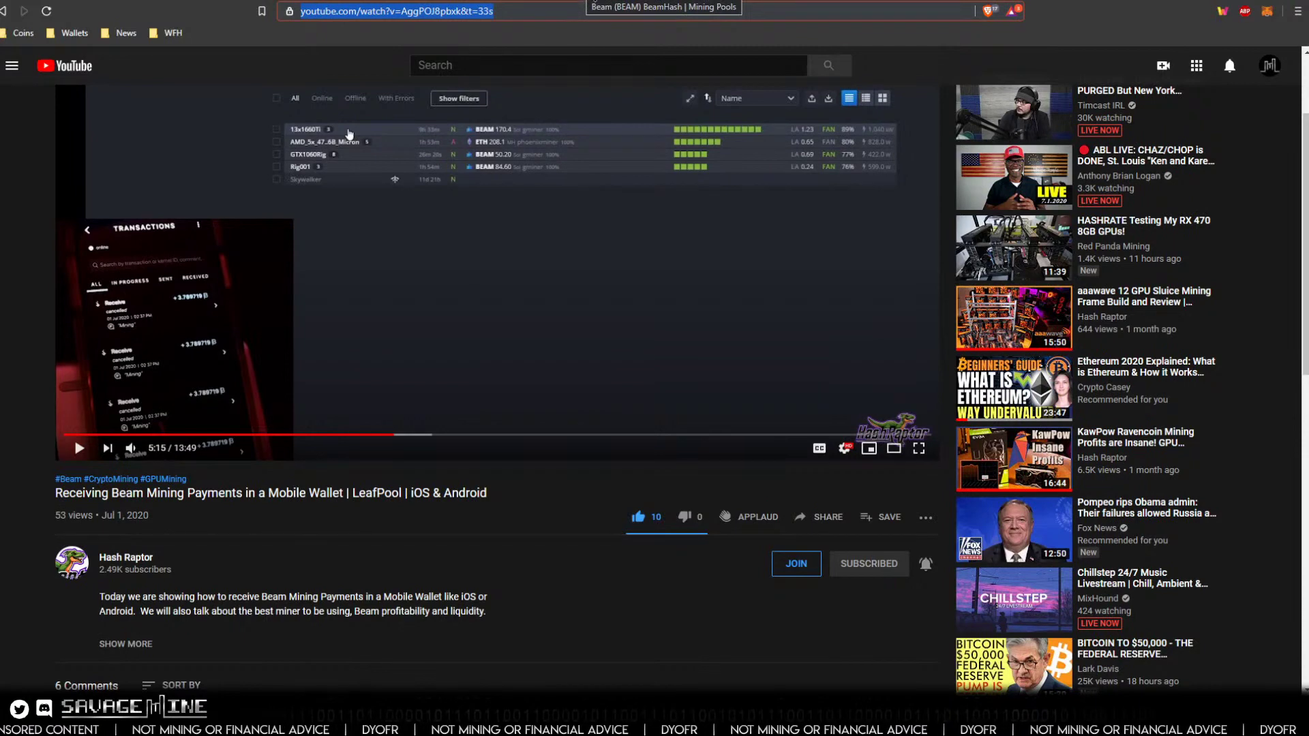
click(590, 2)
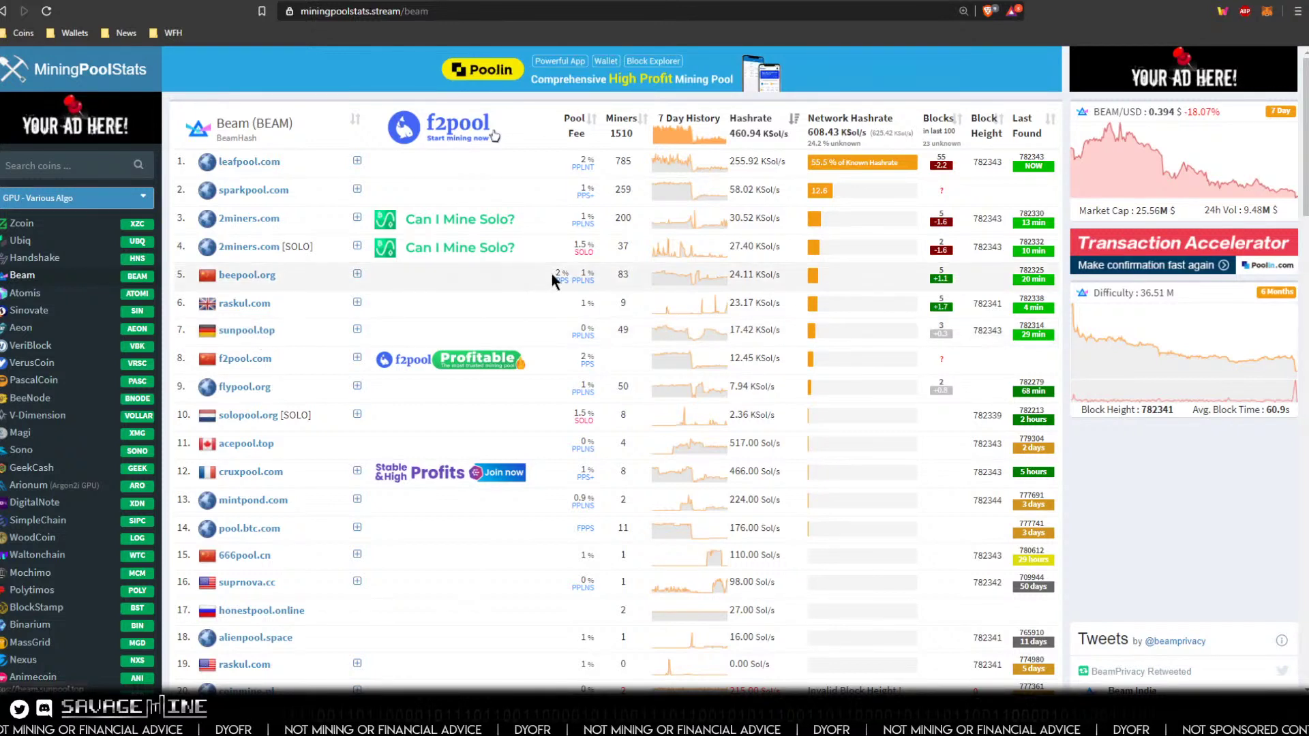
click(250, 337)
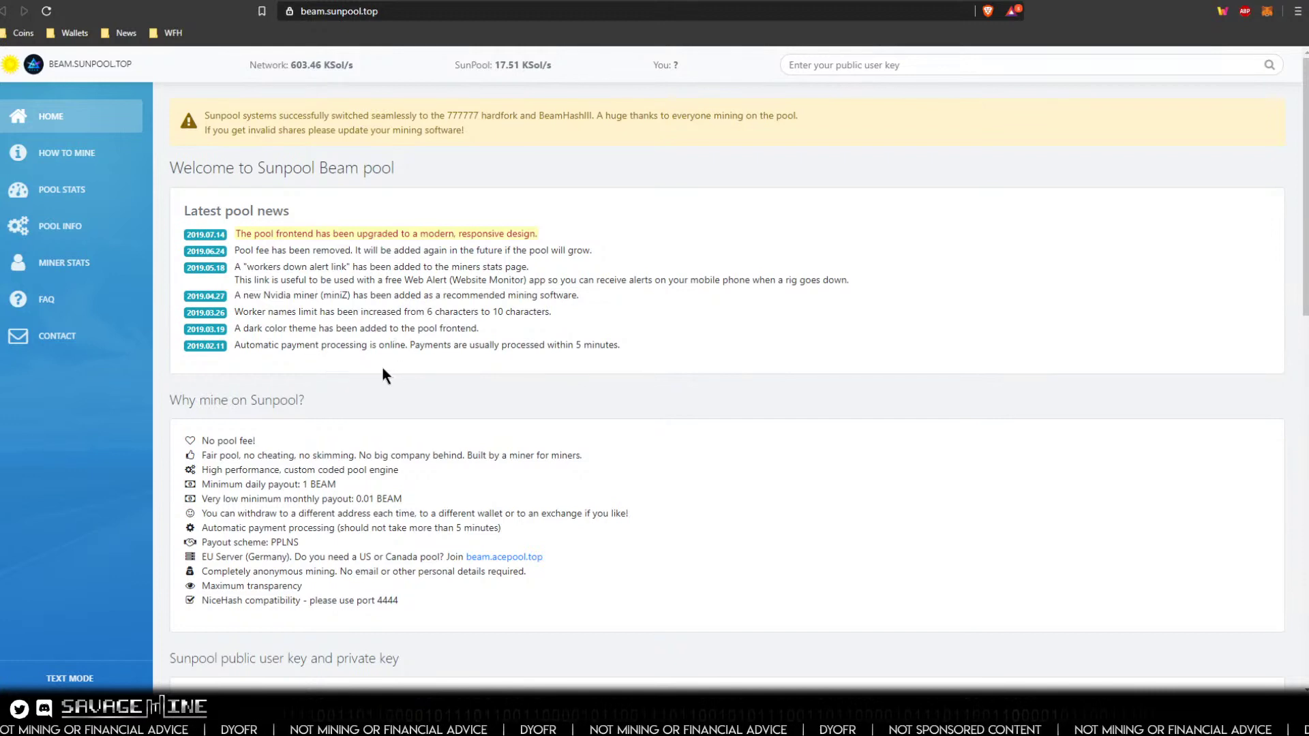
Step: Generate a new pair of Sunpool public and private keys in the anonymous user accounts section, and reload the page
scroll(386, 374, down, 1)
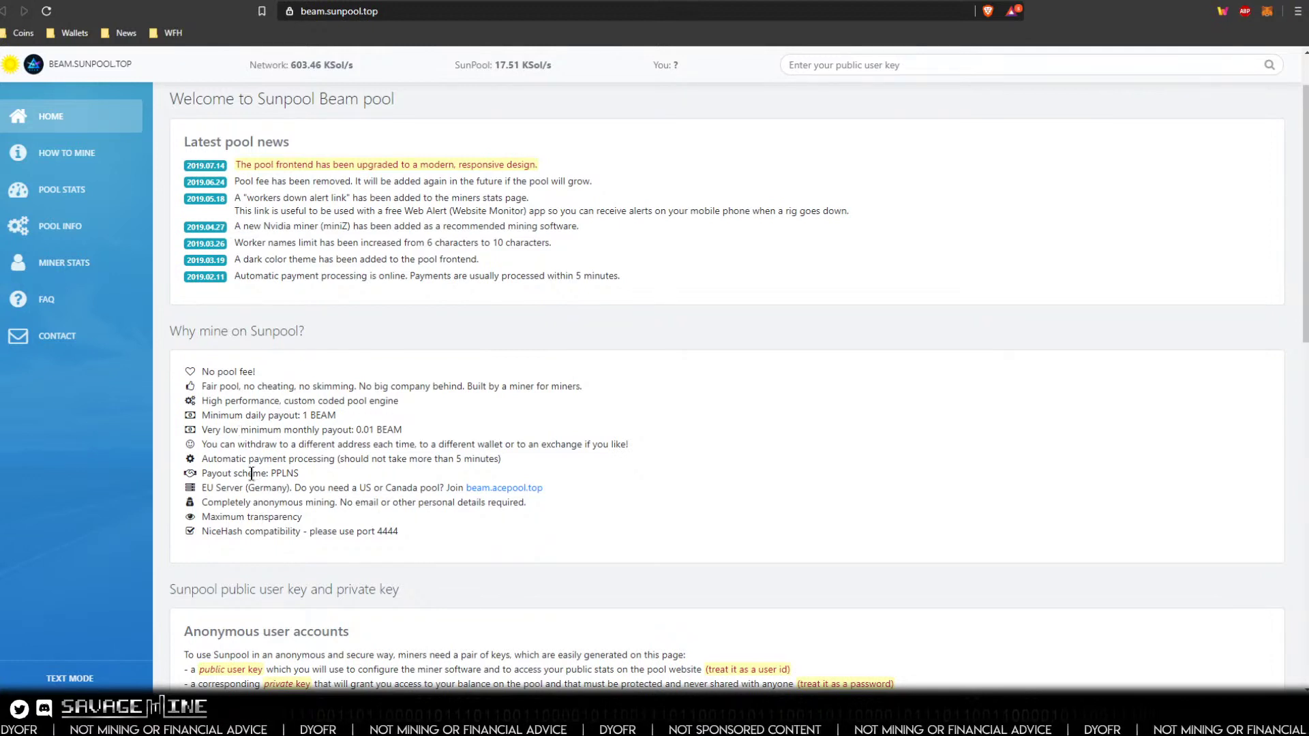
scroll(246, 472, down, 2)
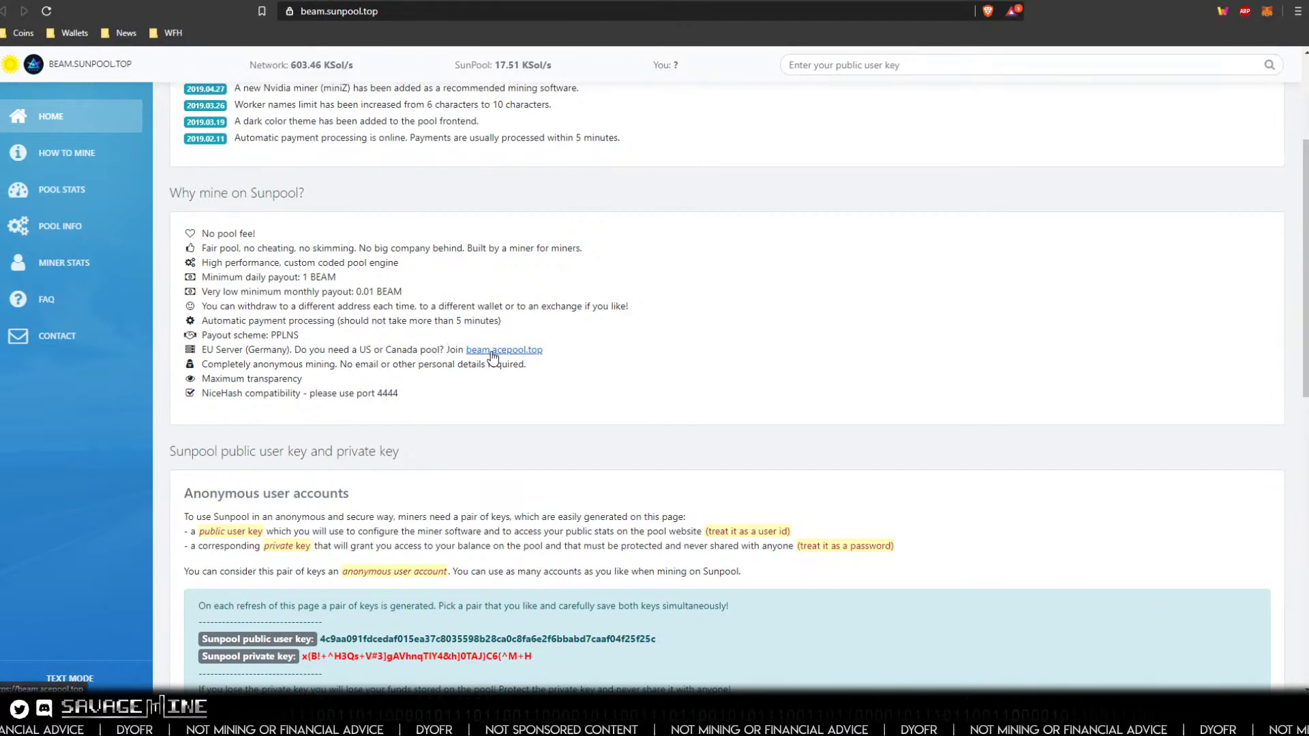
scroll(350, 376, down, 4)
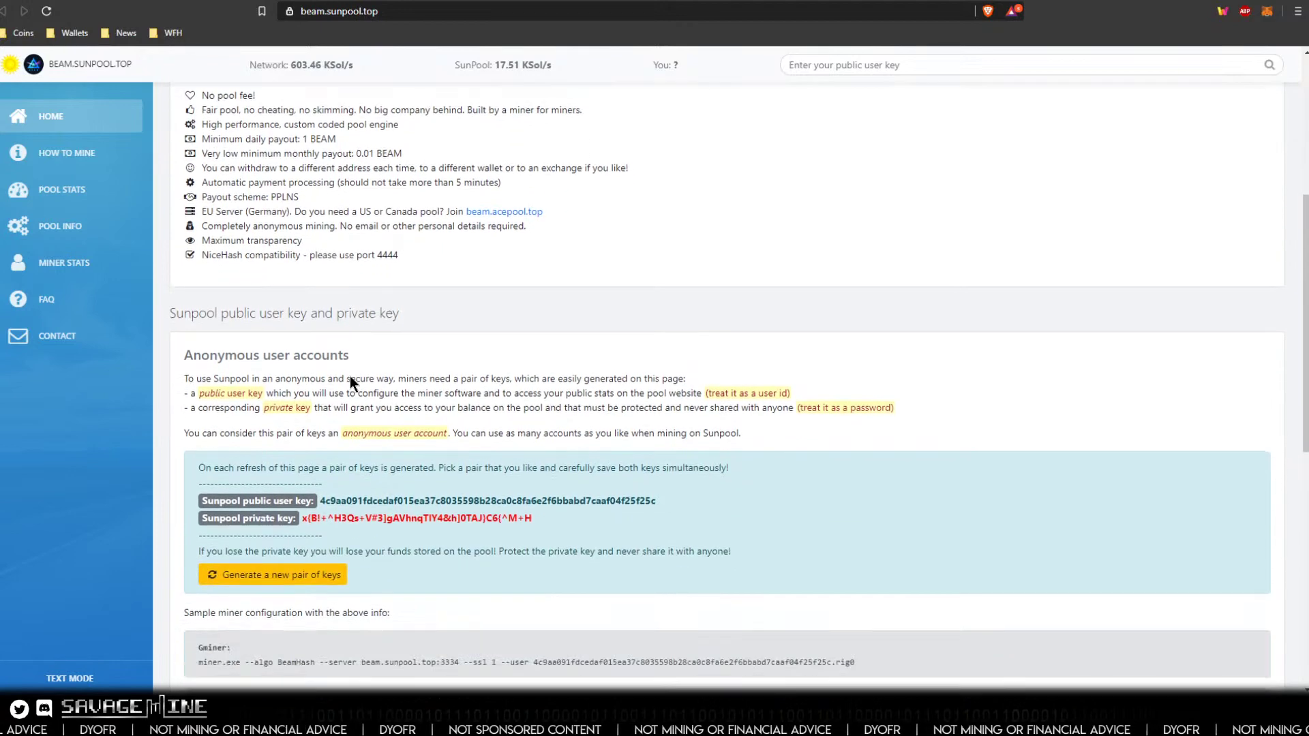
scroll(350, 377, down, 1)
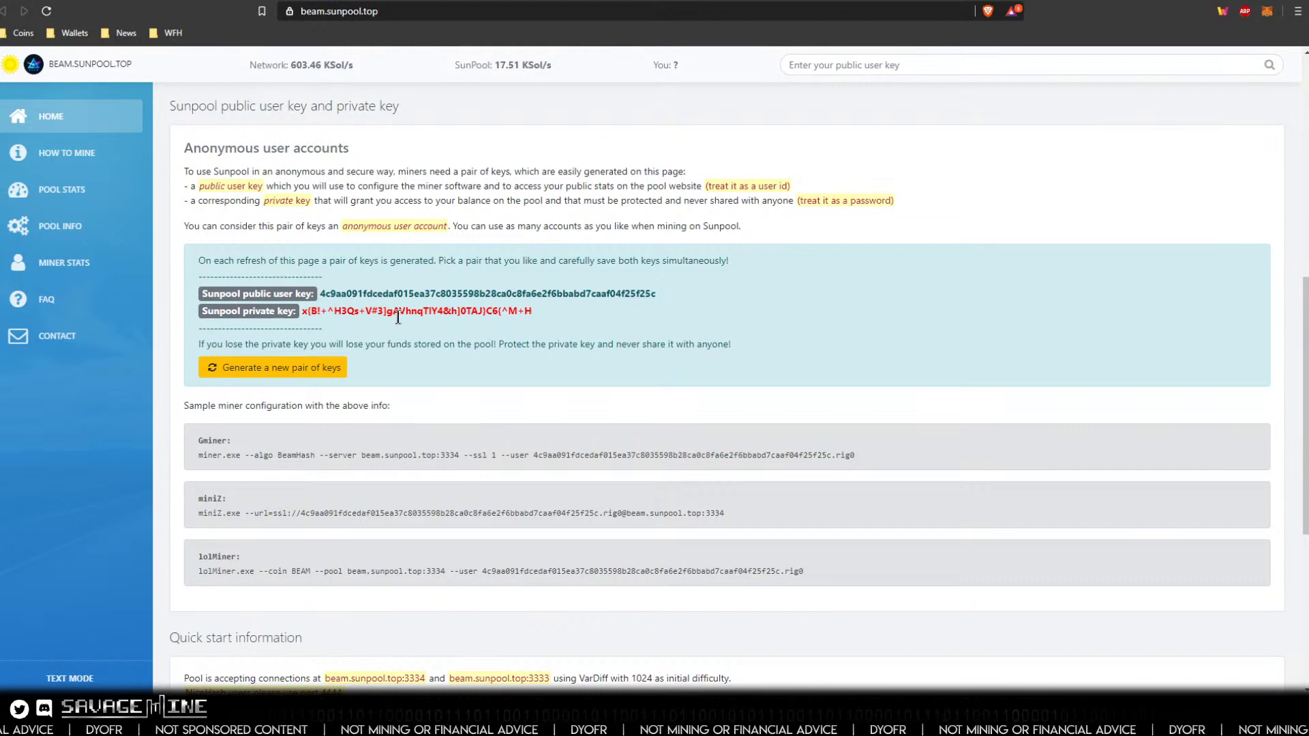
scroll(401, 339, up, 1)
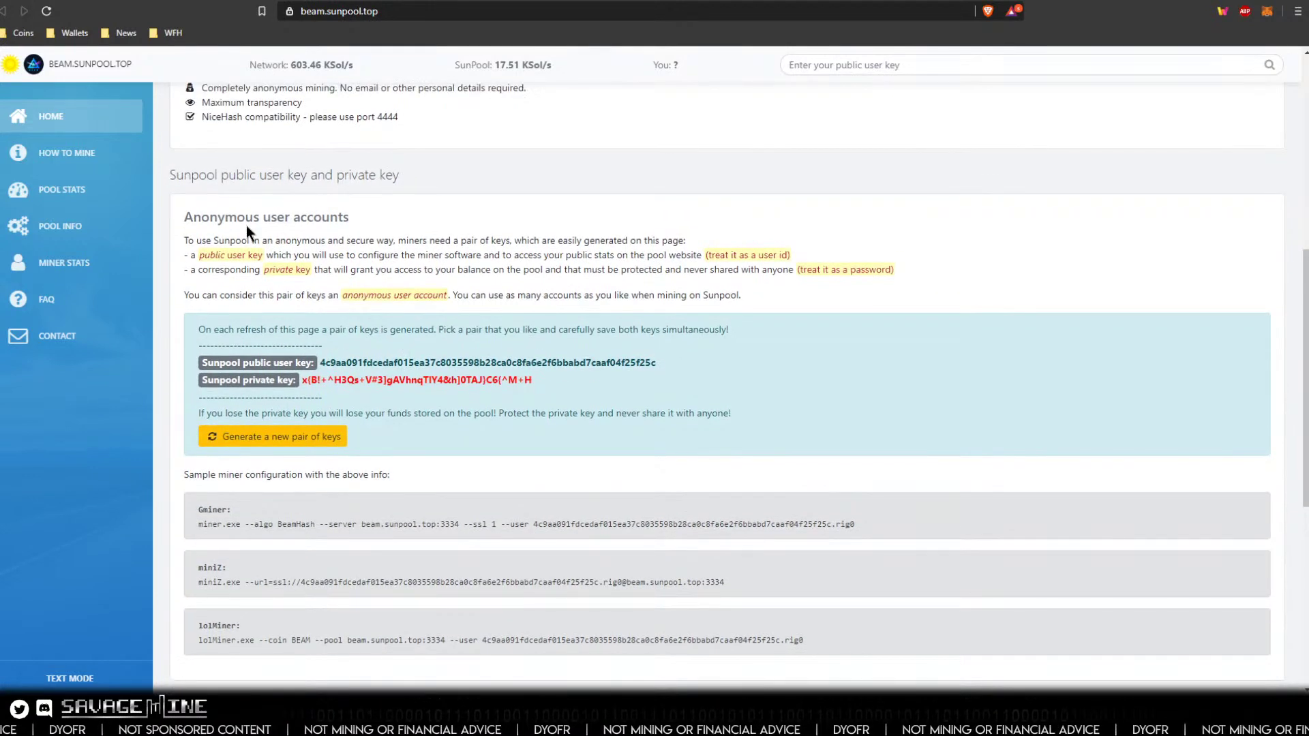
click(258, 442)
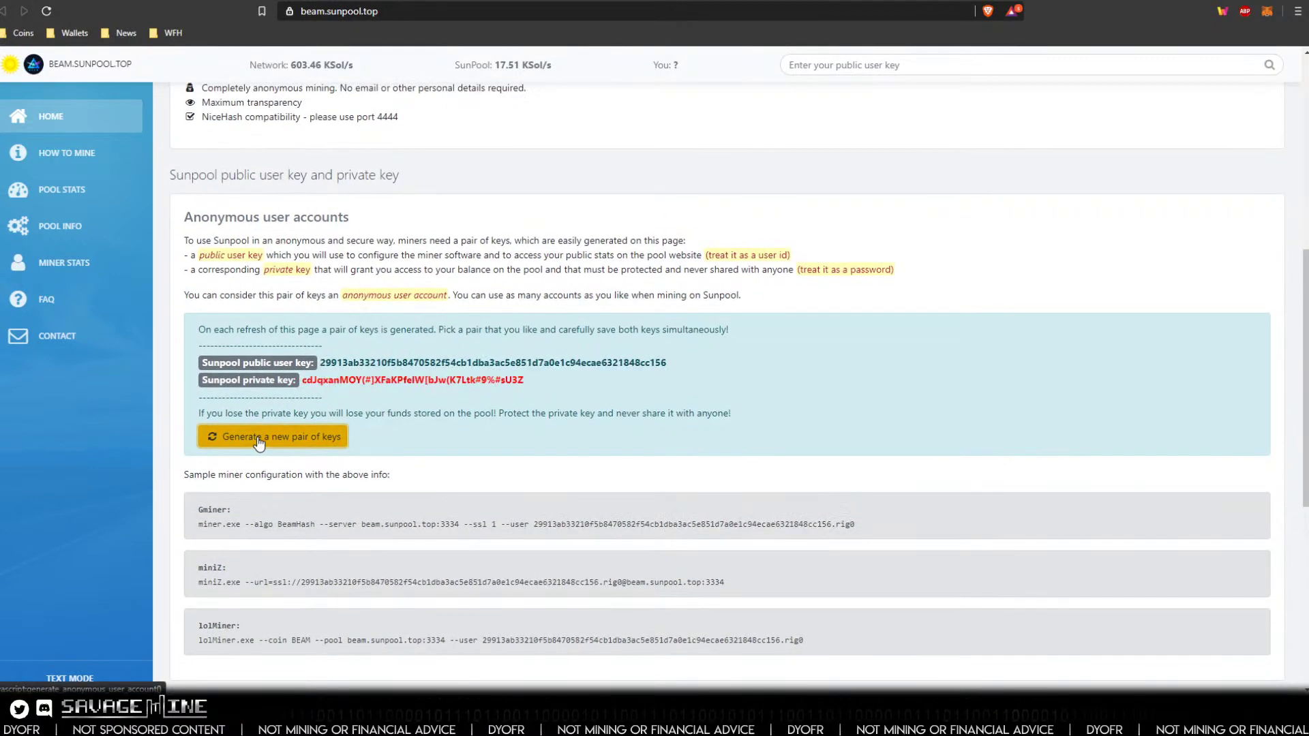
click(46, 12)
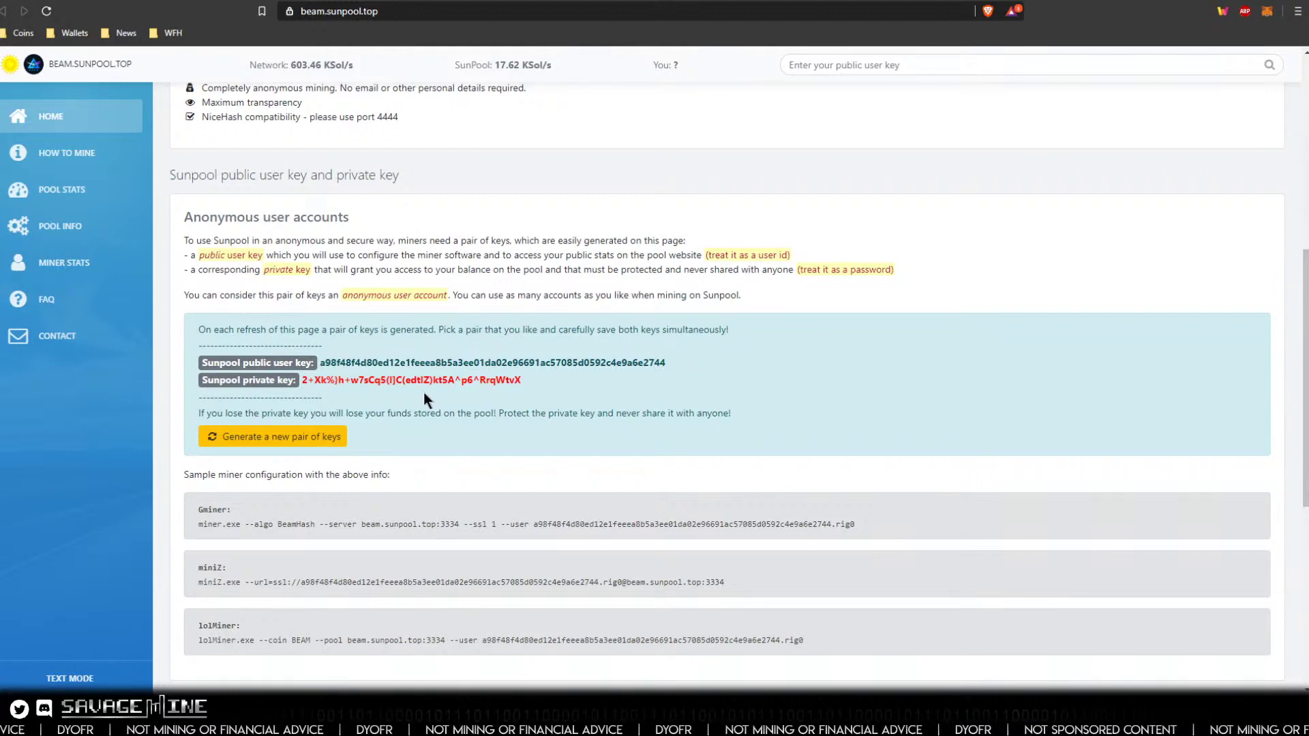
Step: Examine Sunpool's quick start information and the SSL options in the sample Gminer and miniZ configurations
scroll(424, 394, down, 2)
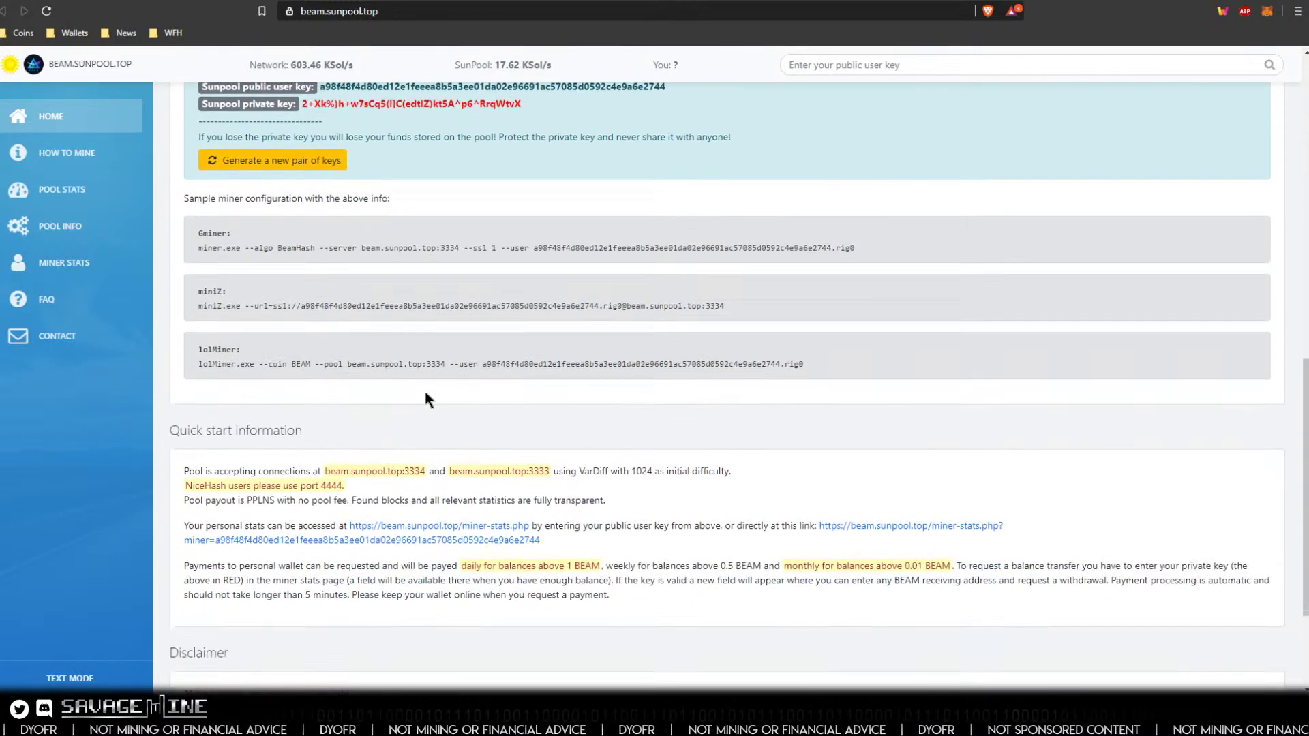
scroll(426, 396, up, 3)
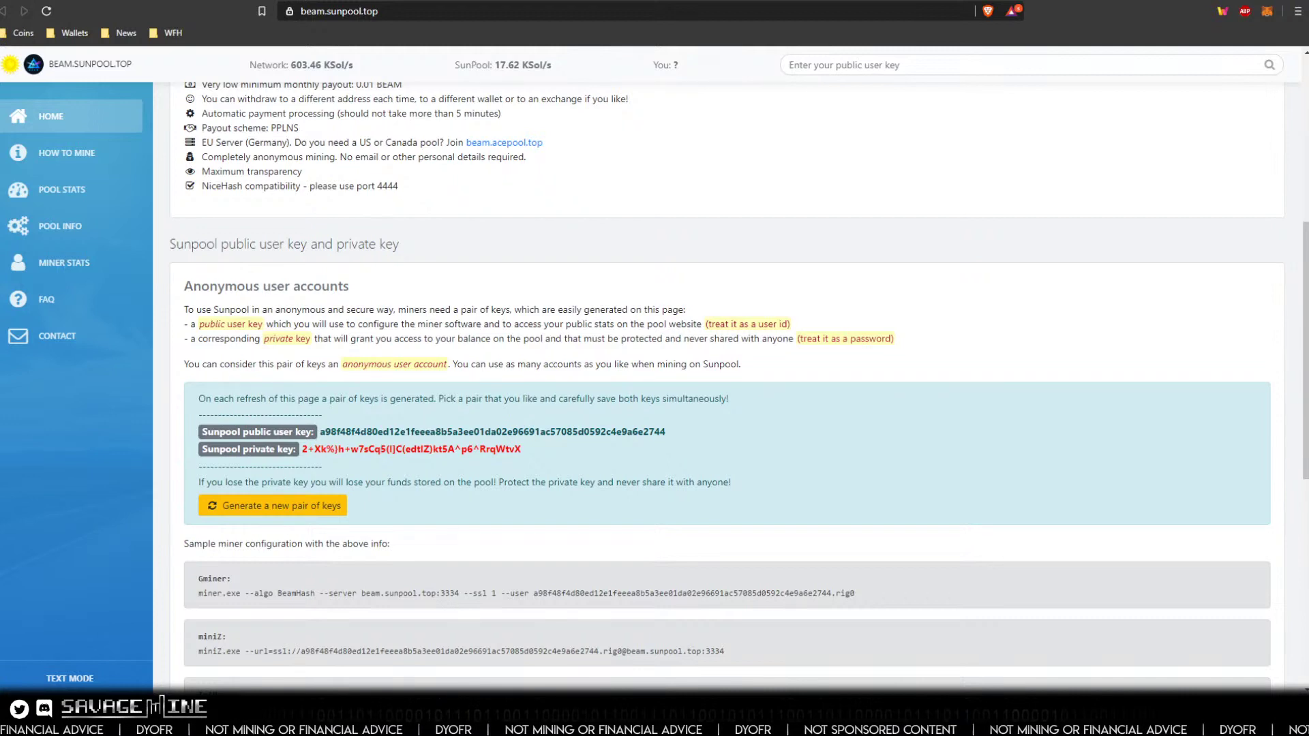
scroll(409, 515, down, 2)
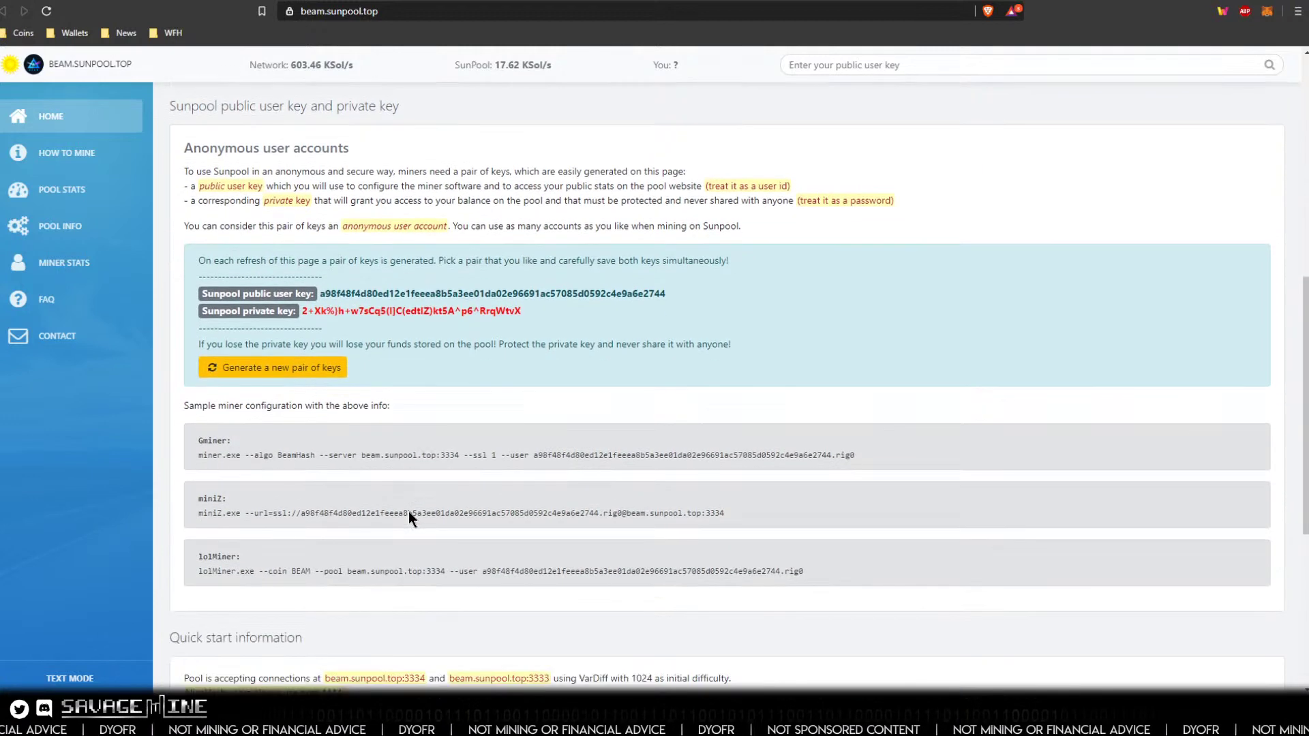
scroll(407, 512, down, 1)
scroll(411, 510, up, 1)
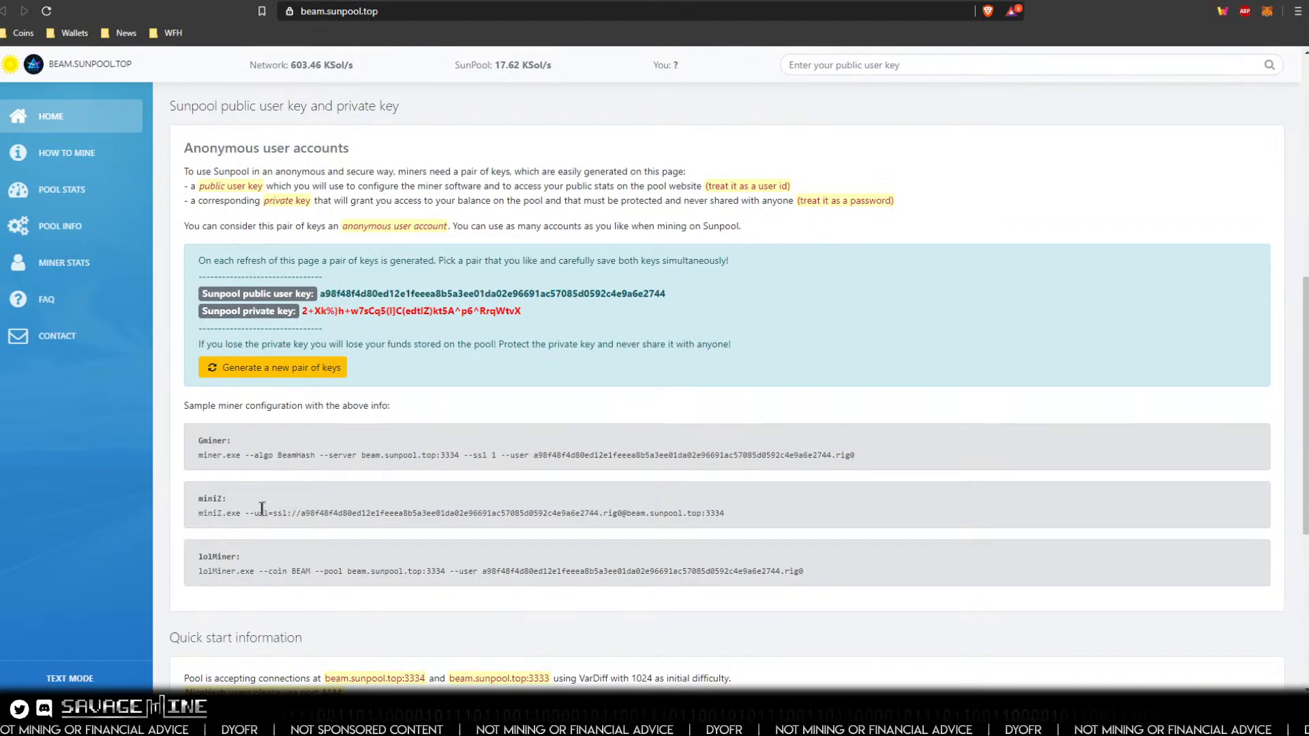
drag(273, 515, 284, 514)
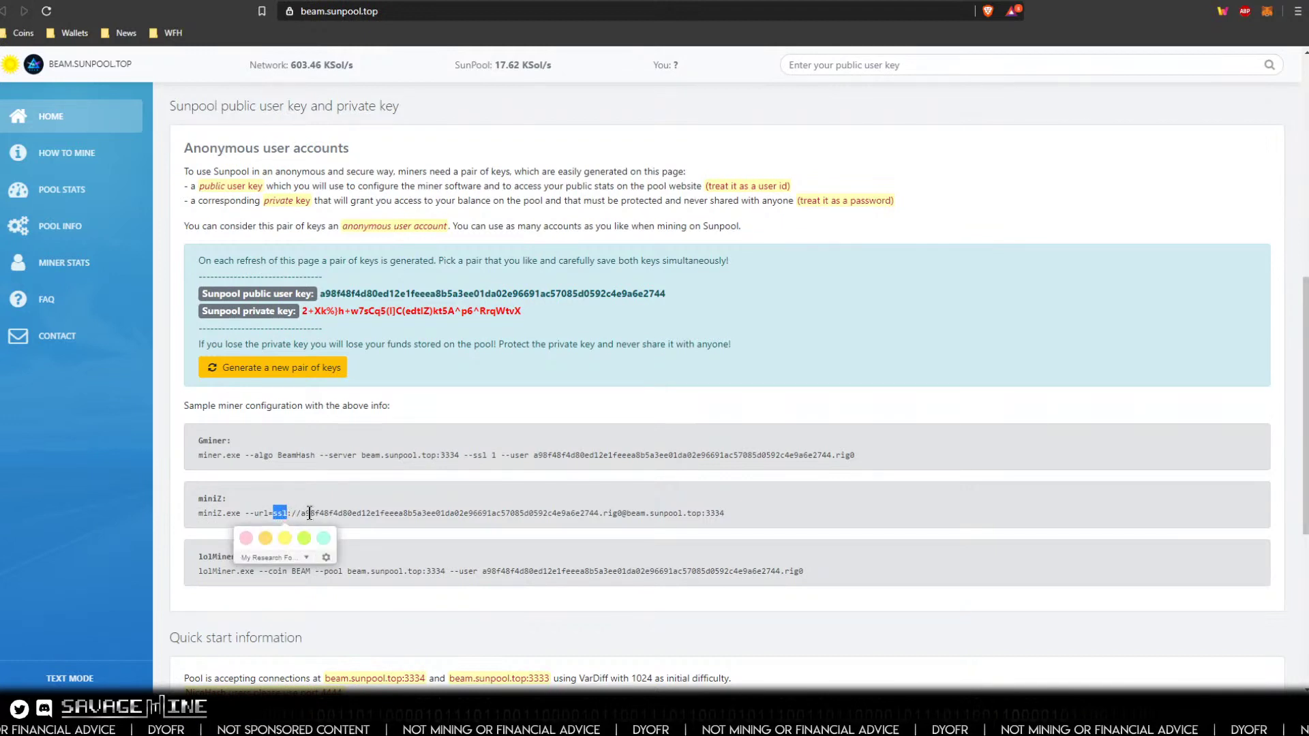
click(304, 514)
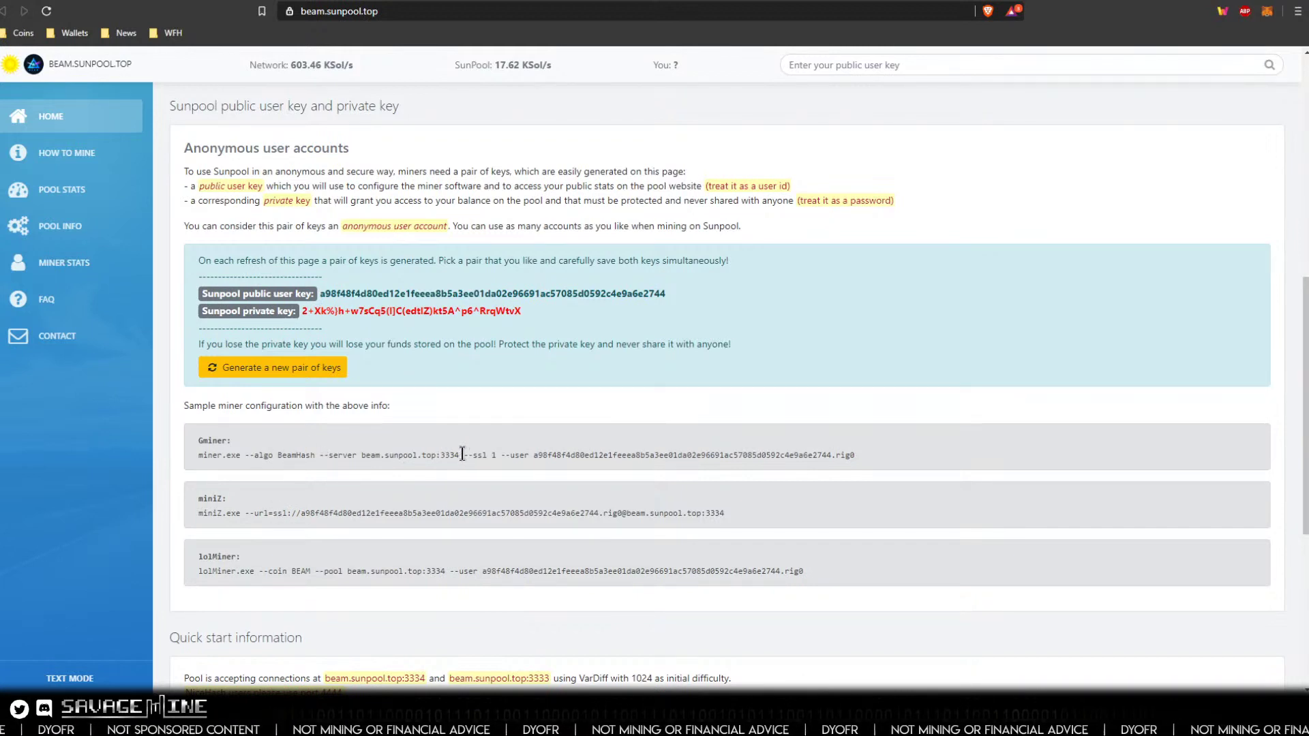
drag(464, 455, 497, 454)
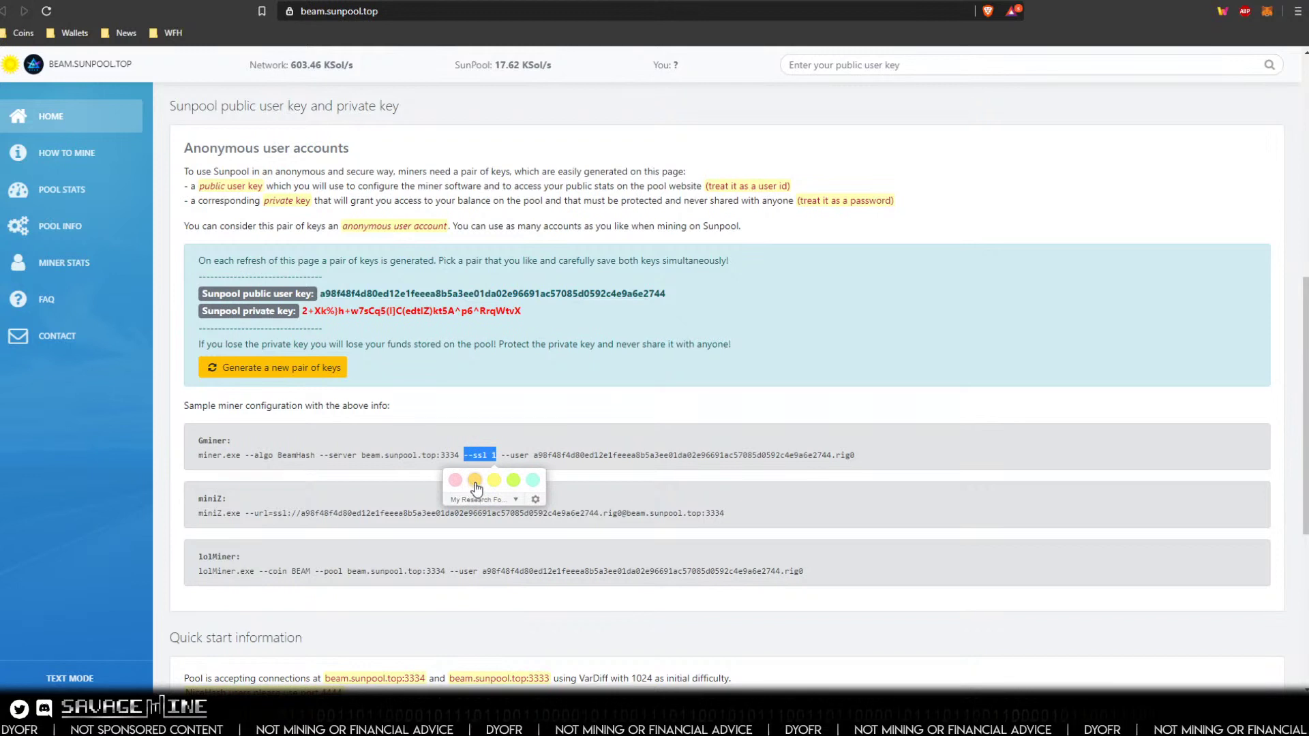
click(278, 515)
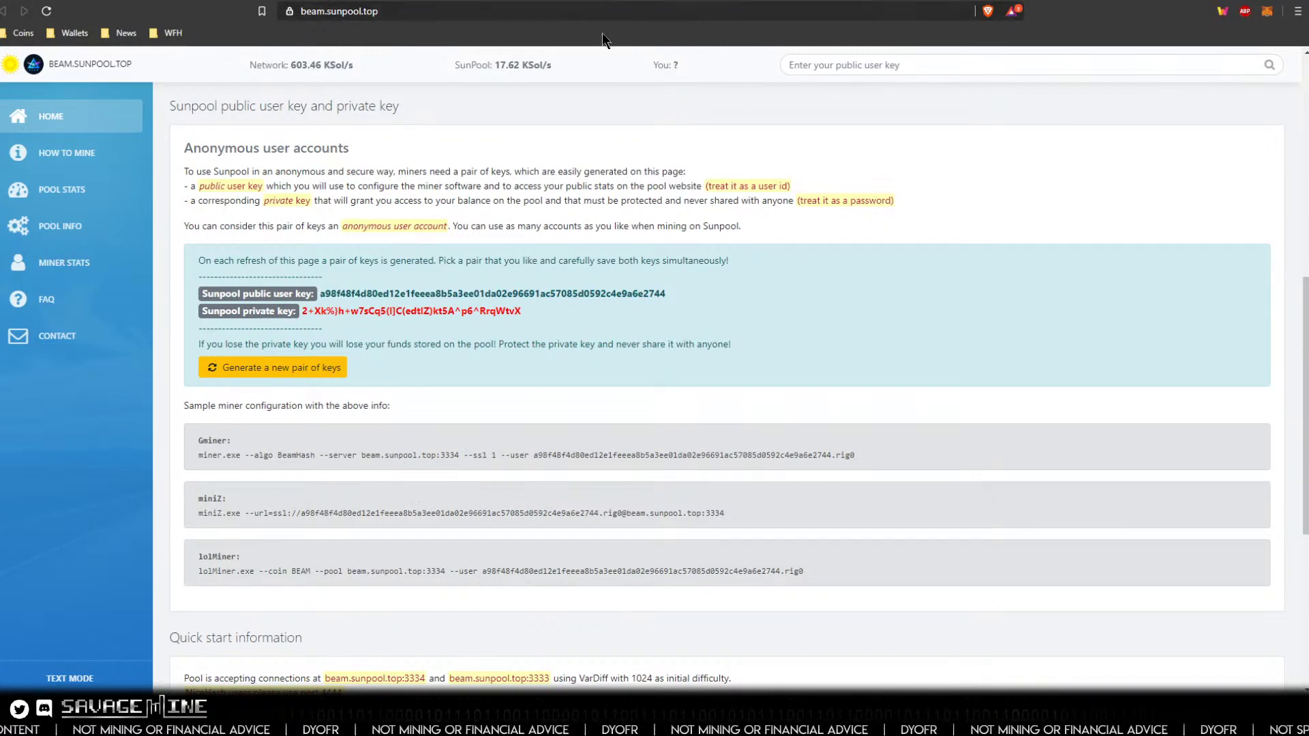
Step: Switch to Hive OS and start a new wallet in the farm with BEAM as its coin
click(471, 2)
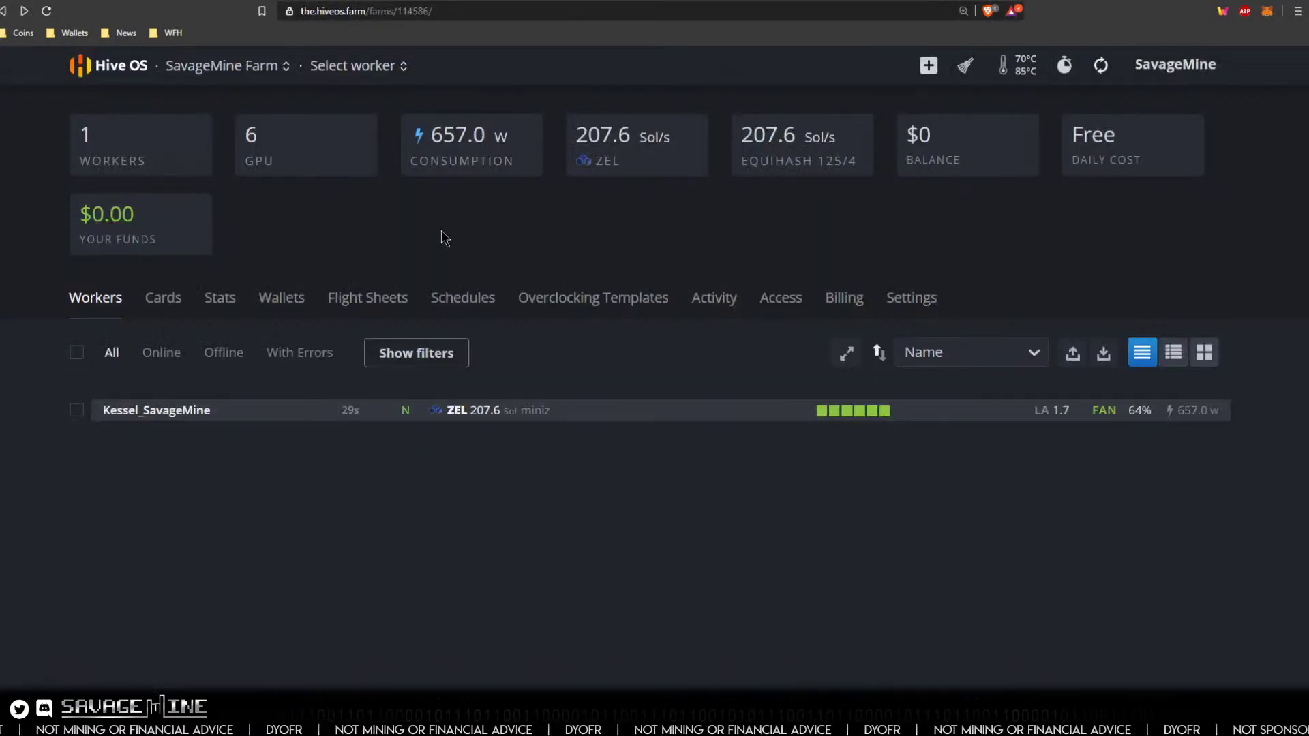
click(287, 299)
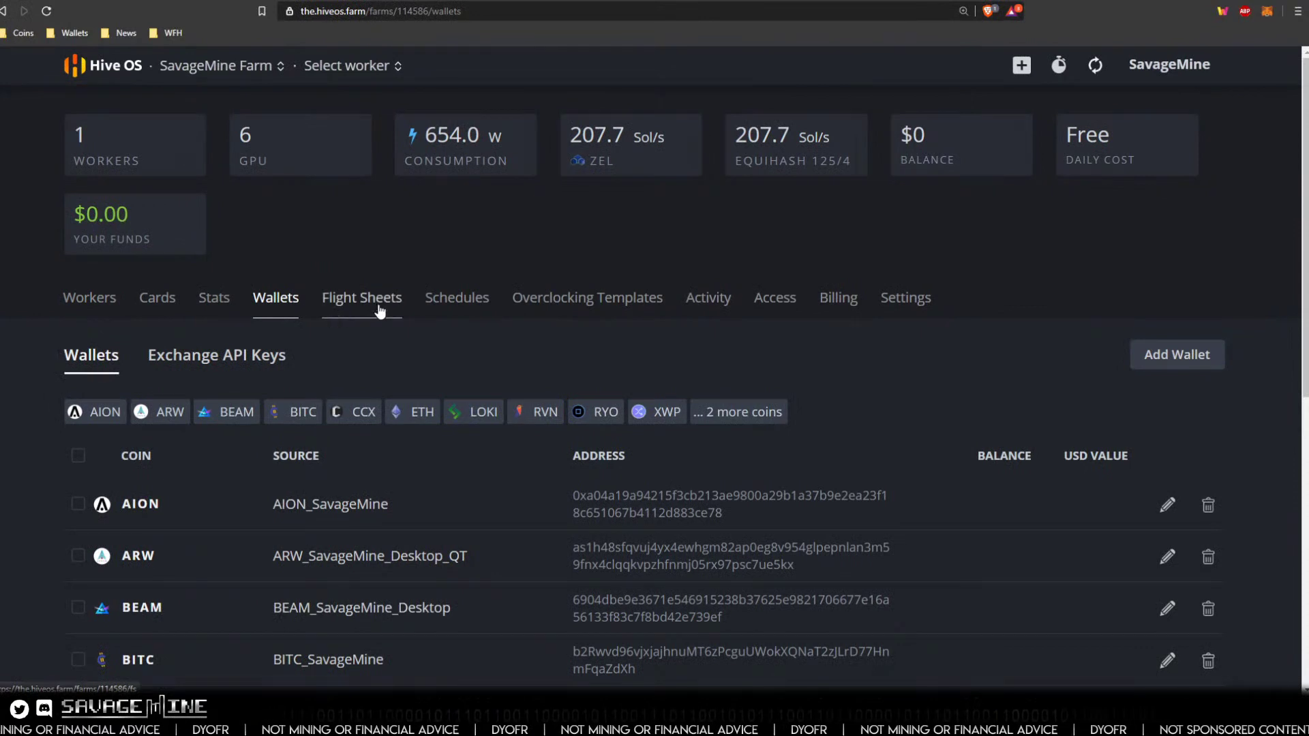
click(1168, 354)
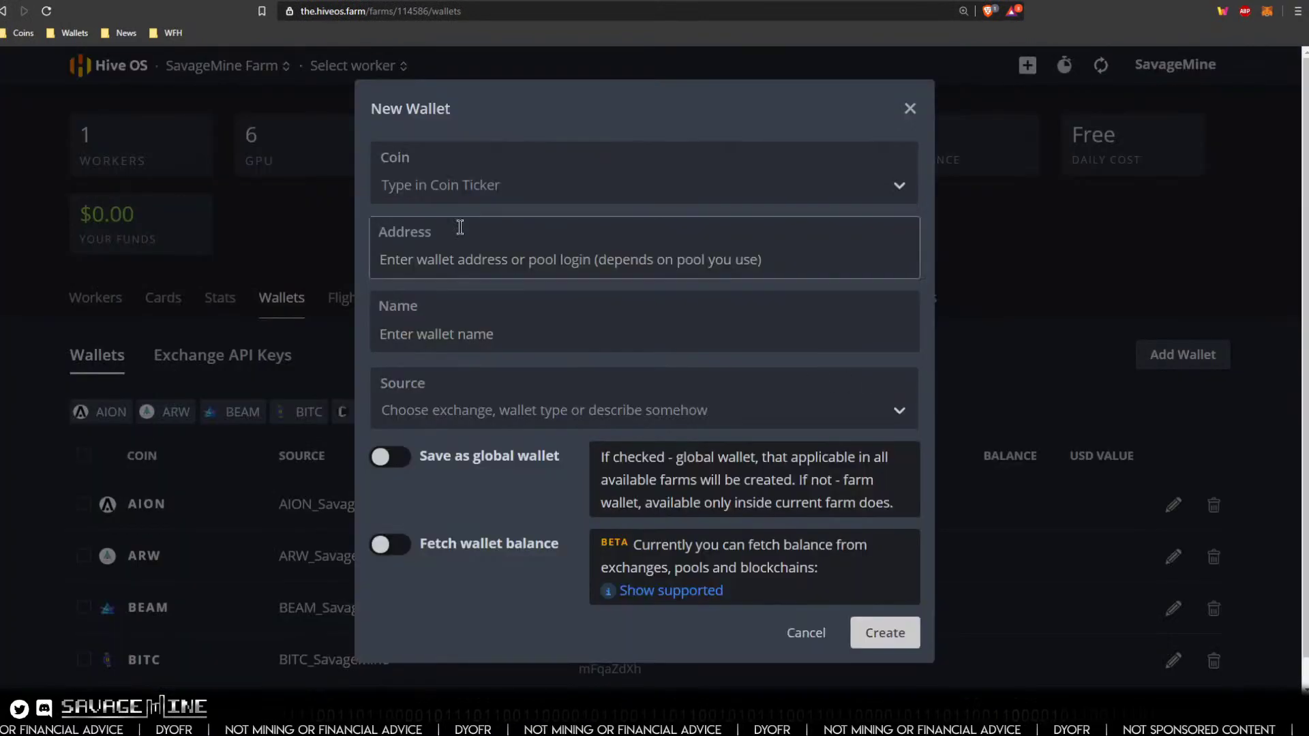
click(462, 187)
text(beam)
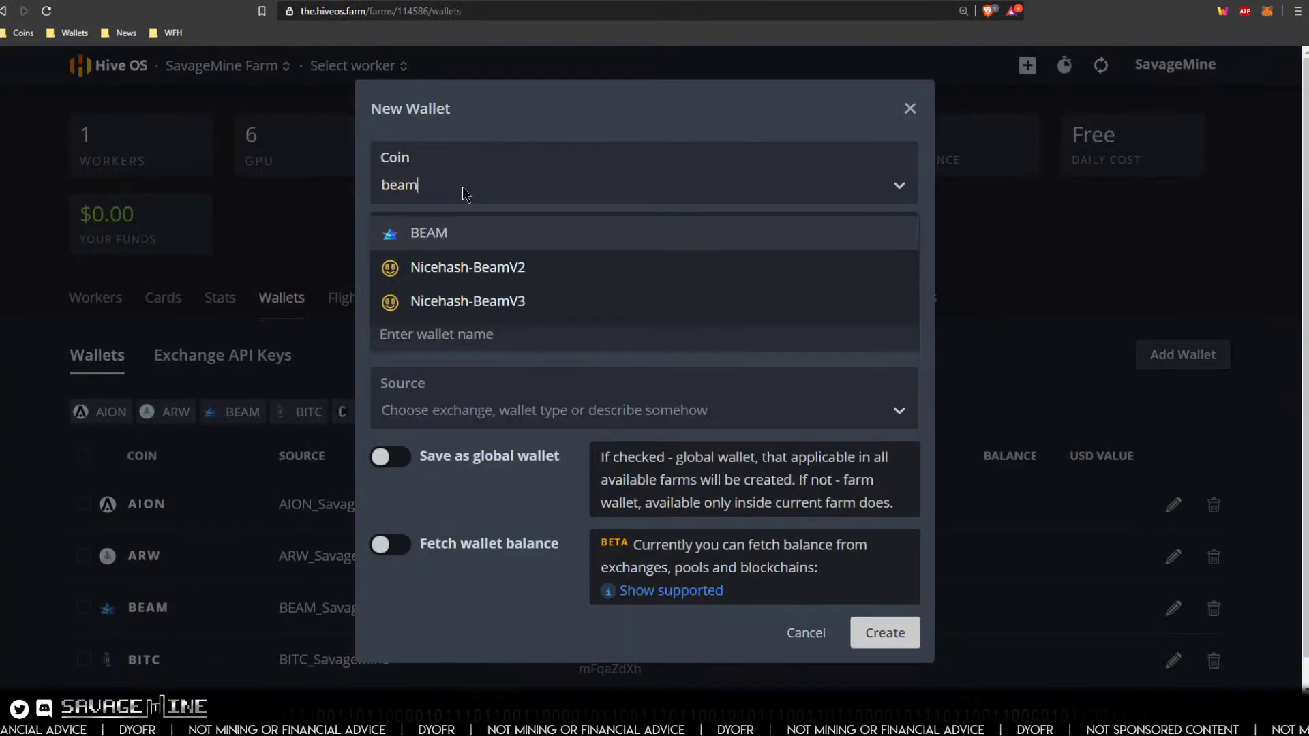
click(435, 233)
click(436, 233)
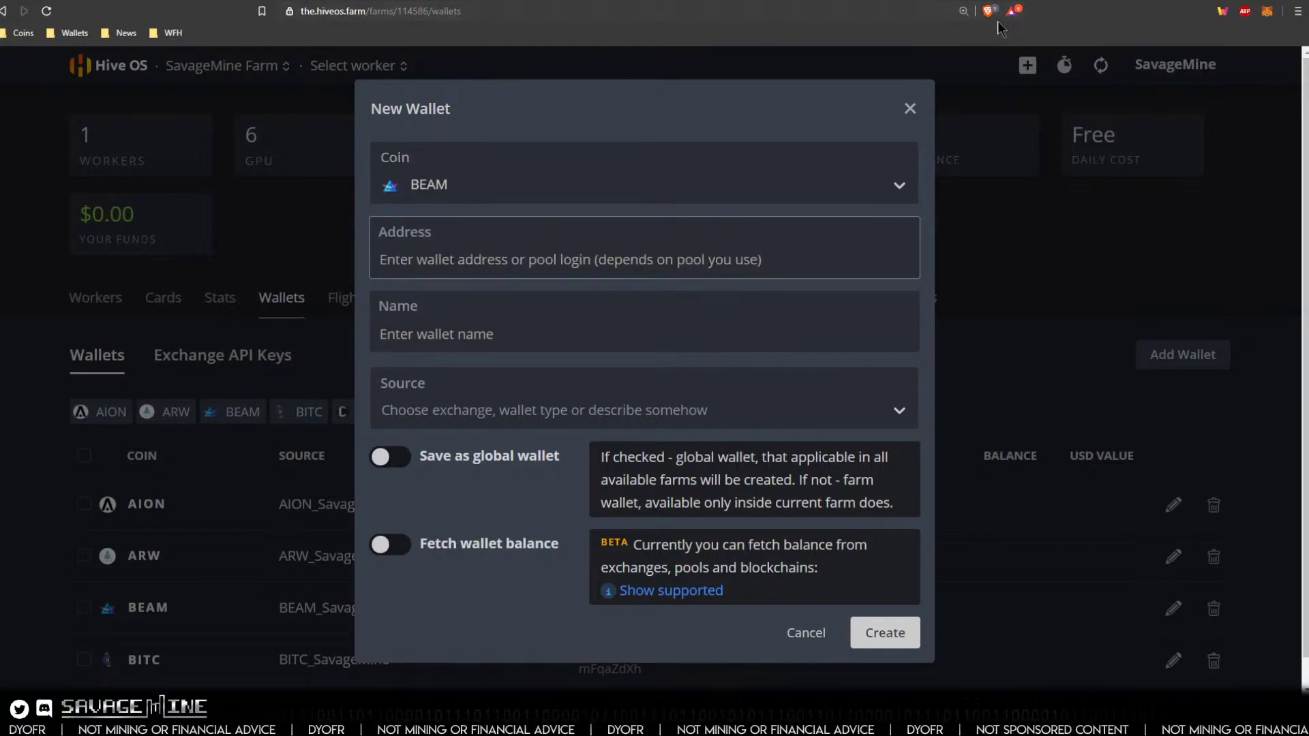
Step: Return to the Sunpool site and select the public user key in the anonymous user accounts section
click(723, 1)
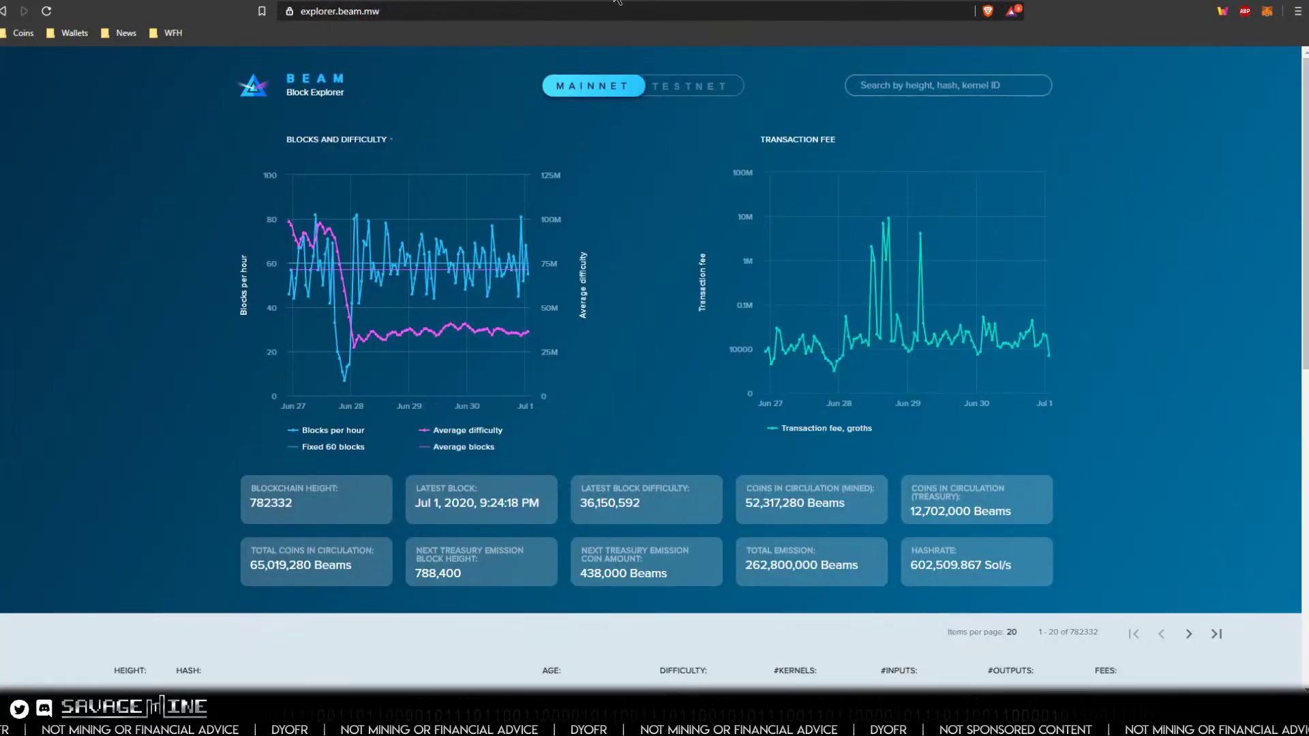
click(681, 1)
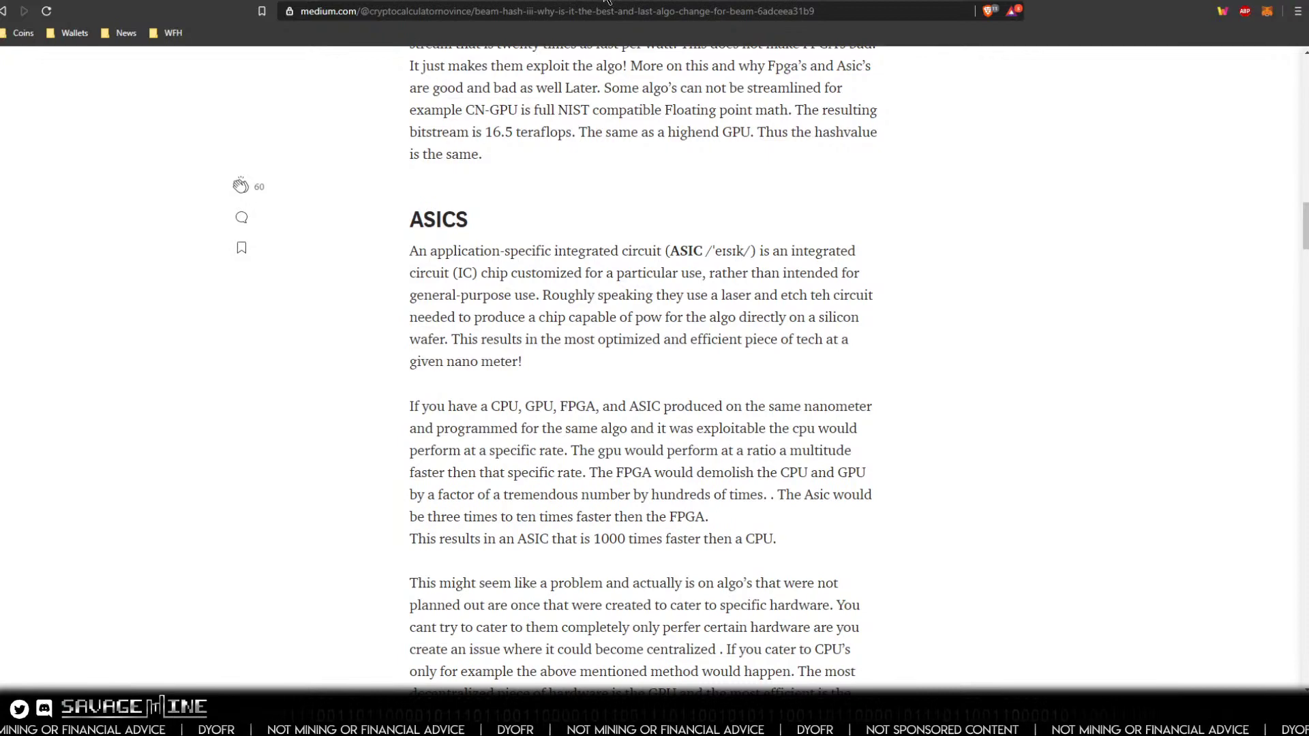
click(675, 2)
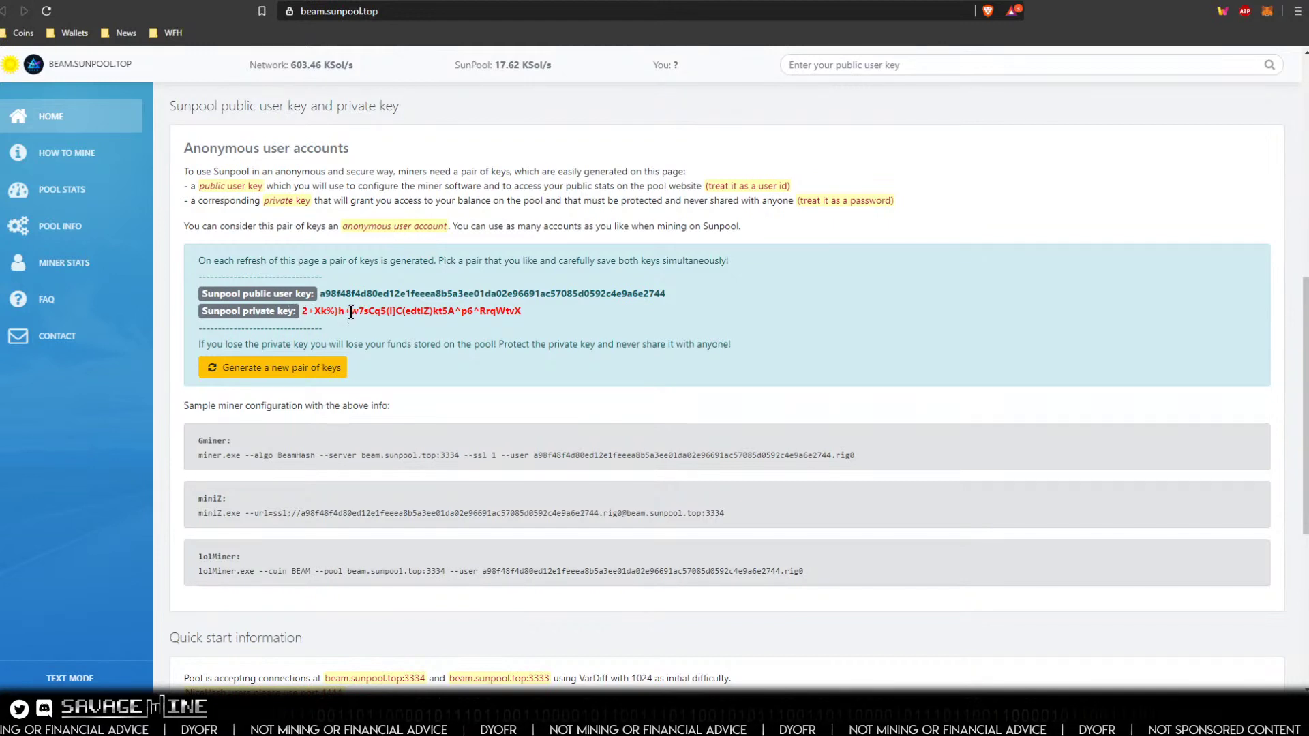
scroll(348, 320, up, 1)
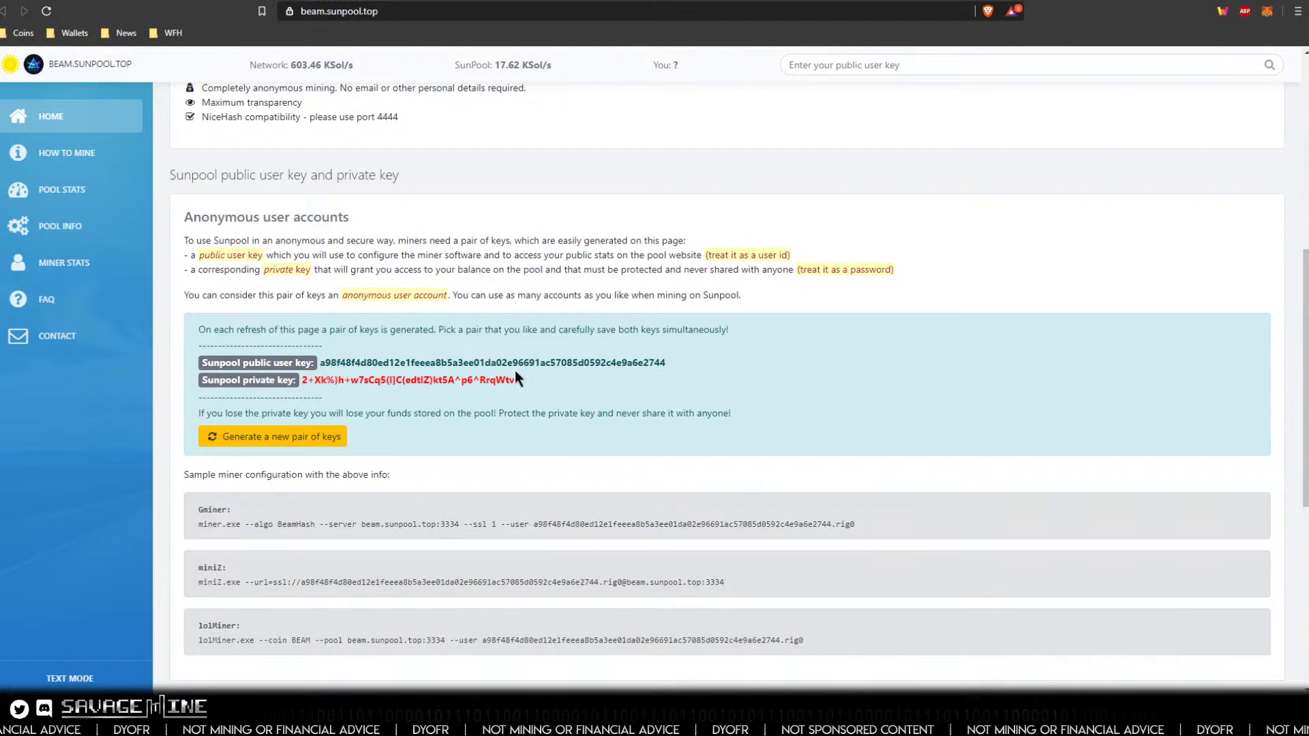
double_click(489, 363)
right_click(473, 361)
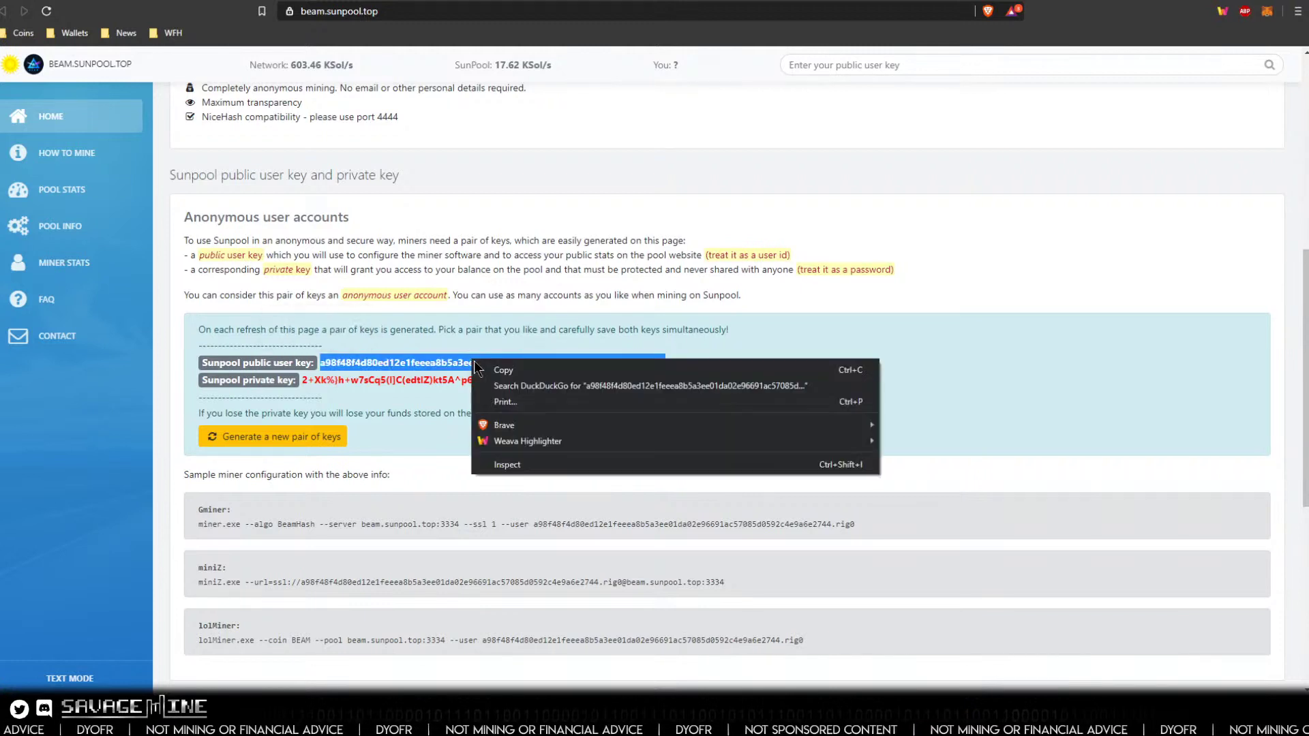
click(919, 197)
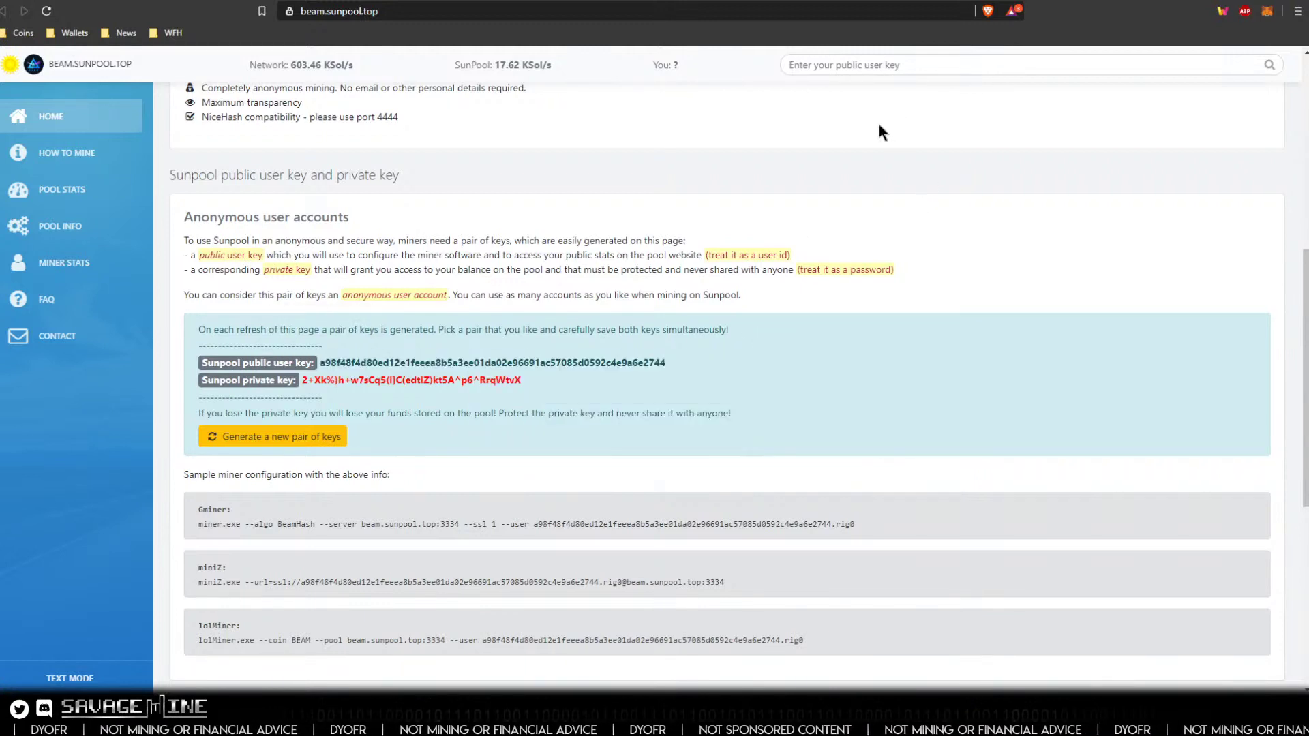
Step: Switch back to Hive OS and paste the Sunpool public user key as the new BEAM wallet's address
click(622, 1)
right_click(431, 261)
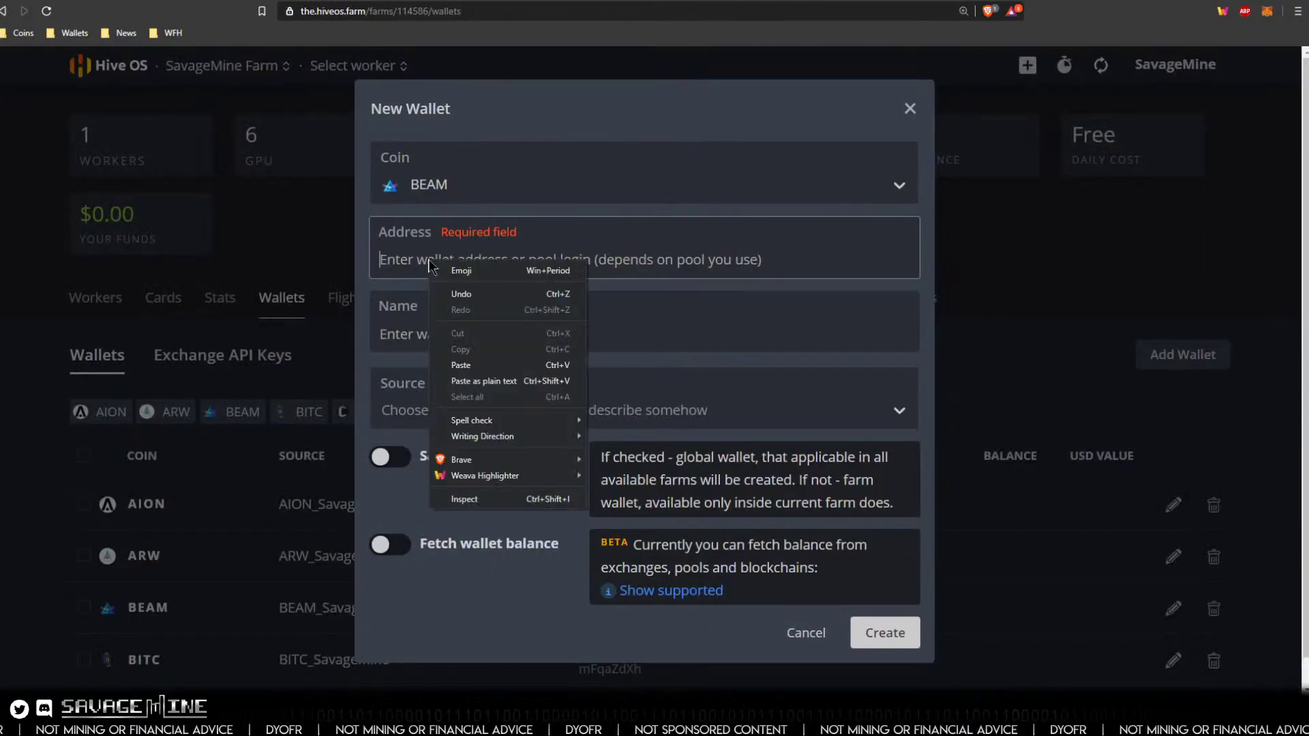
click(456, 346)
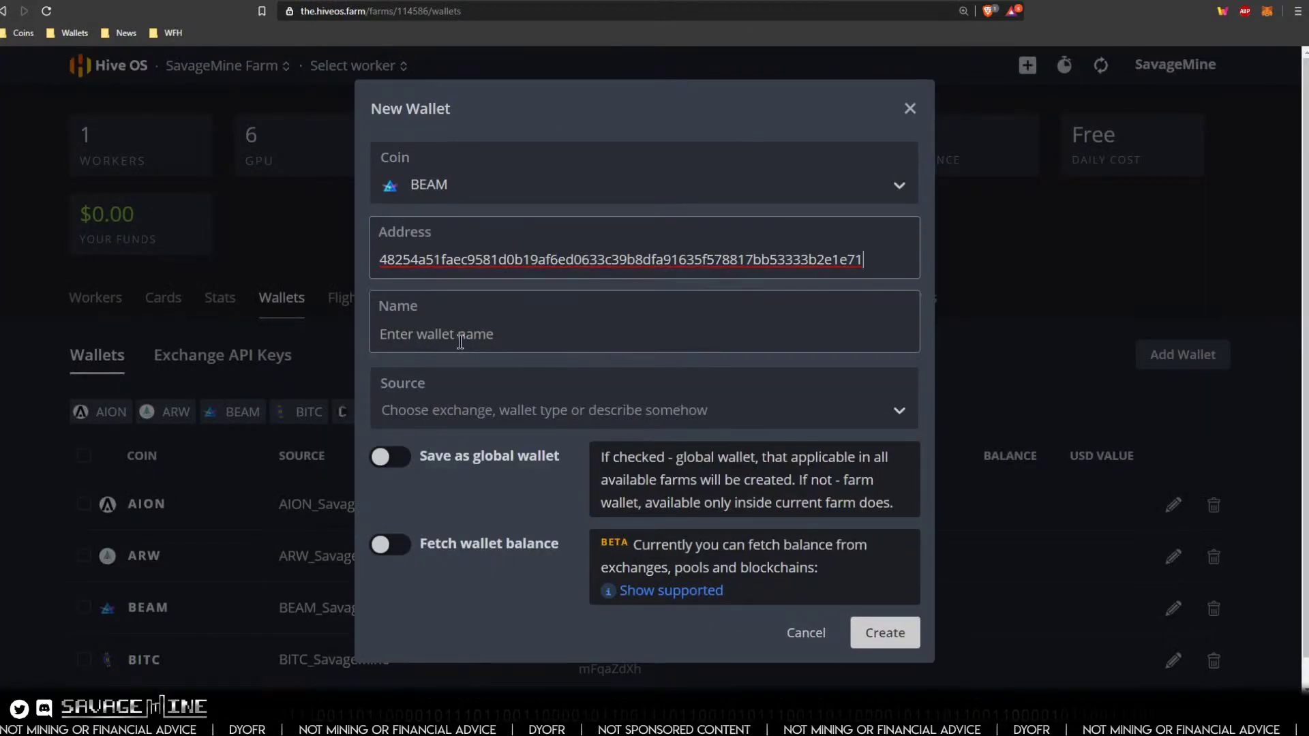
Step: Name the new wallet BEAM_YT_SUNPOOL and create it
click(439, 338)
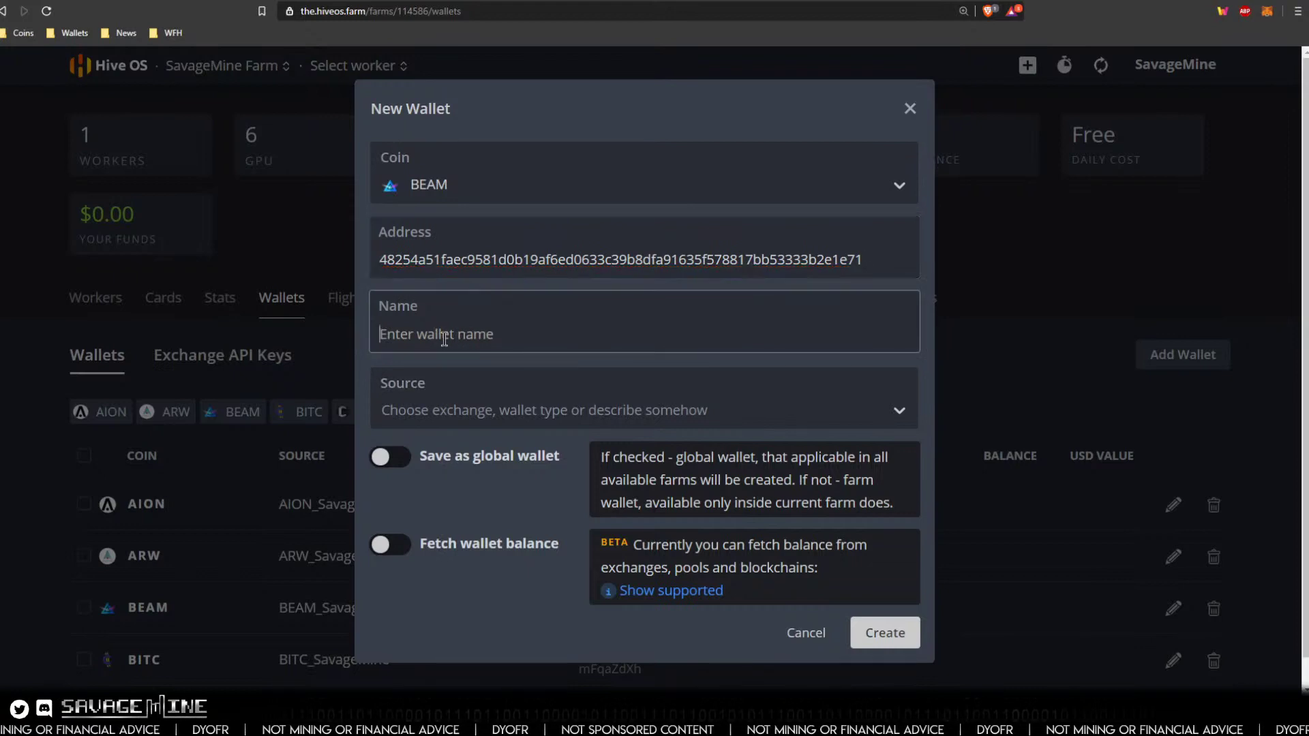
text(BE)
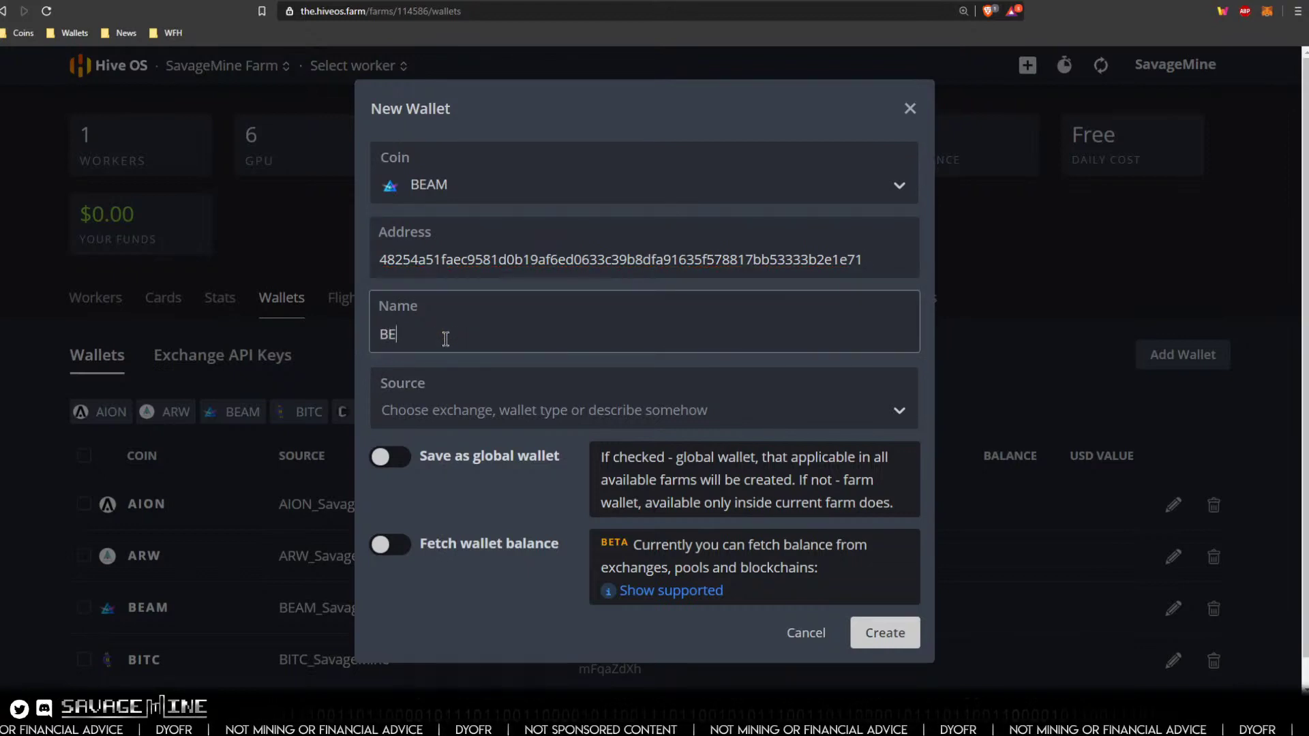
text(AM_YT)
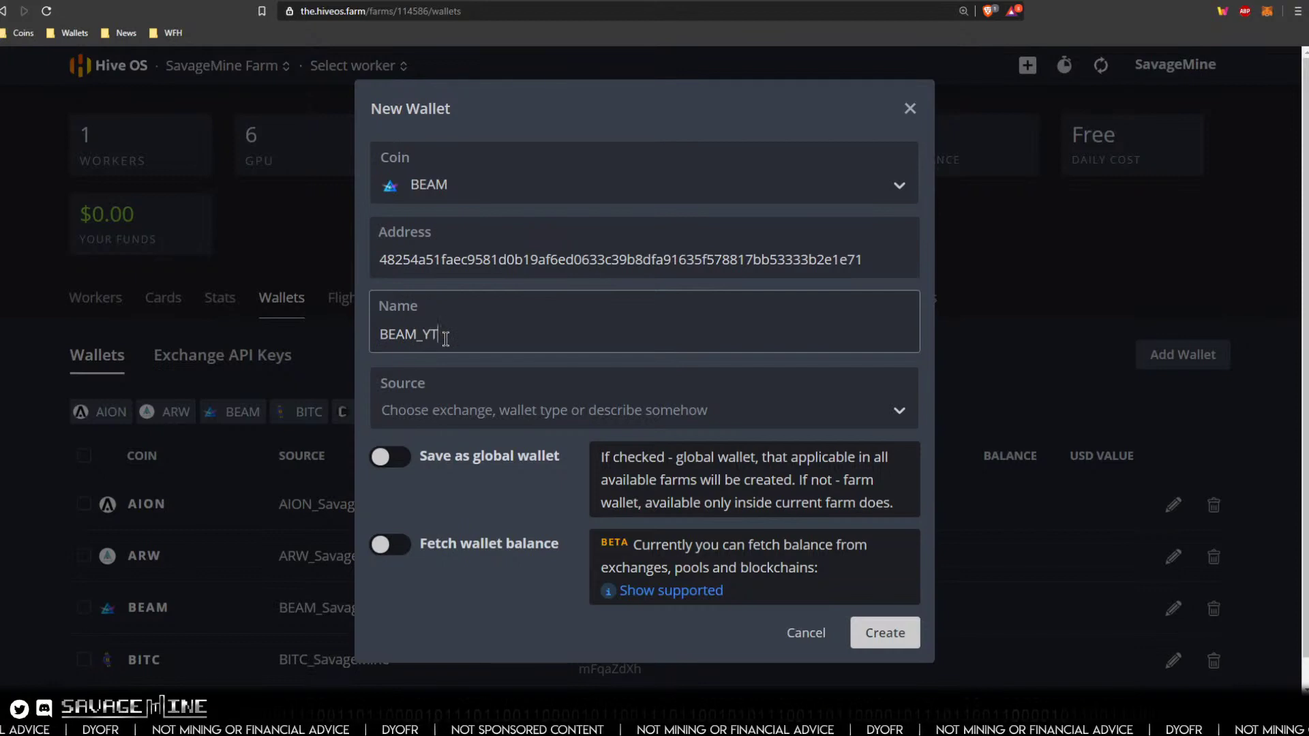
text(_SUNP)
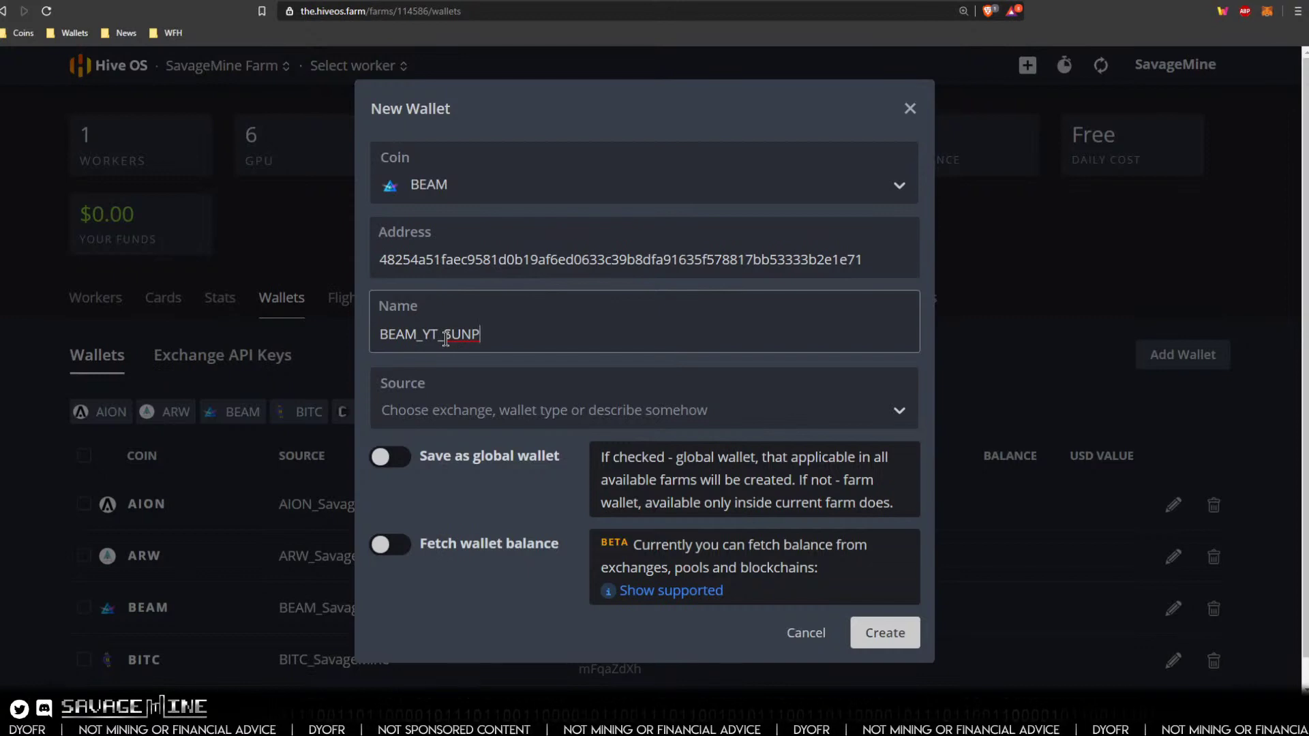
text(OOL)
click(461, 260)
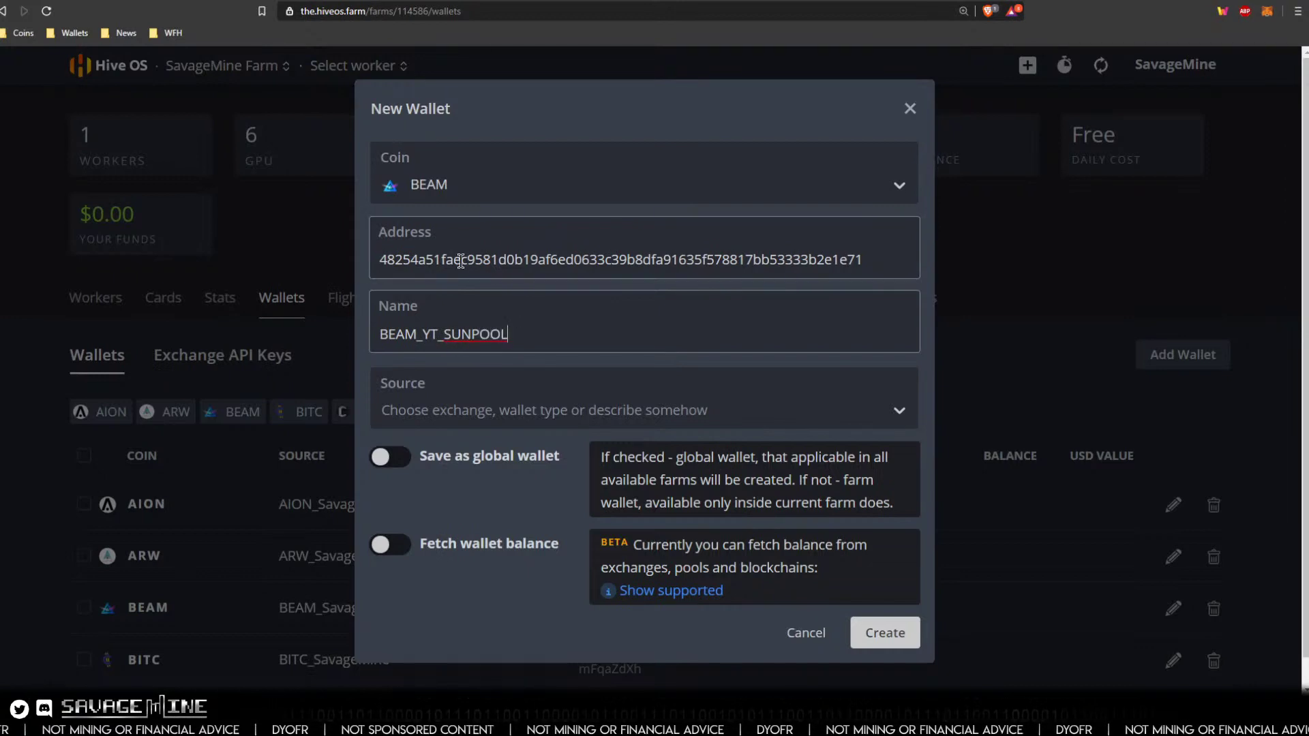
click(469, 324)
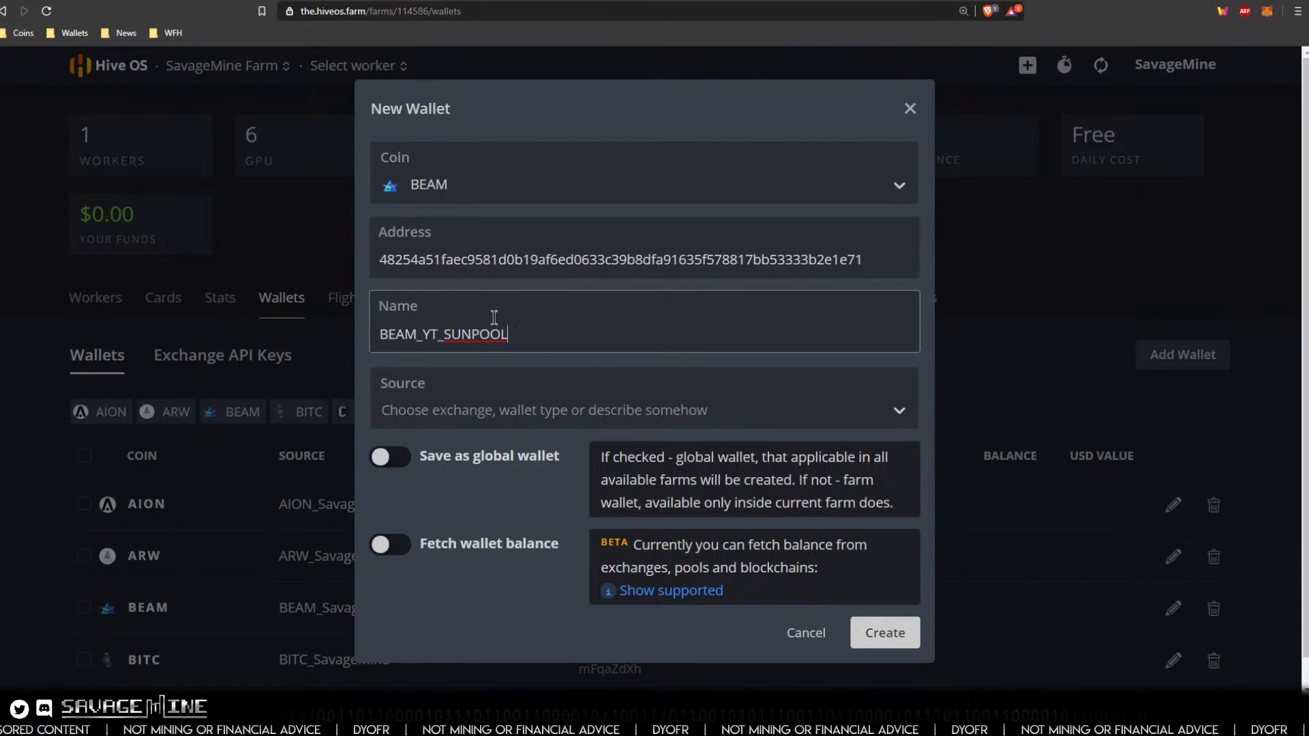
click(889, 635)
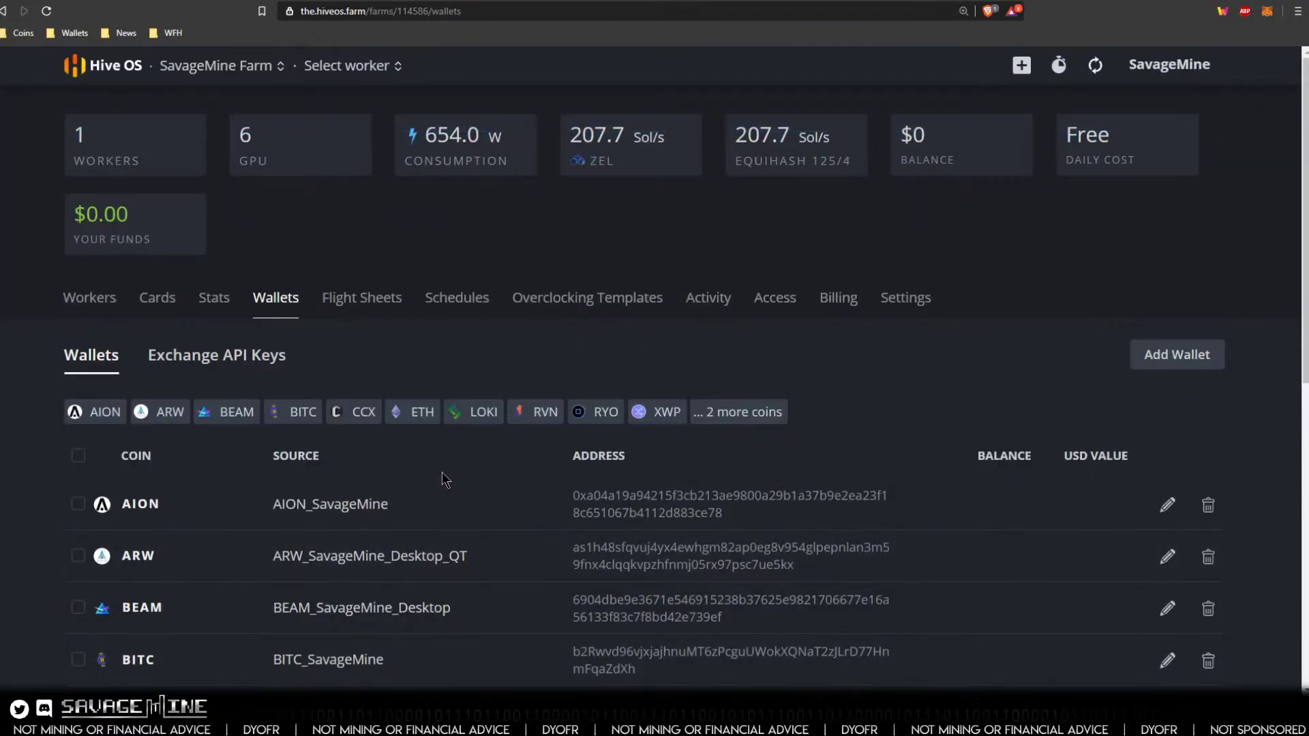
Step: Start a new flight sheet in the farm with BEAM as its coin and BEAM_YT_SUNPOOL as its wallet
scroll(445, 480, down, 2)
scroll(443, 477, down, 7)
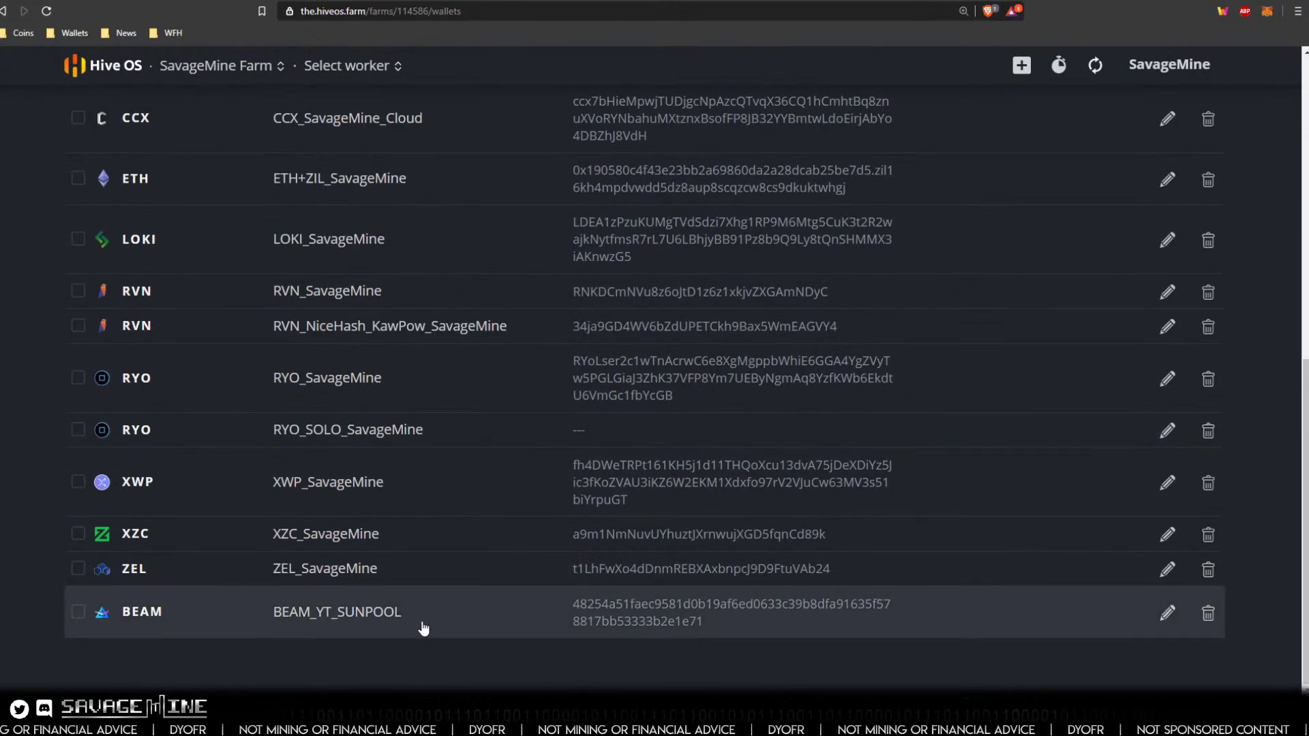
scroll(422, 631, up, 7)
scroll(443, 633, down, 7)
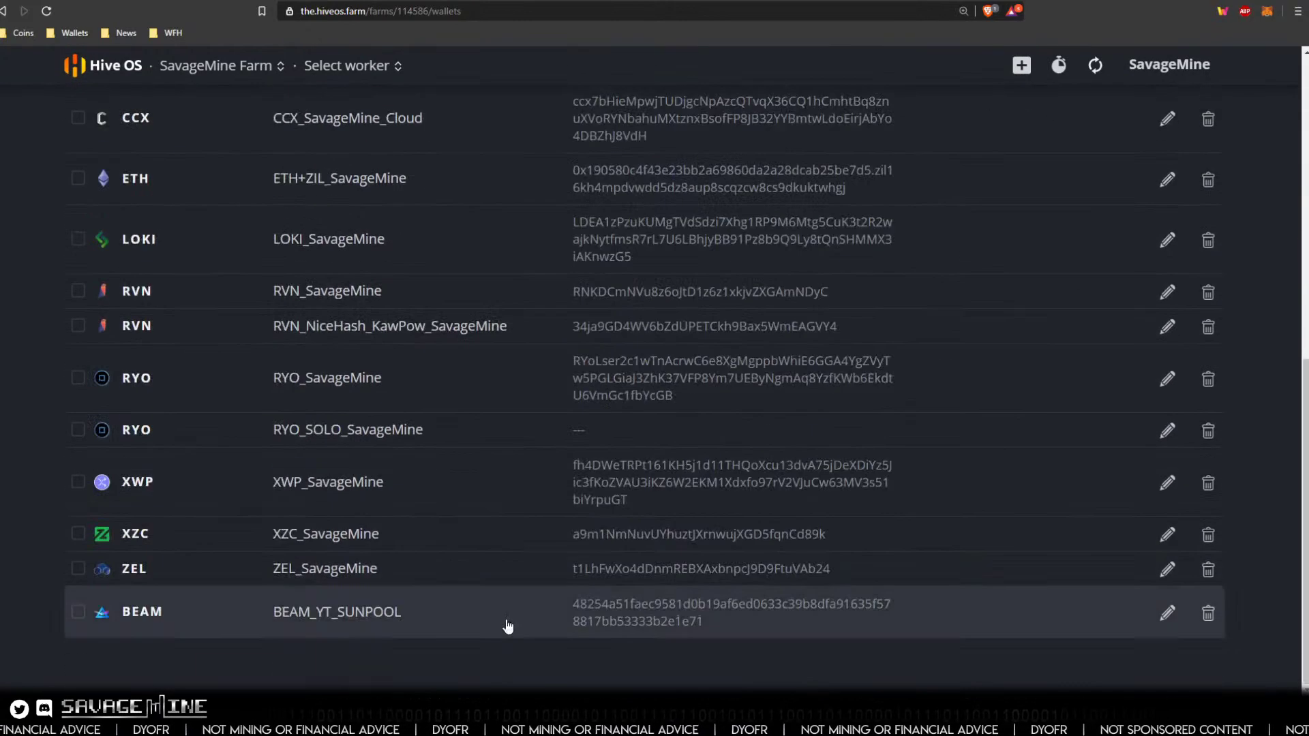
scroll(523, 348, up, 9)
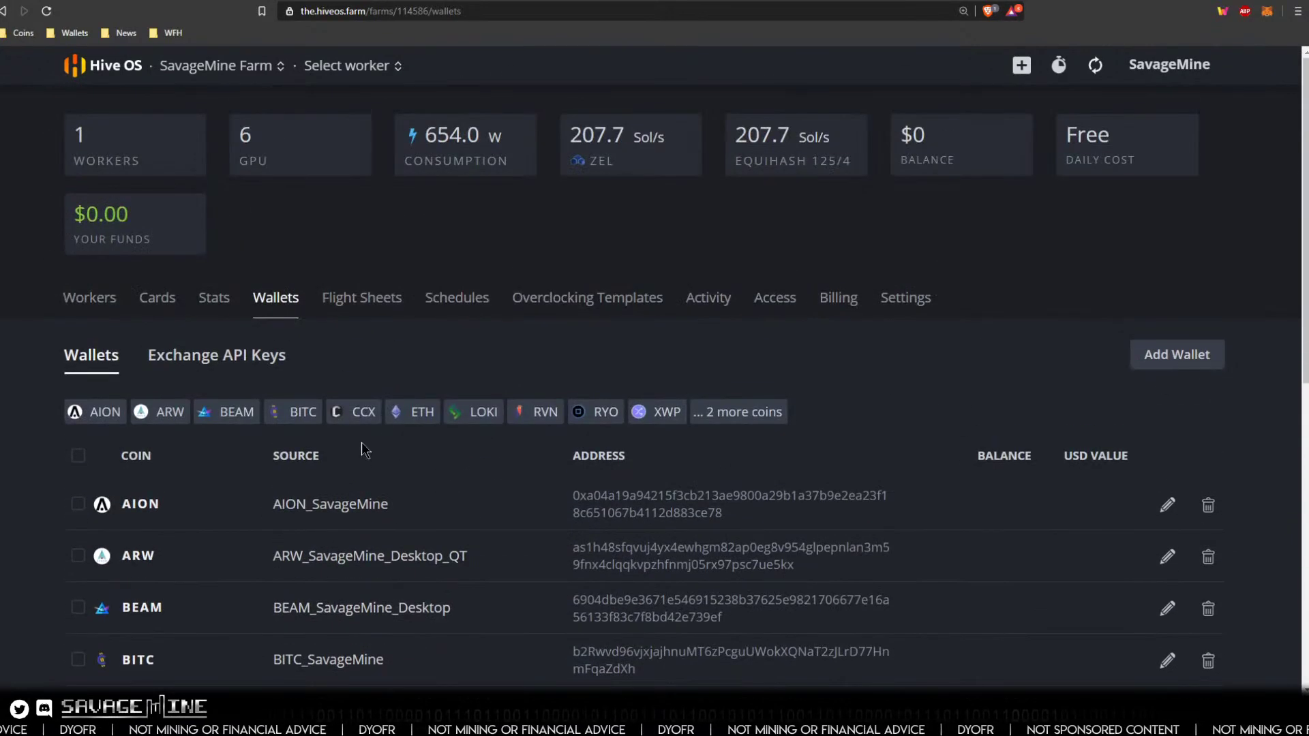
click(353, 303)
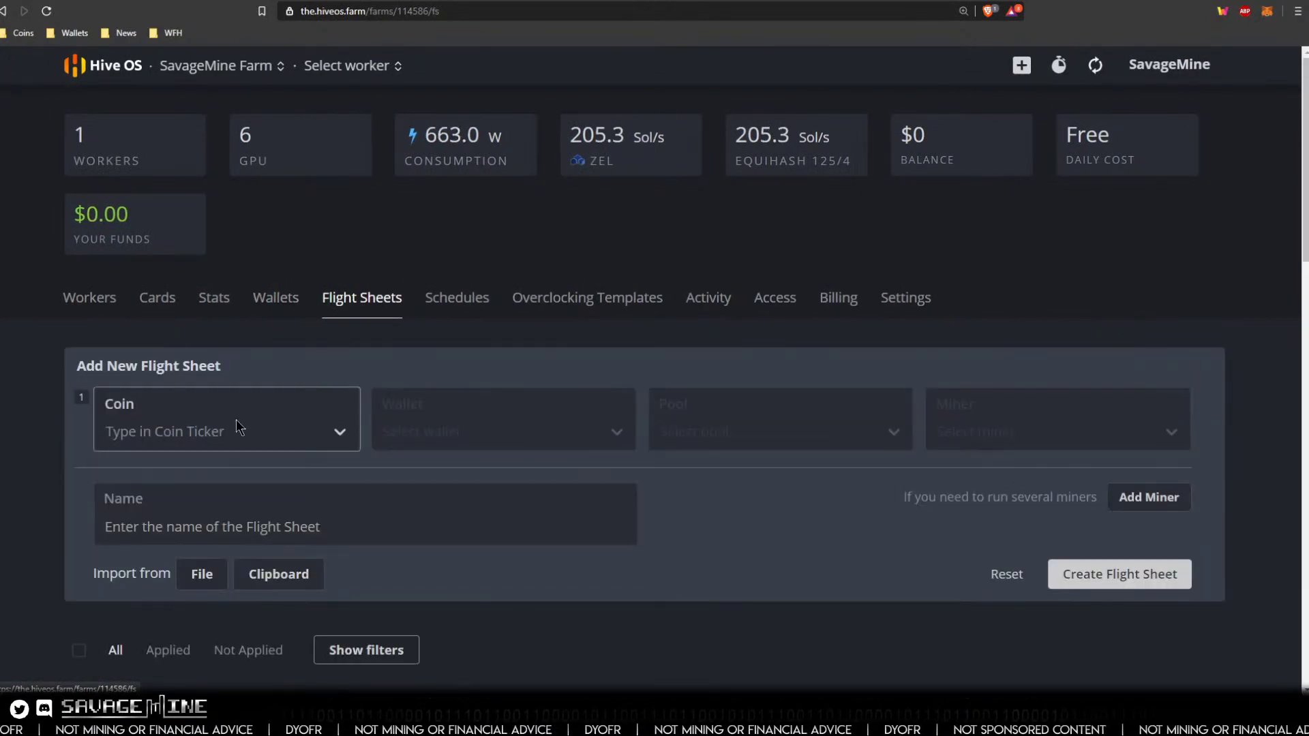
click(228, 422)
text(beam)
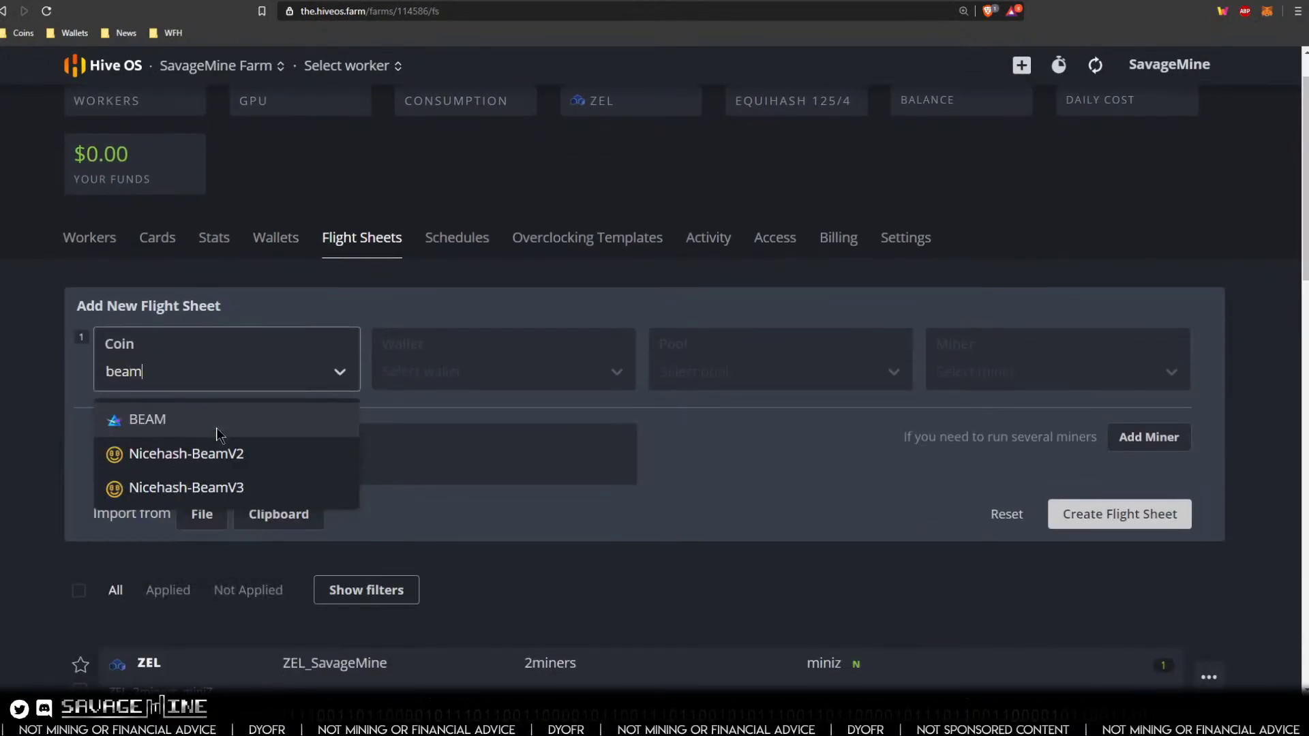
click(215, 427)
click(440, 374)
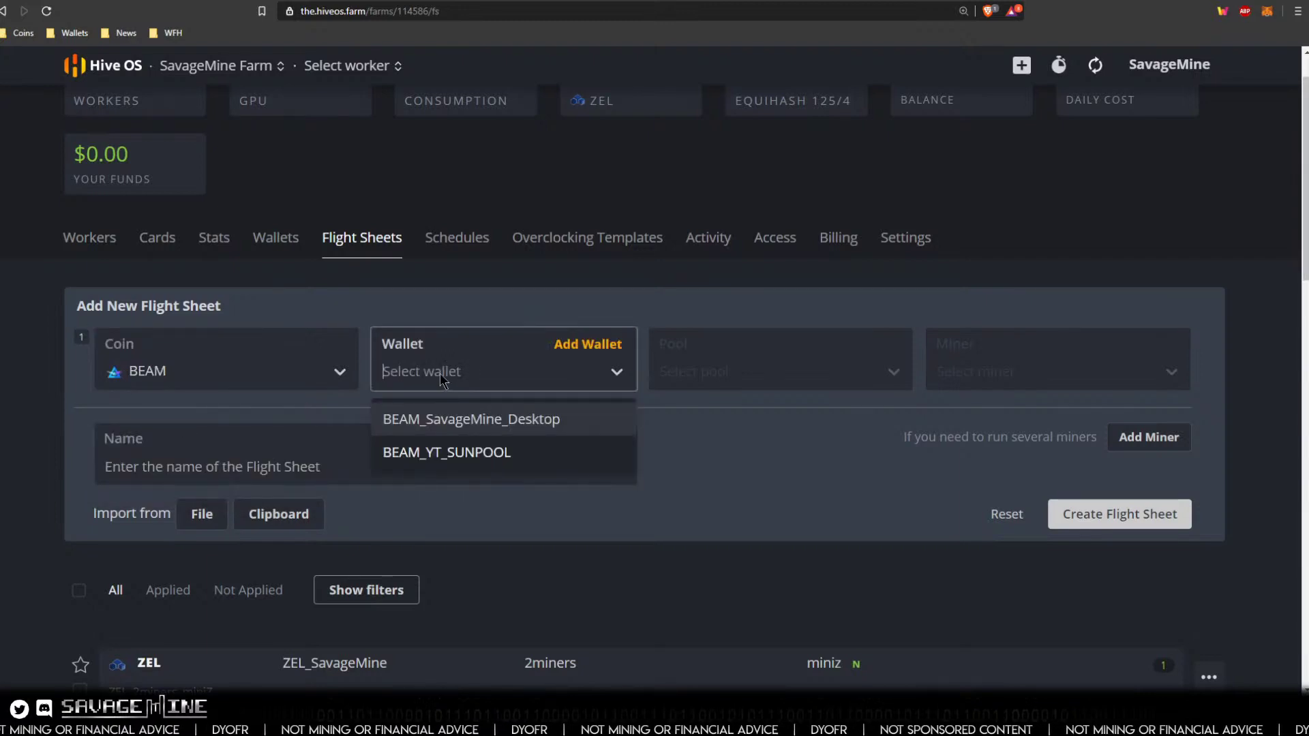
click(434, 460)
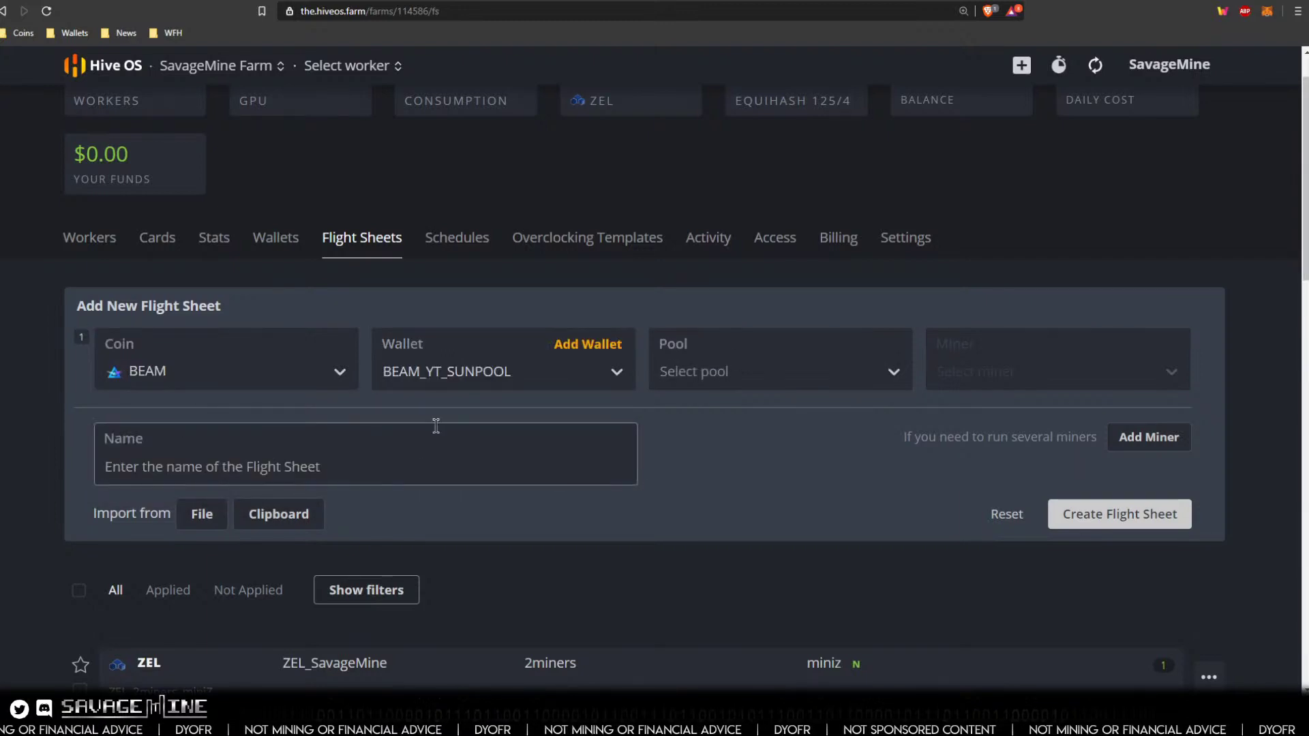
Step: Set the flight sheet's pool to Configure in miner and its miner to miniZ
click(683, 372)
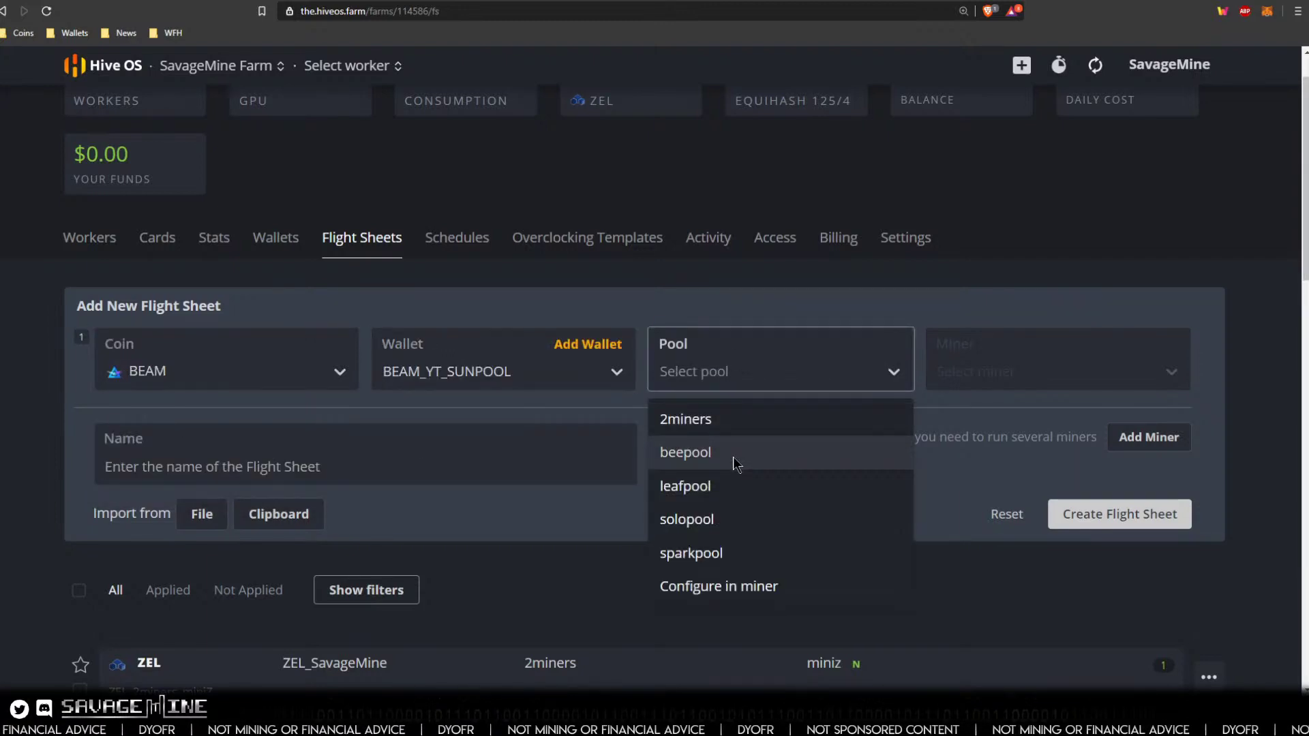
scroll(732, 453, down, 1)
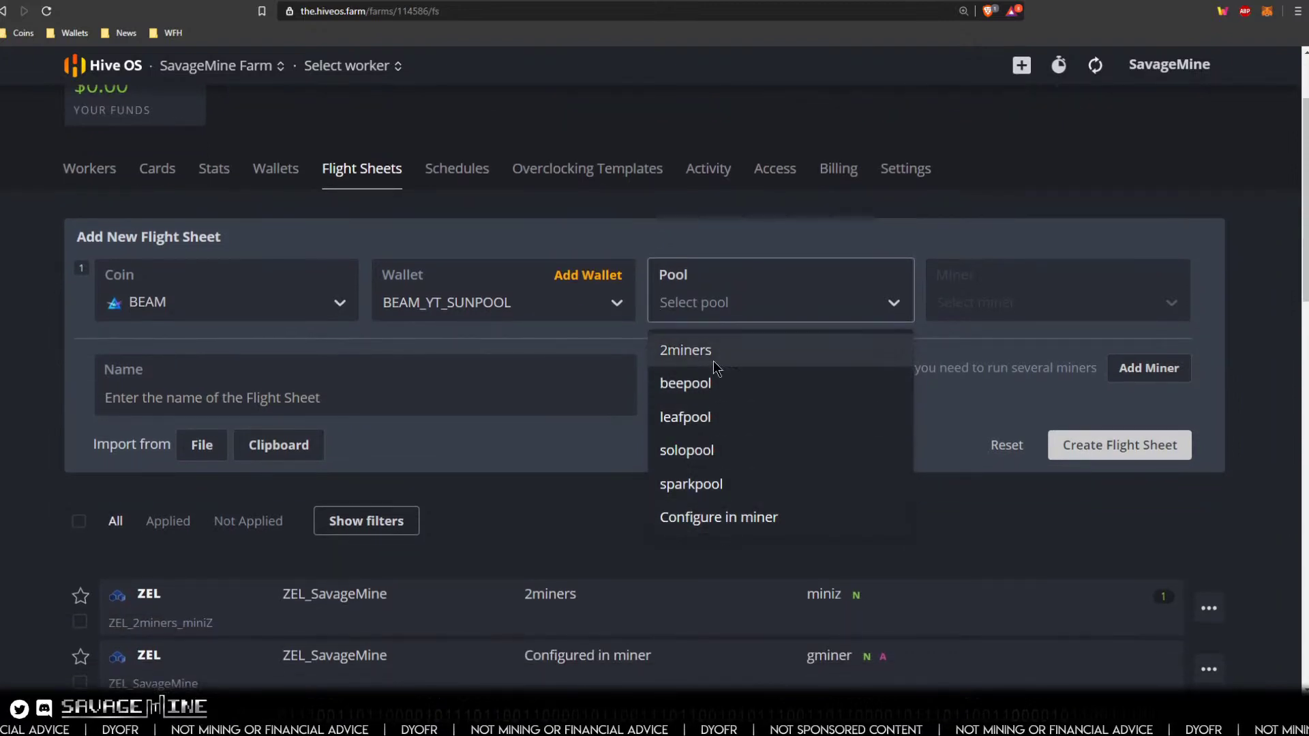
click(718, 520)
click(956, 307)
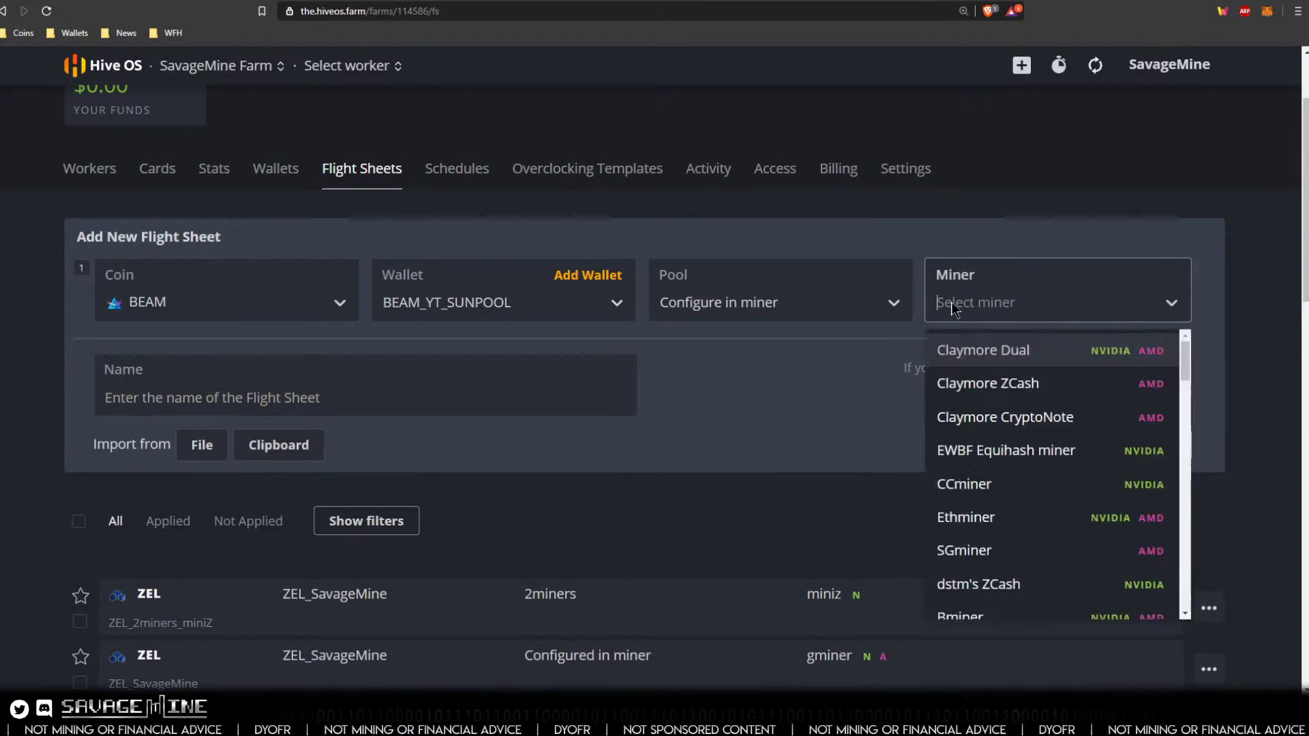
scroll(958, 416, down, 4)
scroll(958, 415, down, 6)
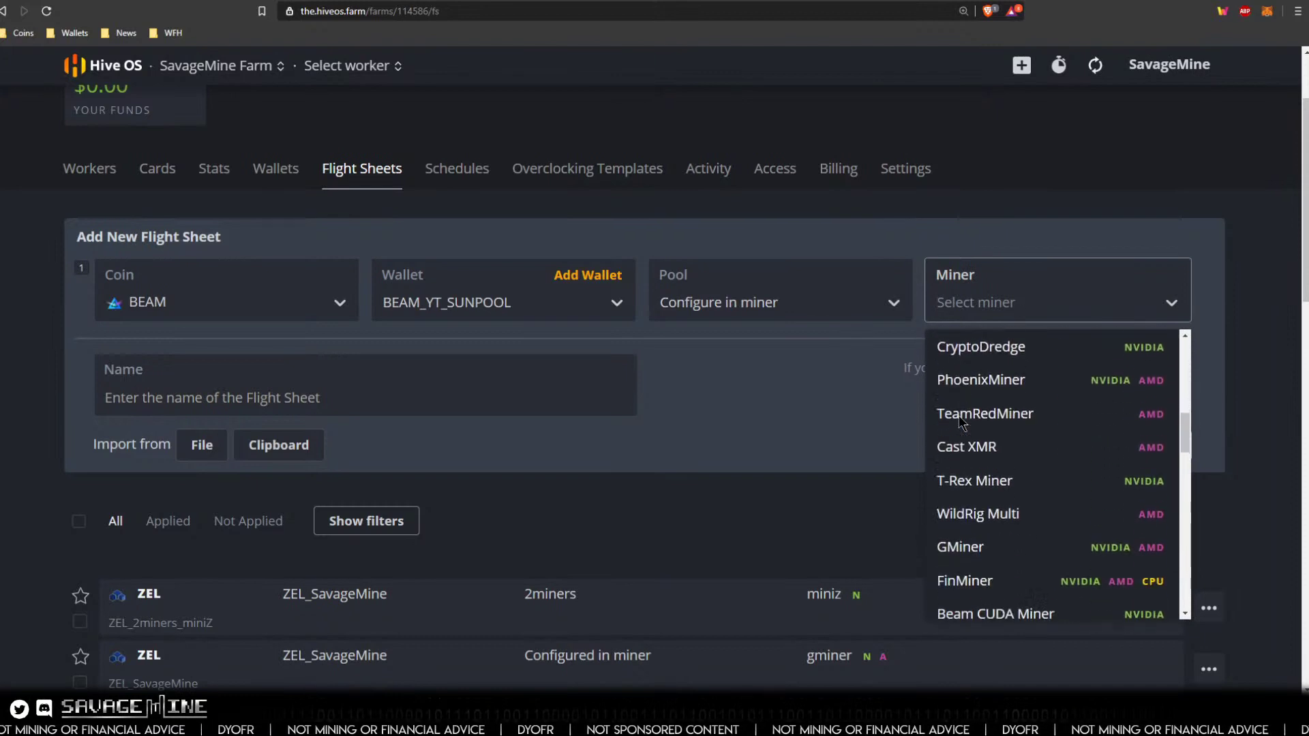
scroll(959, 417, down, 5)
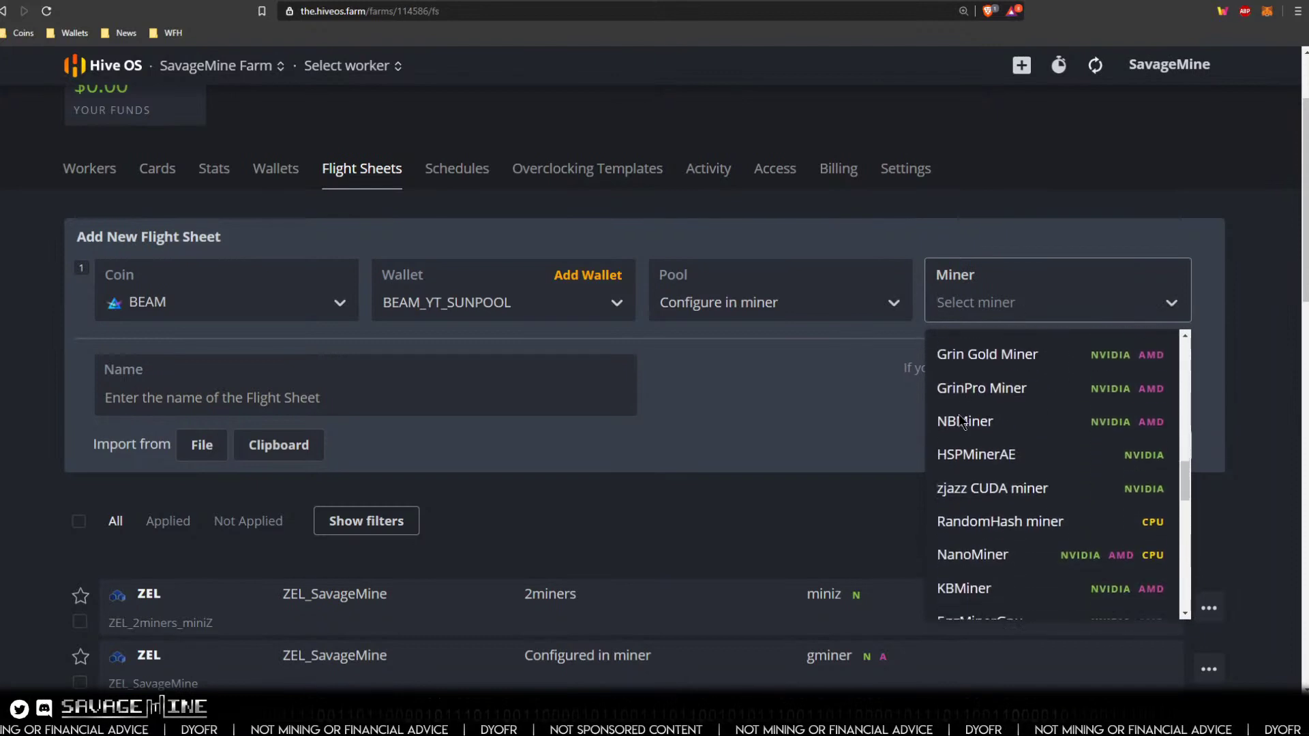
scroll(961, 418, down, 4)
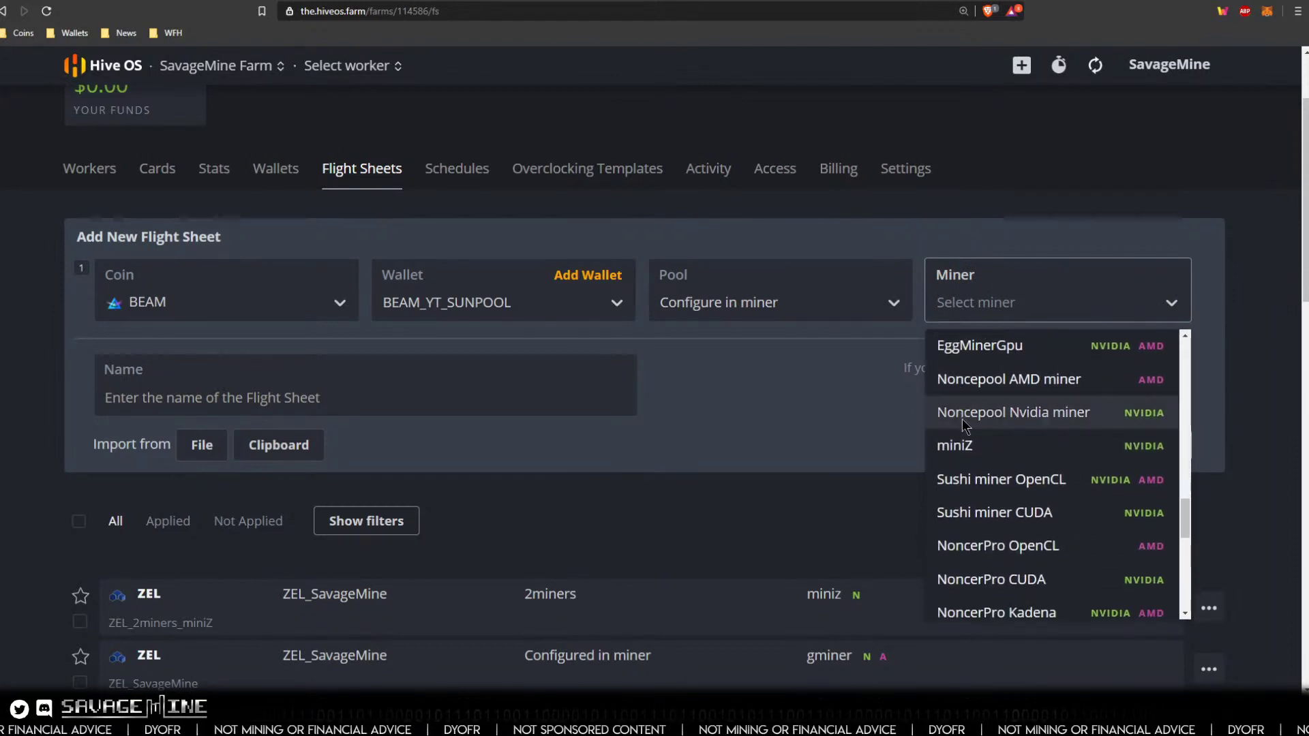
click(976, 447)
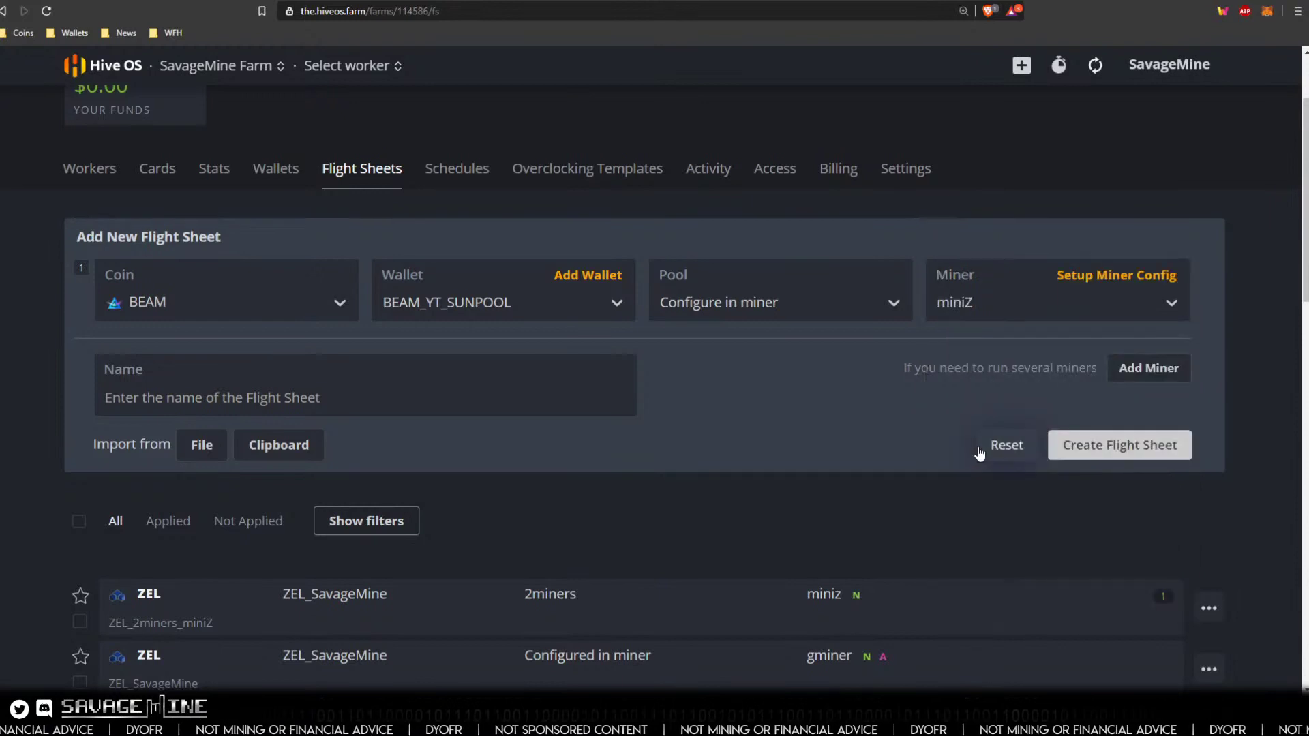
Step: Open the flight sheet's miniZ configuration and set the hash algorithm to beam3
click(1093, 278)
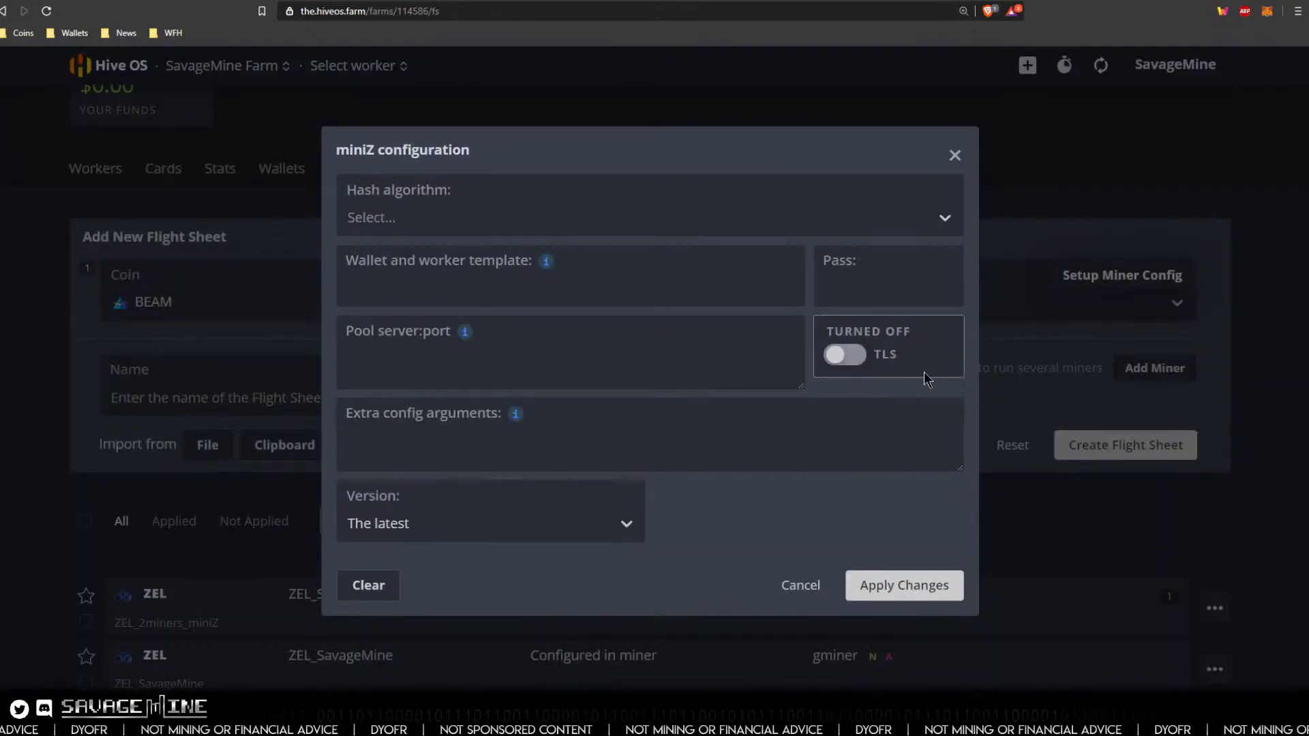
click(402, 221)
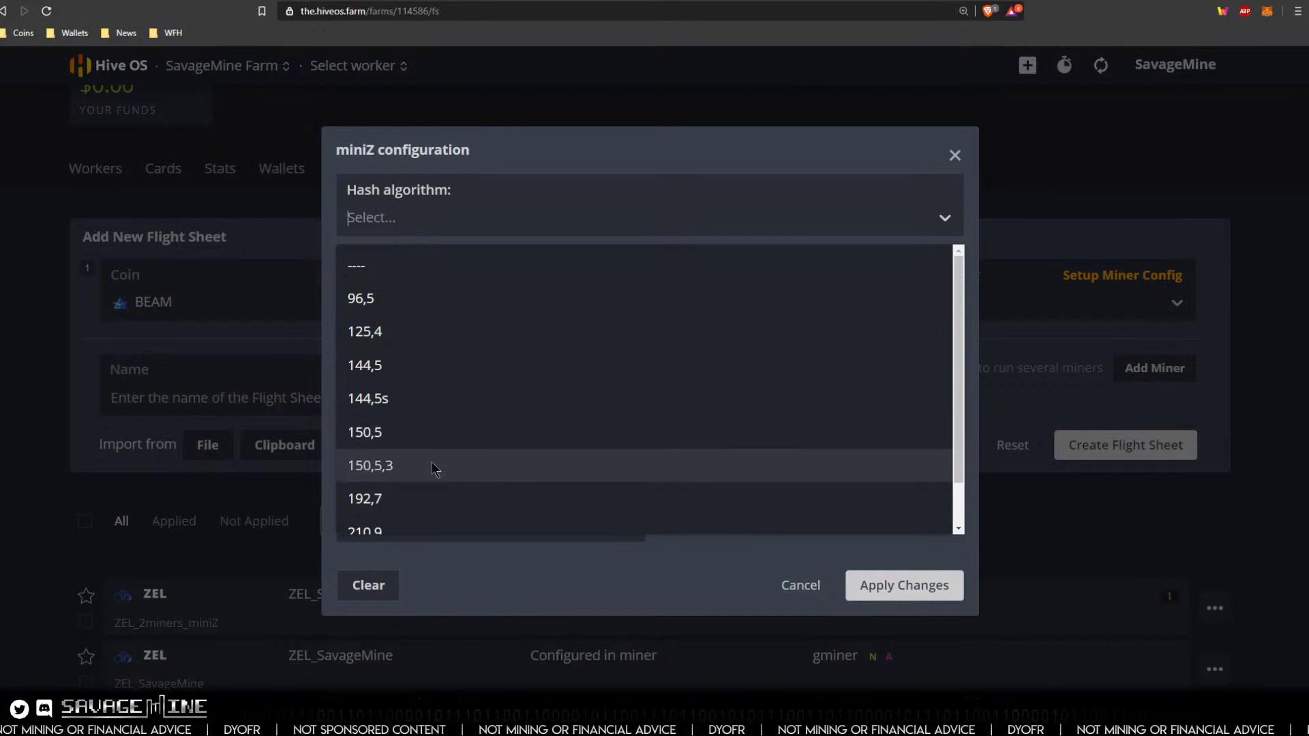
scroll(431, 460, down, 1)
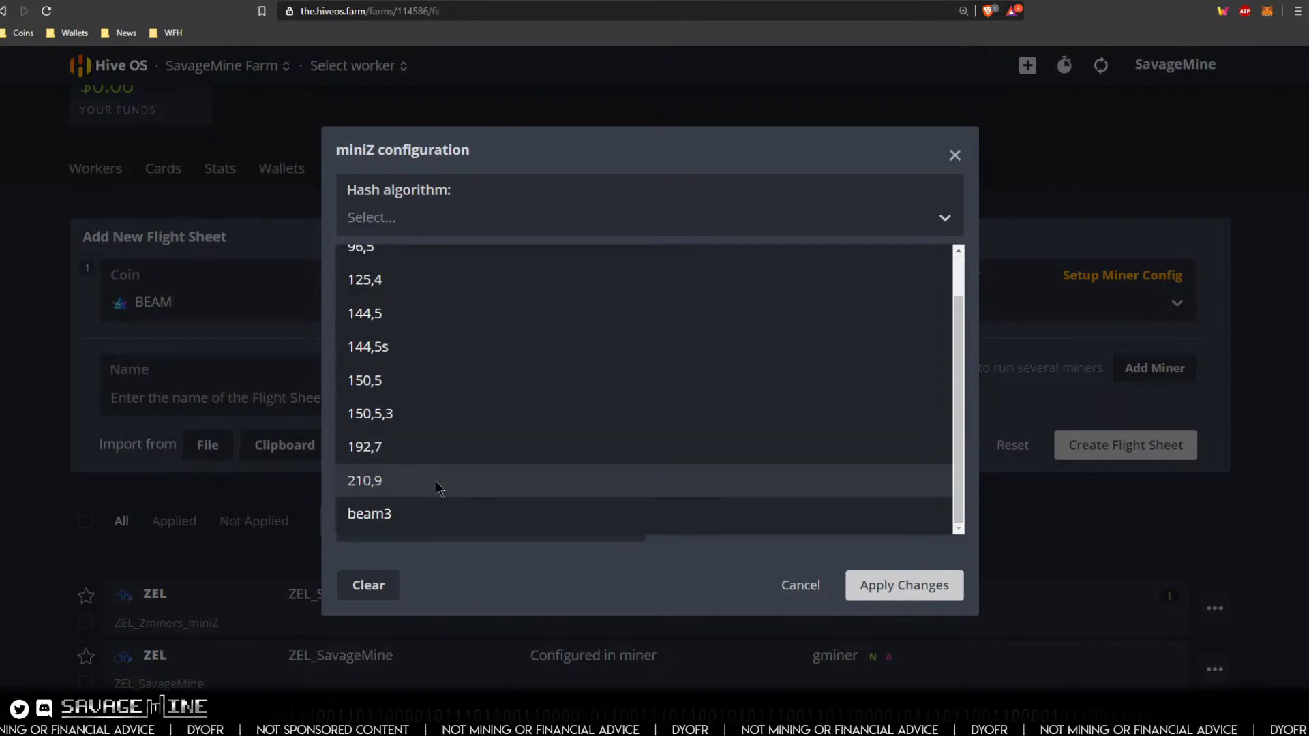
scroll(424, 471, up, 1)
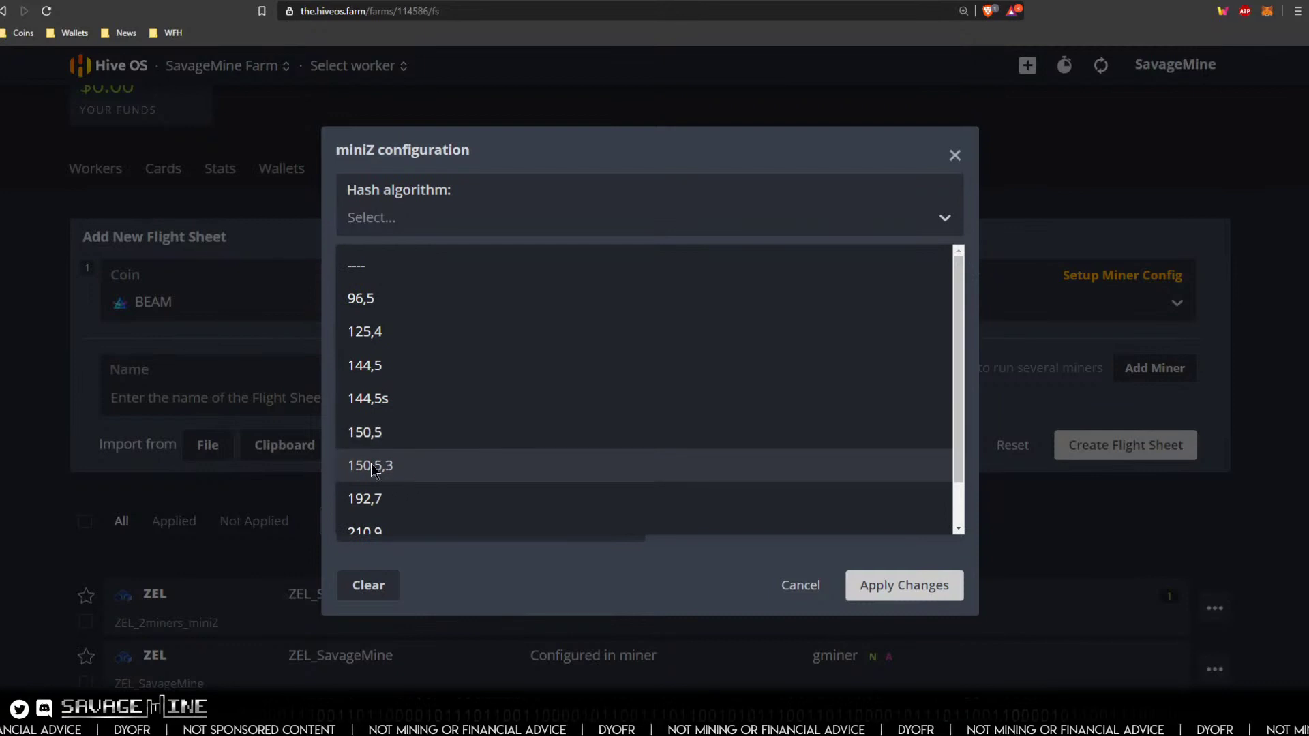
scroll(394, 470, down, 1)
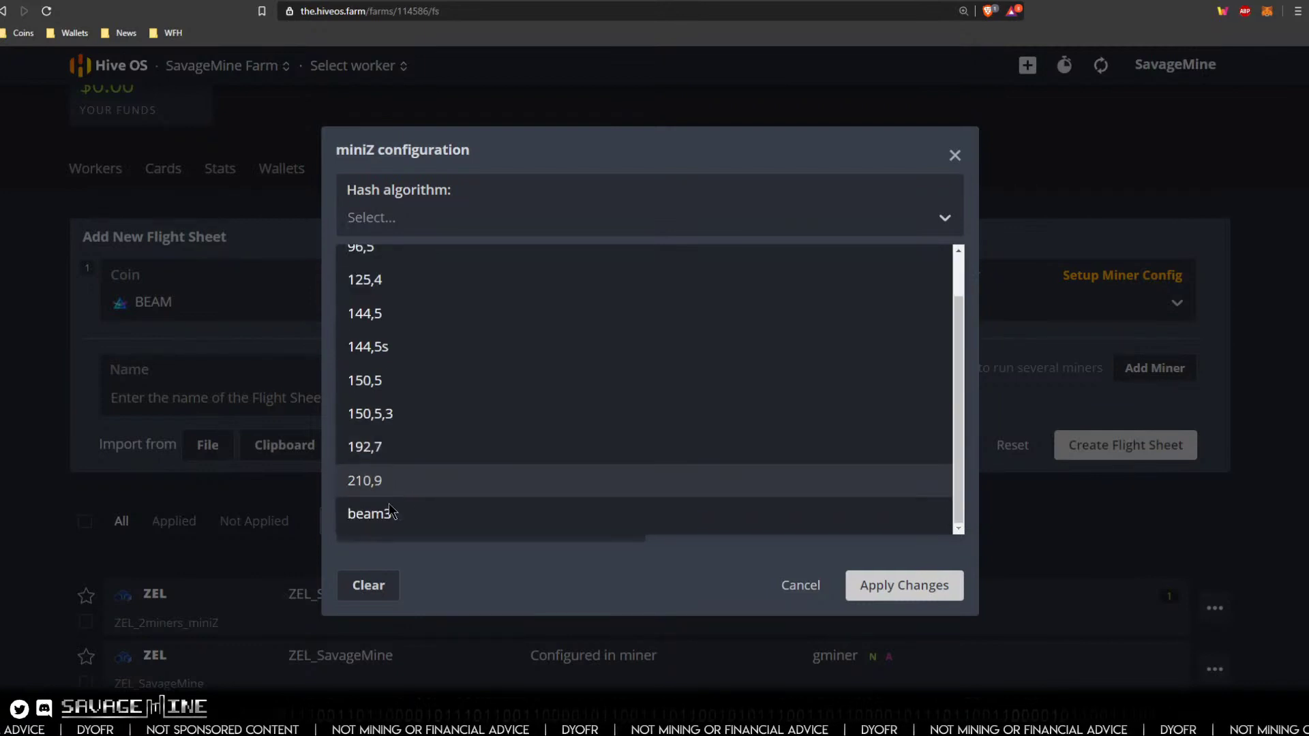
click(382, 521)
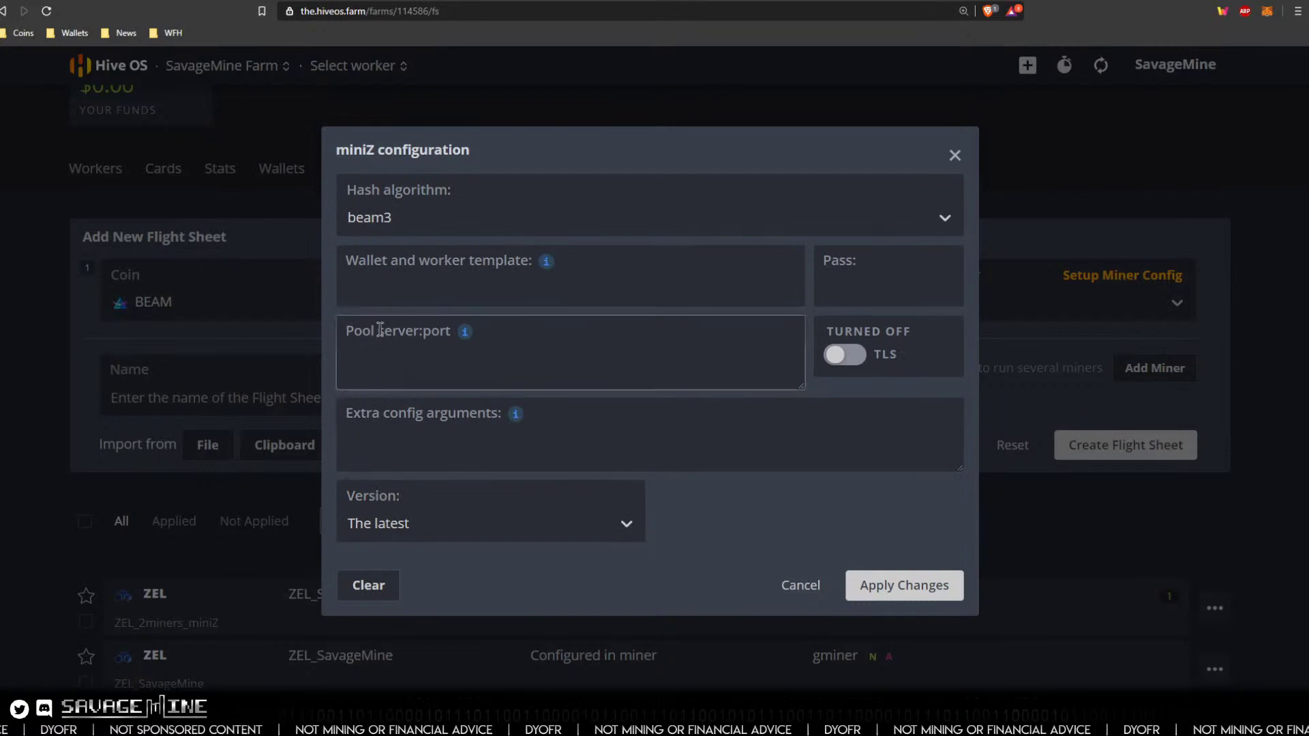
Step: Set the miniZ wallet and worker template to %WAL%.%WORKER_NAME% and enter the pool password in the Pass field
click(371, 286)
mouse_move(546, 261)
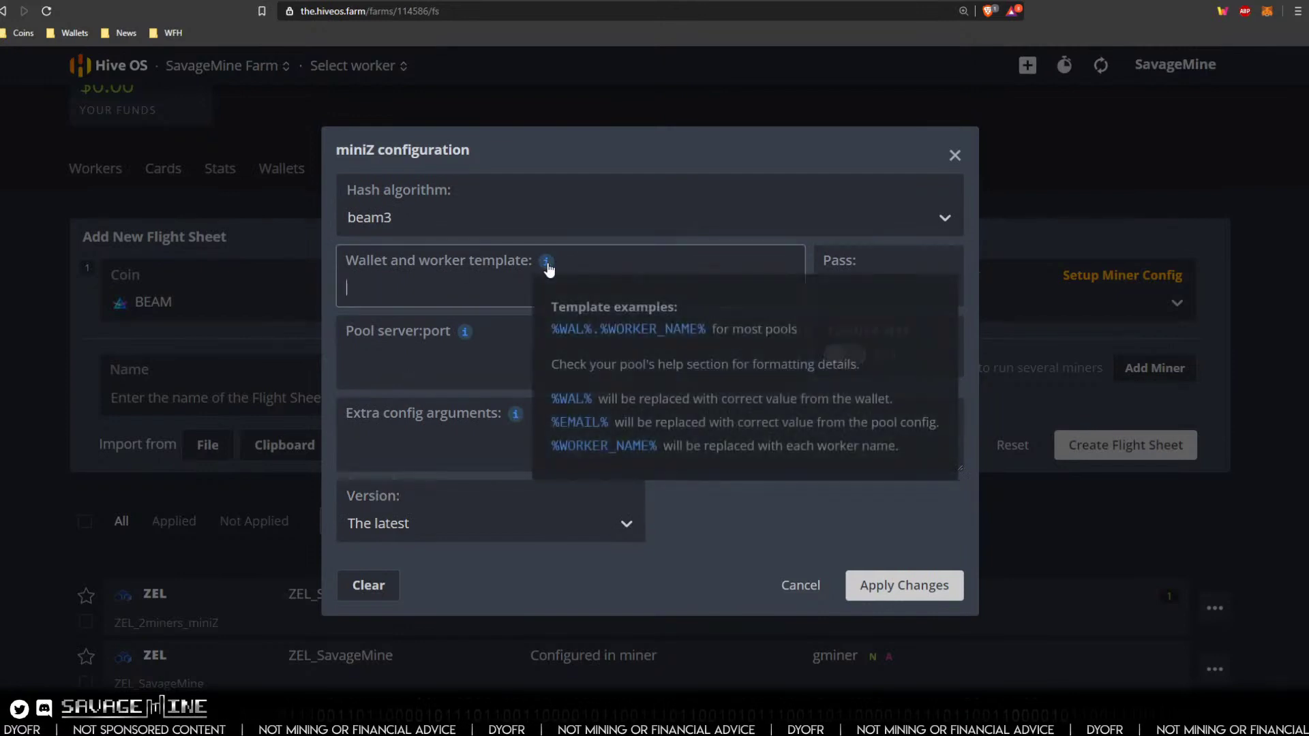
click(584, 330)
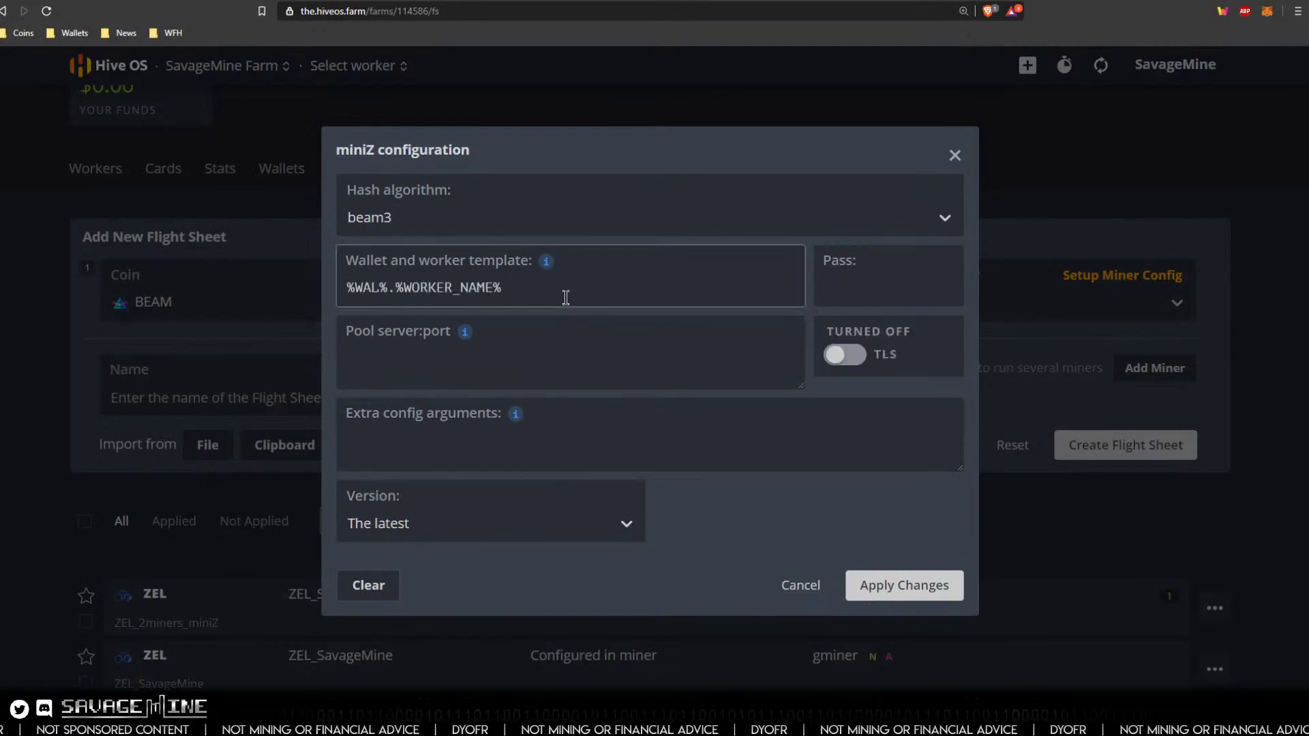
mouse_move(549, 268)
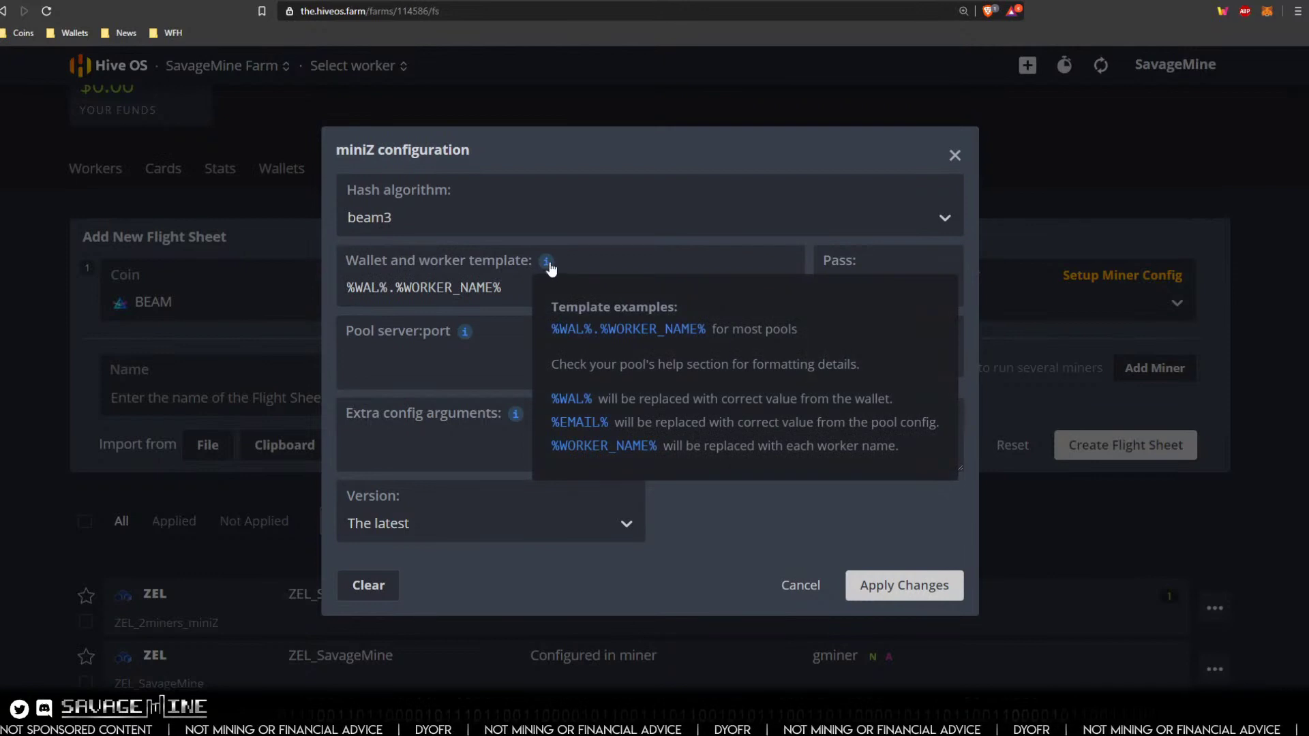
click(589, 327)
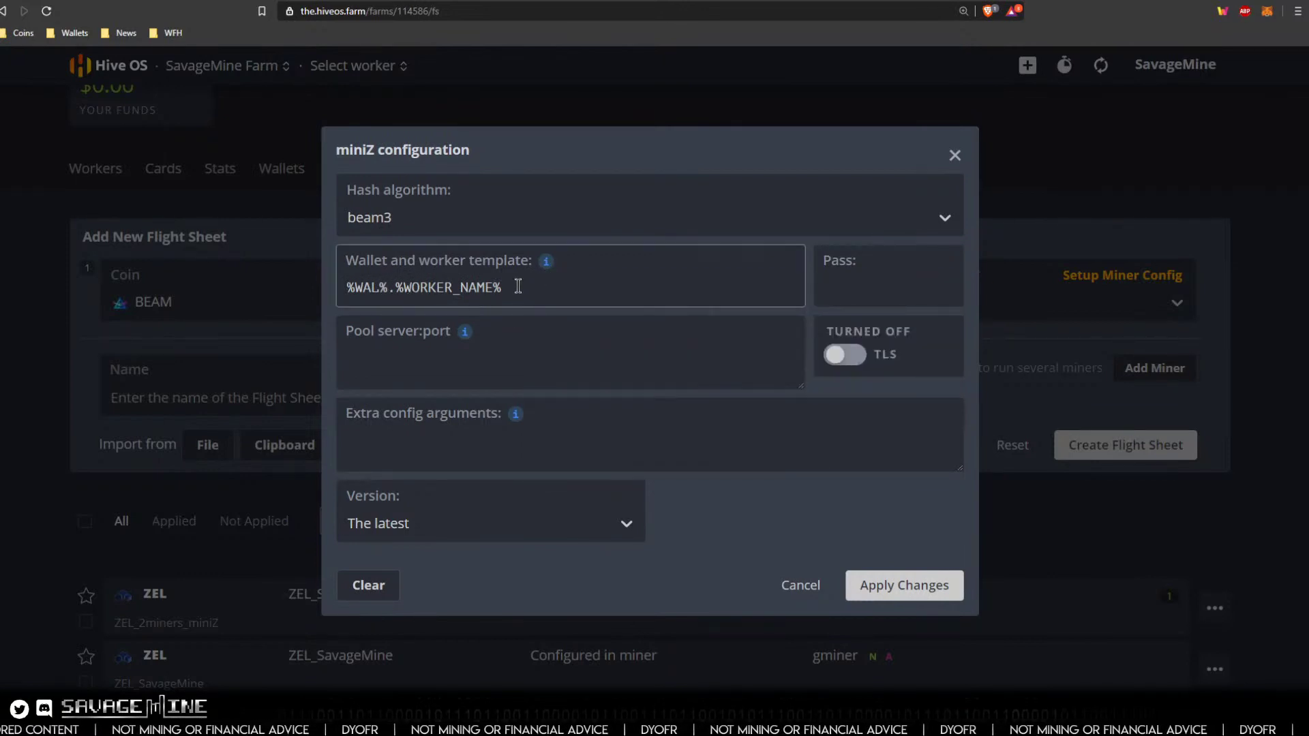
click(849, 289)
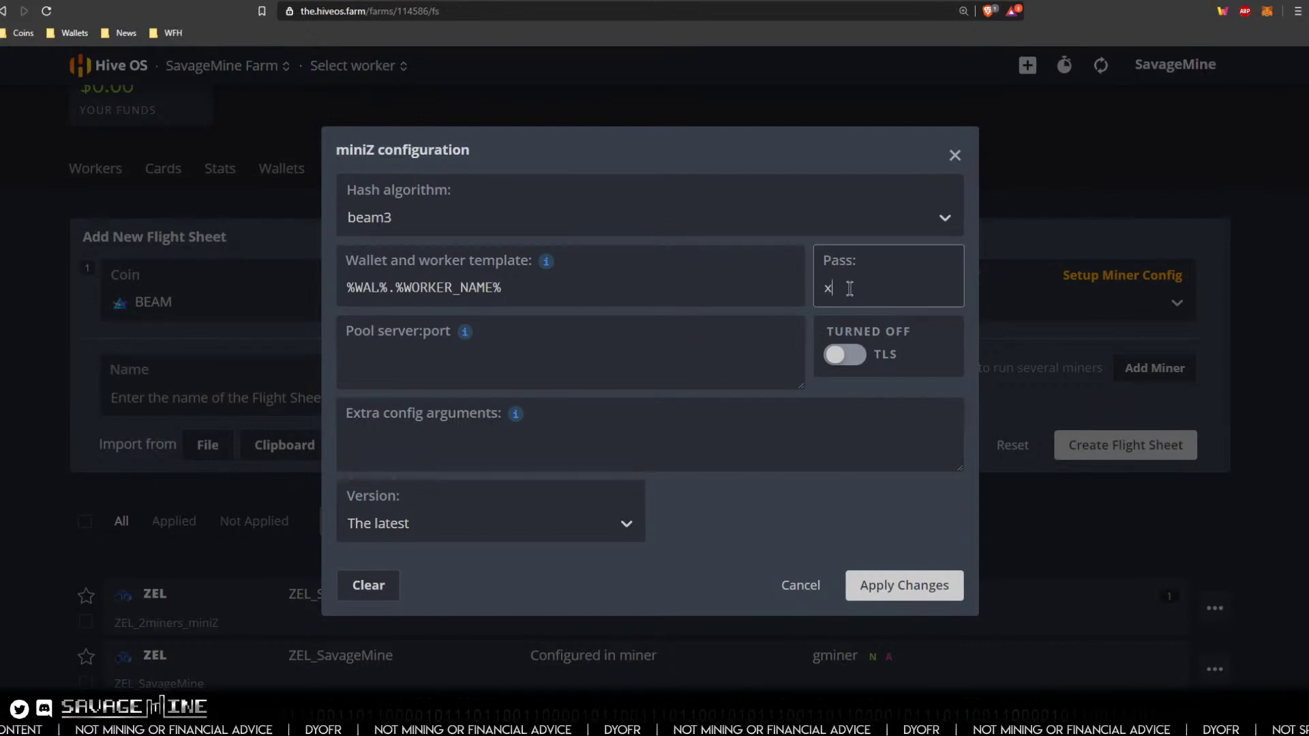
click(681, 354)
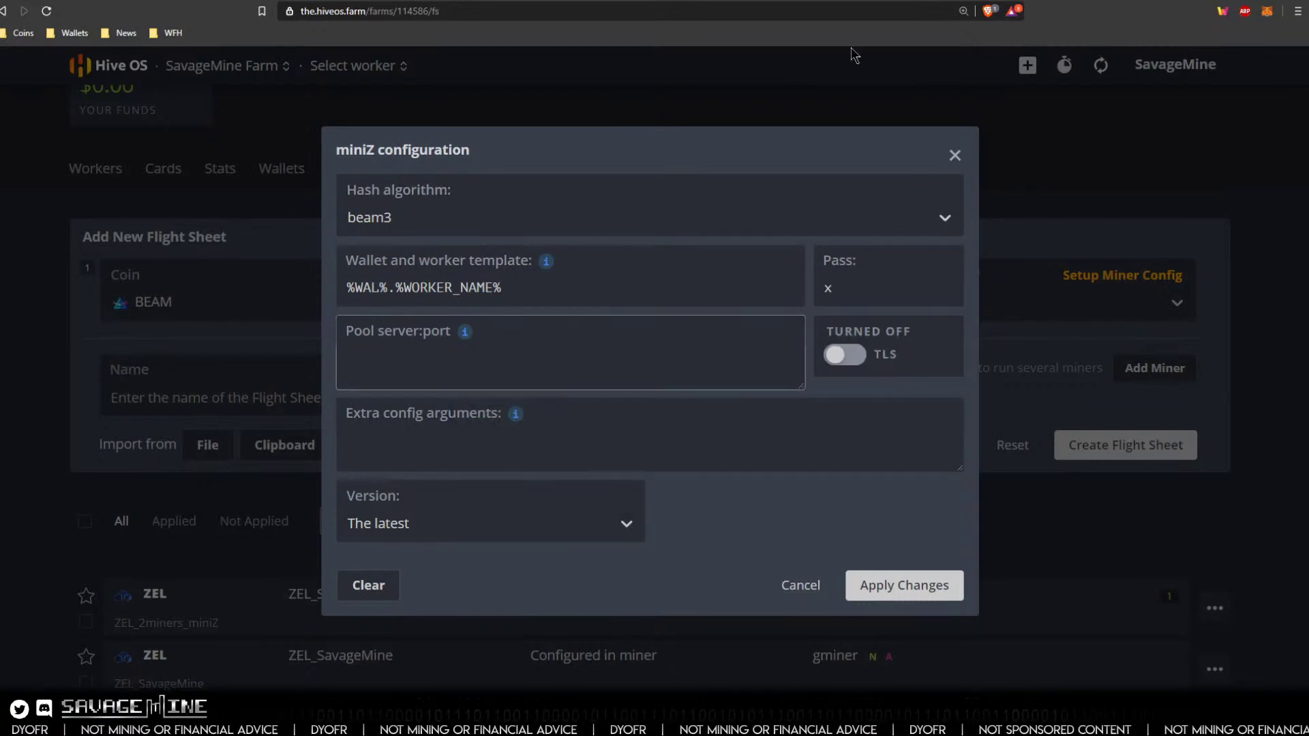
Step: Switch to the Sunpool Beam site and copy the host address beam.sunpool.top from its How to mine page
click(679, 3)
scroll(346, 288, up, 7)
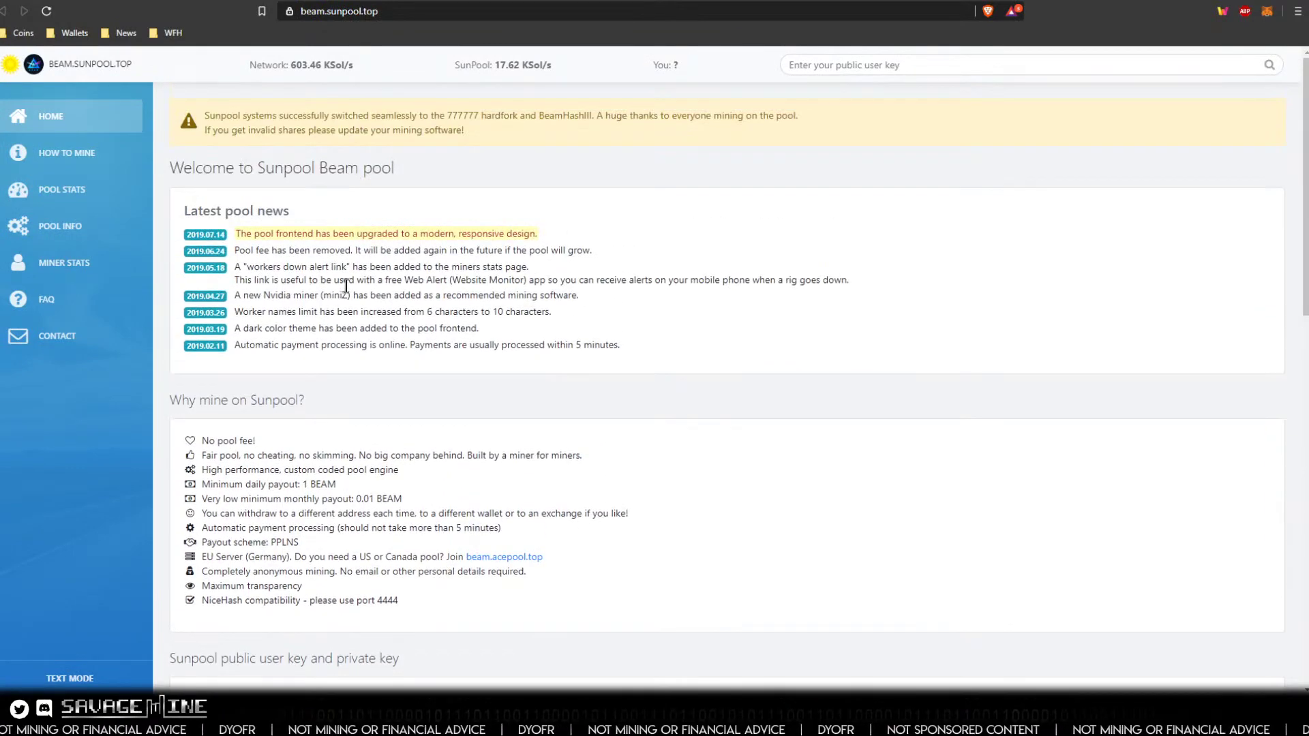
click(72, 157)
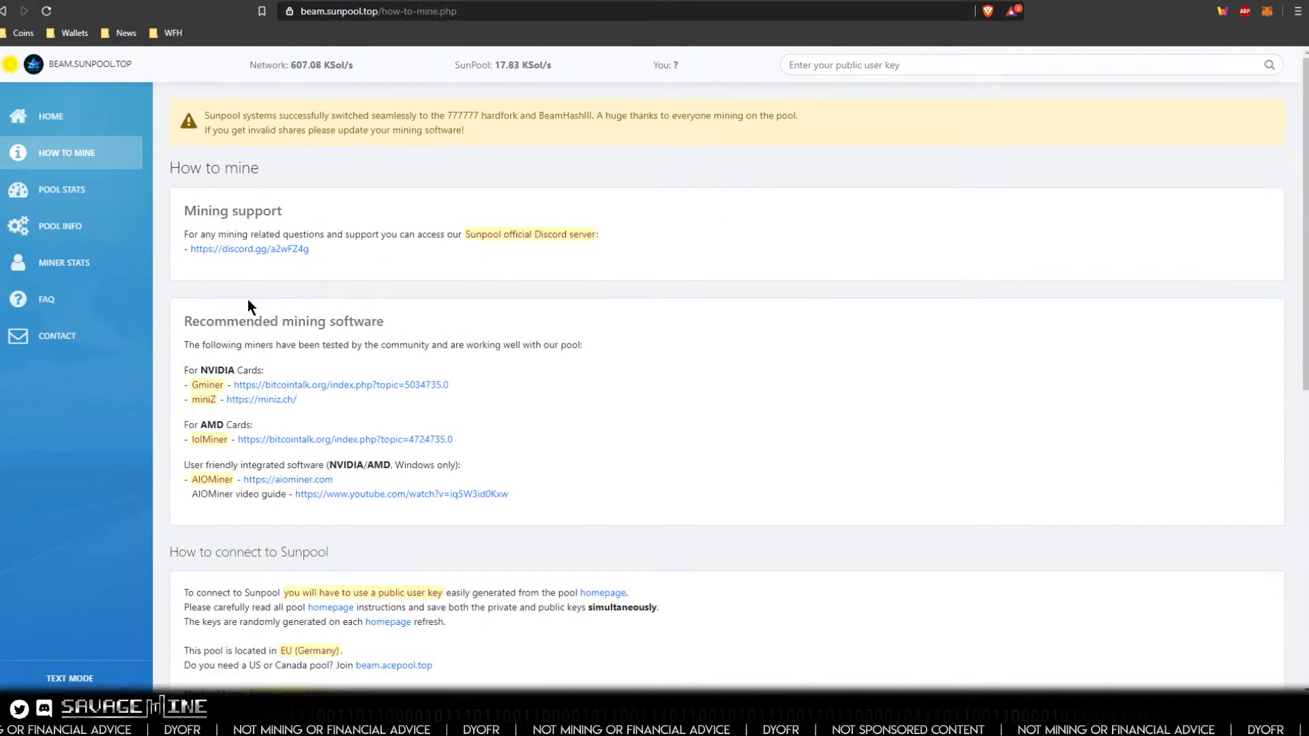
scroll(246, 301, down, 4)
scroll(241, 304, down, 1)
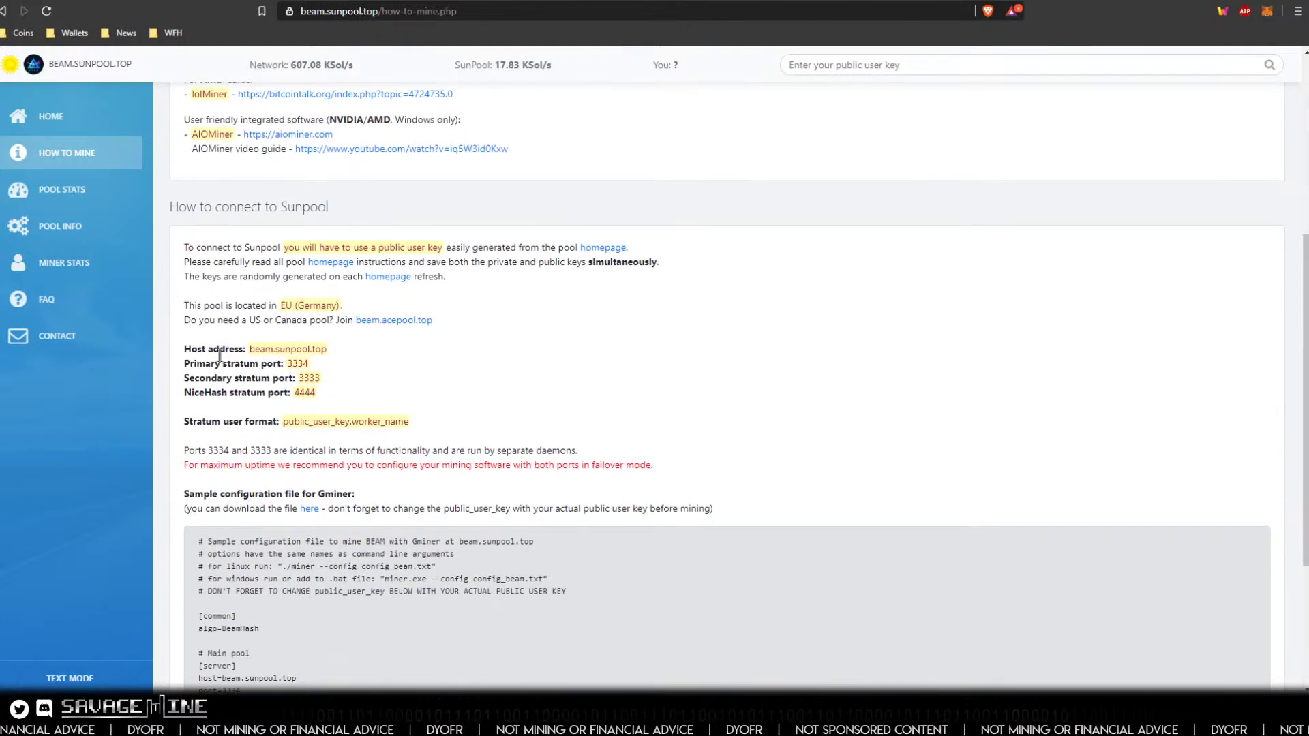
drag(250, 349, 328, 350)
right_click(336, 348)
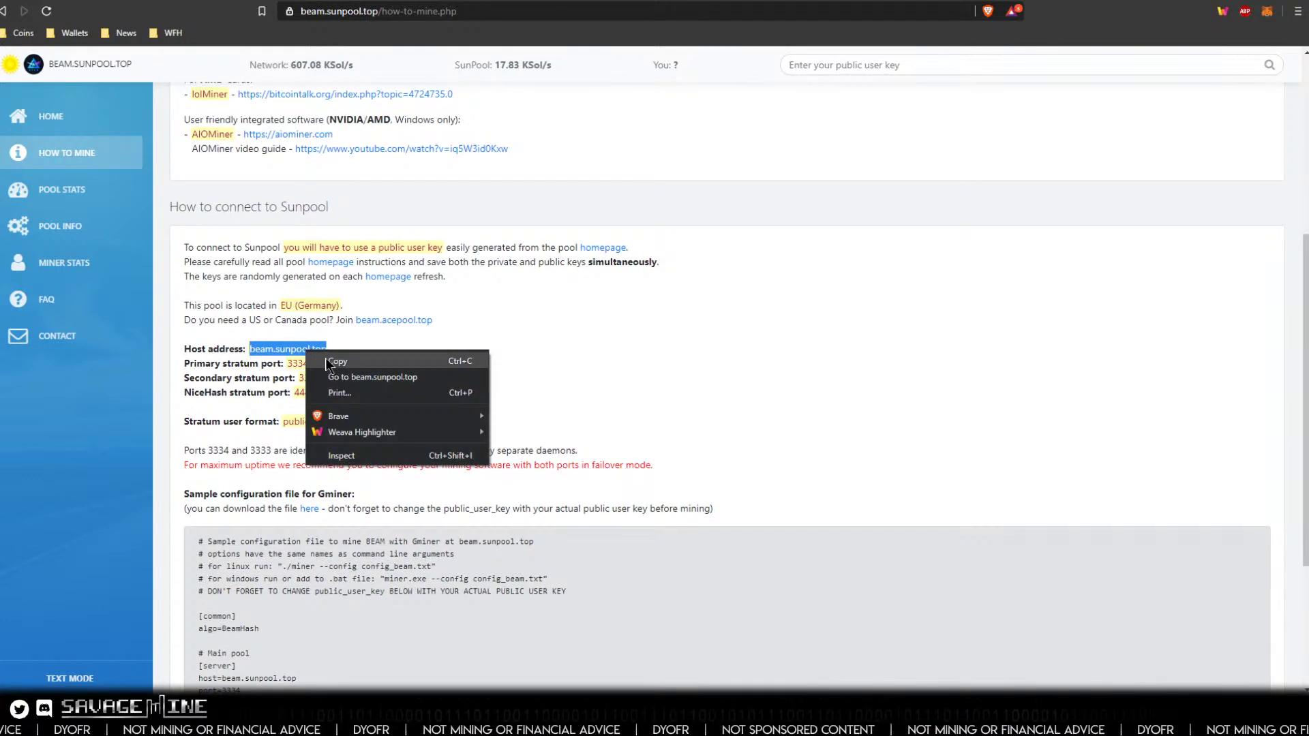
click(338, 361)
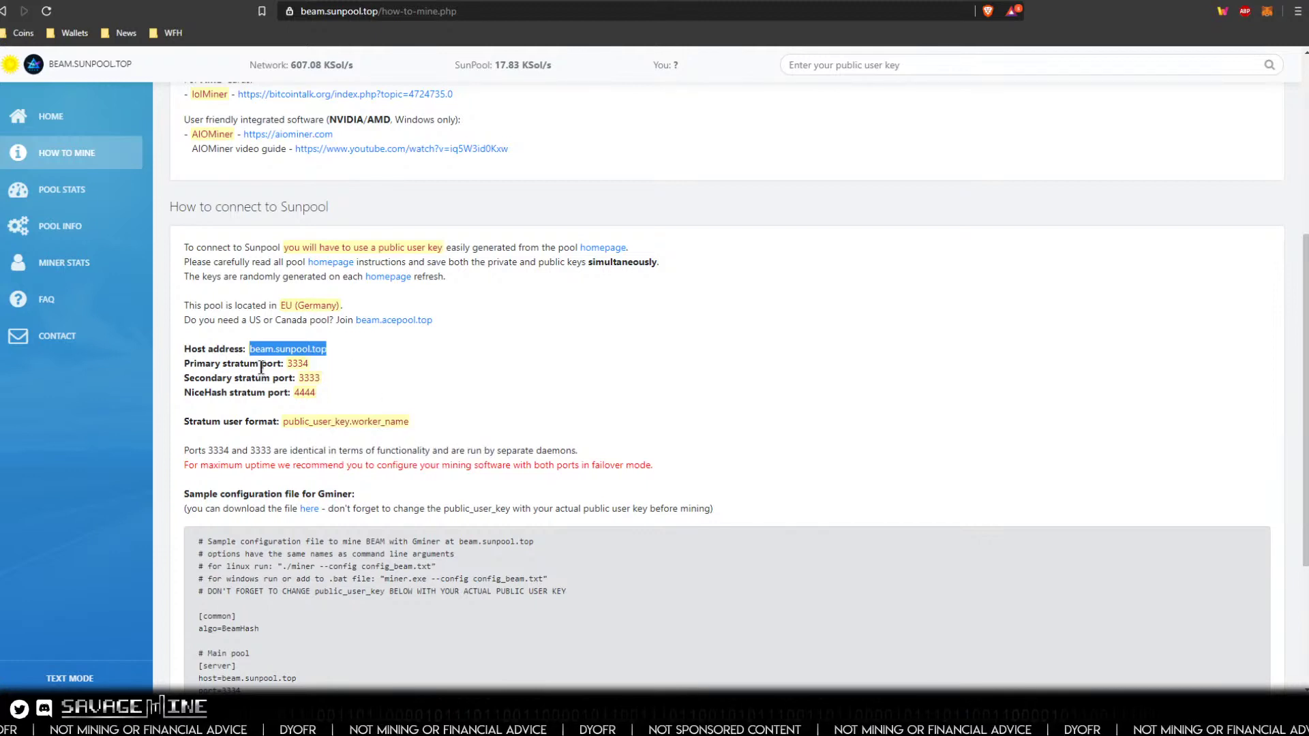
Step: Return to Hive OS and set the miniZ pool server and port to beam.sunpool.top:3334
scroll(422, 375, up, 1)
scroll(423, 374, up, 5)
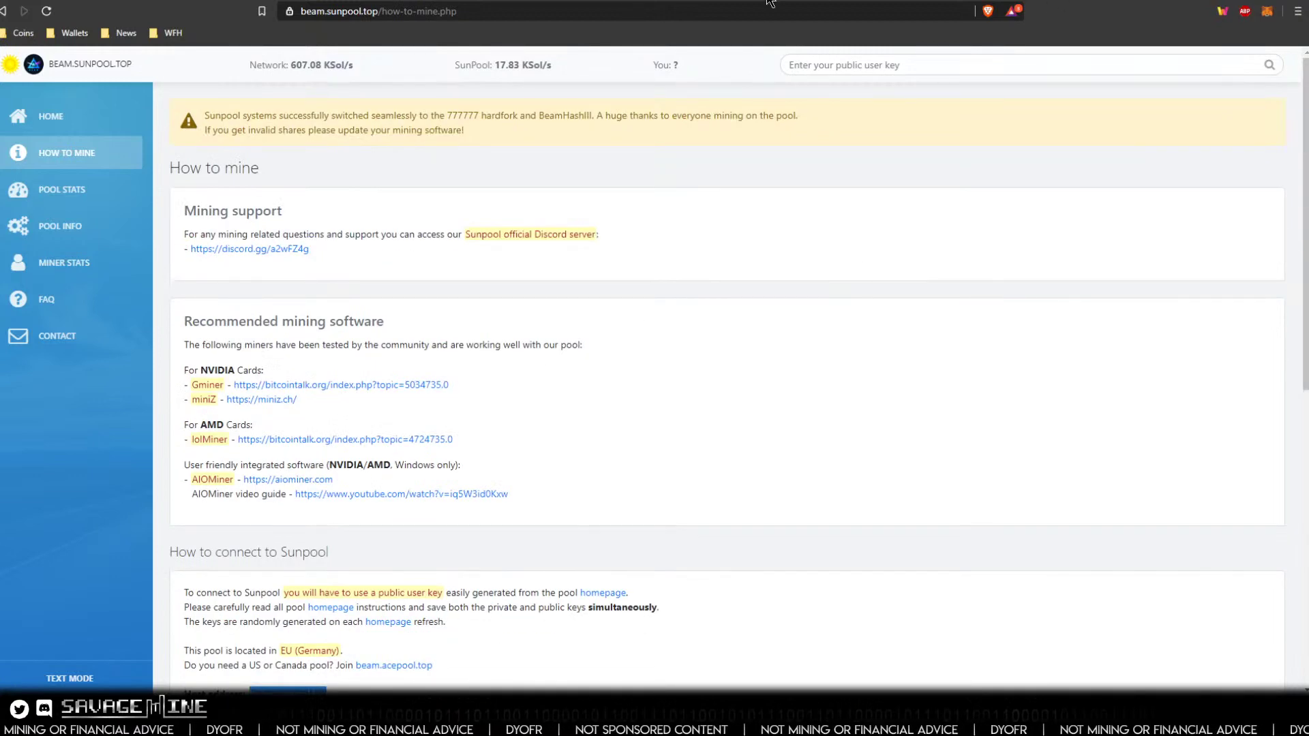
click(598, 4)
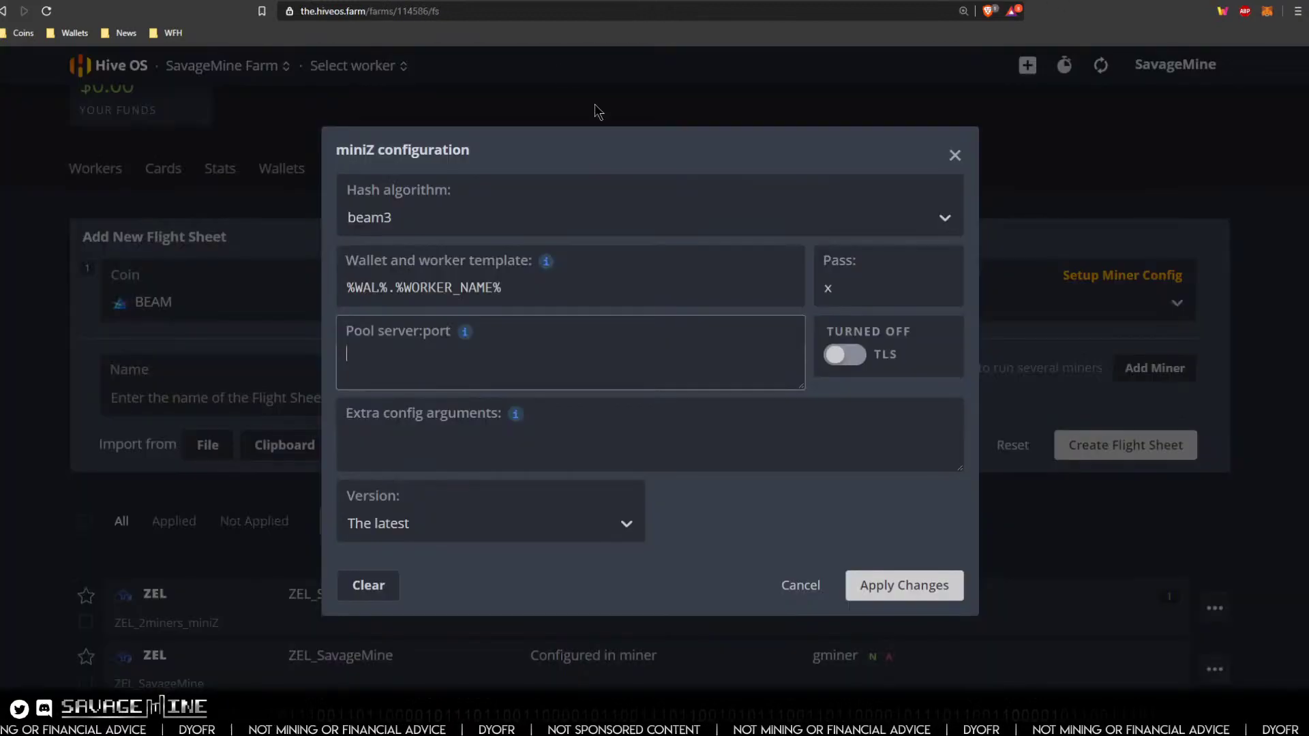
right_click(364, 366)
click(403, 462)
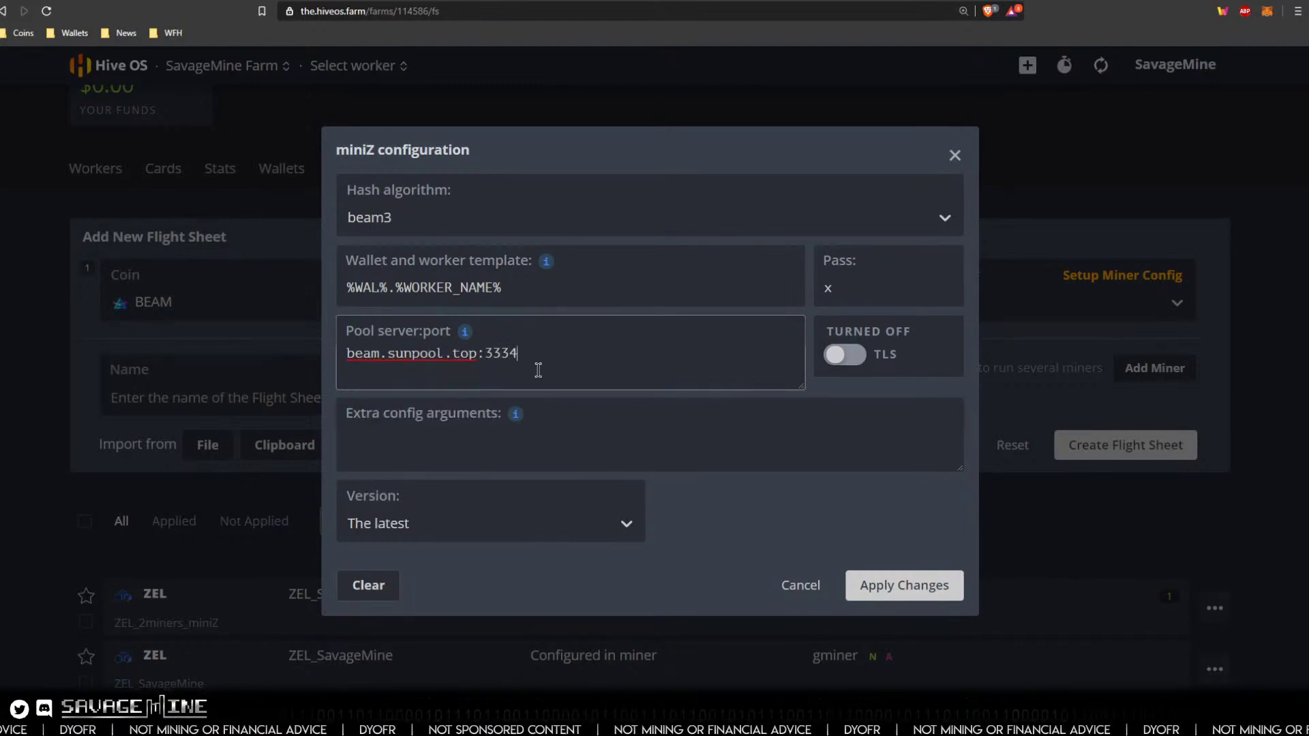
Step: Add --ocX as the extra config argument, turn TLS on and apply the miniZ configuration changes
click(432, 411)
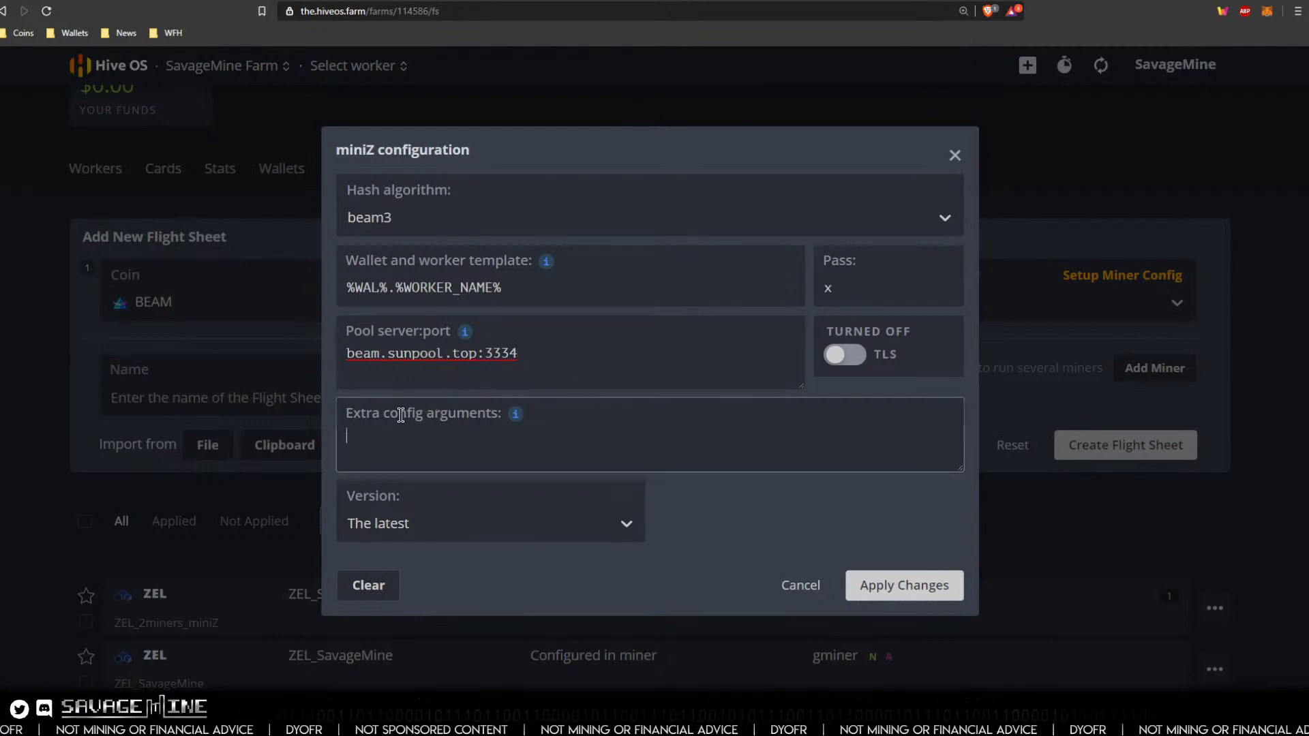
mouse_move(516, 414)
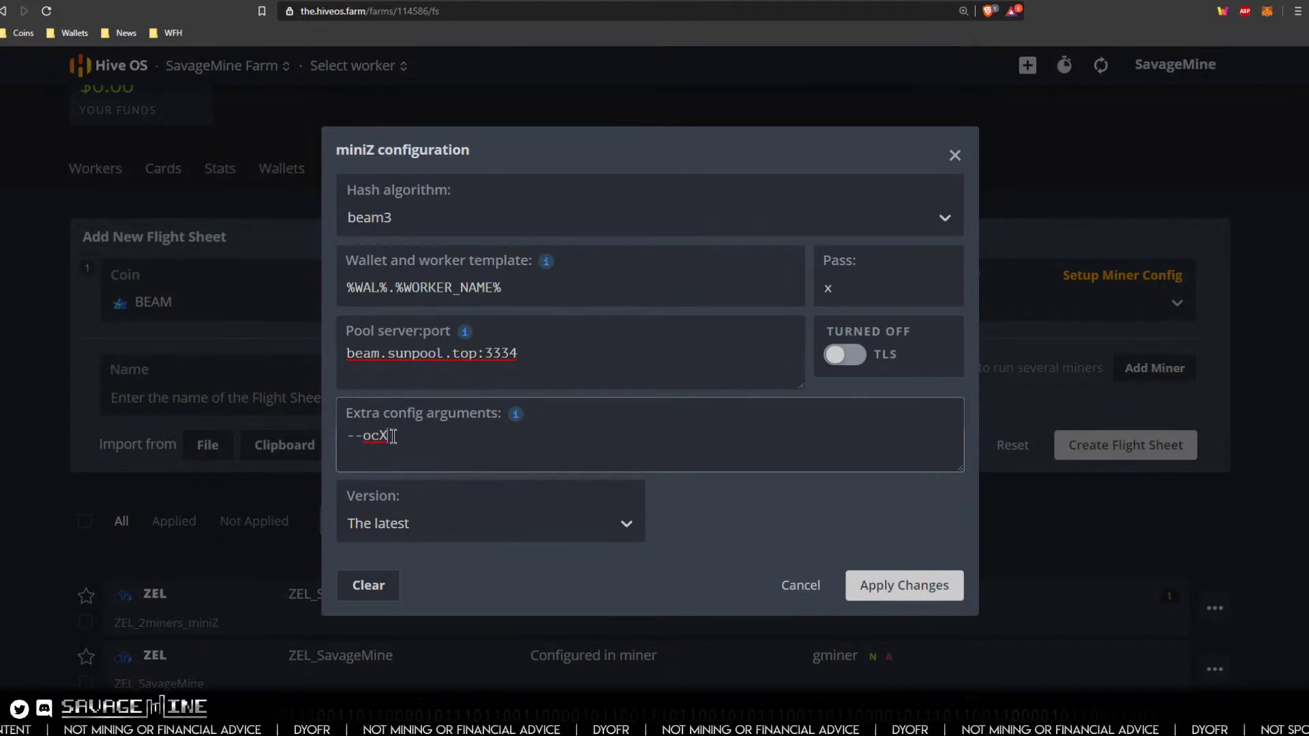
drag(392, 436, 342, 436)
click(405, 437)
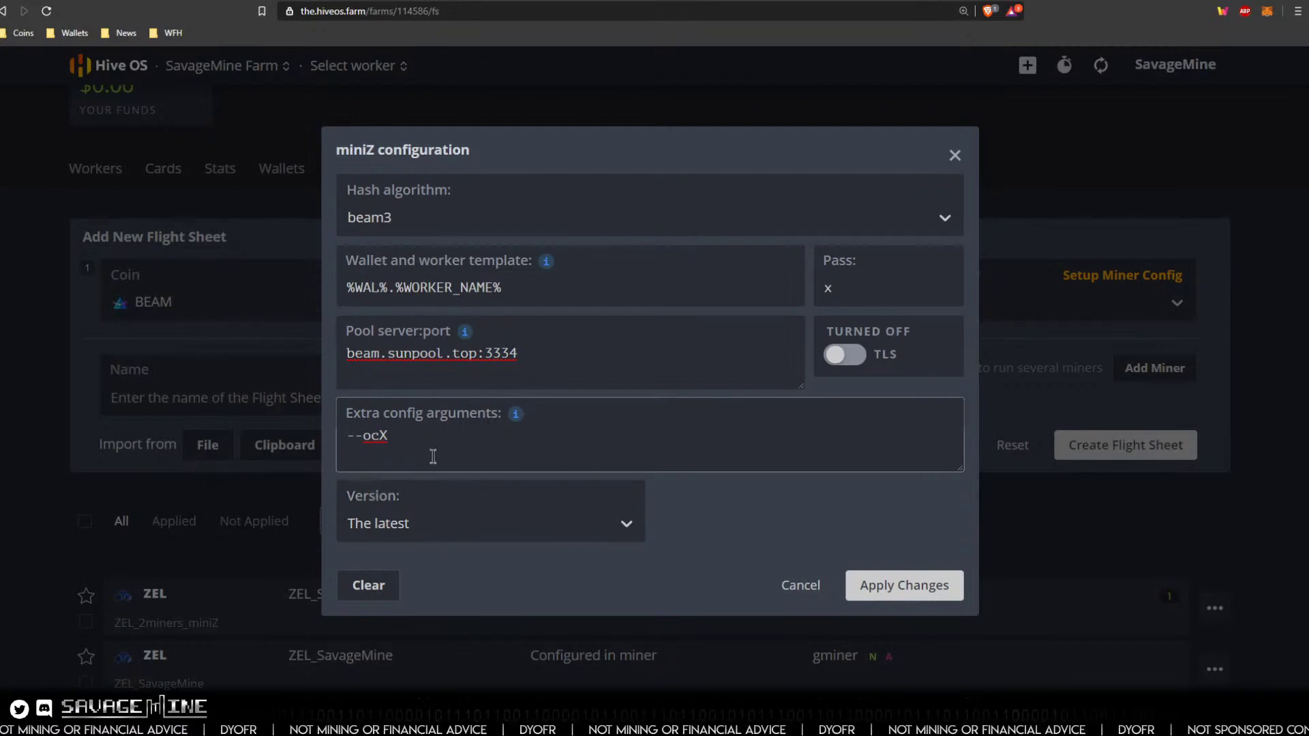
click(837, 356)
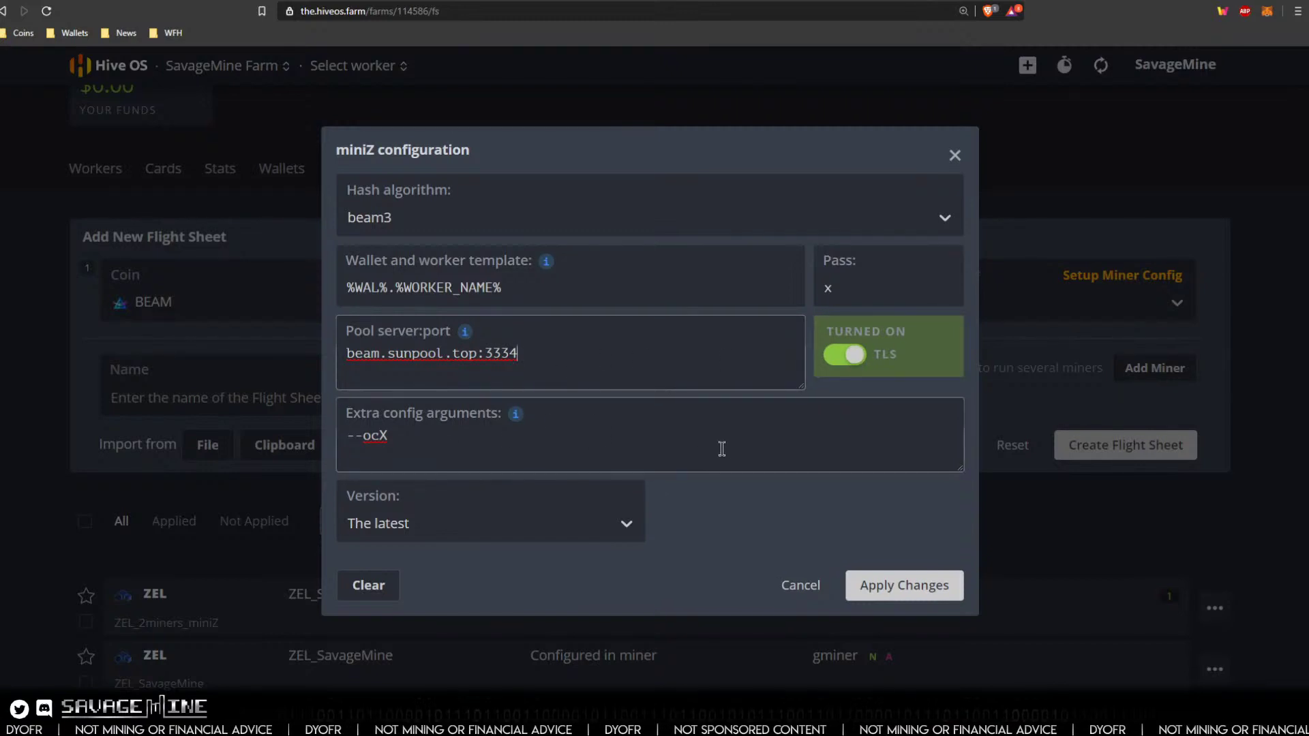
click(904, 585)
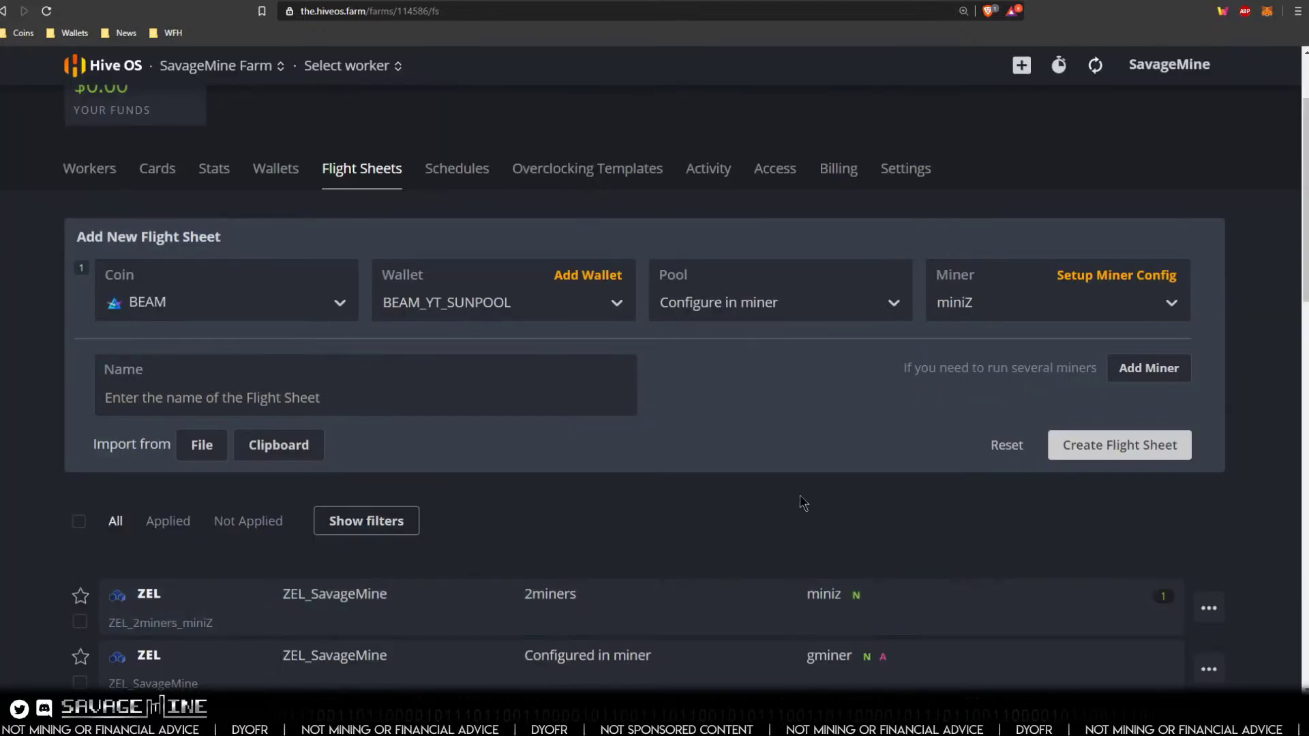
Step: Name the flight sheet BEAM_YT_SUNPOOL and create it
click(197, 405)
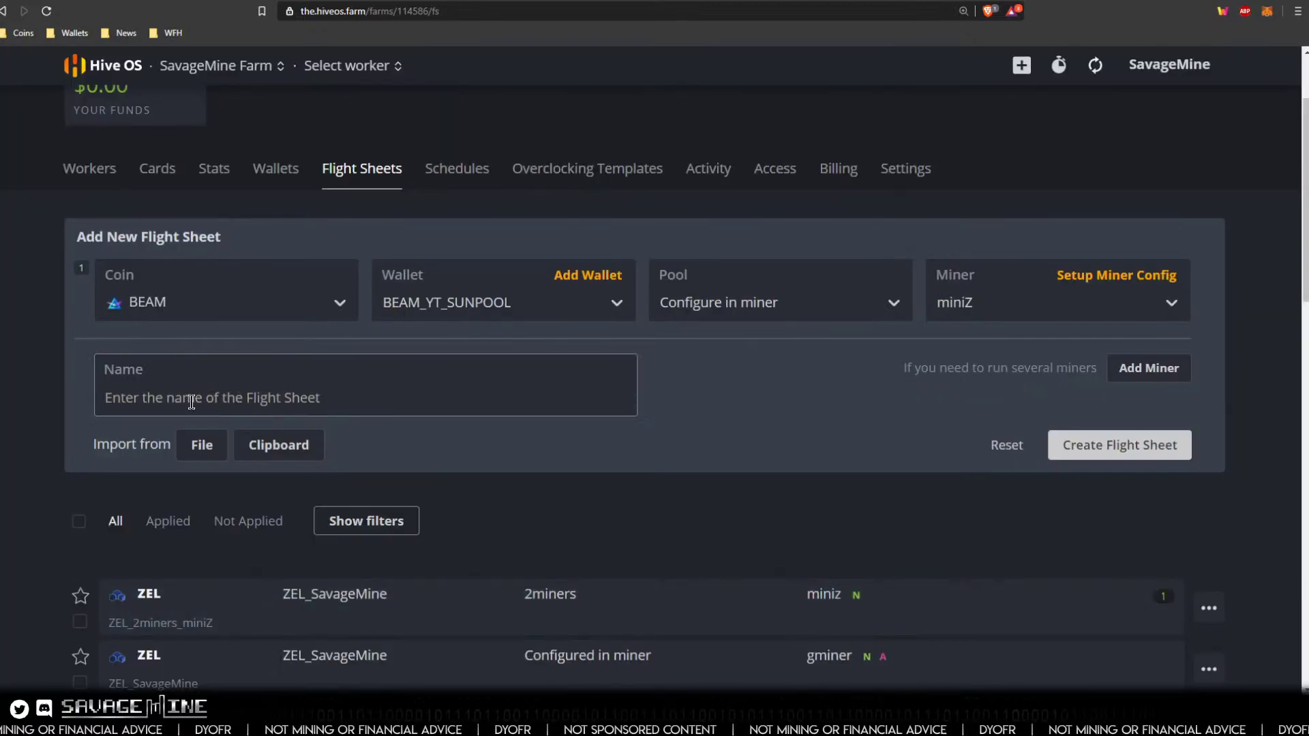
text(BEAM_)
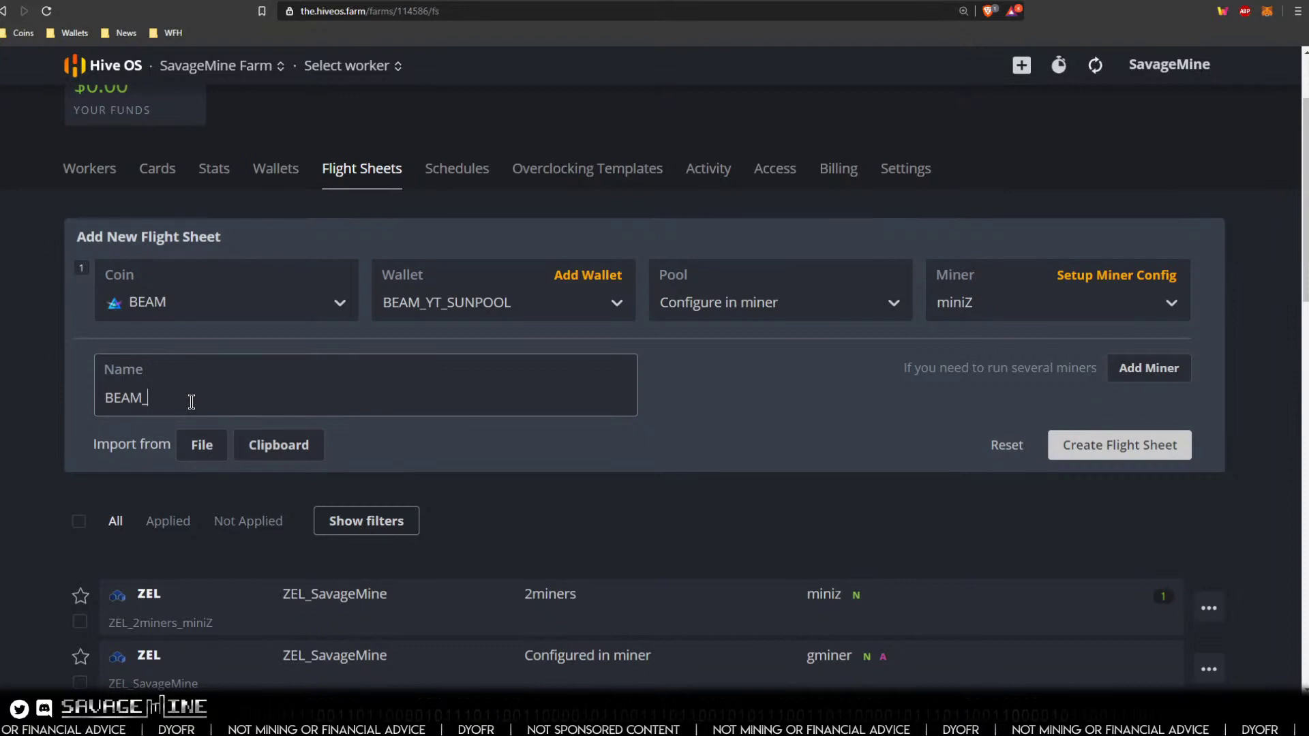
text(YT)
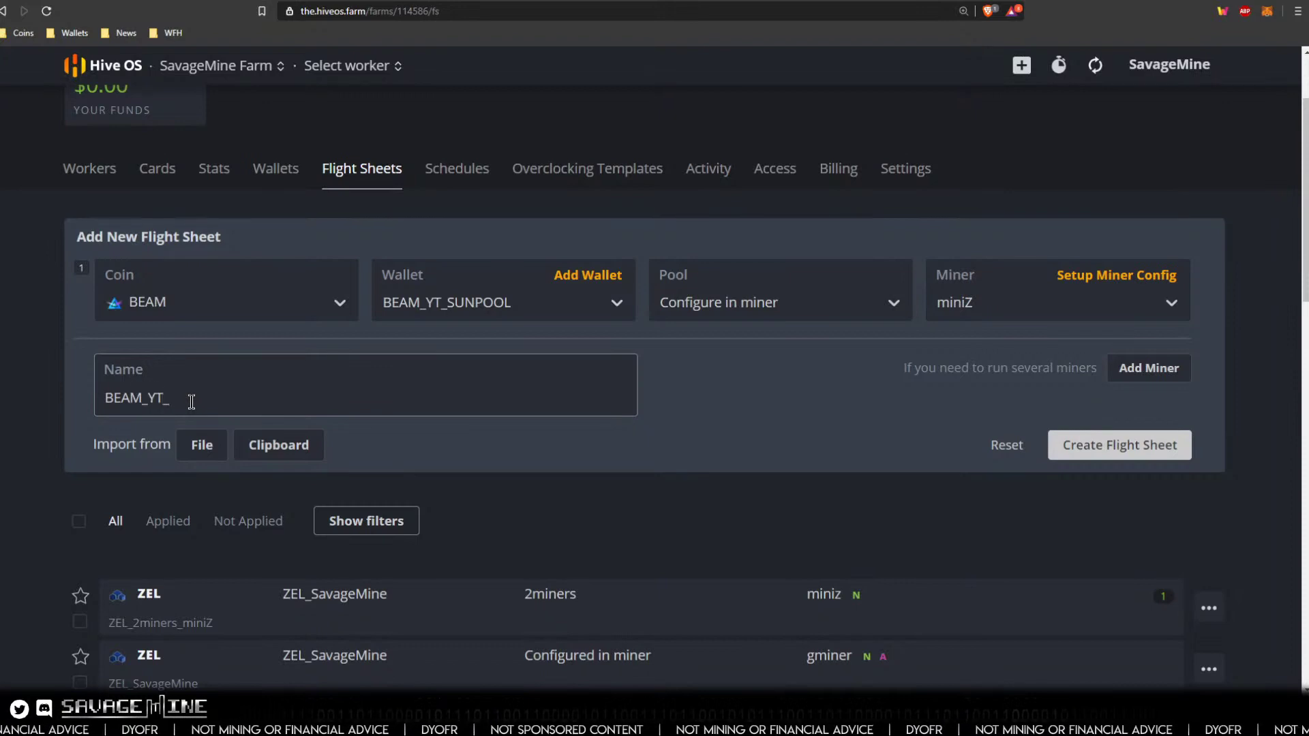
text(_)
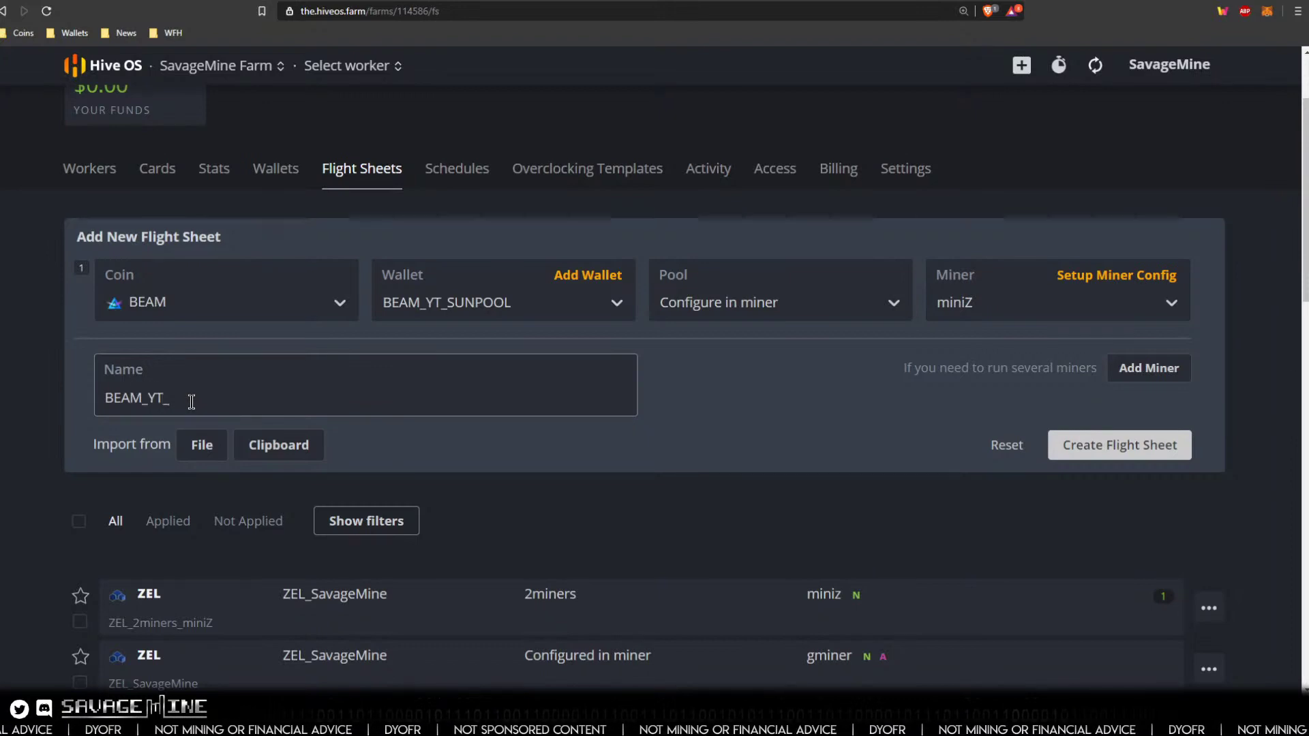
text(SUNPOOL)
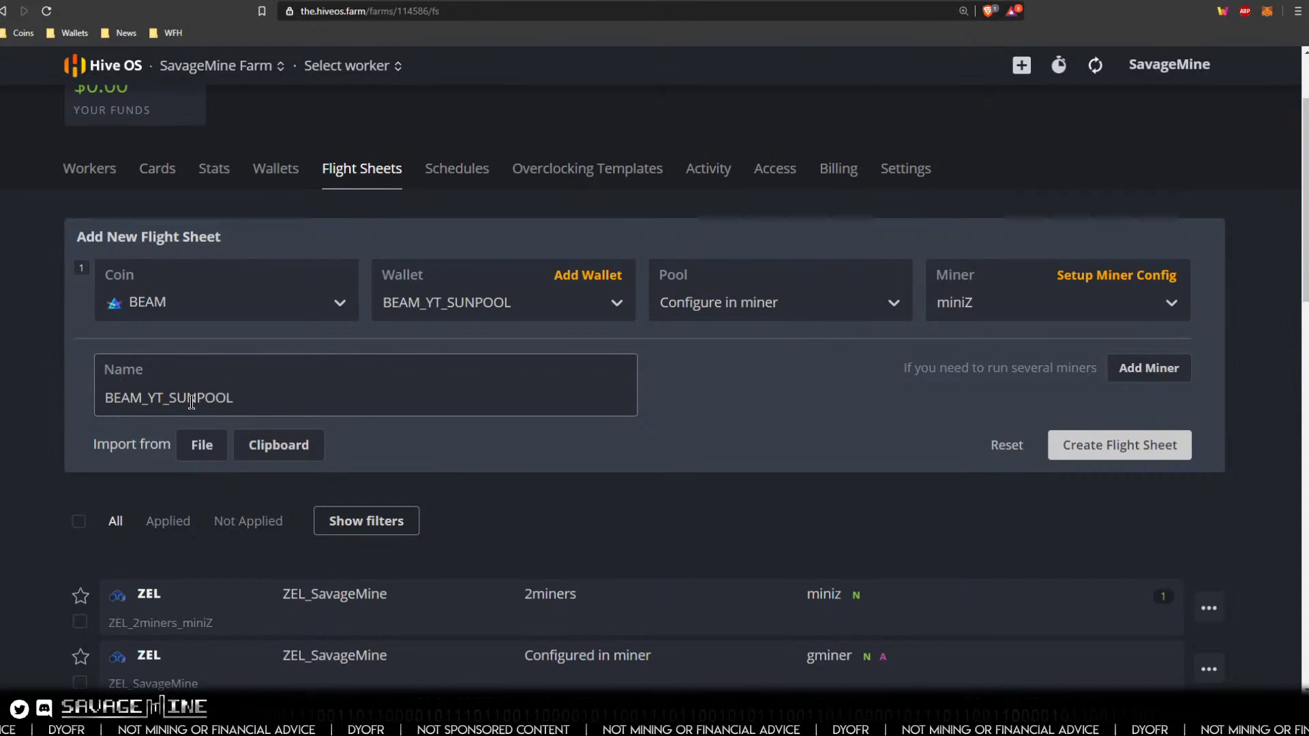
click(1083, 445)
Step: Apply the BEAM_YT_SUNPOOL flight sheet to the Kessel_SavageMine worker in the farm
scroll(1091, 436, down, 2)
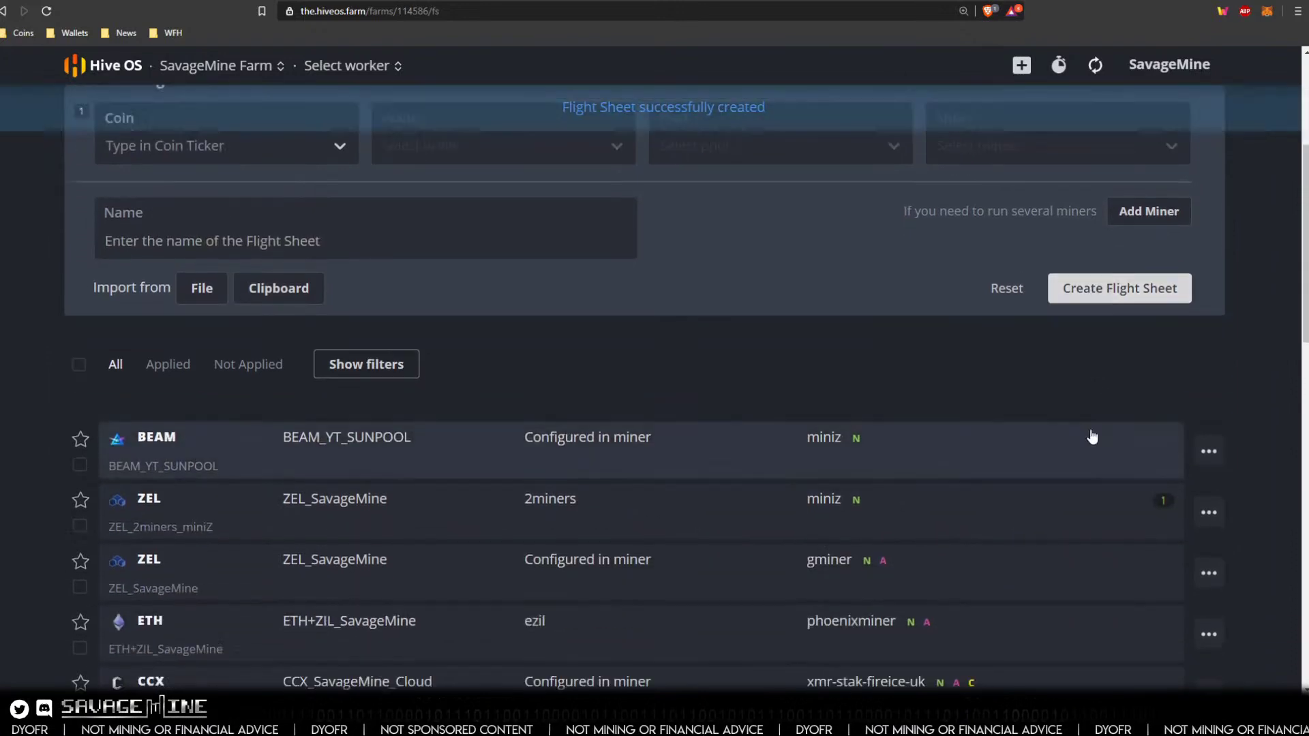
scroll(1092, 436, down, 4)
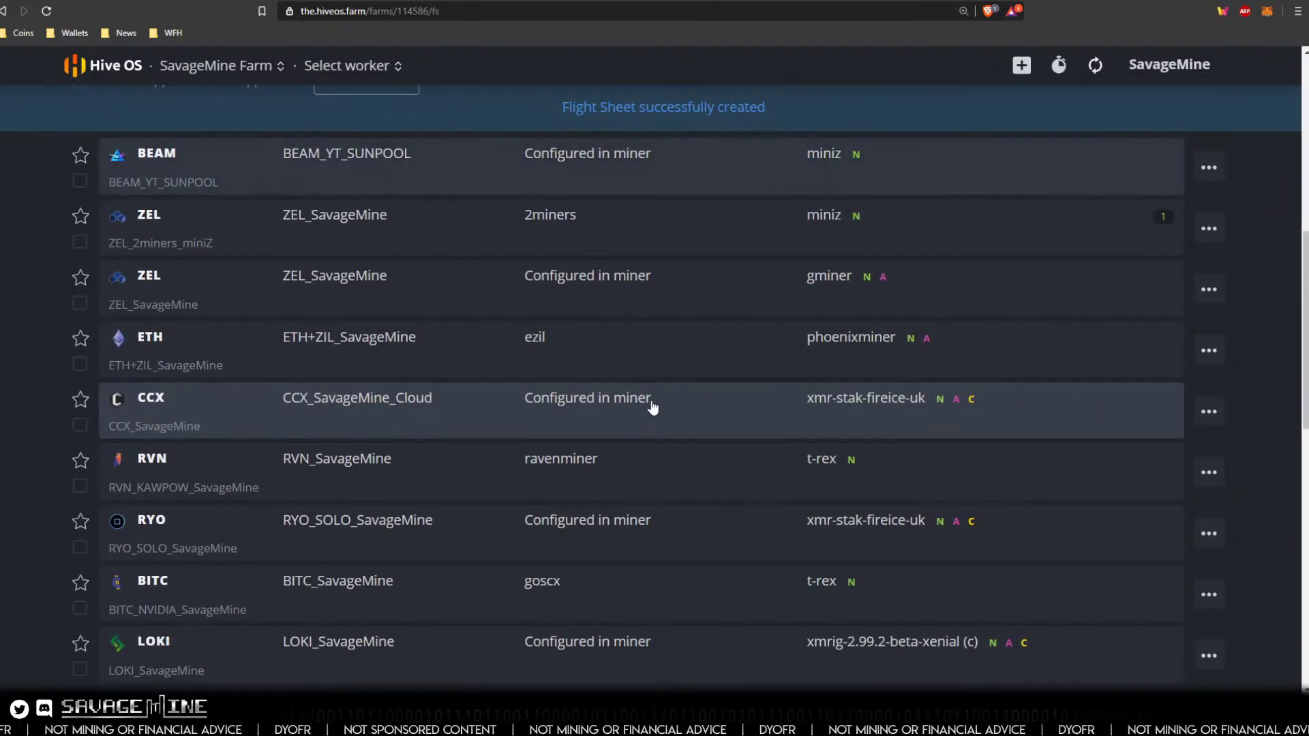
scroll(648, 407, up, 3)
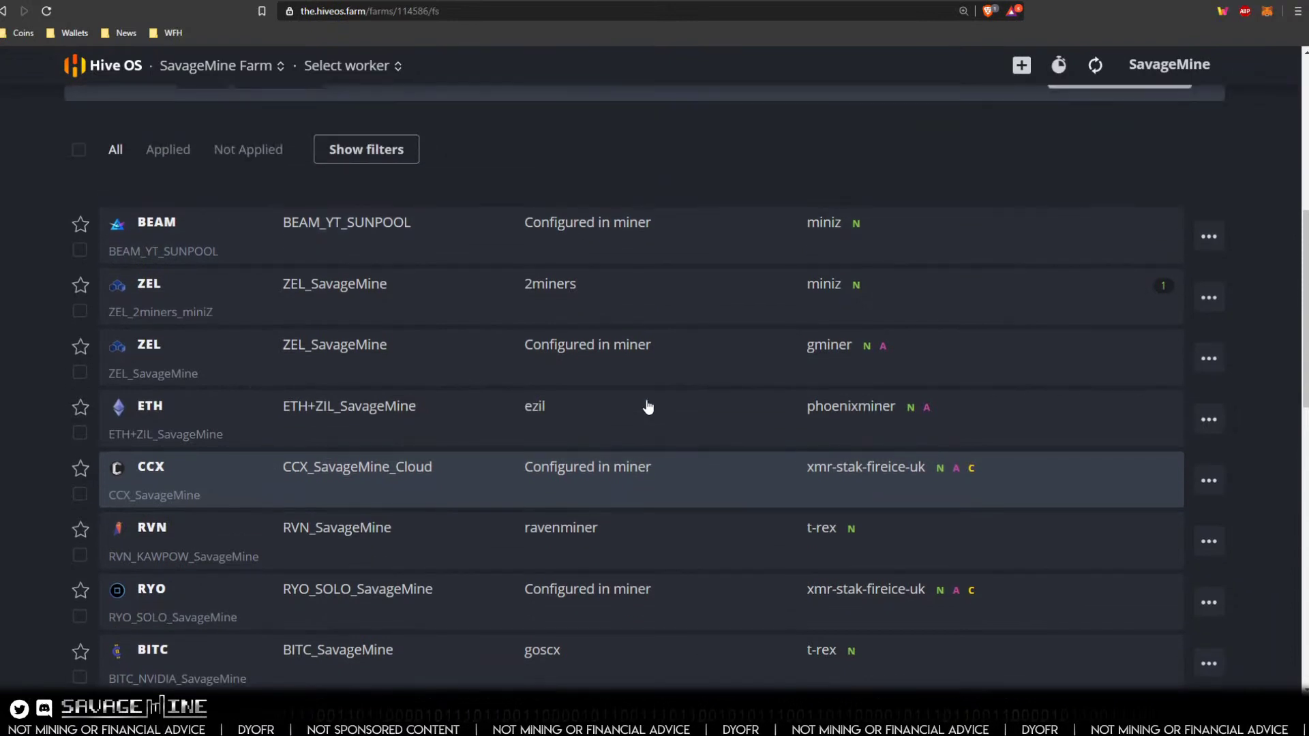
scroll(324, 409, up, 5)
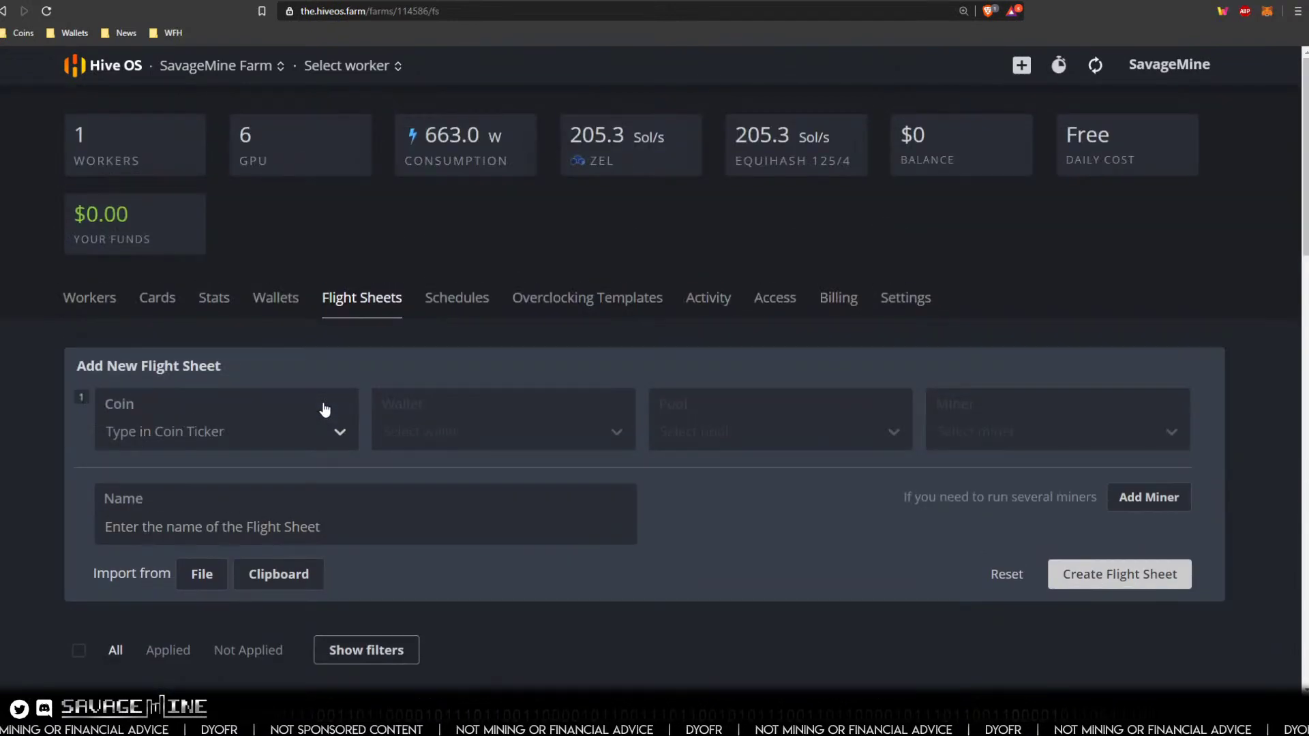
click(93, 302)
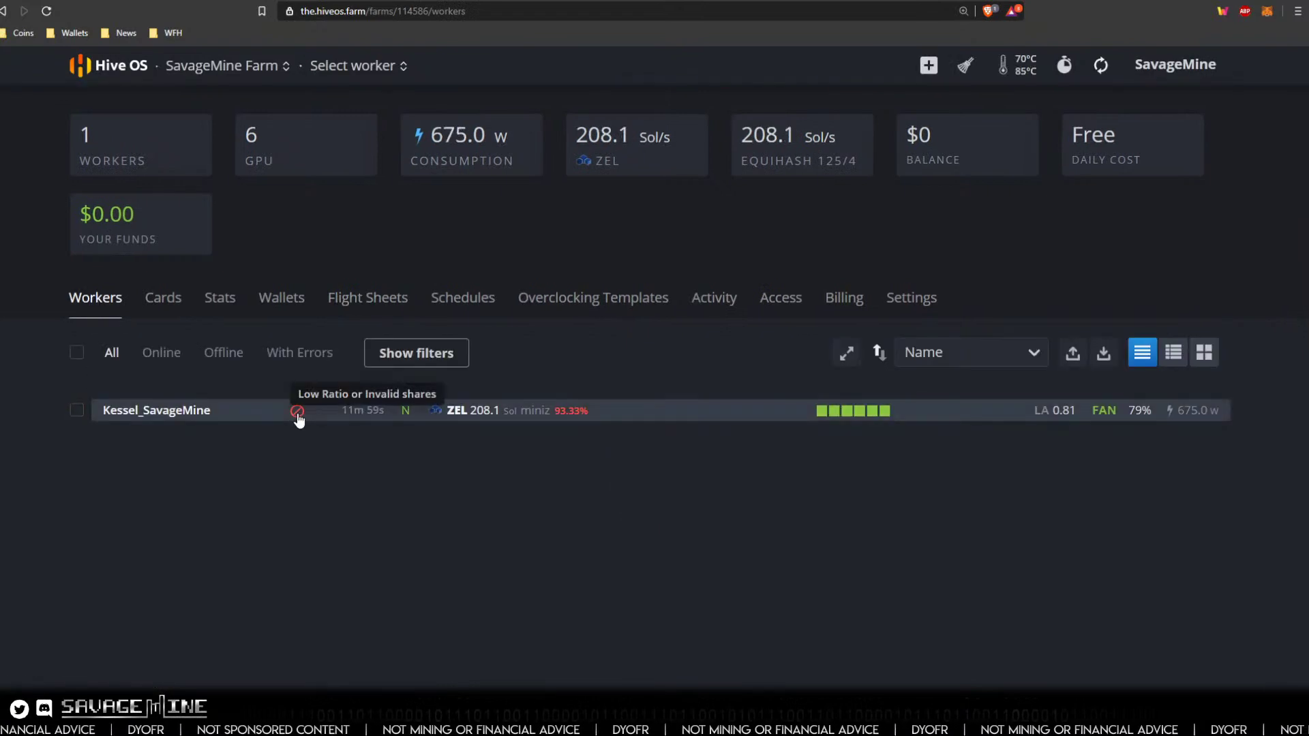
click(77, 410)
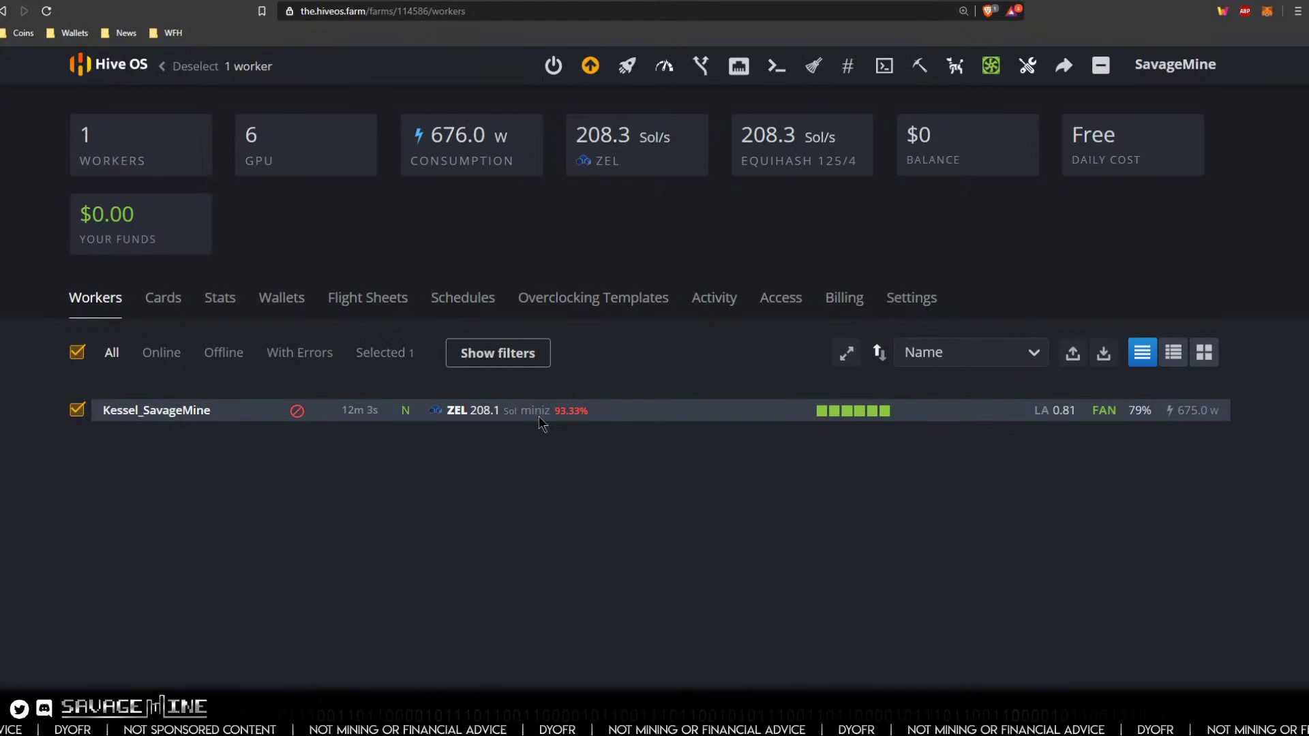
click(628, 68)
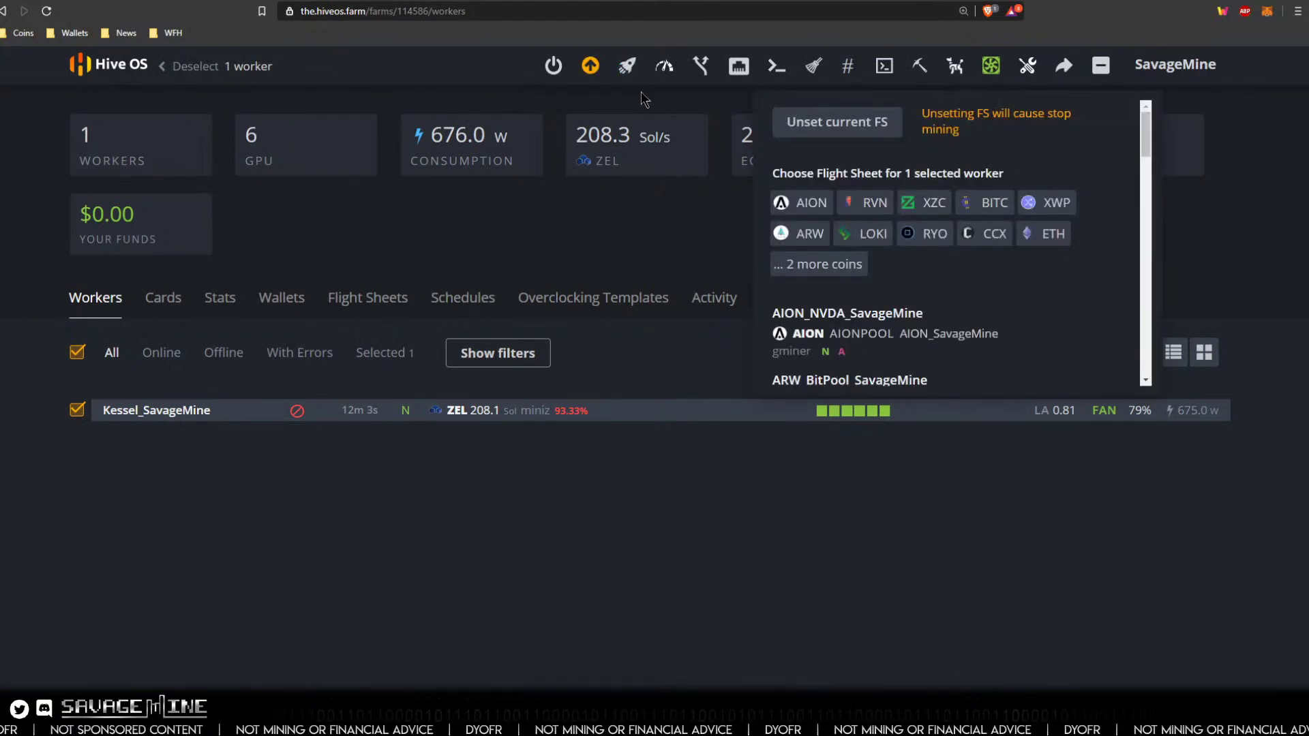
click(834, 270)
click(851, 271)
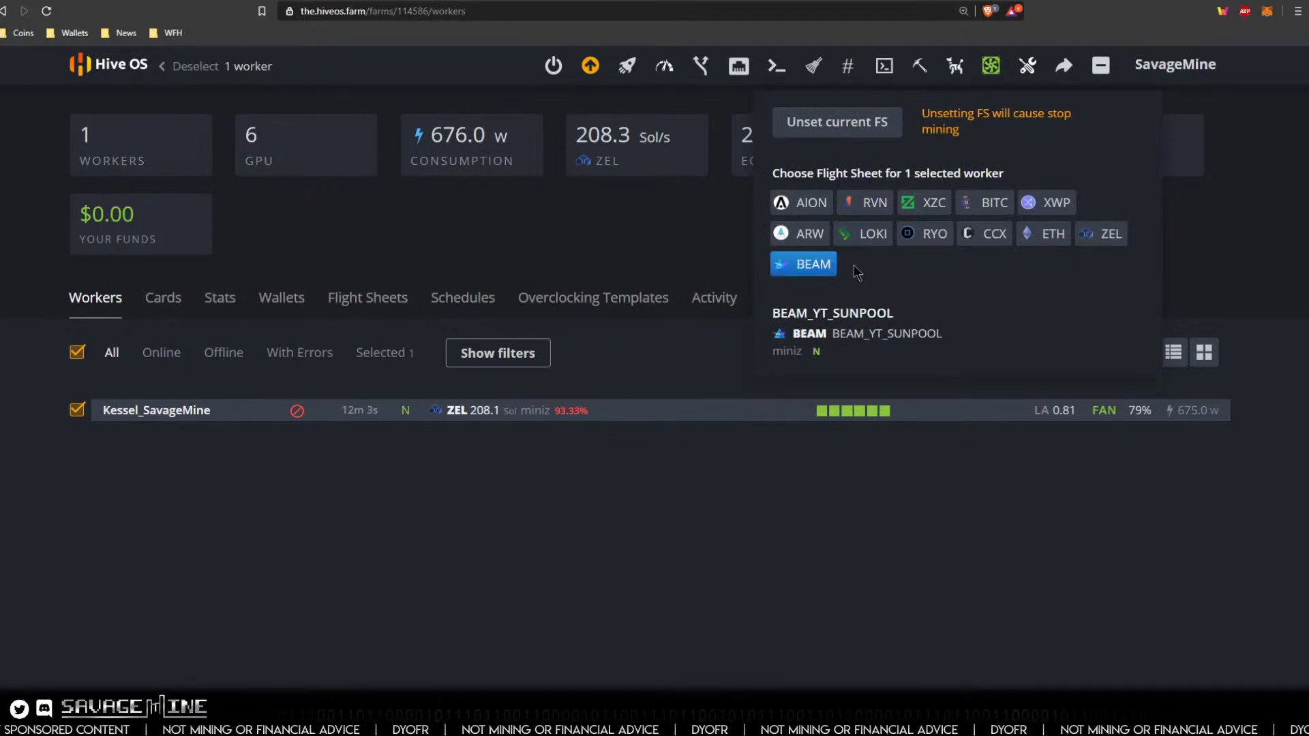
click(856, 334)
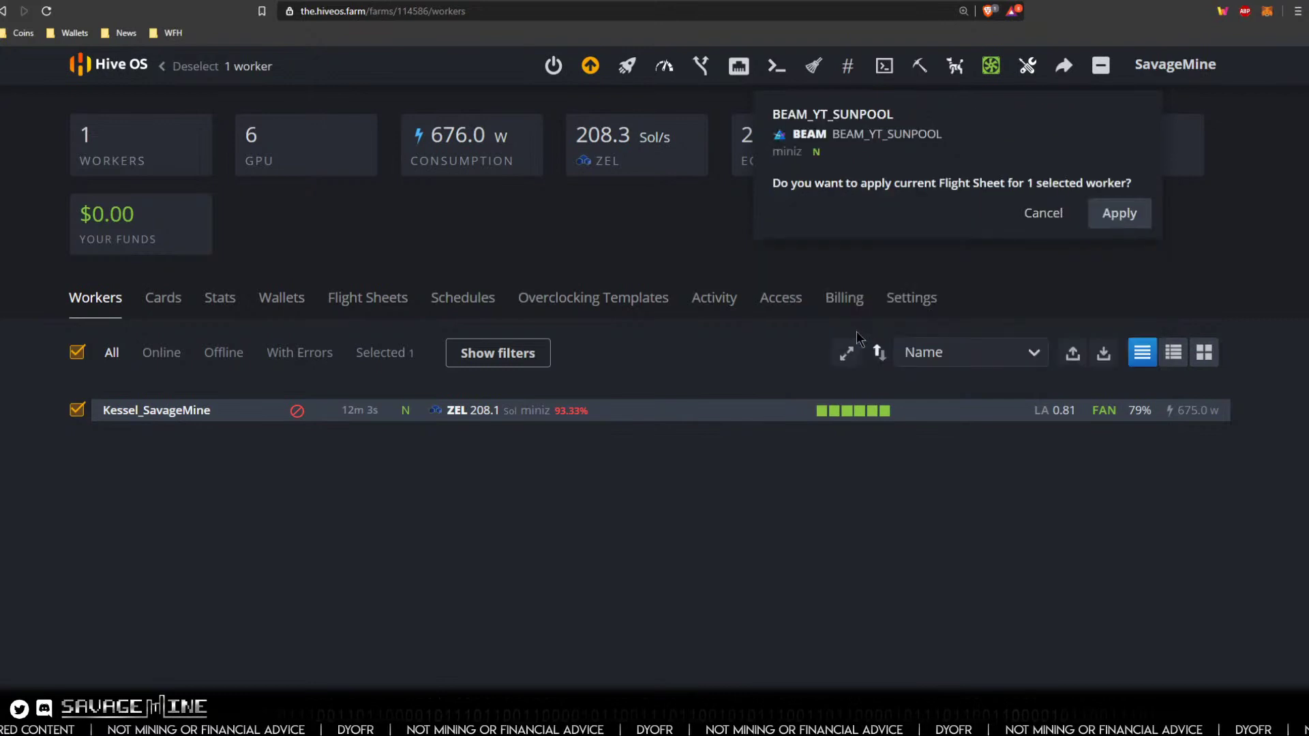
click(1120, 214)
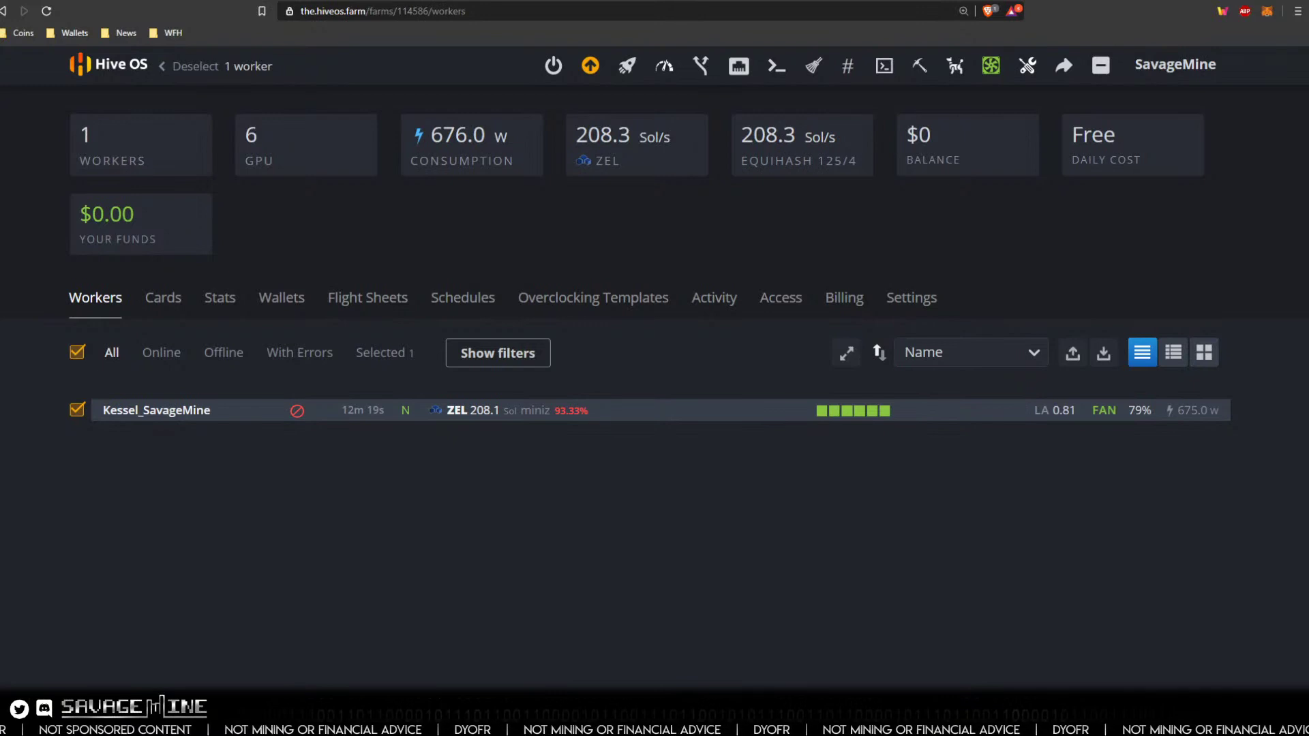
Step: Deselect the worker, reload the farm's worker list and open the Kessel_SavageMine worker's overview
click(78, 352)
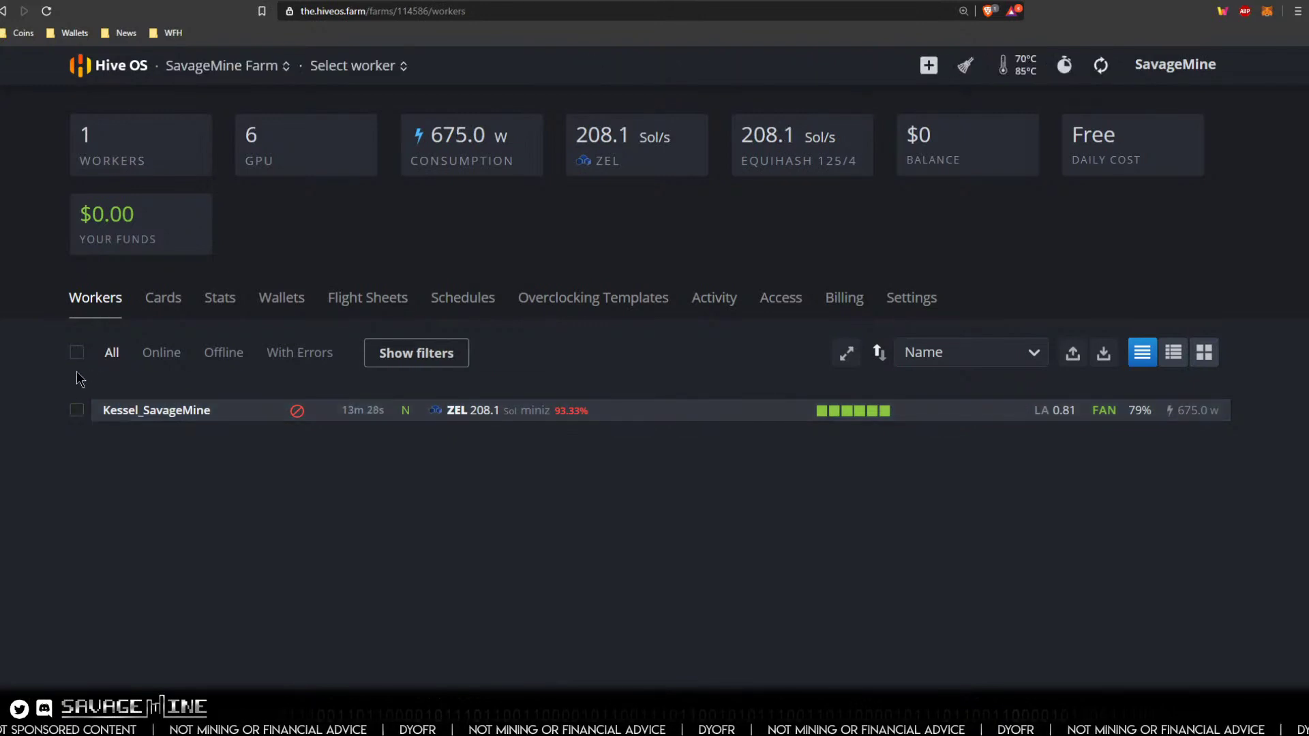
click(49, 10)
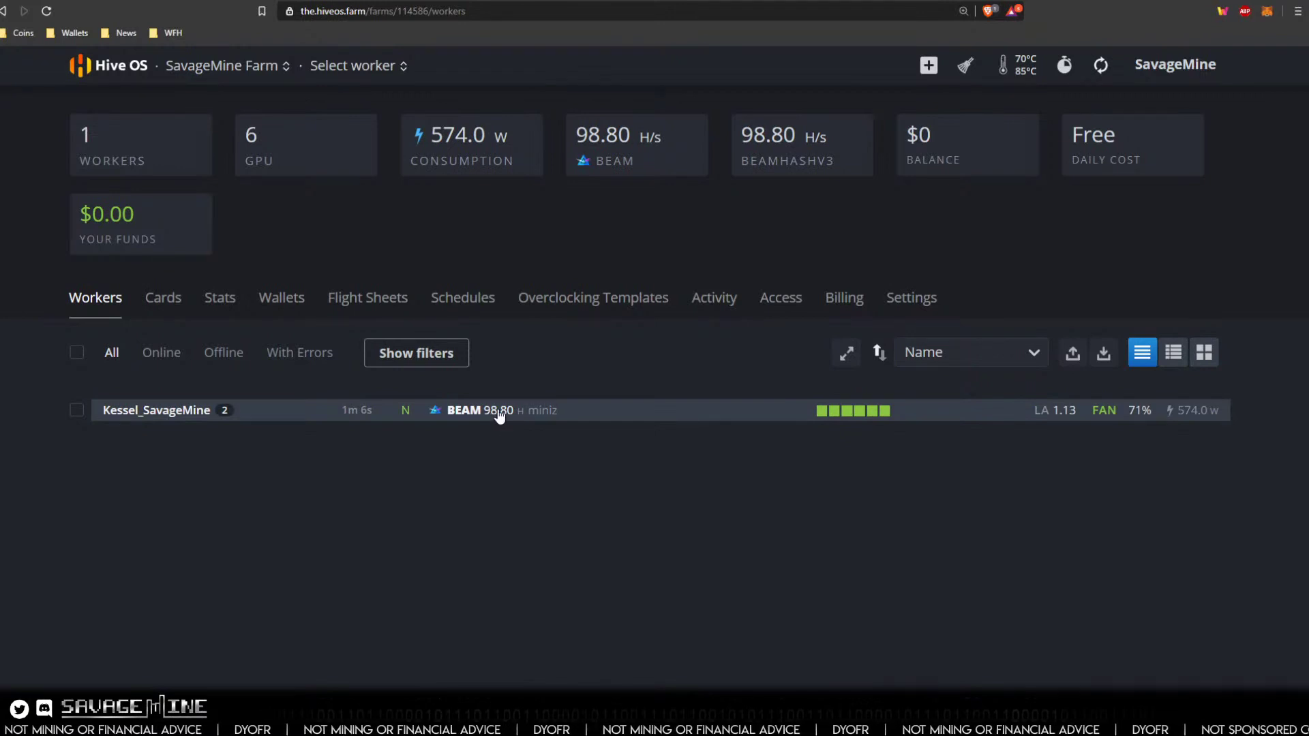
click(77, 409)
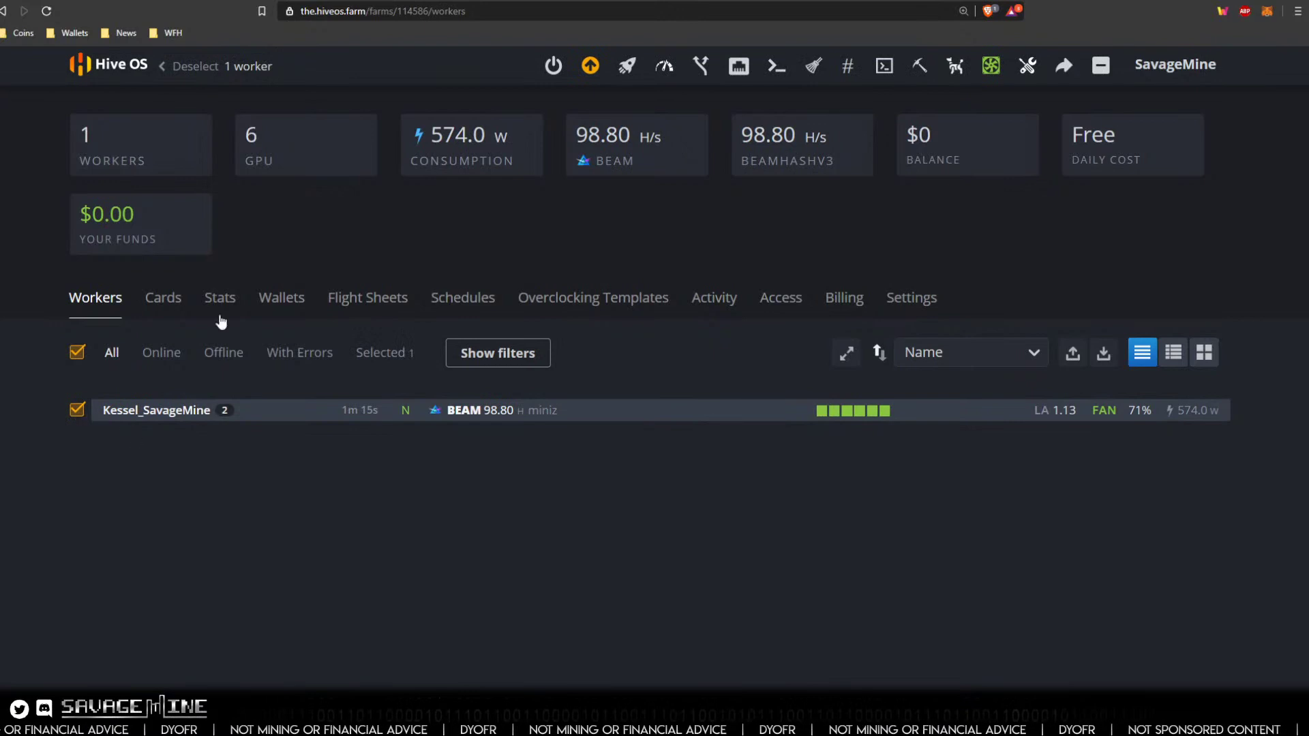
click(75, 412)
click(128, 409)
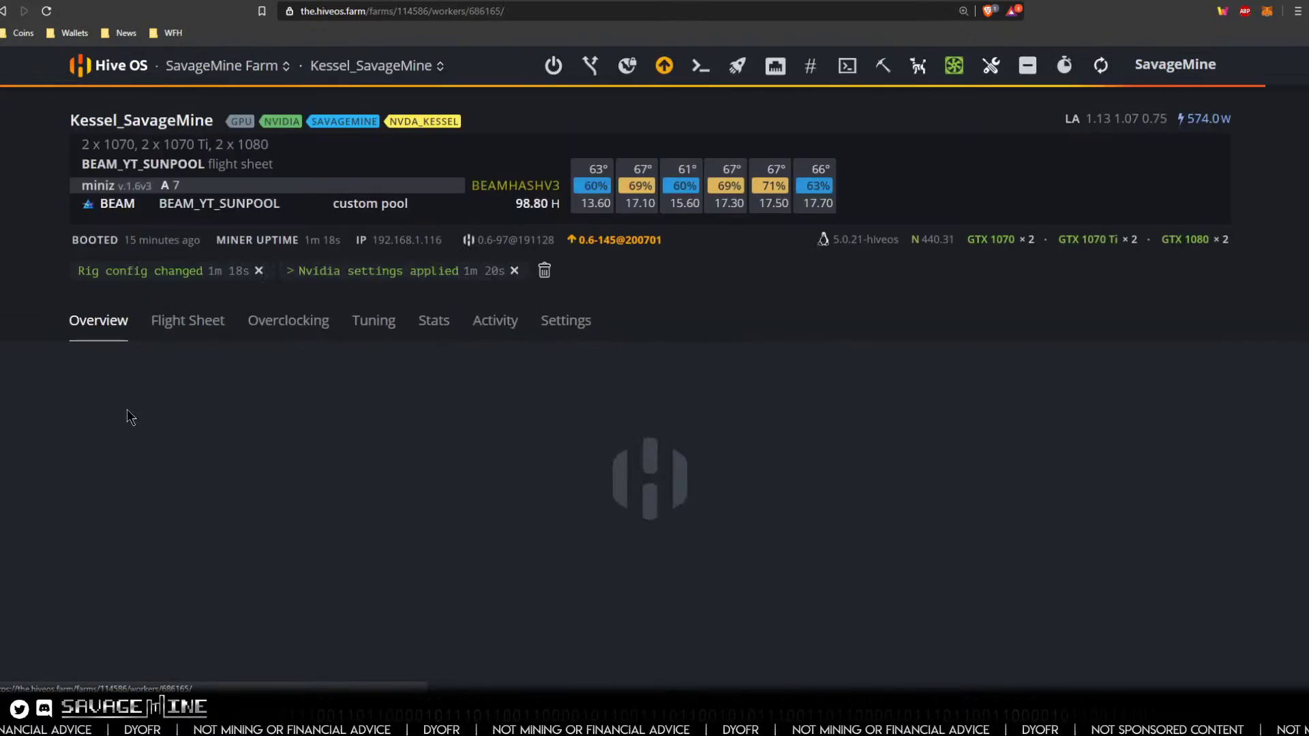
Step: Request the worker's miner config and open its output to check the miniZ settings
click(877, 66)
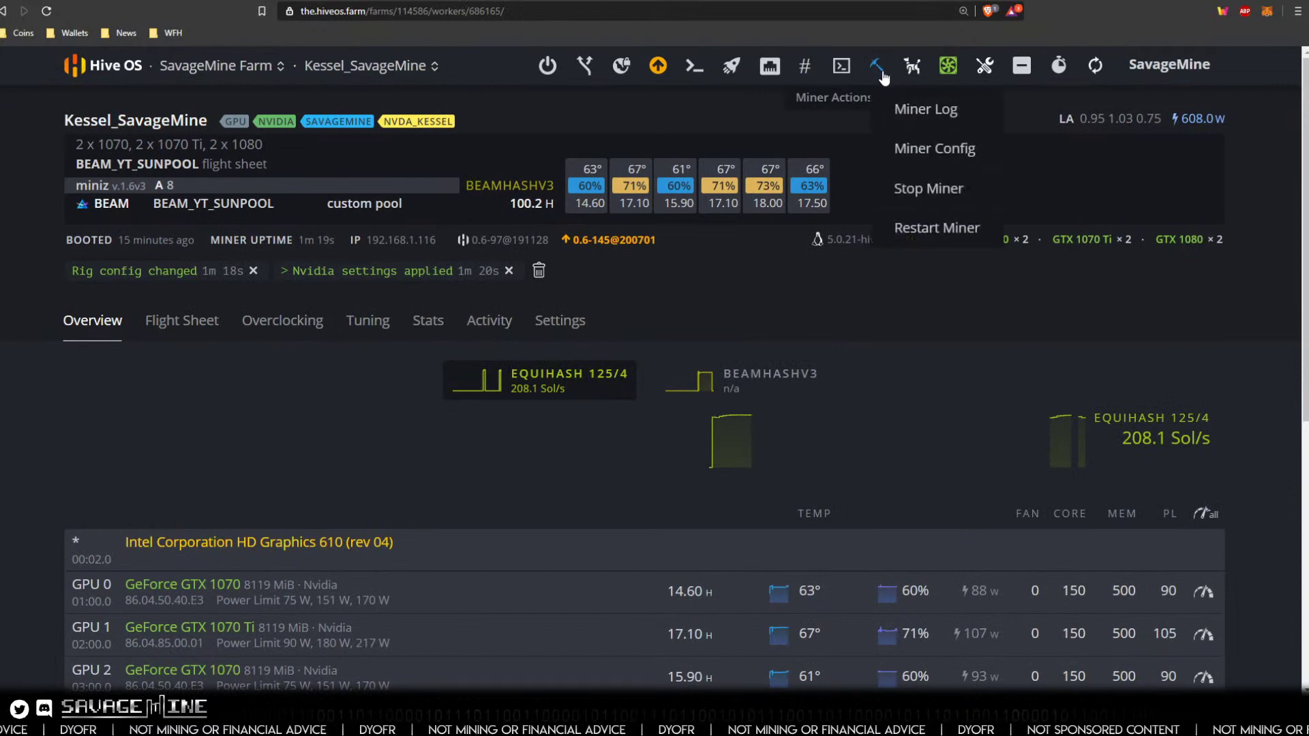
click(915, 146)
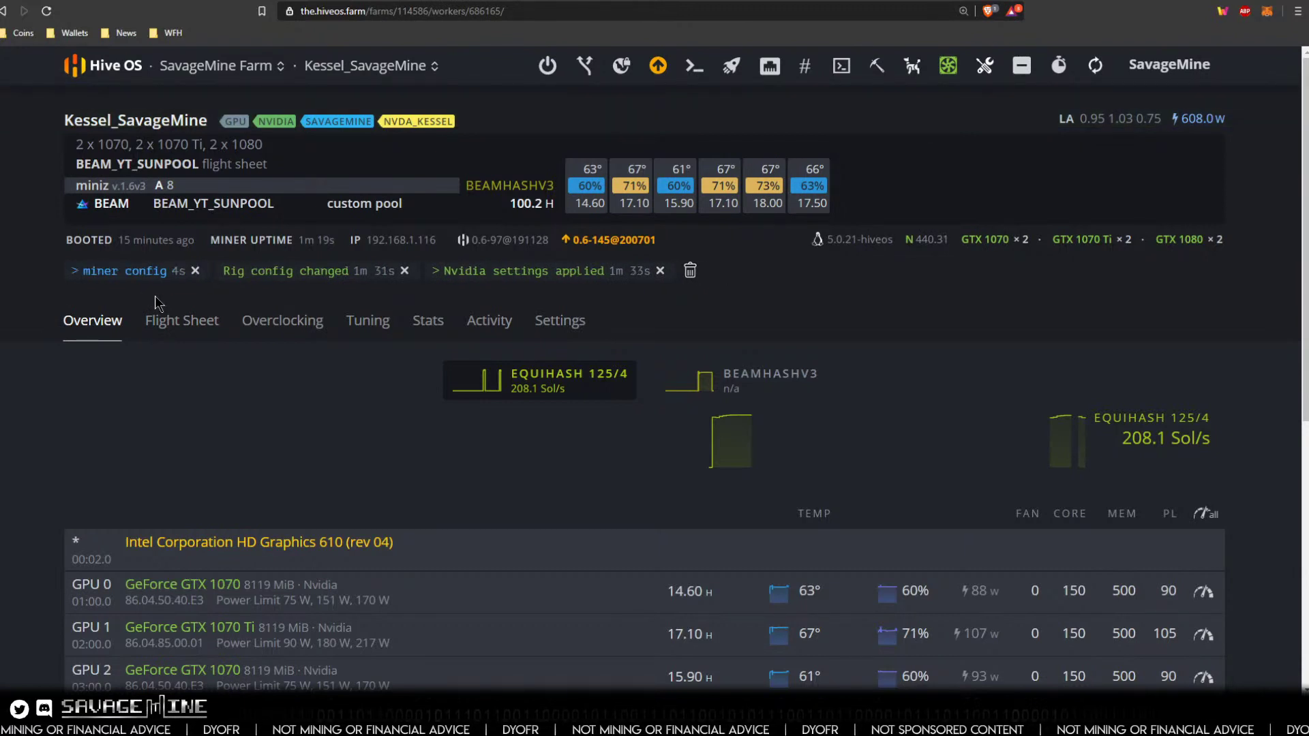
click(108, 274)
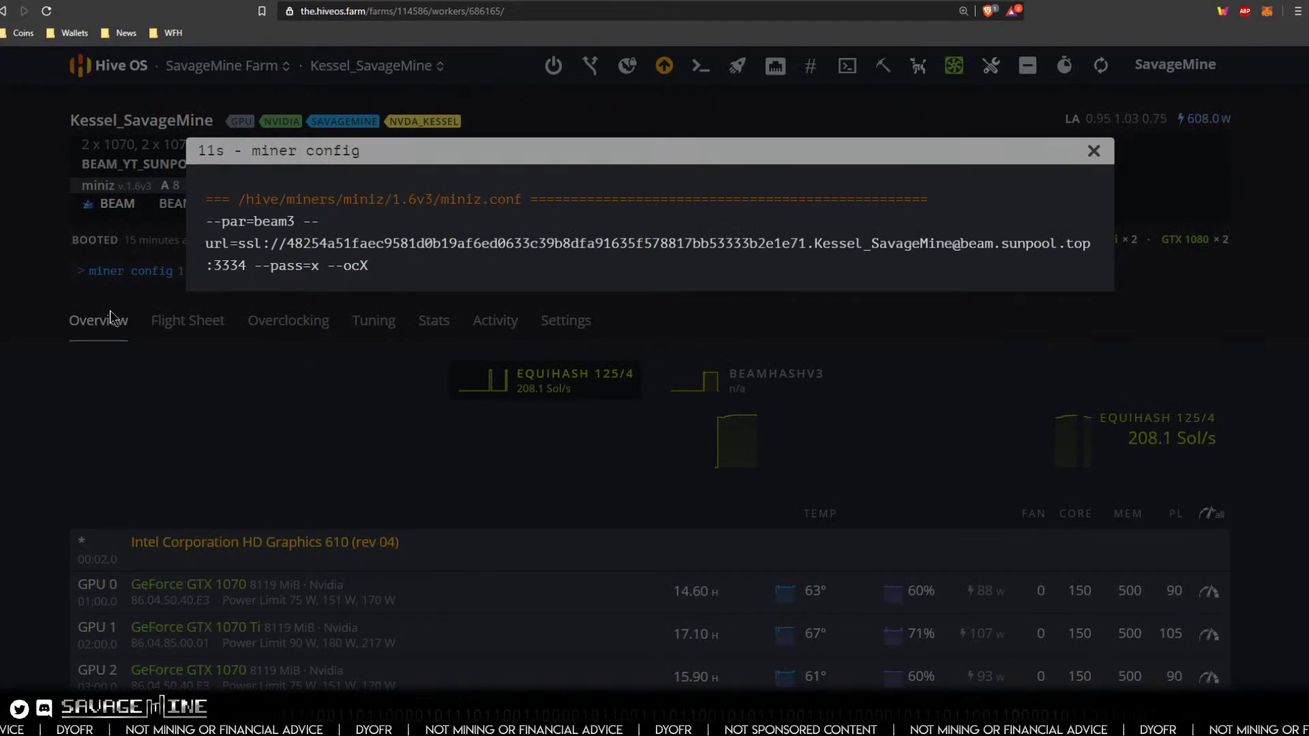
Step: Highlight --par=beam3 in the miner config output and check the url, port, pass and ocX arguments, including the ssl prefix
drag(207, 223, 294, 222)
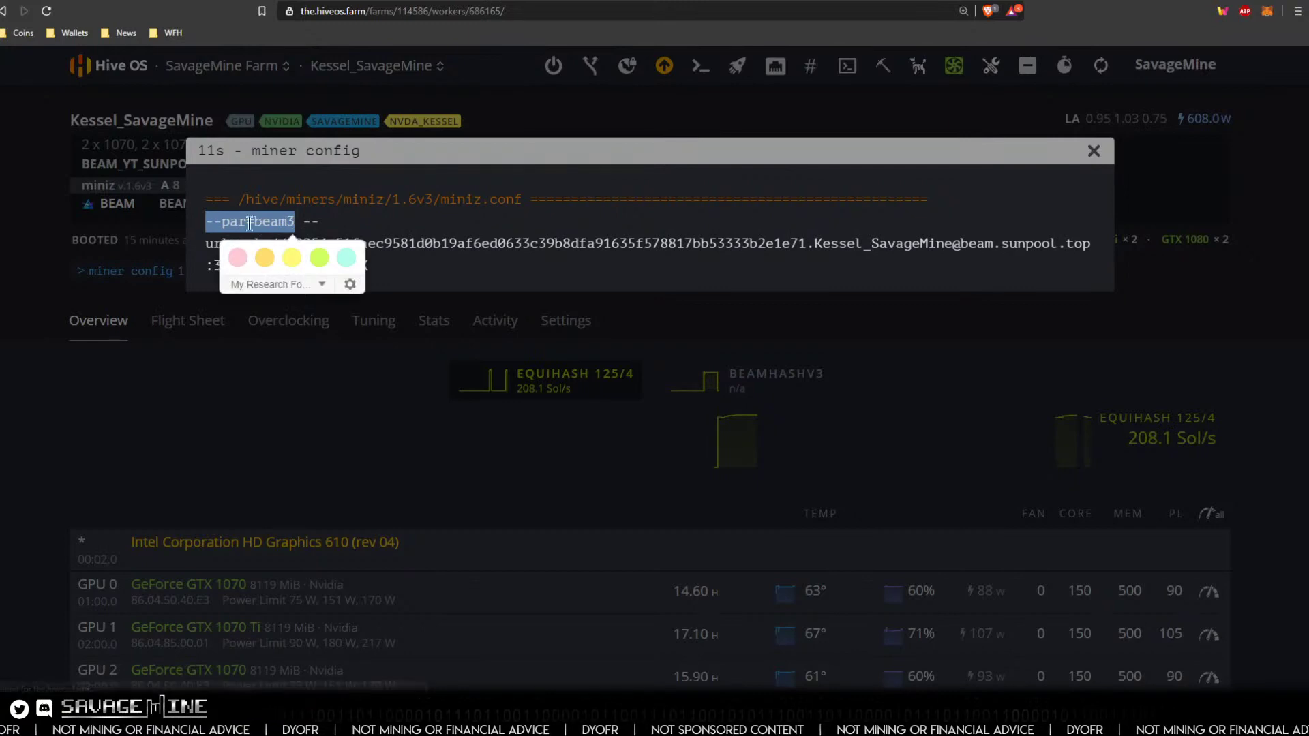
click(268, 264)
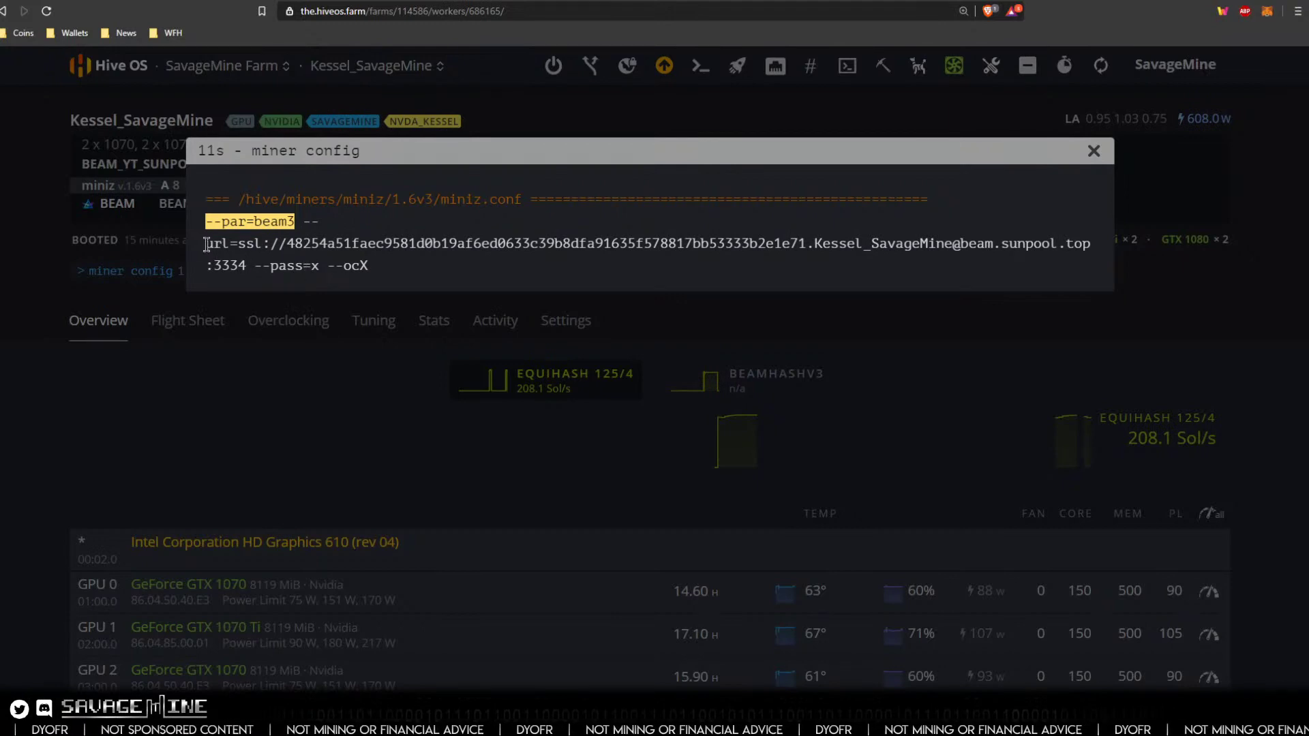
drag(205, 244, 371, 267)
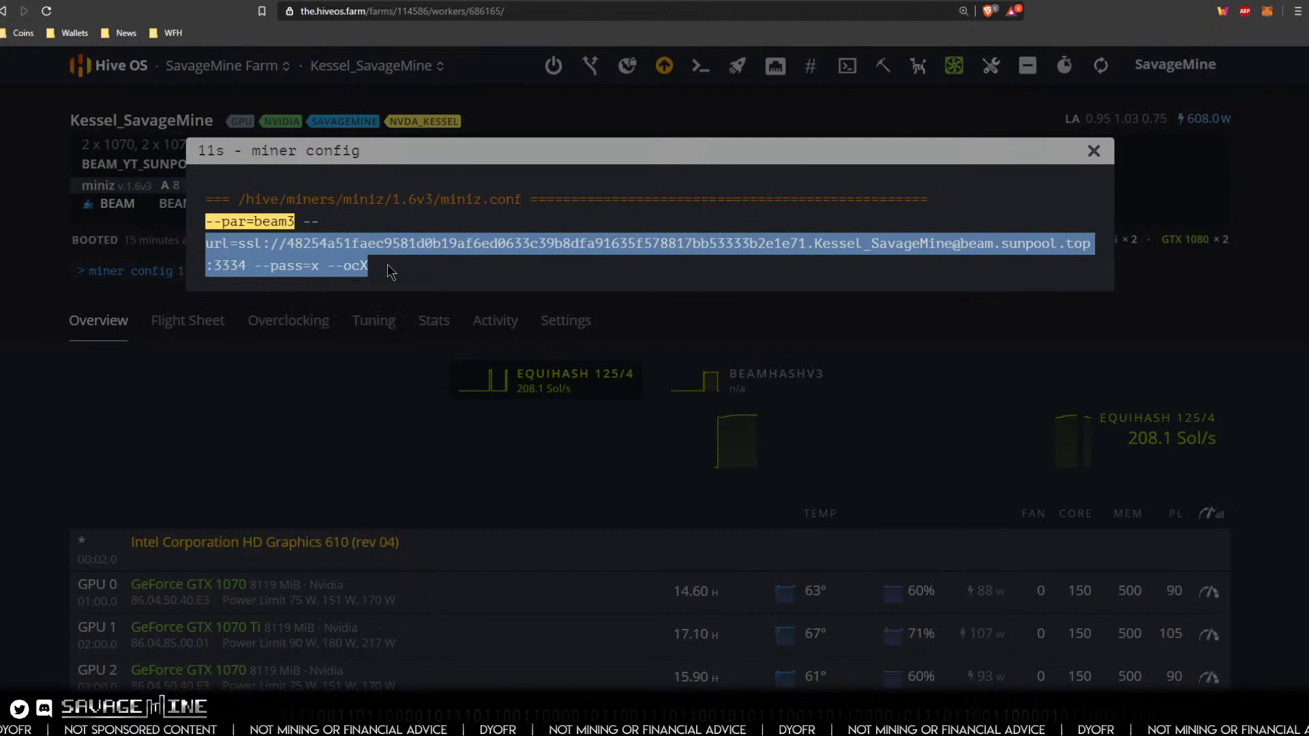
click(387, 265)
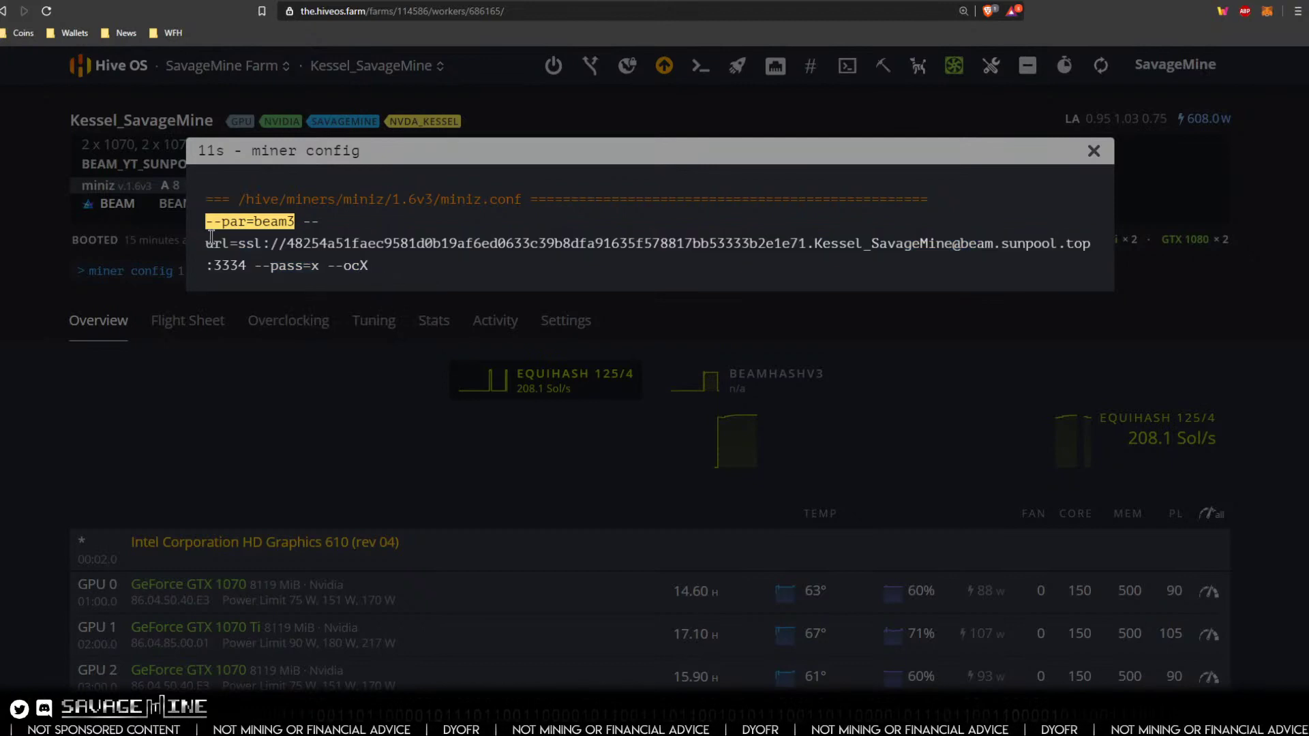
drag(239, 244, 271, 244)
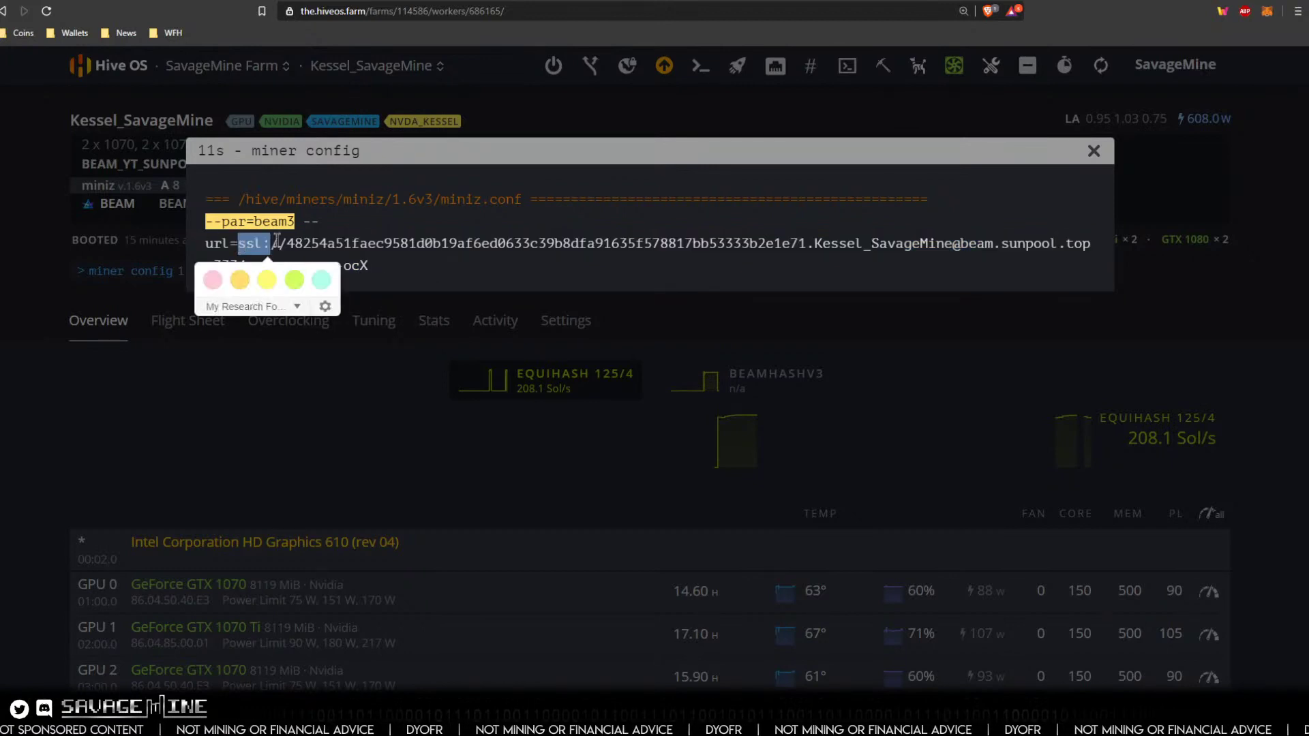
Step: Close the miner config output and clear all of the Kessel_SavageMine worker's messages
click(1091, 151)
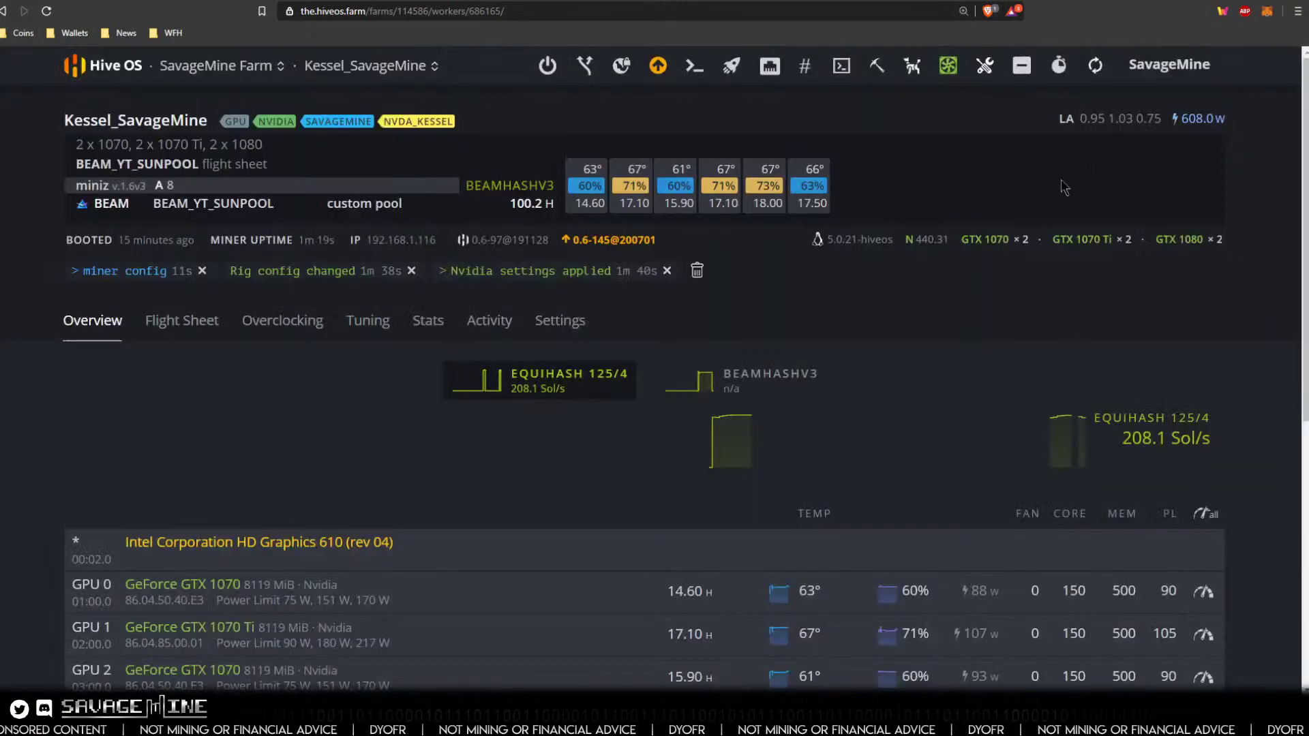
click(697, 272)
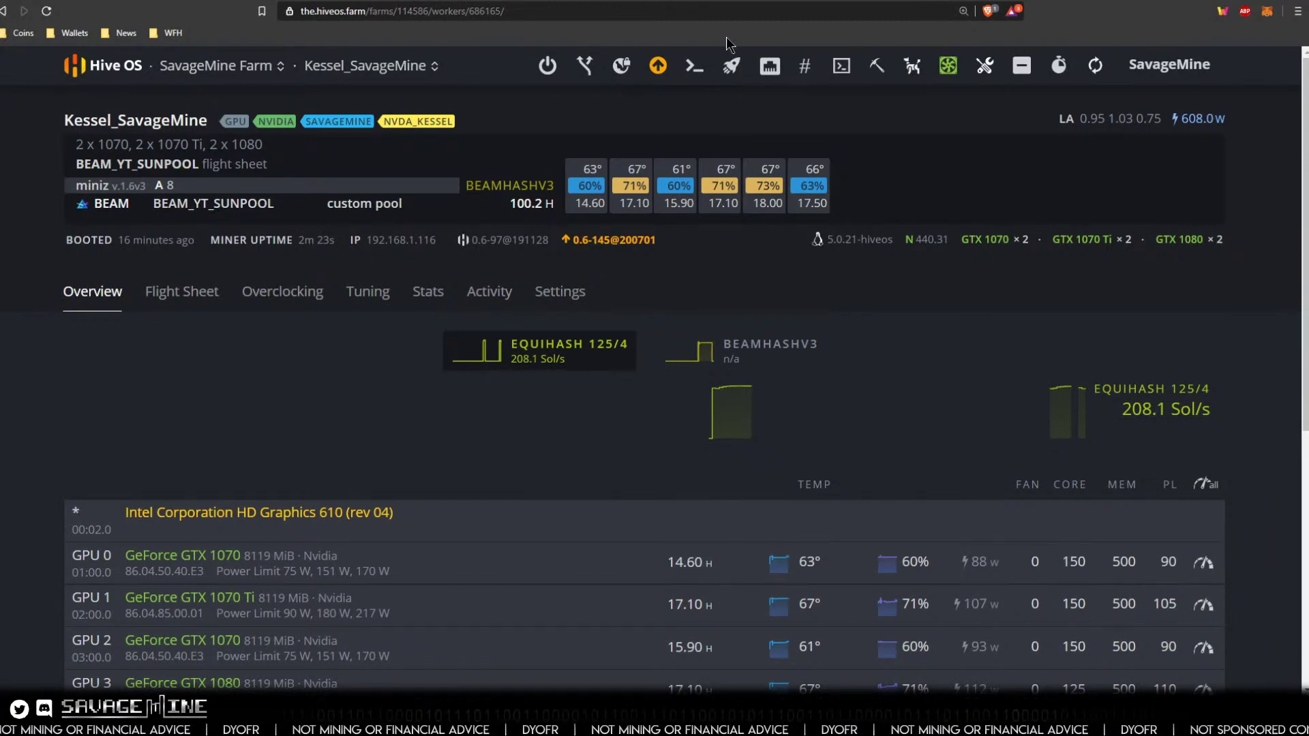
Step: Switch to the Sunpool site and retrieve the miner stats by pasting the copied public user key
click(681, 1)
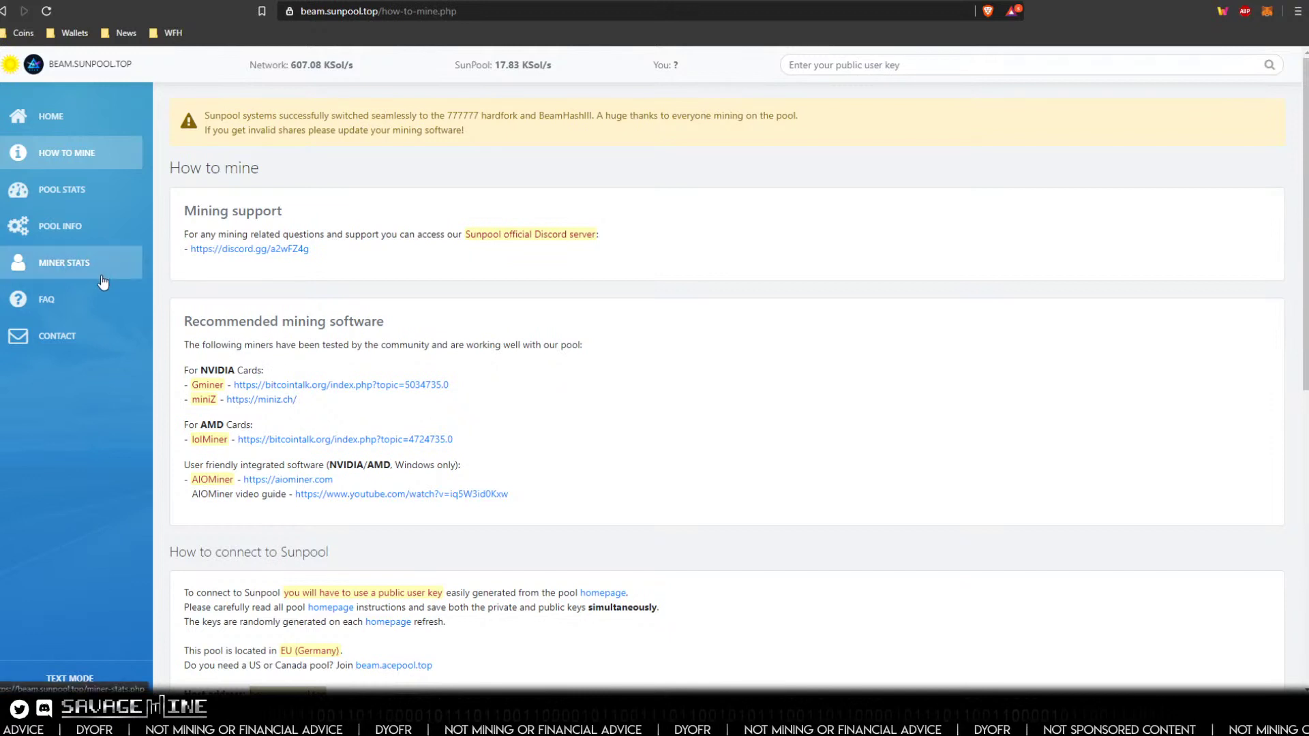
click(79, 272)
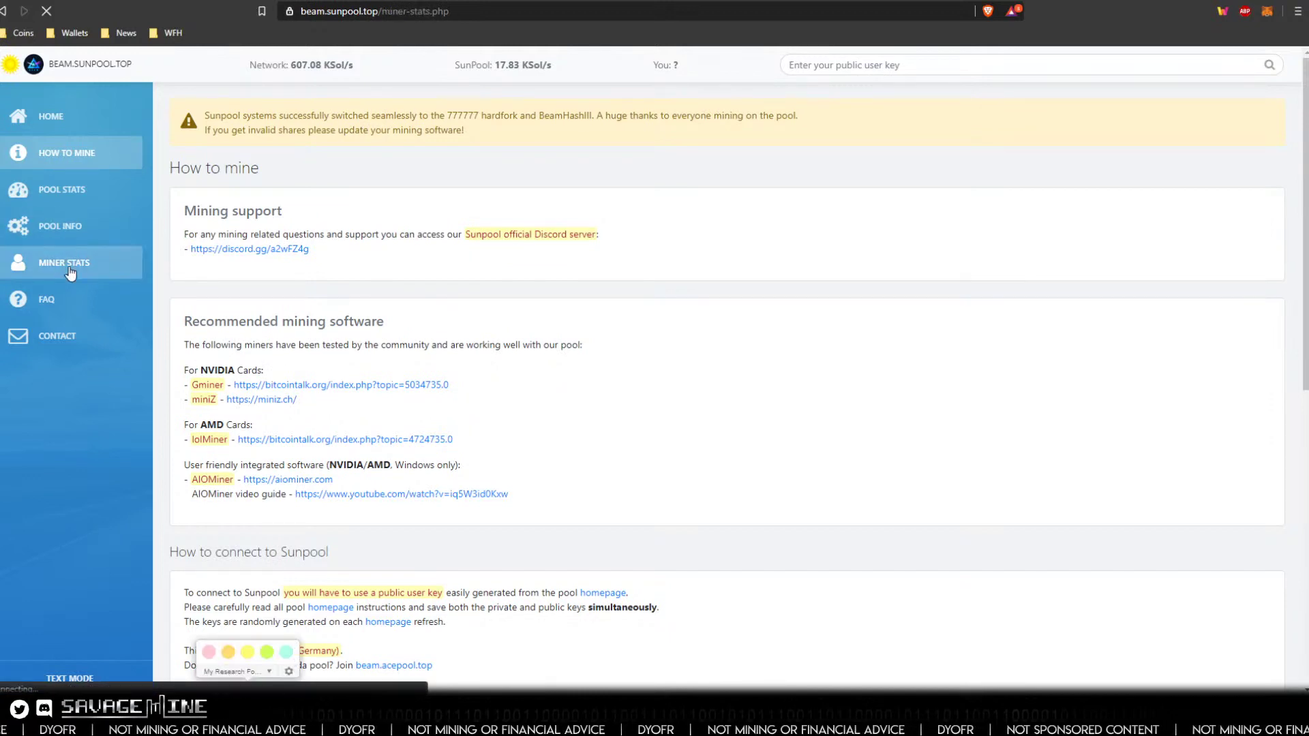
right_click(254, 237)
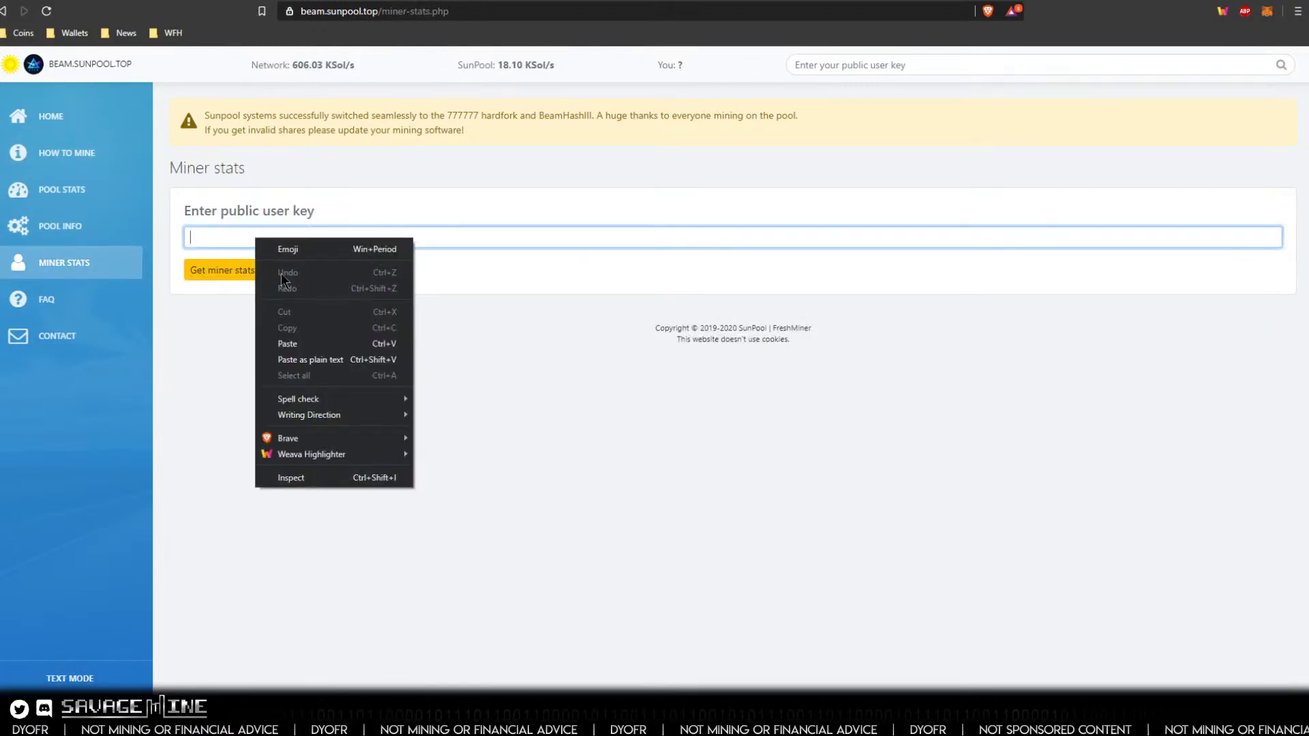
click(303, 346)
click(222, 270)
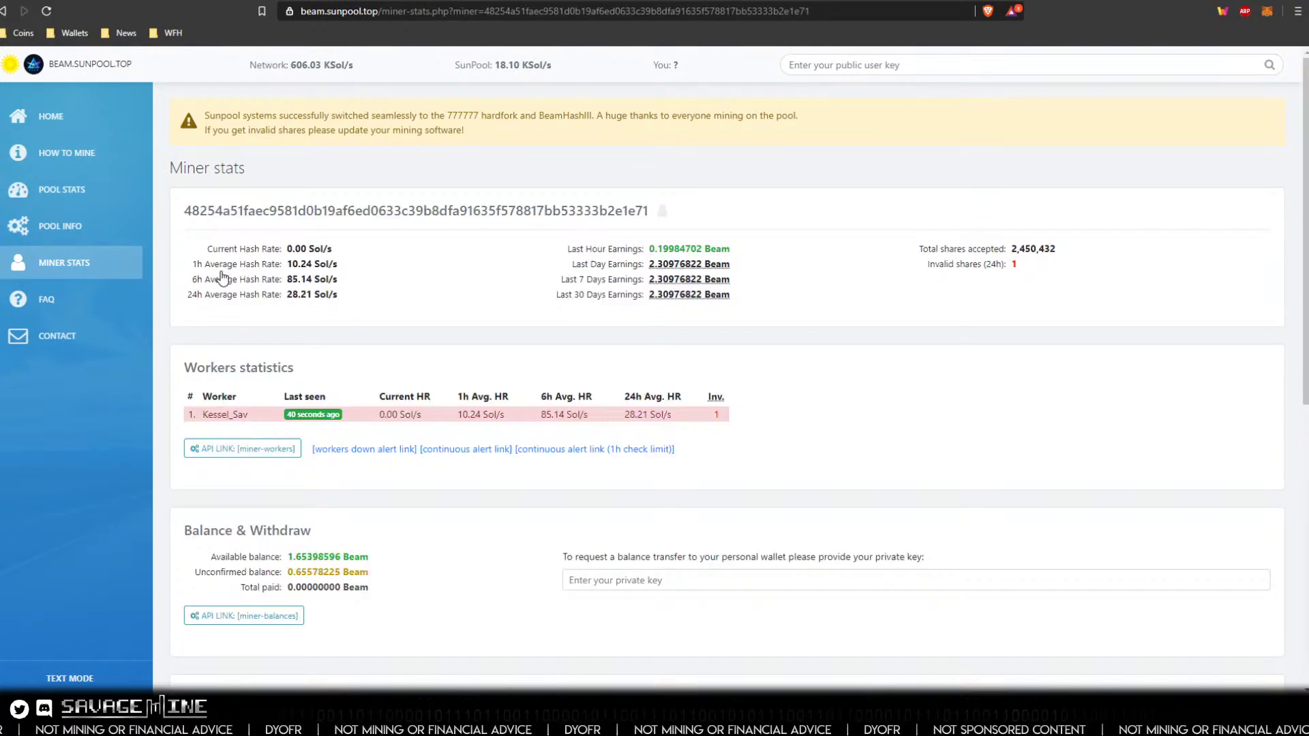
Step: Examine the worker statistics, the balance section and the blocks with shares on the Sunpool miner stats page
scroll(348, 338, down, 1)
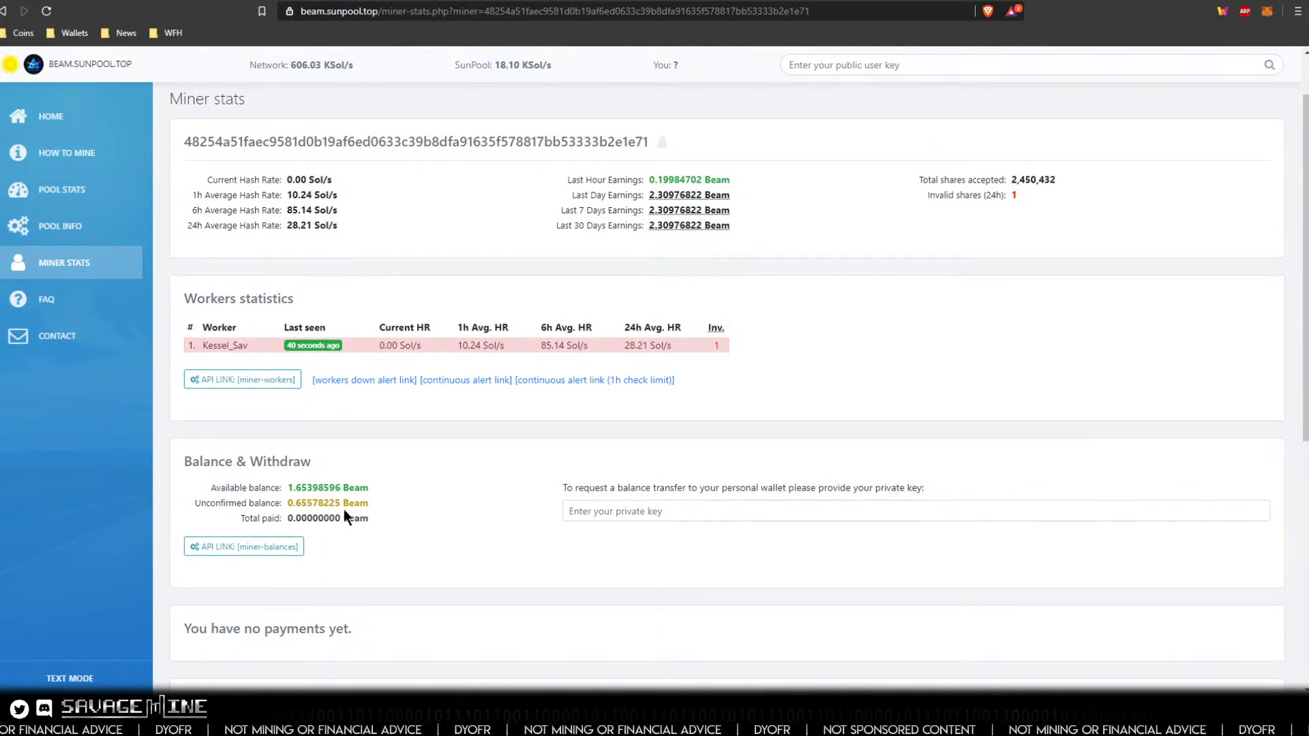
scroll(422, 541, up, 1)
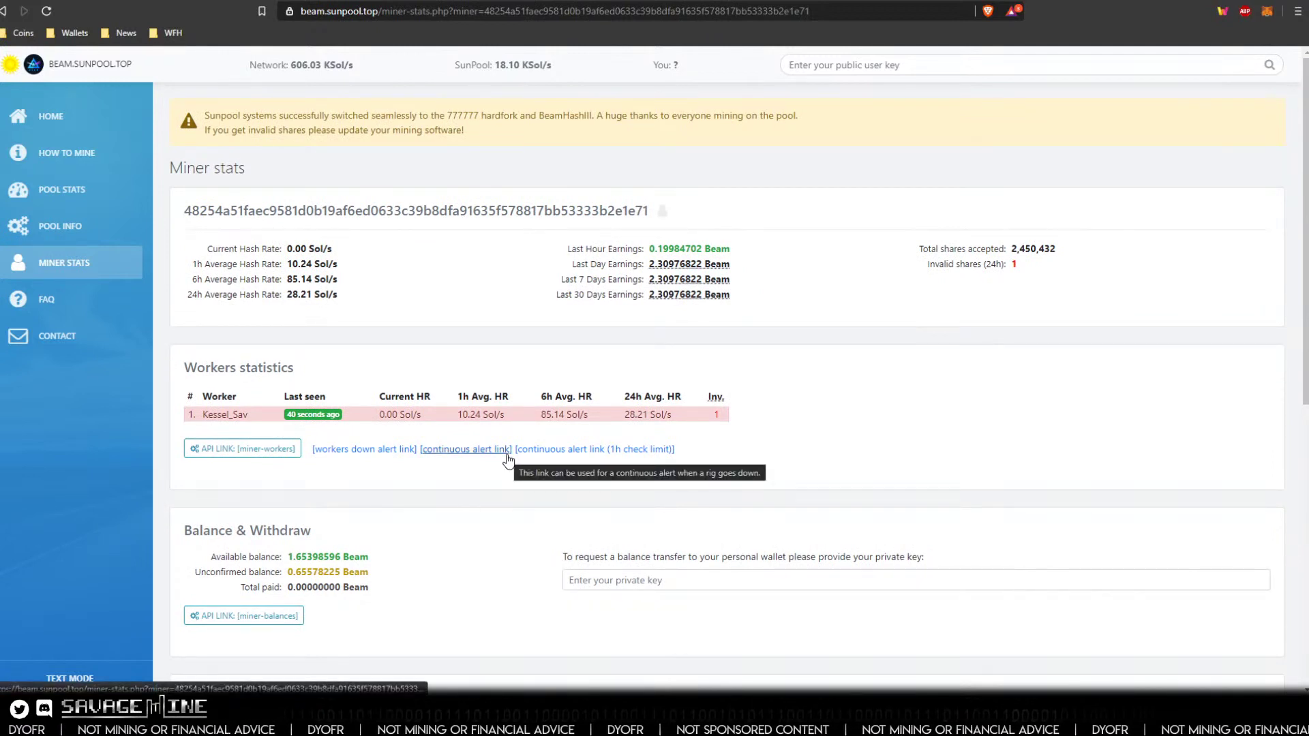
scroll(507, 455, down, 1)
scroll(448, 465, down, 4)
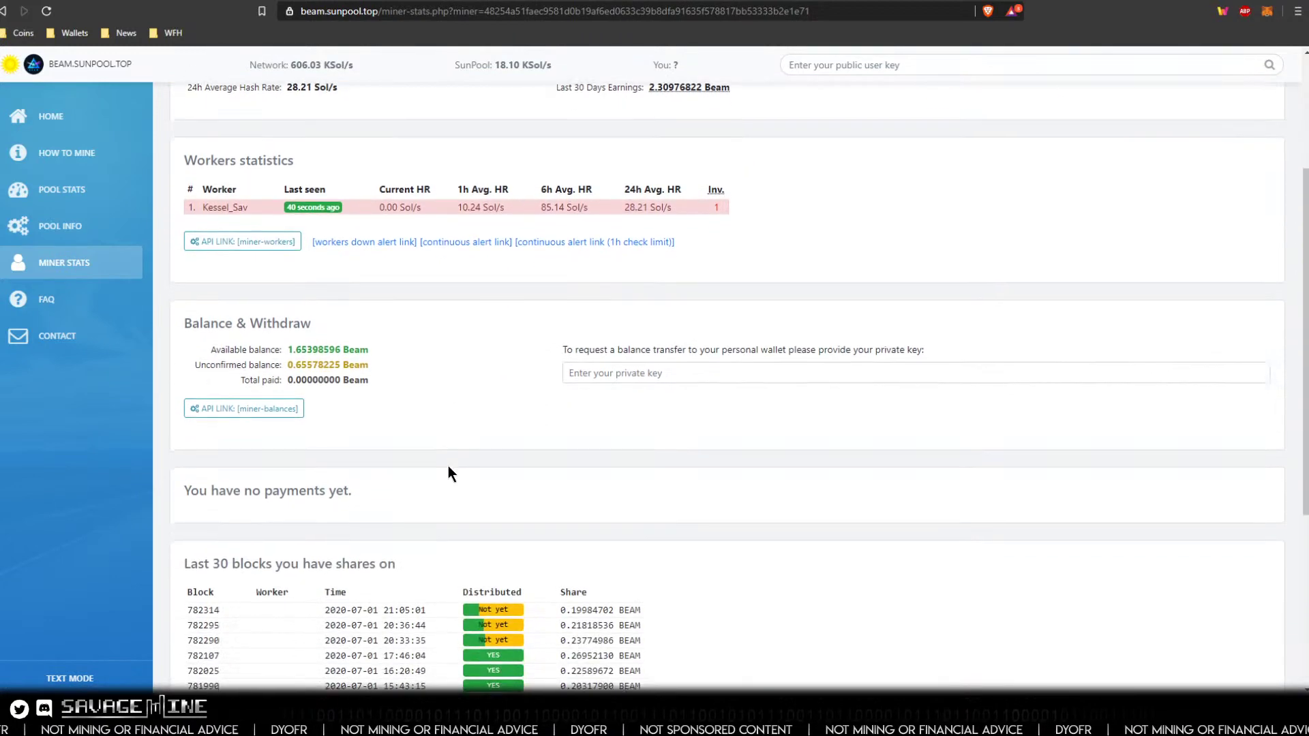
scroll(448, 468, down, 2)
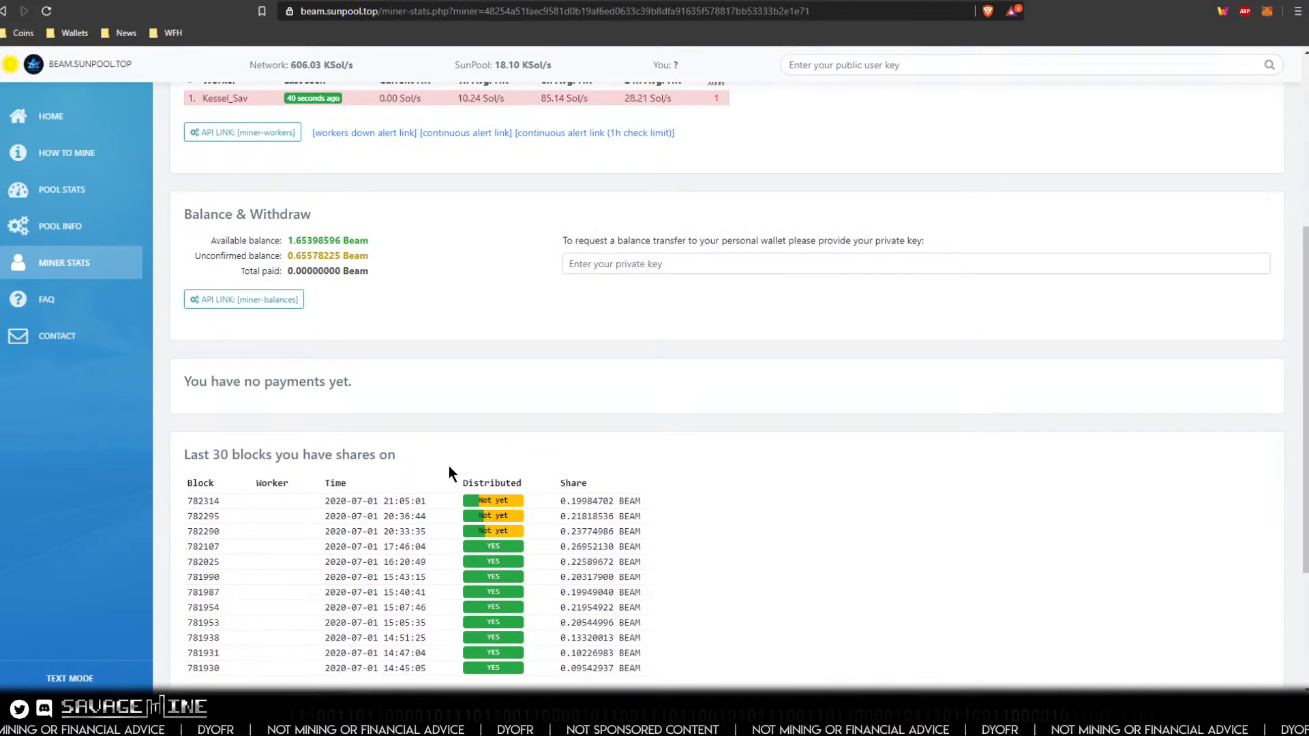
scroll(449, 465, up, 5)
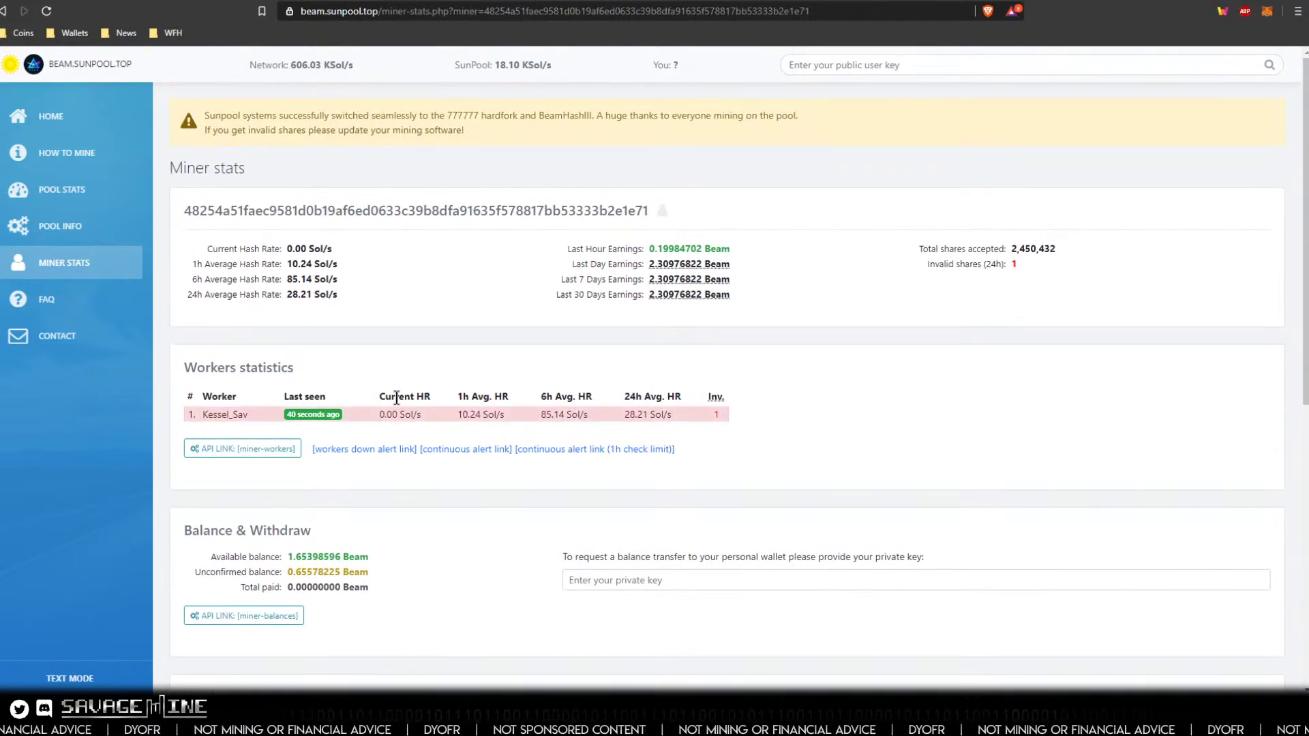
Step: Reload the miner stats and check the worker's current hash rate and its last 30 shares
click(47, 11)
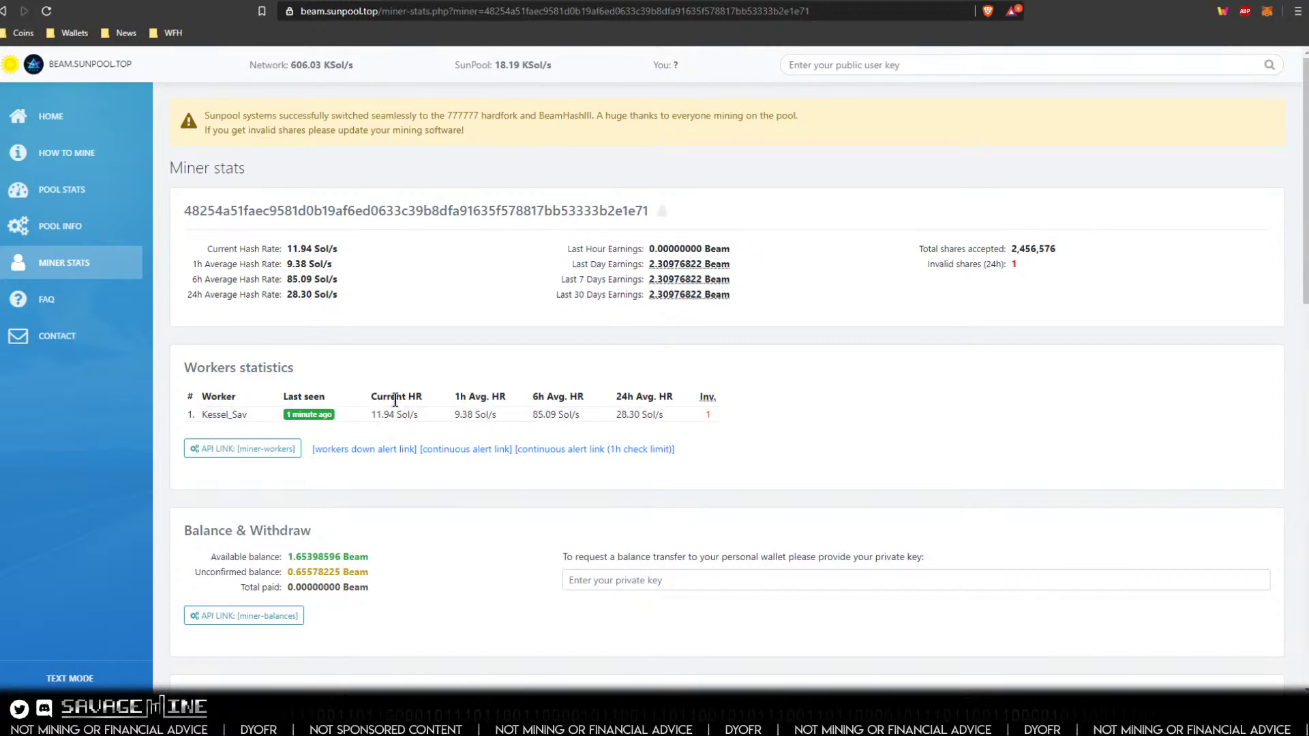
scroll(394, 399, down, 5)
scroll(394, 399, down, 10)
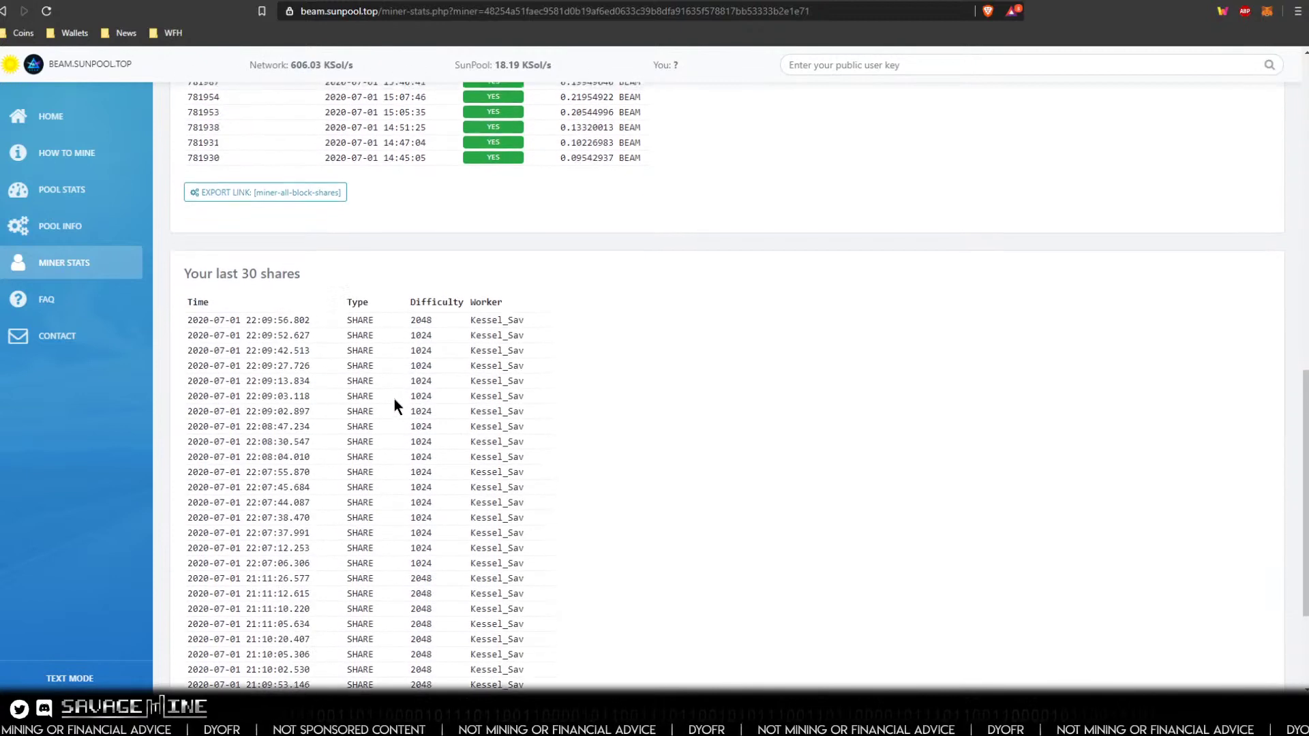
scroll(394, 399, up, 7)
scroll(394, 399, up, 8)
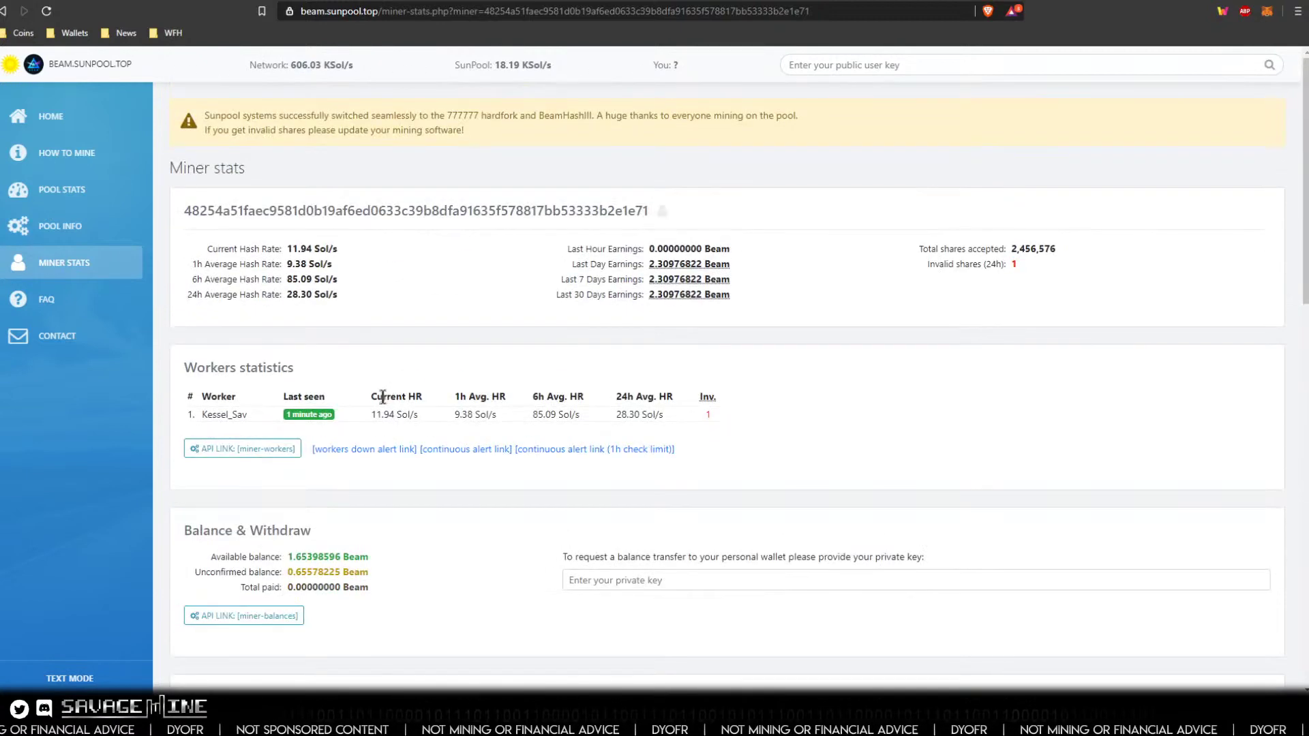
scroll(570, 545, down, 3)
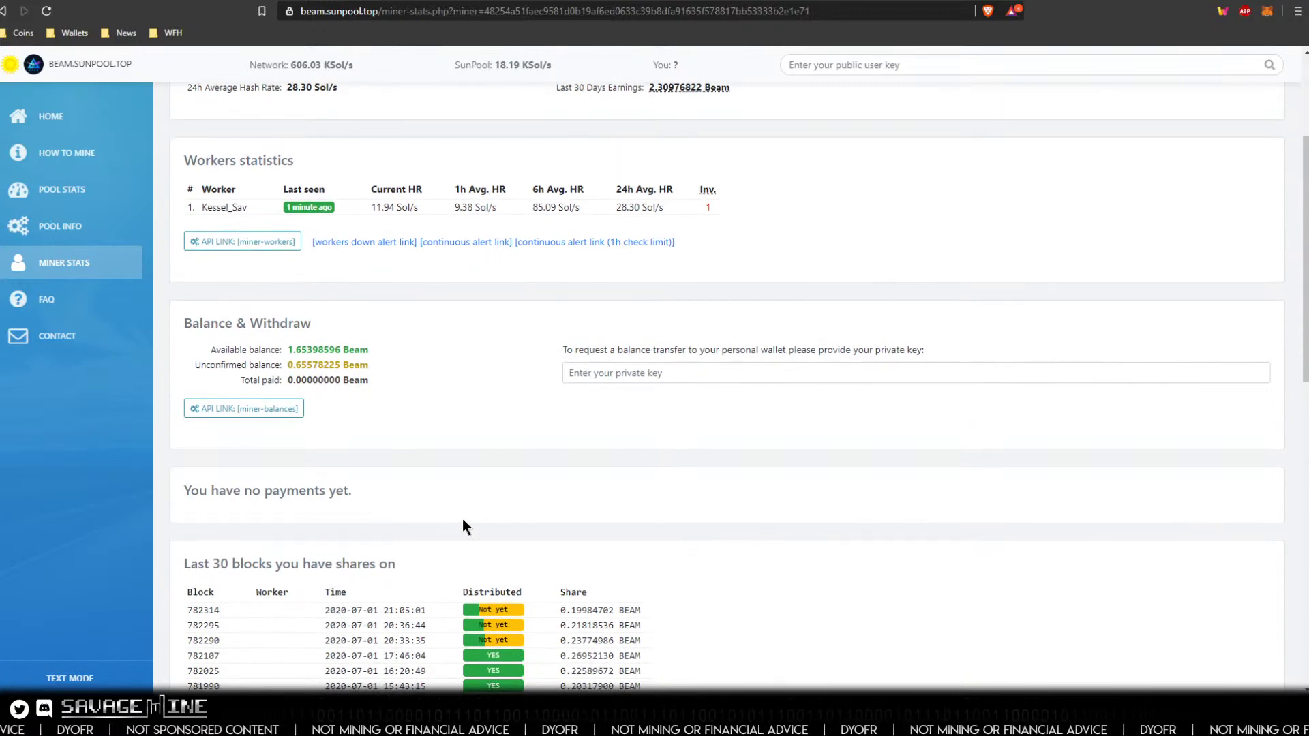
scroll(461, 519, up, 2)
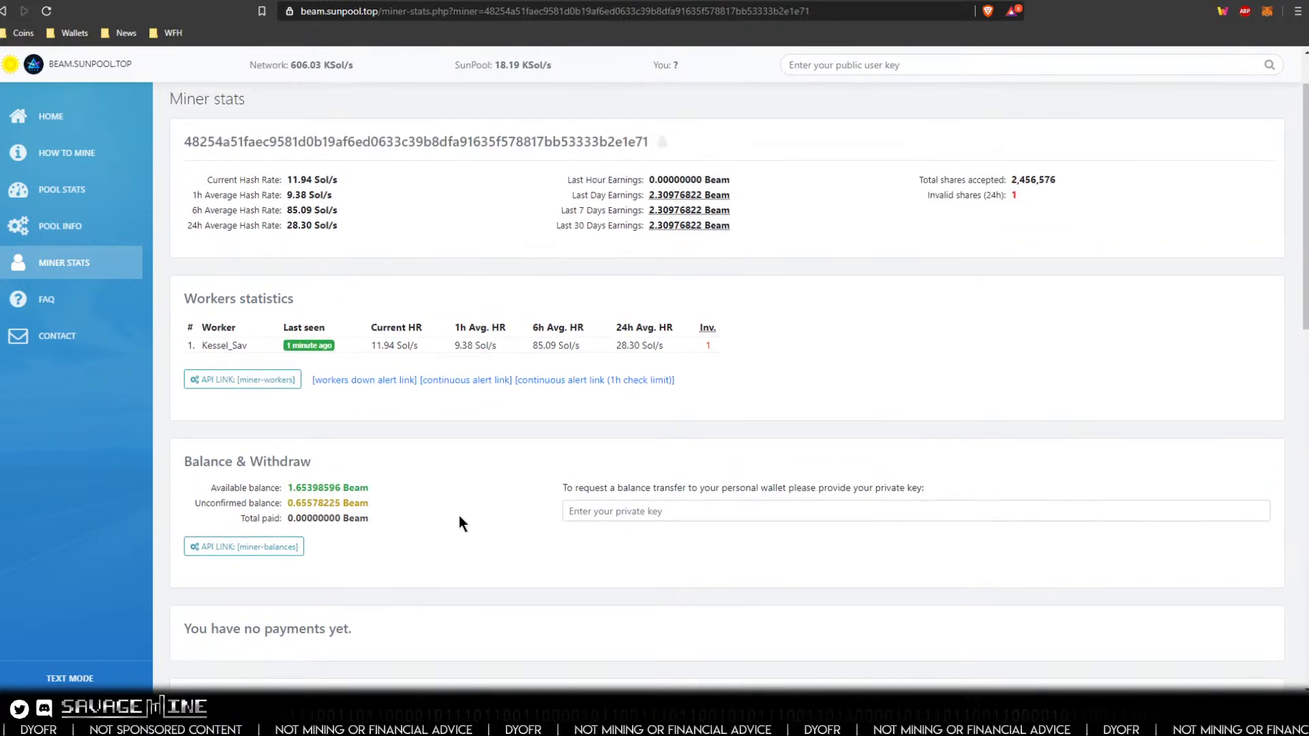
scroll(459, 523, up, 1)
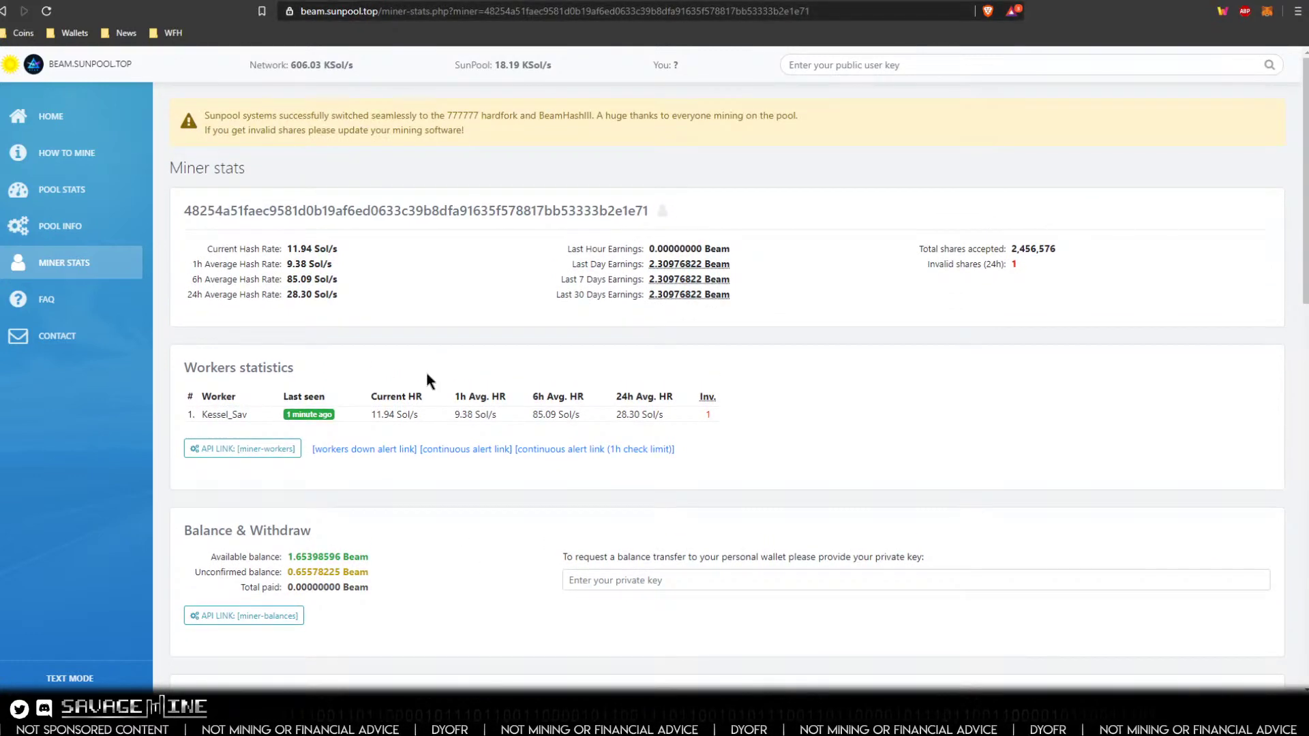
Step: Examine the Balance & Withdraw section, the block shares and the private key field for requesting a balance transfer
scroll(427, 375, down, 2)
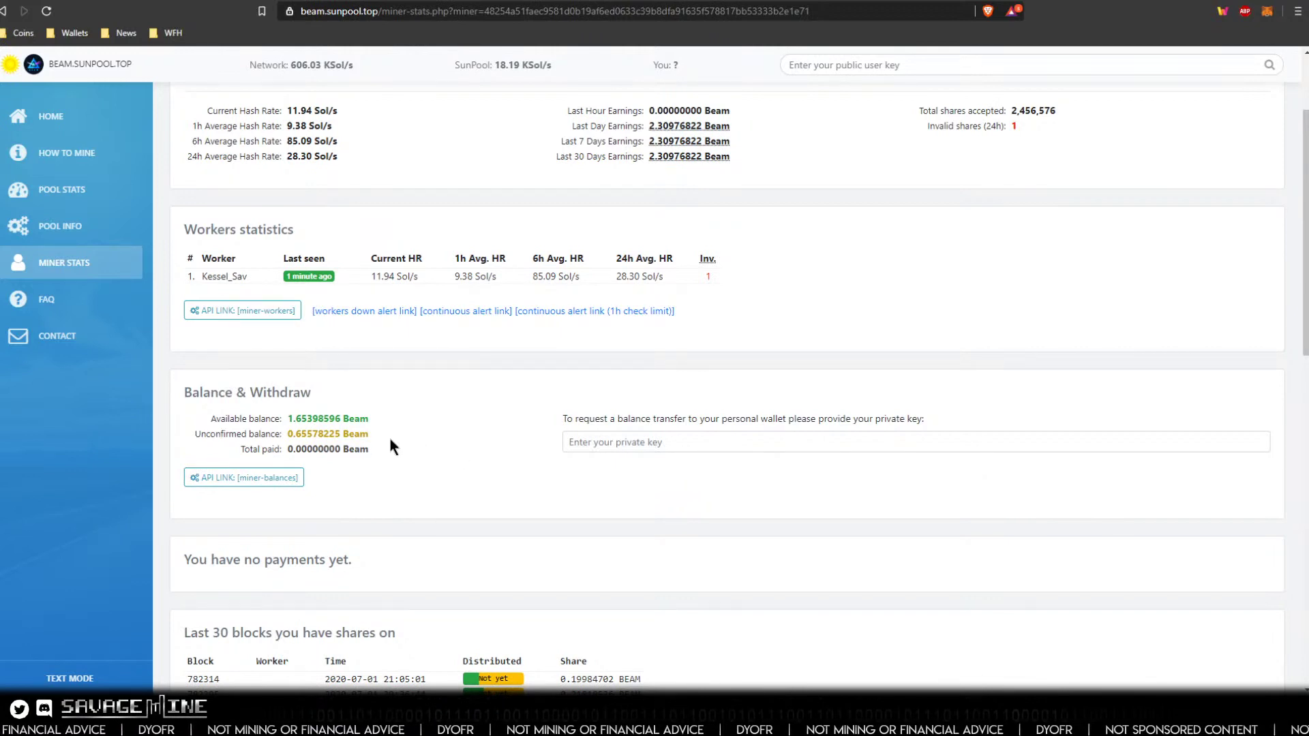
scroll(386, 441, down, 3)
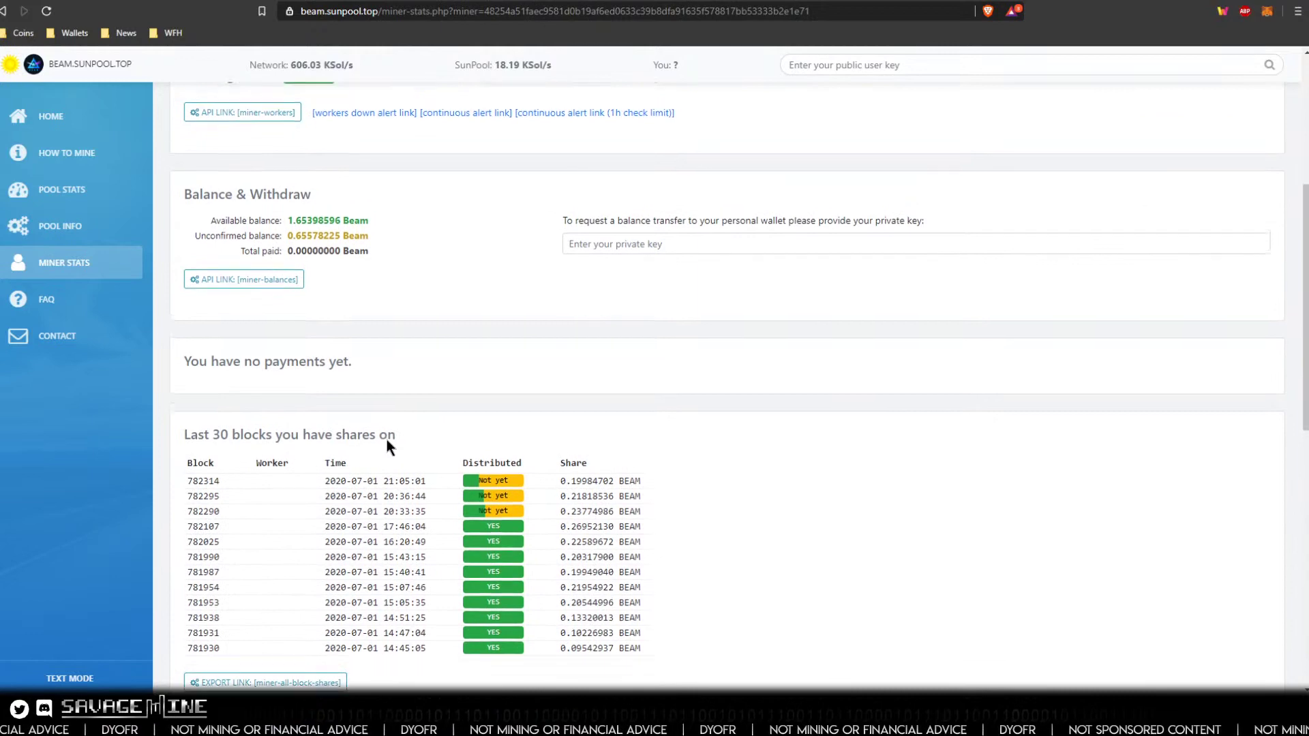
scroll(386, 438, up, 3)
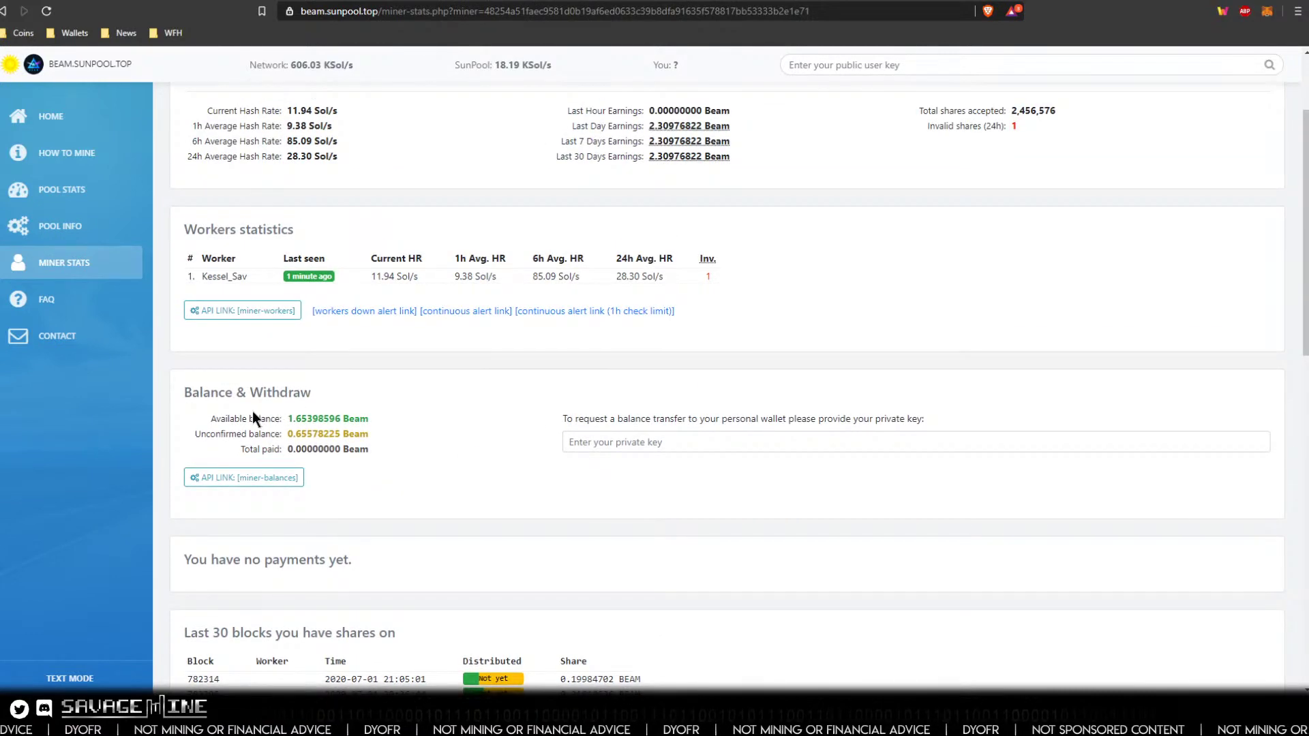
click(597, 441)
click(429, 432)
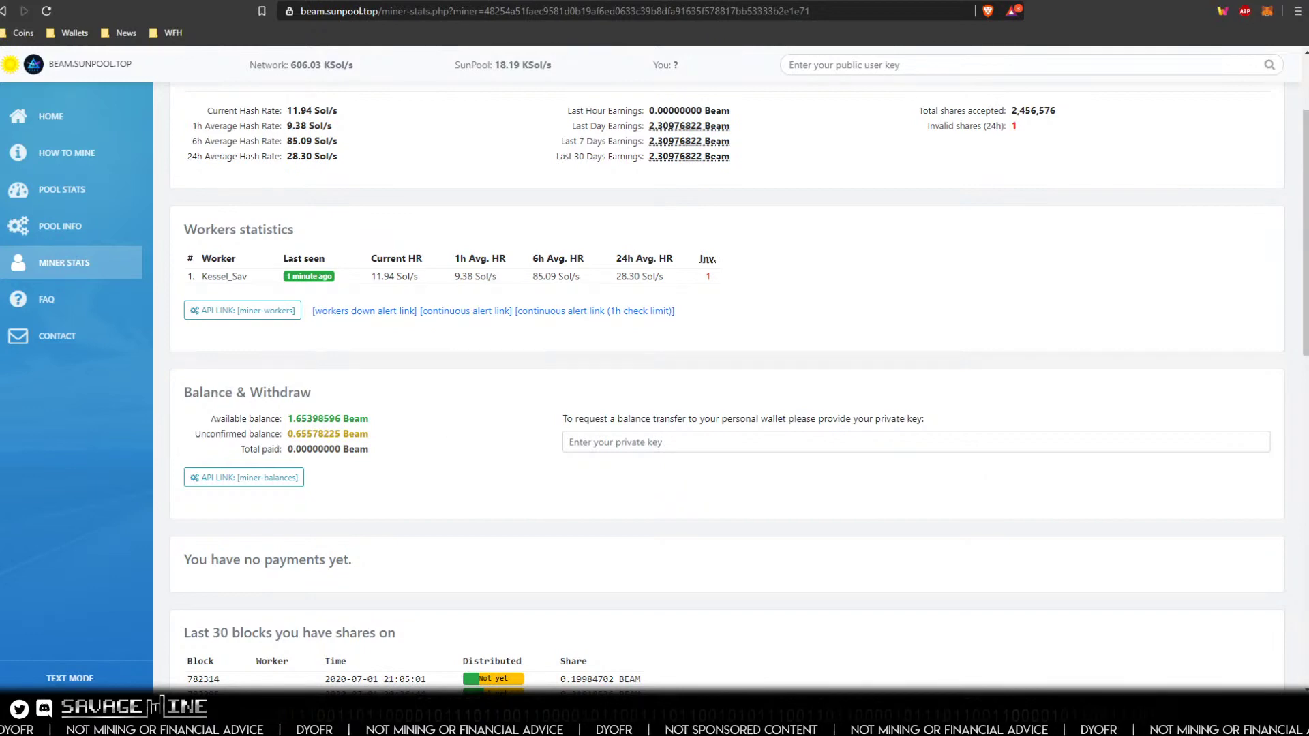
Step: Open Sunpool's home page and examine the generated private key and public user key under Anonymous user accounts
click(48, 118)
scroll(354, 416, down, 8)
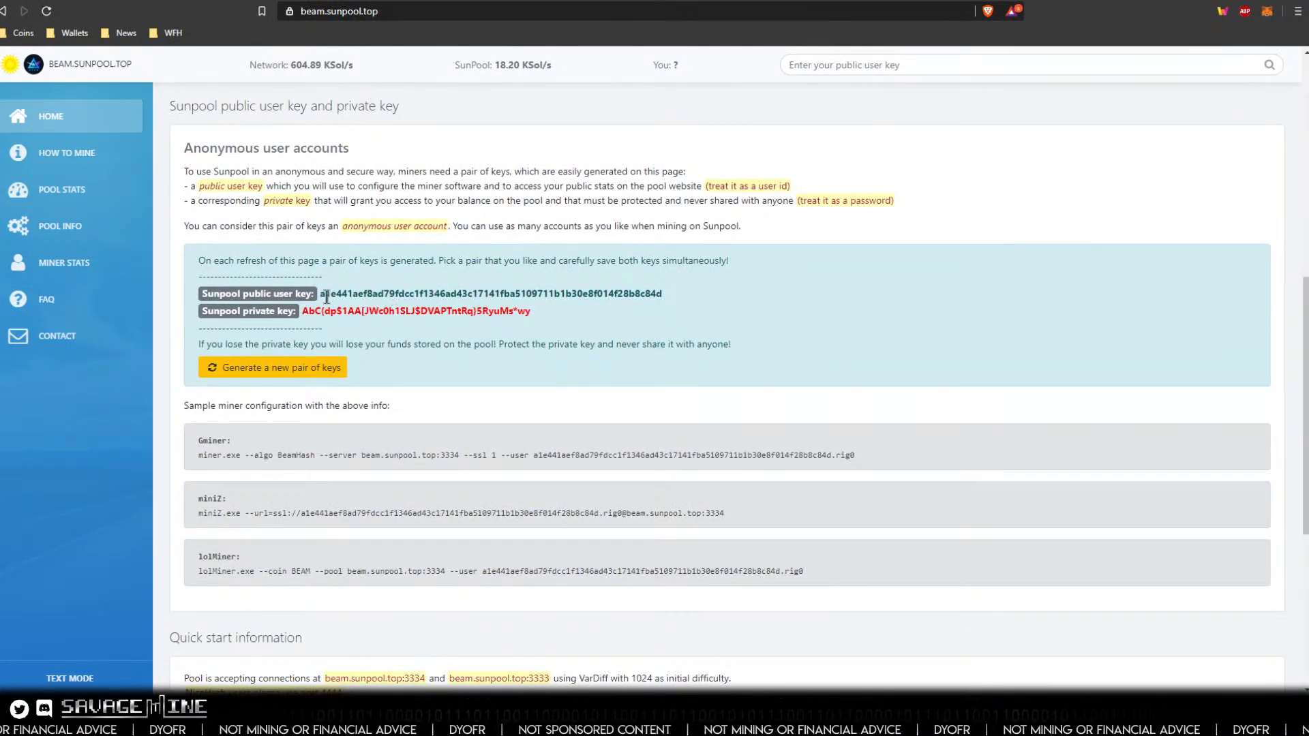
scroll(375, 361, up, 1)
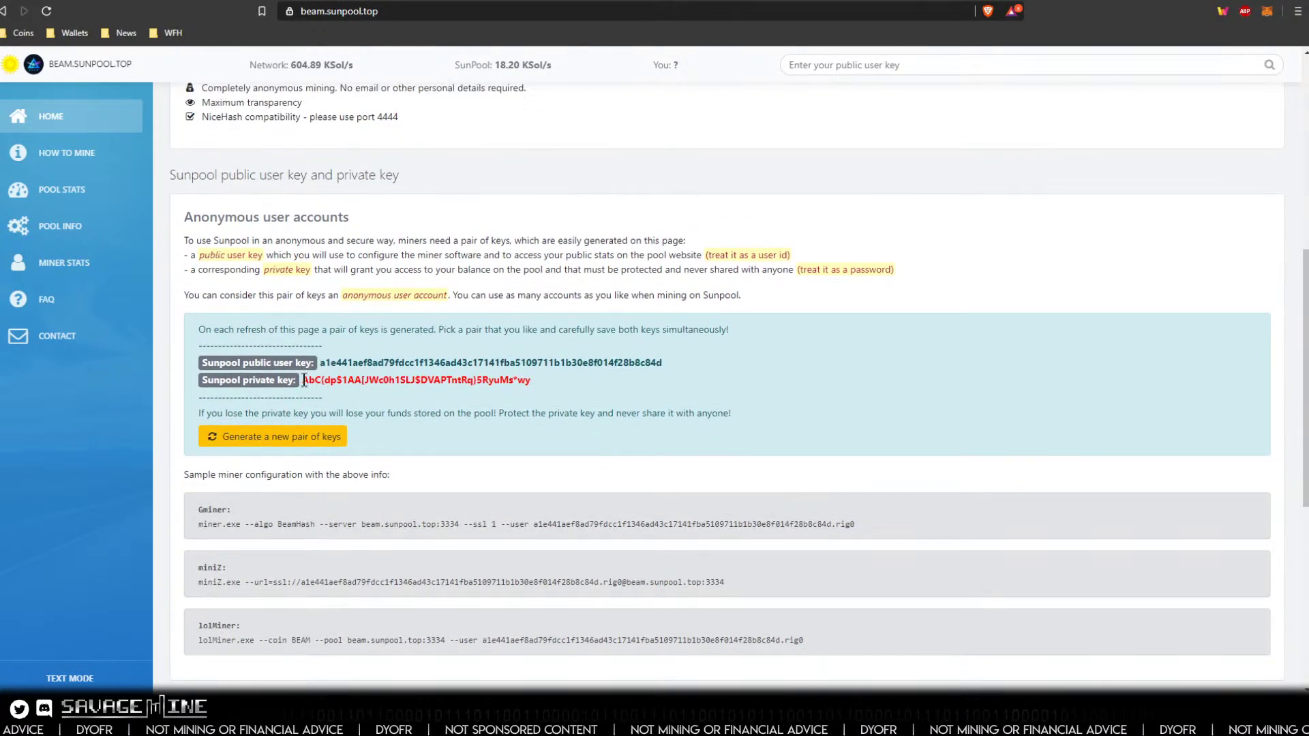
drag(302, 380, 515, 394)
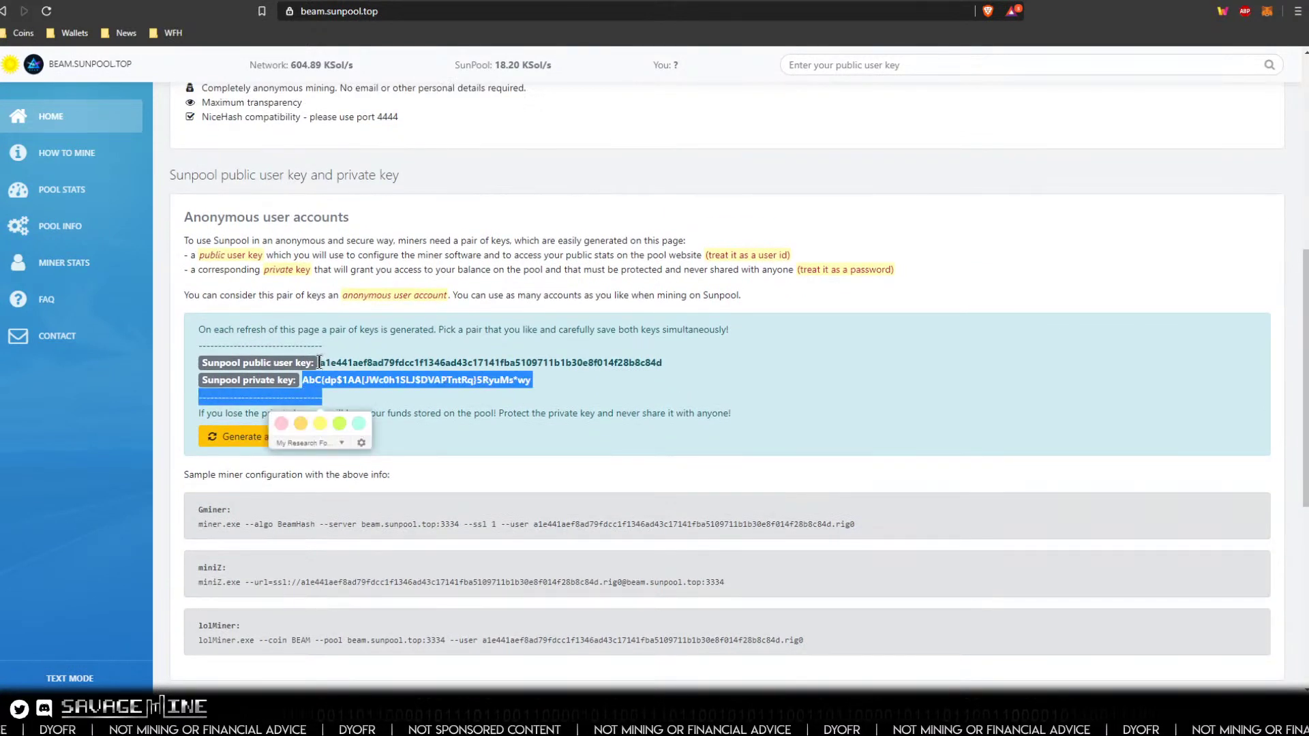
drag(319, 362, 653, 365)
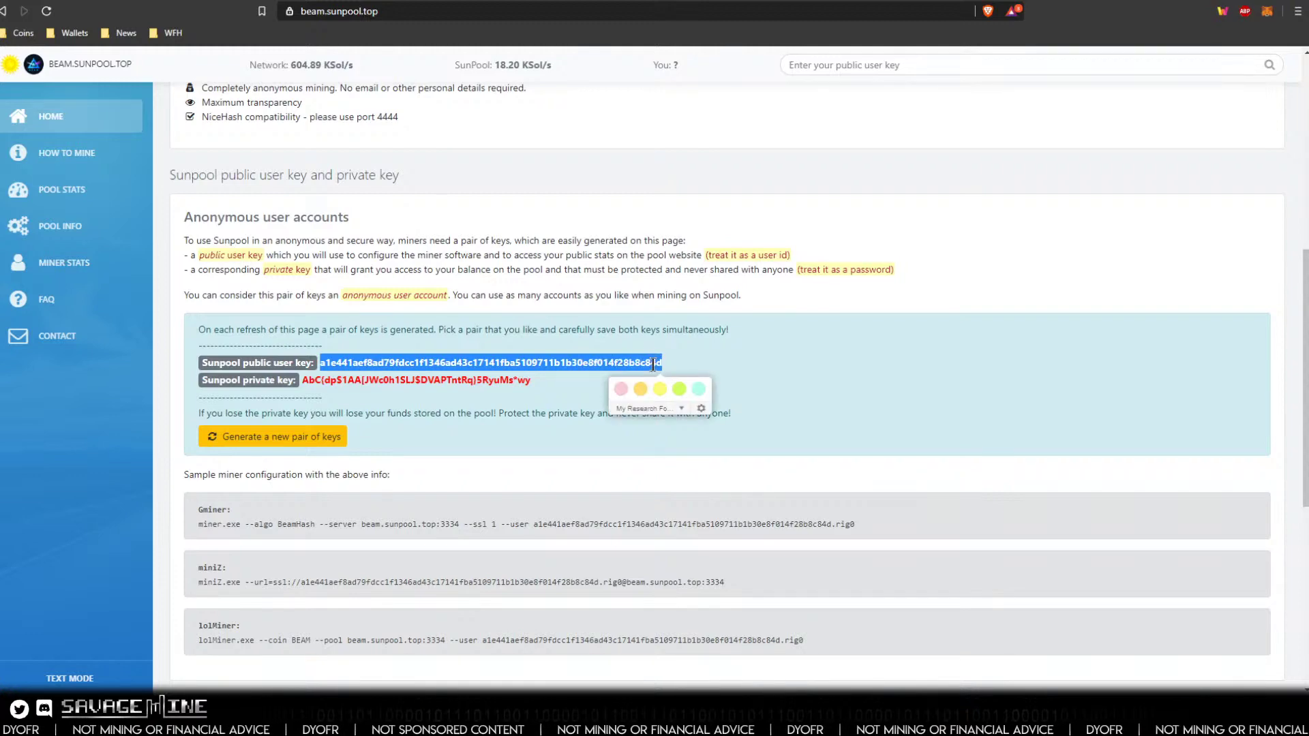
click(454, 392)
scroll(436, 382, up, 4)
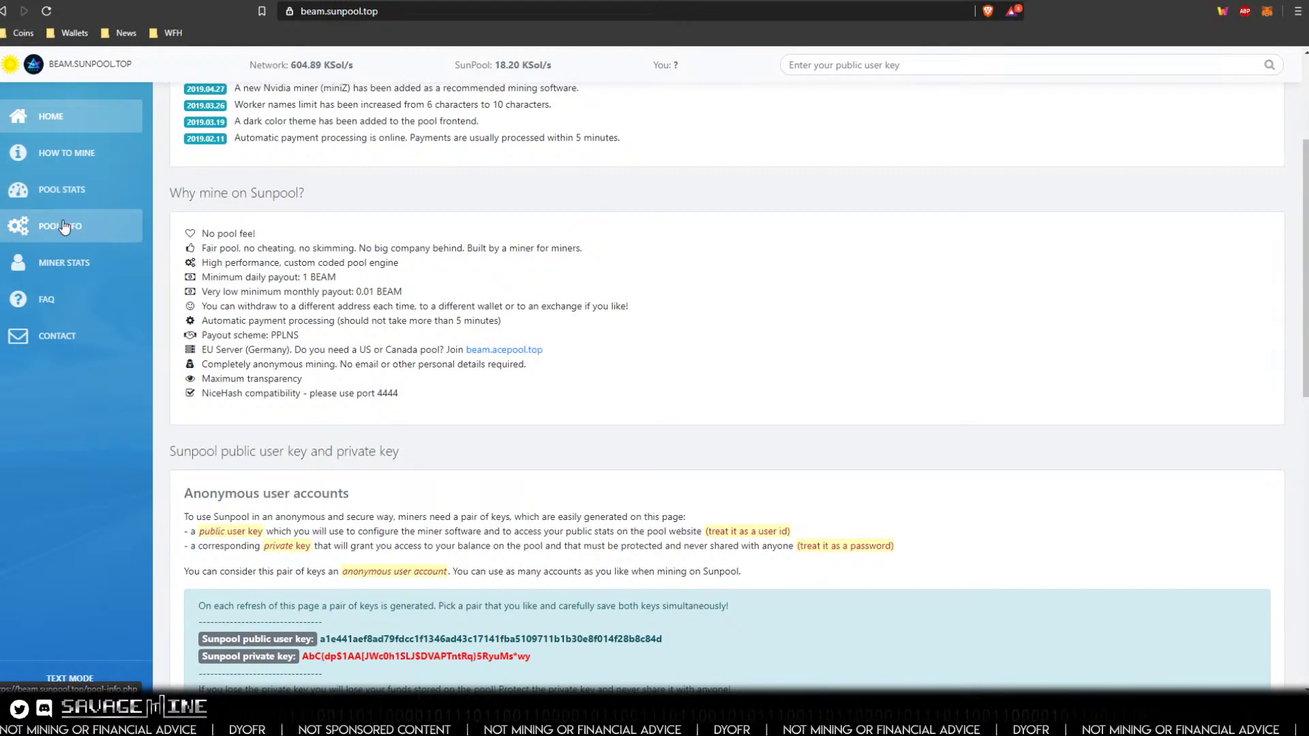
Step: Return to the miner stats, paste the saved public user key to load them and bring up the Balance & Withdraw section
click(55, 263)
click(210, 234)
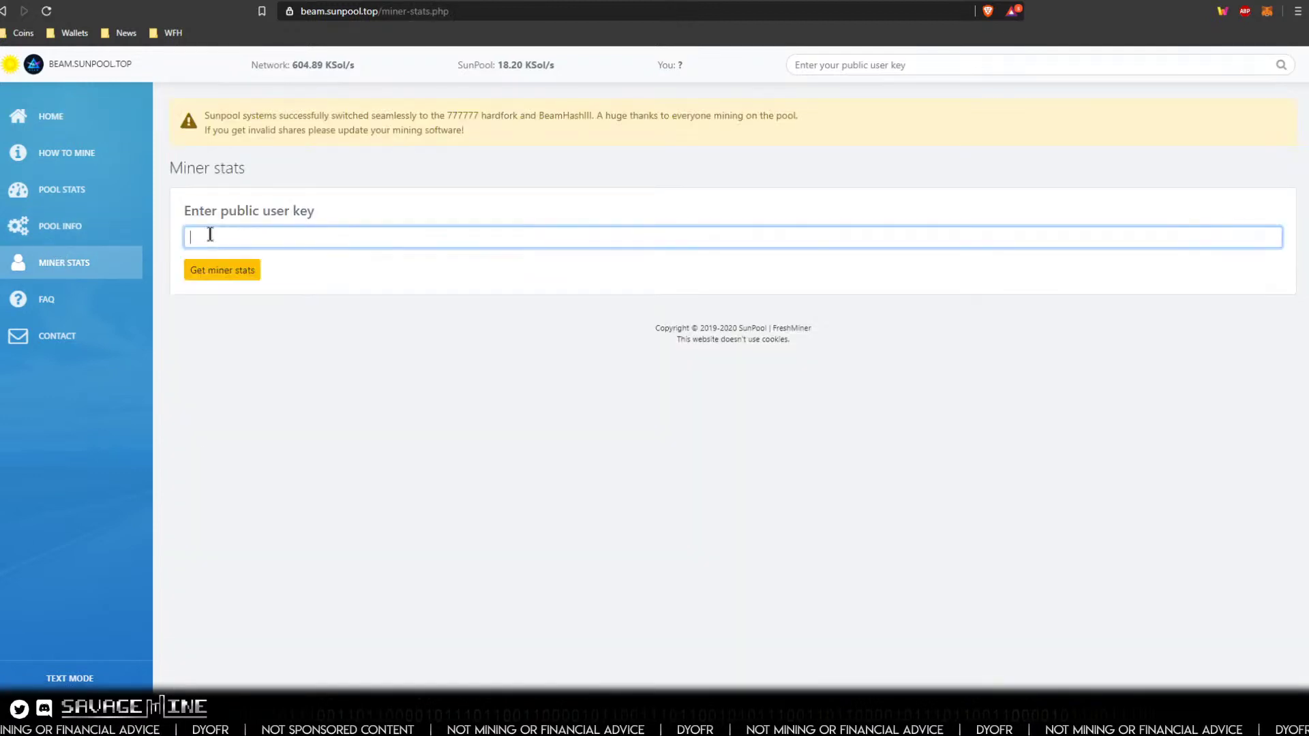
key(alt+Tab)
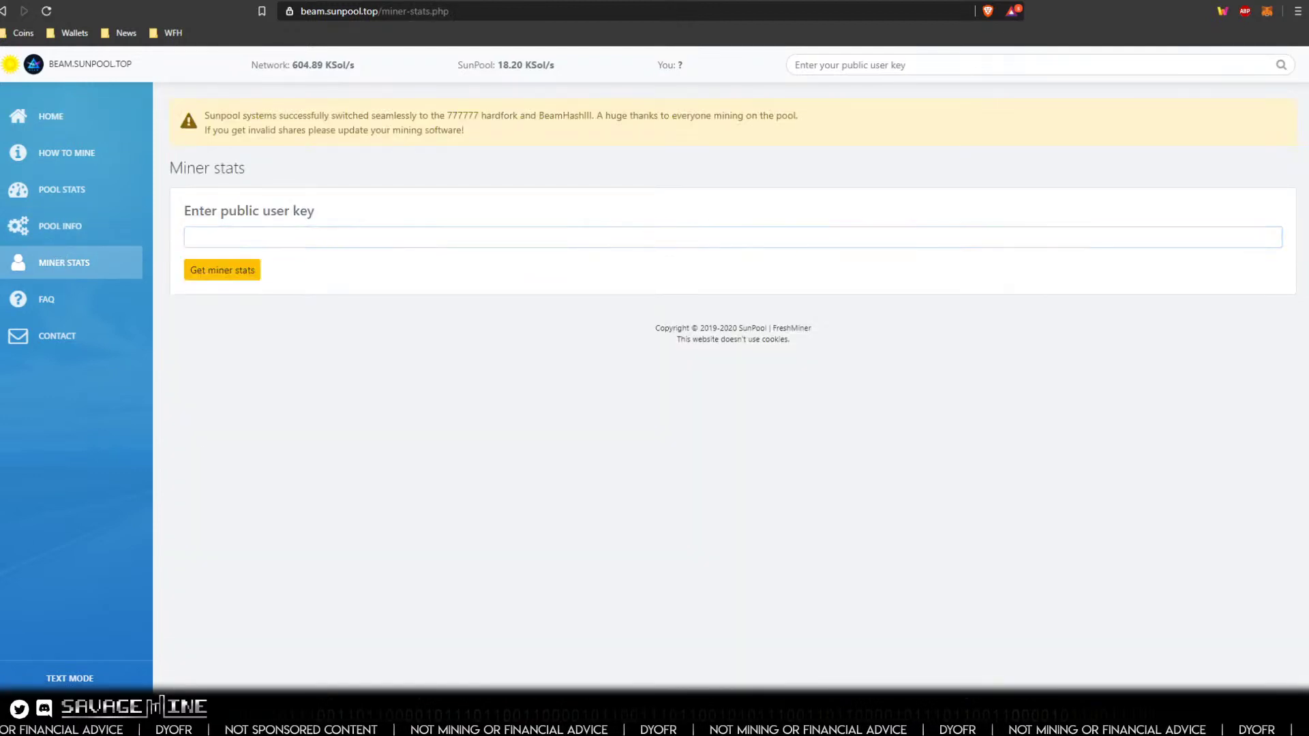
right_click(247, 237)
click(300, 342)
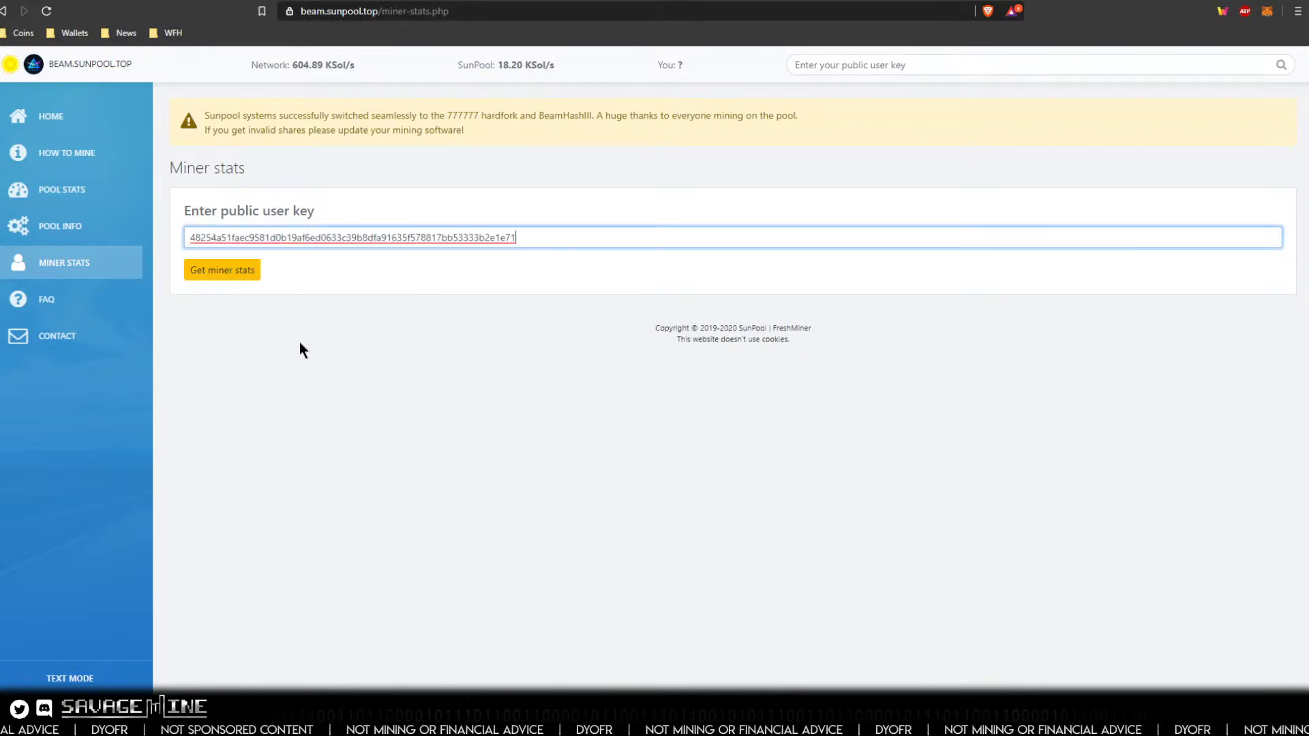
click(231, 271)
scroll(273, 320, down, 4)
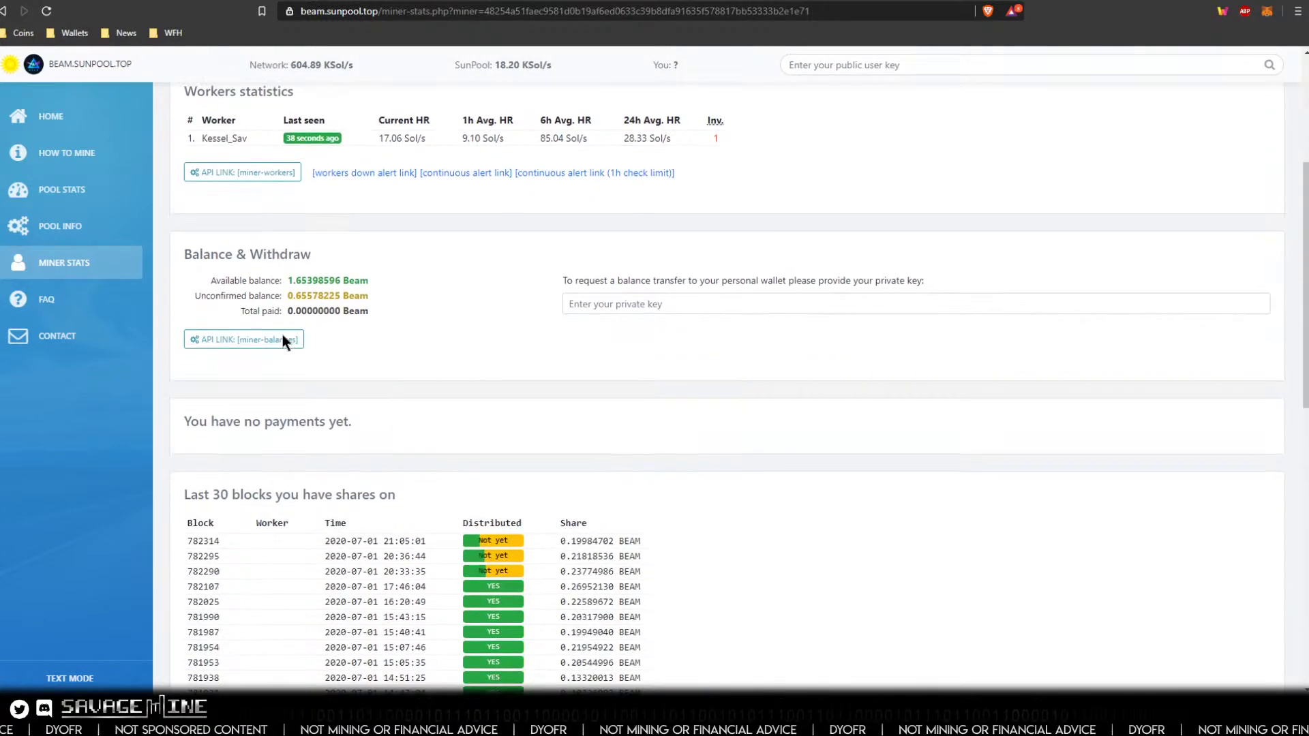
Step: Paste the saved private key in the Balance & Withdraw section and review the BEAM receiving address request
scroll(282, 337, up, 1)
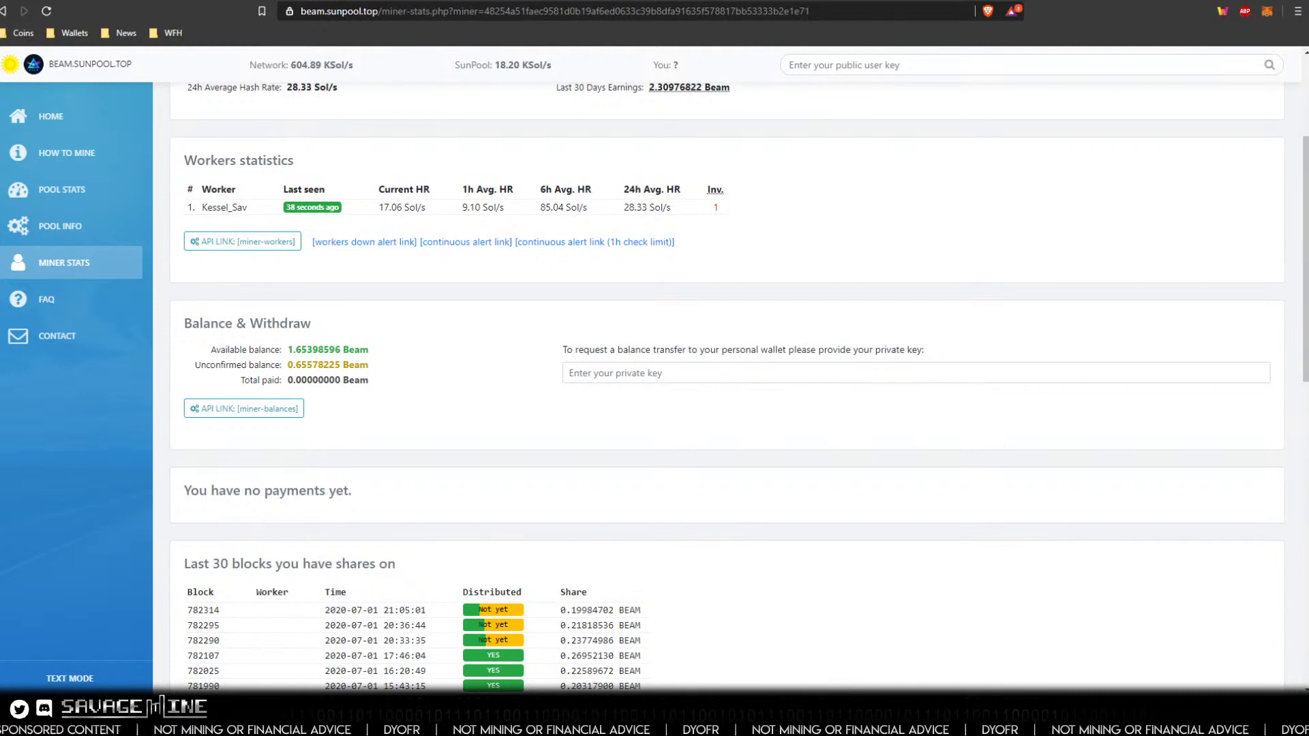
right_click(605, 376)
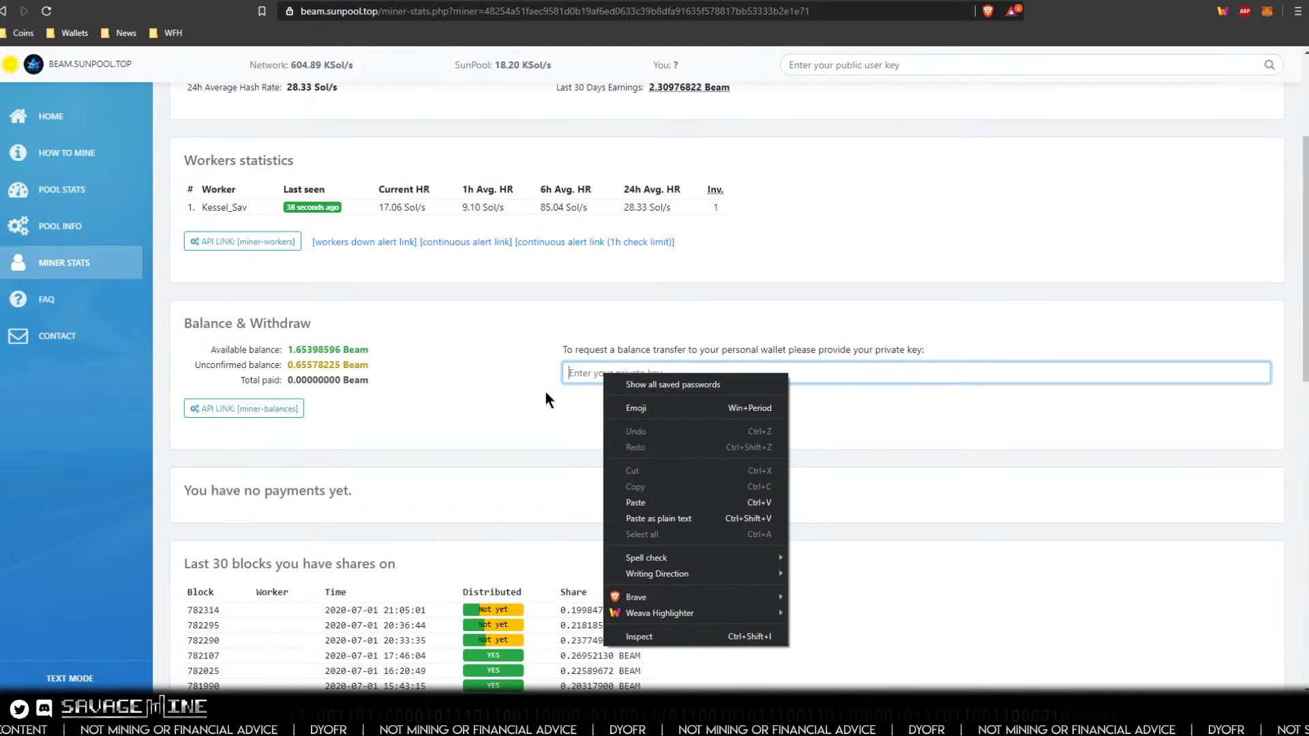
click(510, 386)
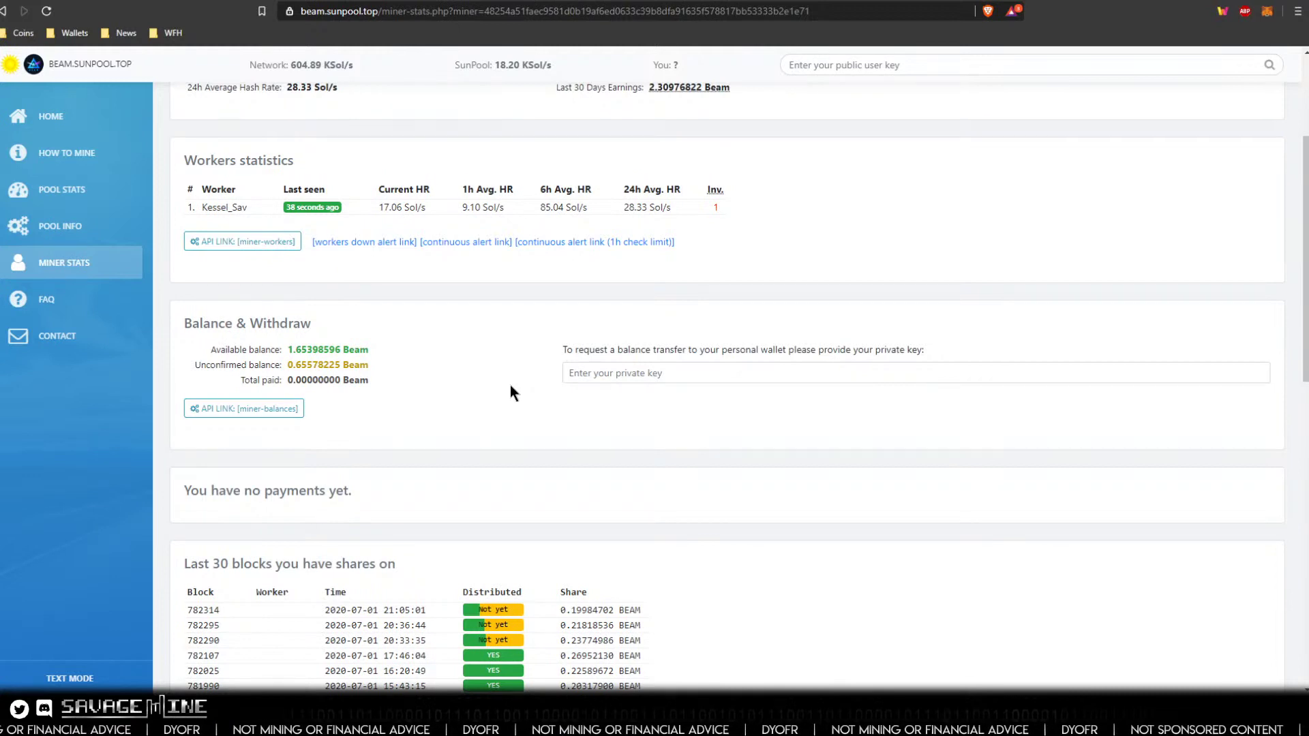
right_click(596, 374)
click(664, 501)
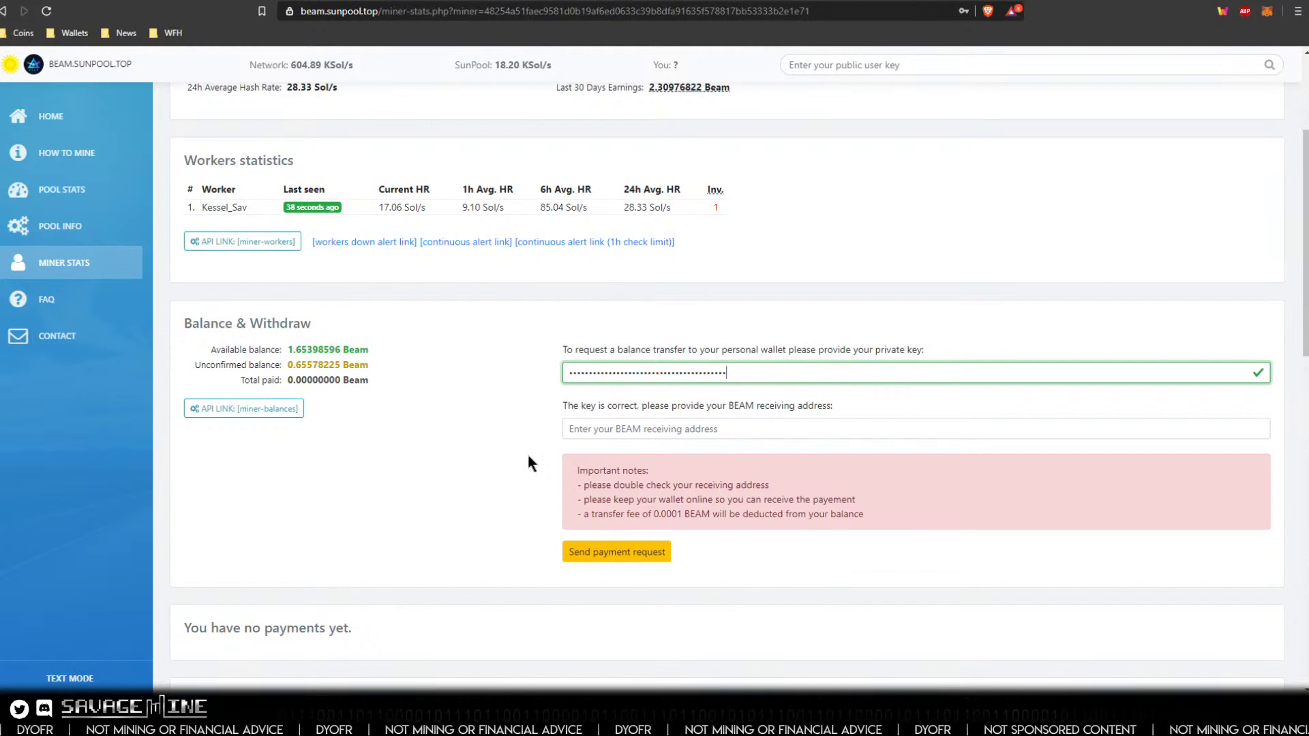
drag(563, 406, 825, 411)
click(469, 464)
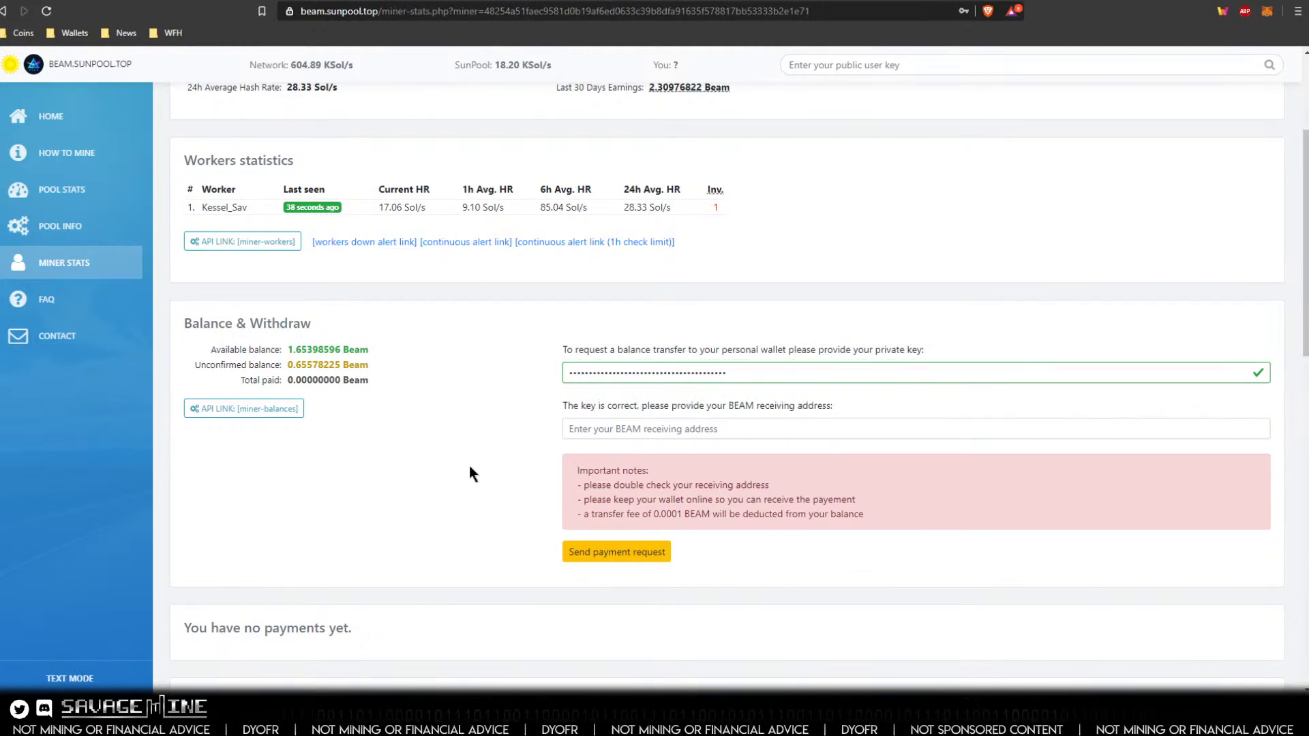
Step: Copy the address commented Mining from Beam Wallet and paste it as the BEAM receiving address on Sunpool
click(590, 431)
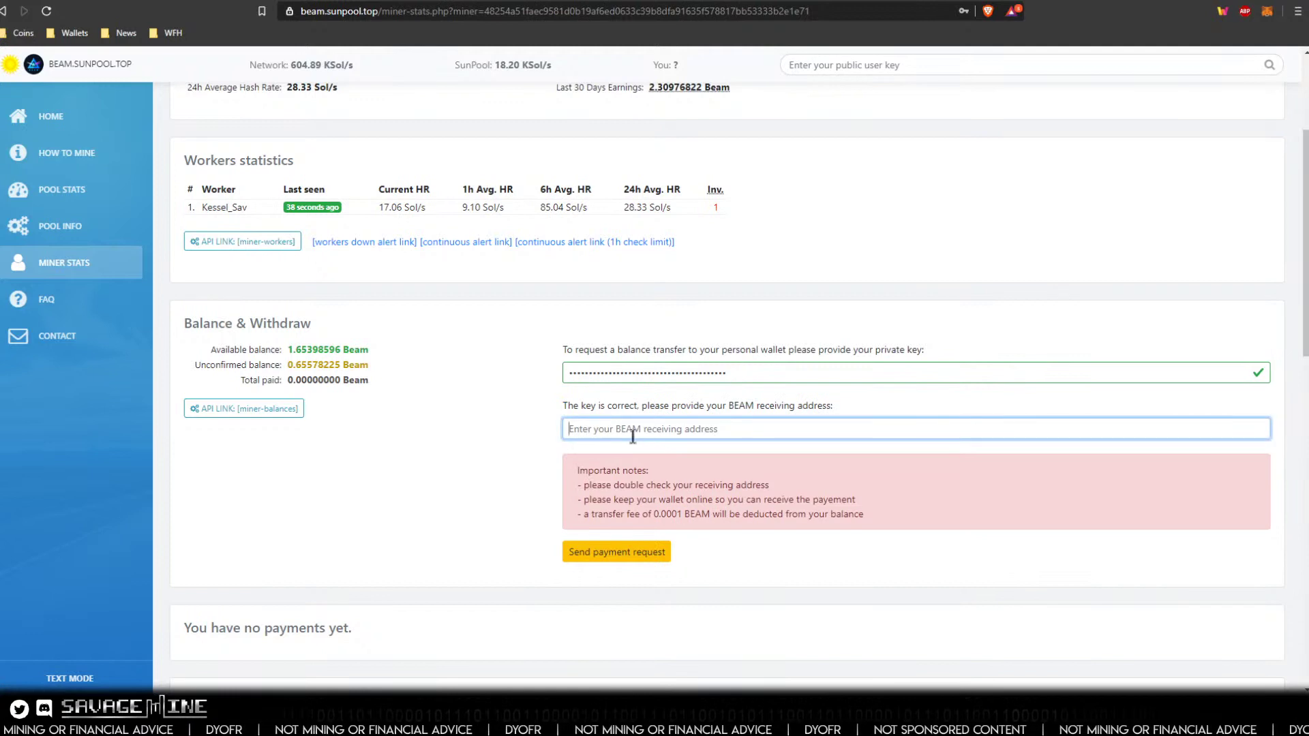
key(alt+Tab)
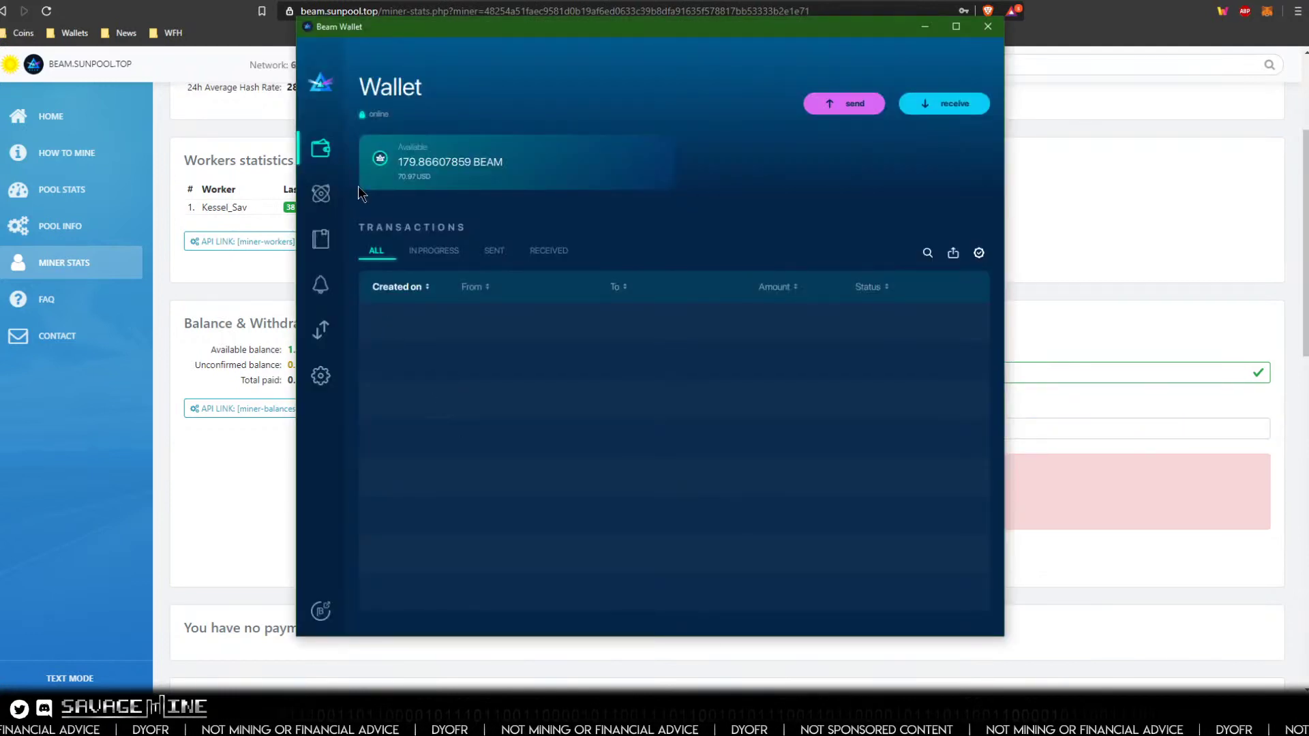
click(321, 242)
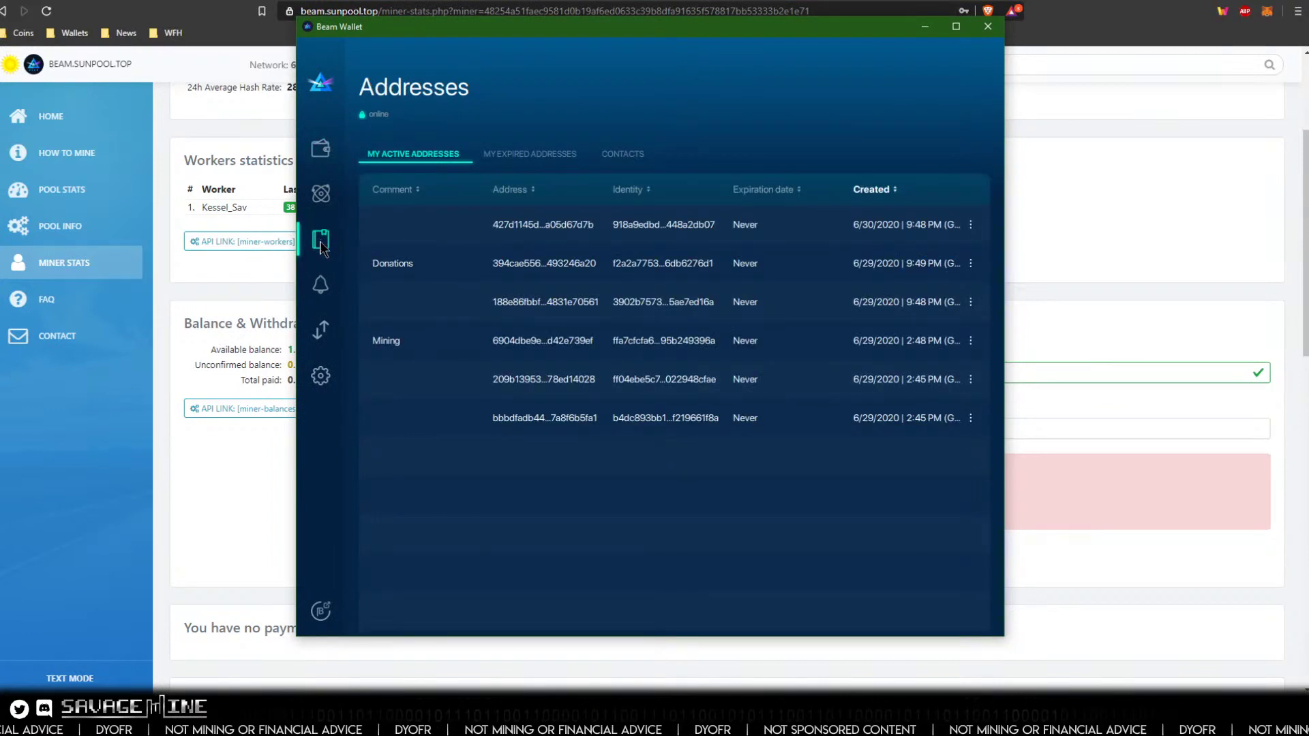
right_click(538, 342)
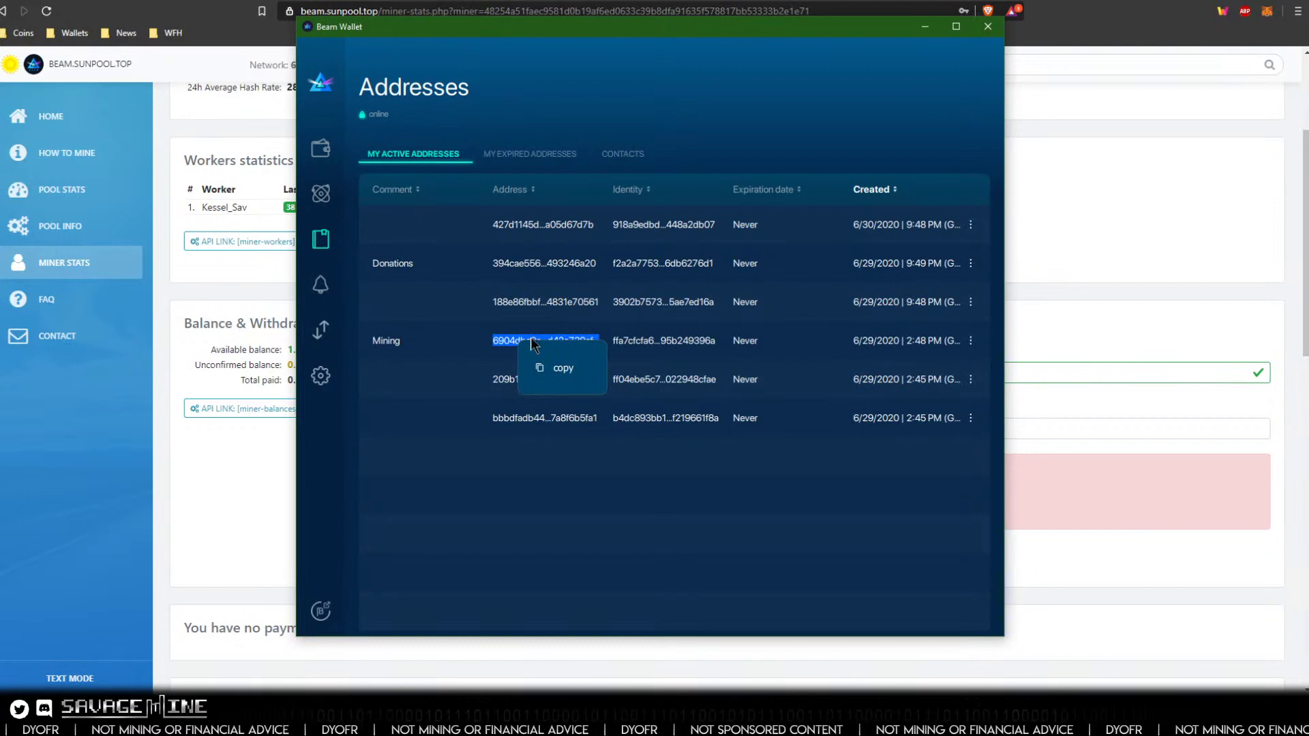
click(563, 368)
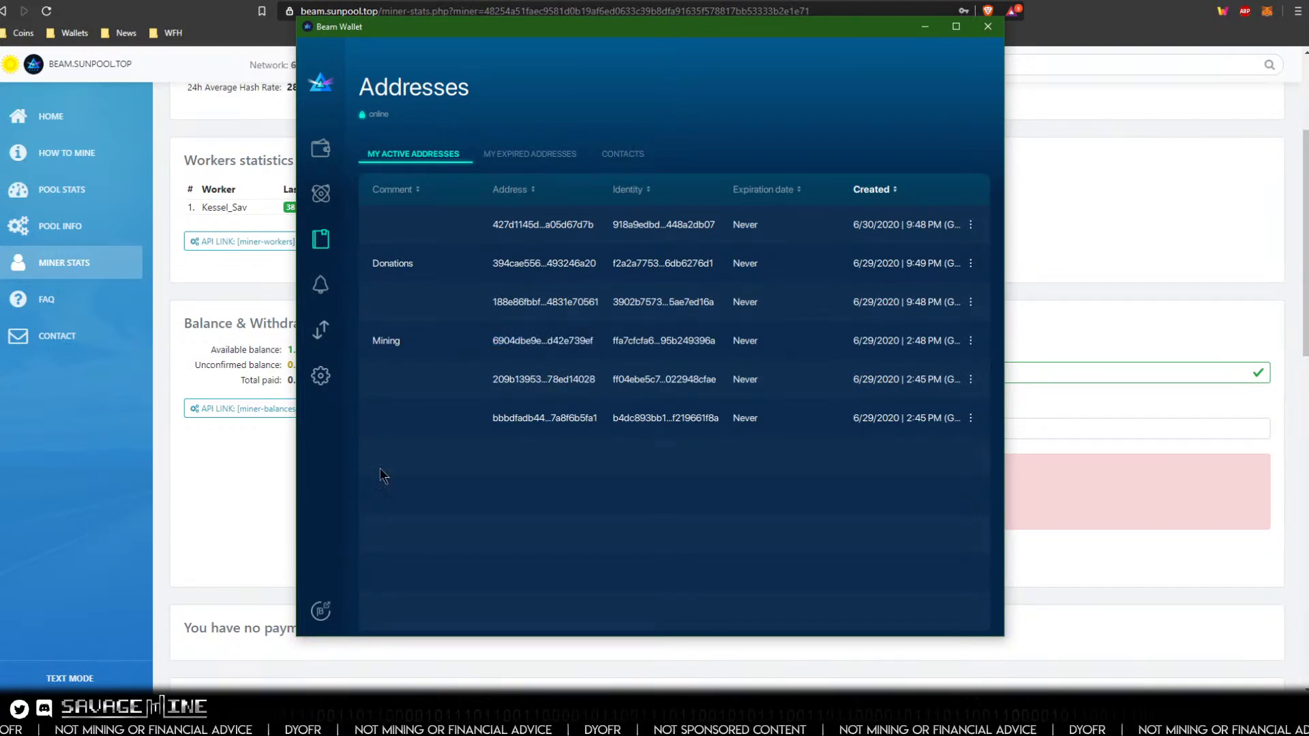
click(233, 530)
right_click(594, 432)
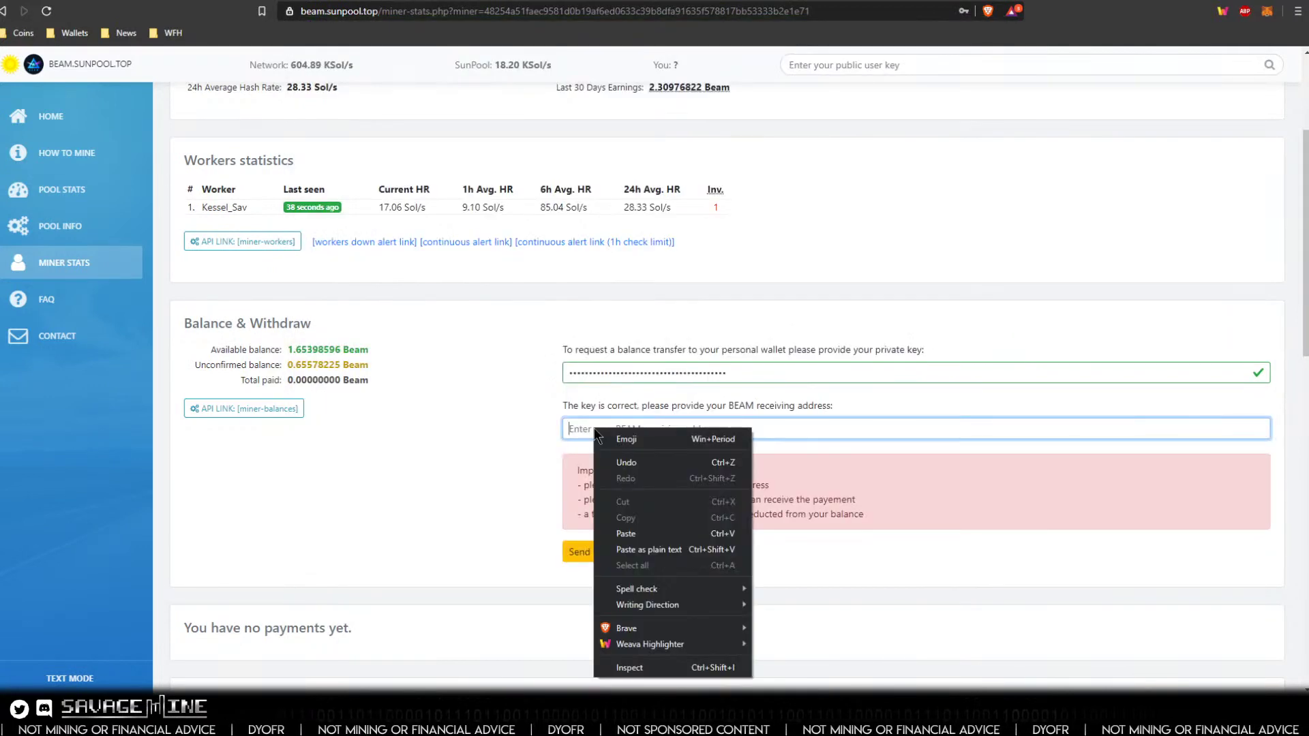
click(628, 534)
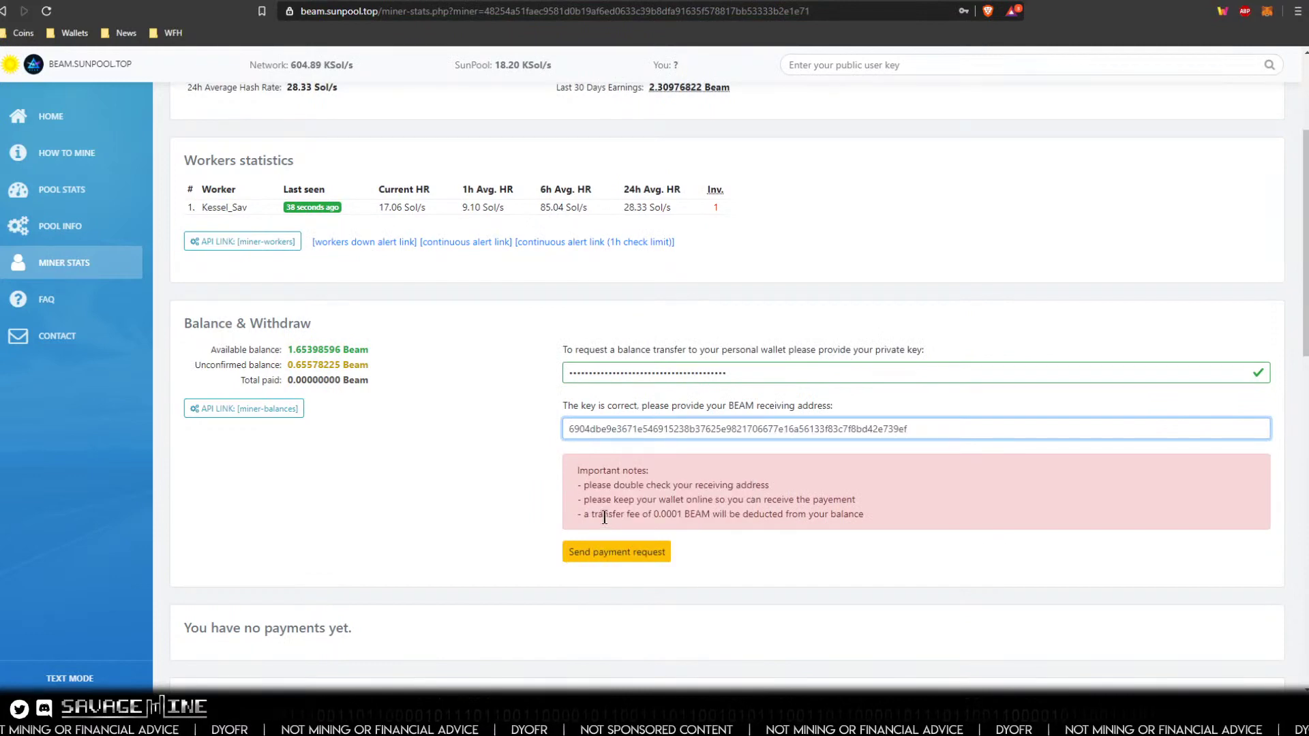
Step: Check in Beam Wallet that the wallet is online, view its transactions overview and return to the Sunpool withdrawal form
click(735, 723)
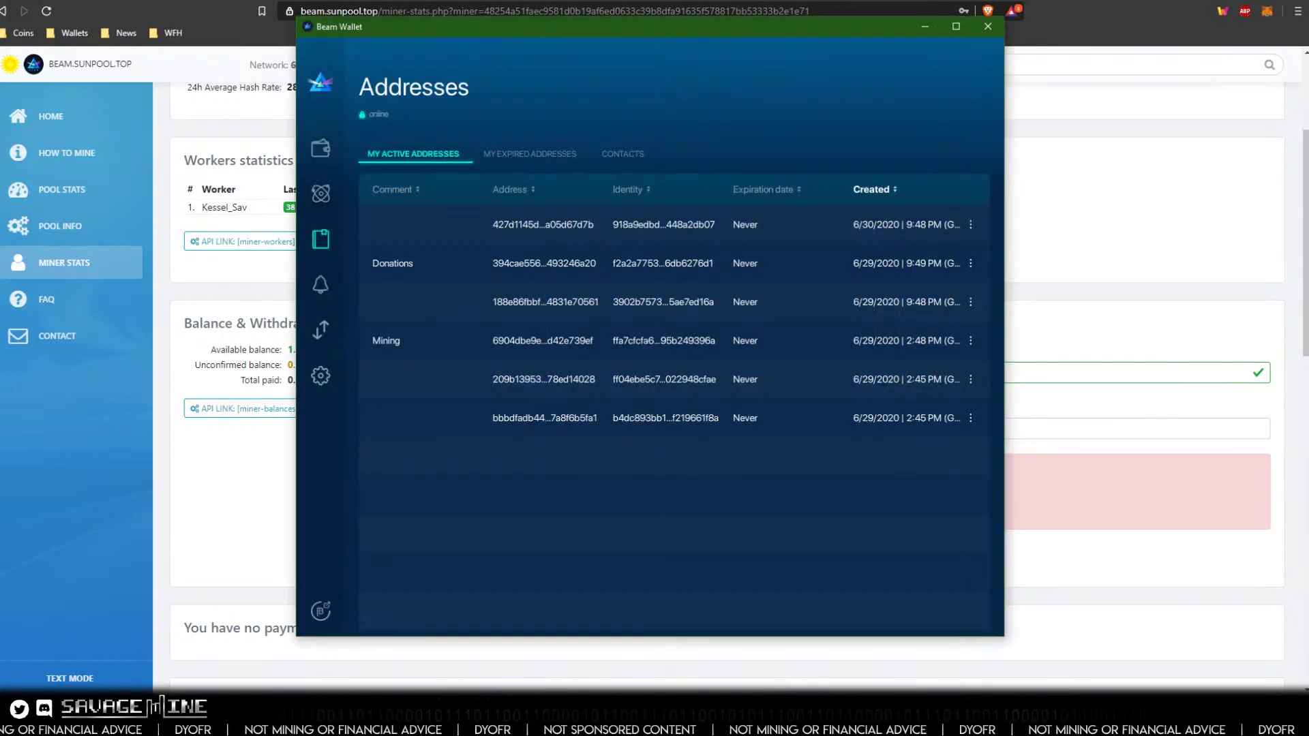
click(735, 722)
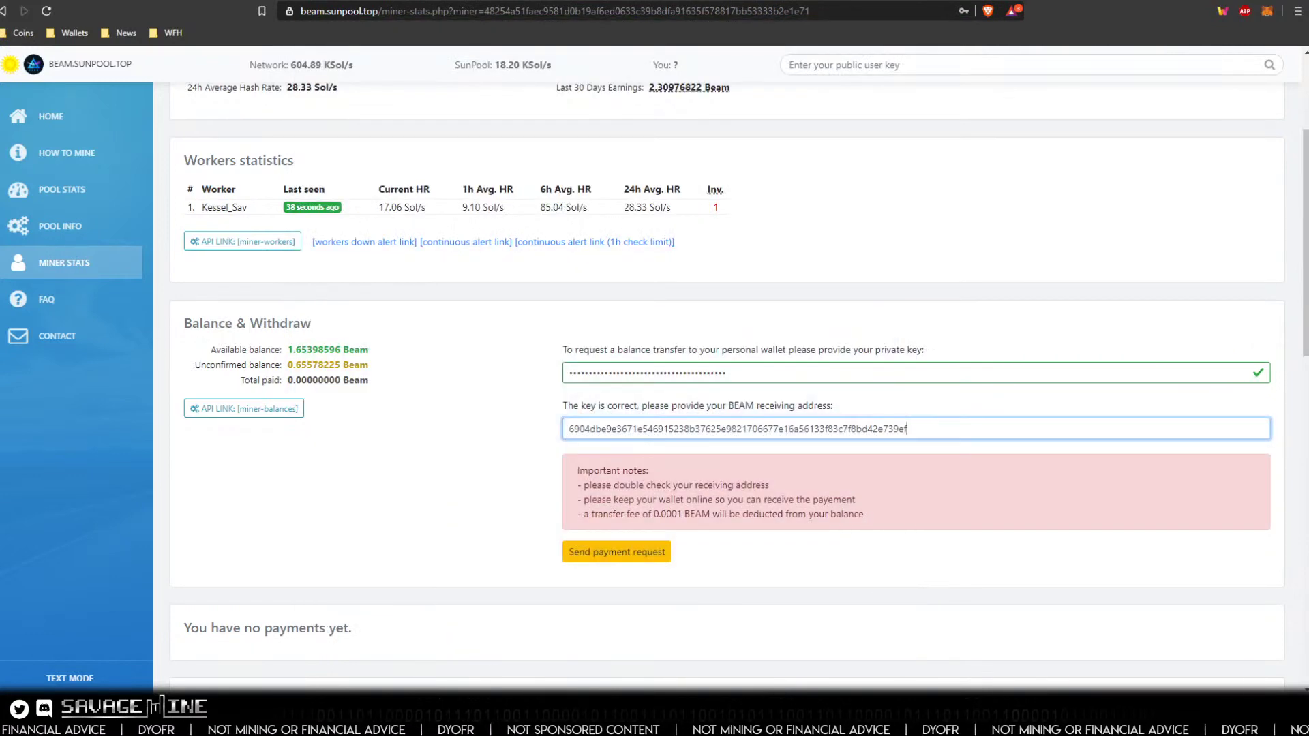
click(735, 722)
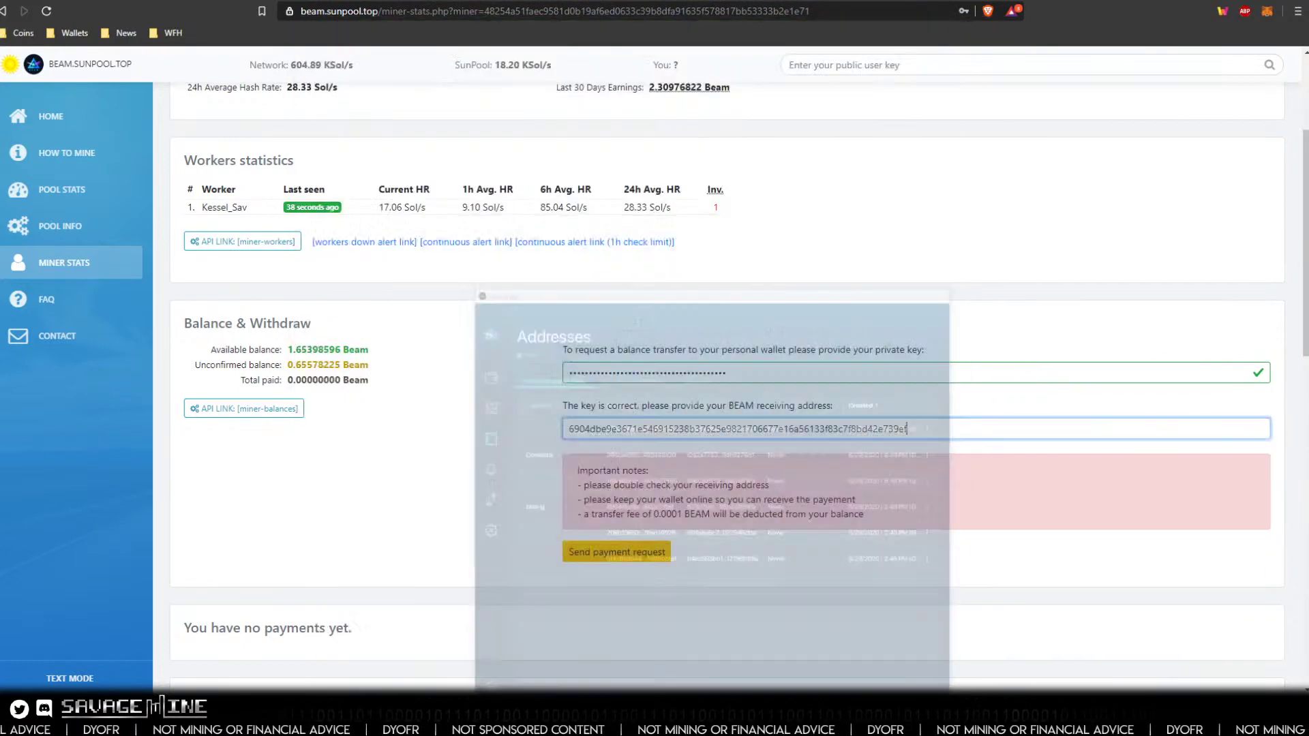
click(735, 722)
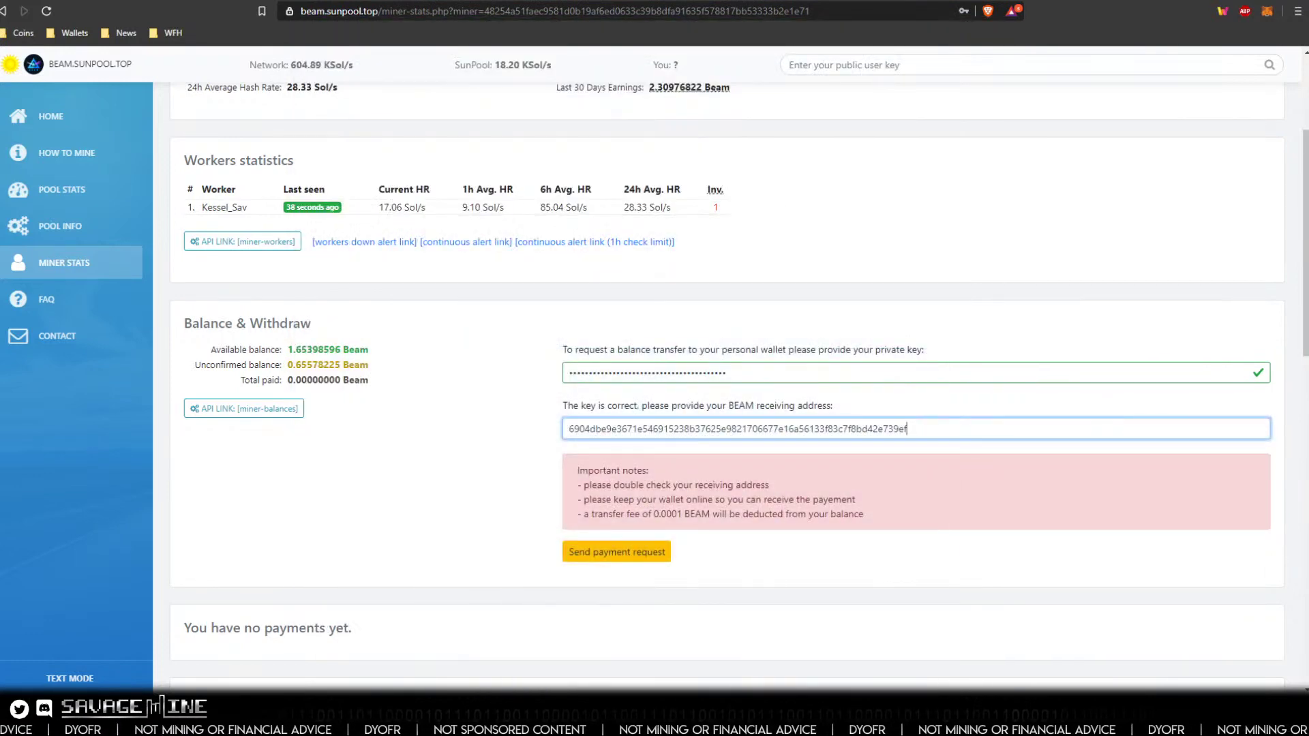
click(734, 722)
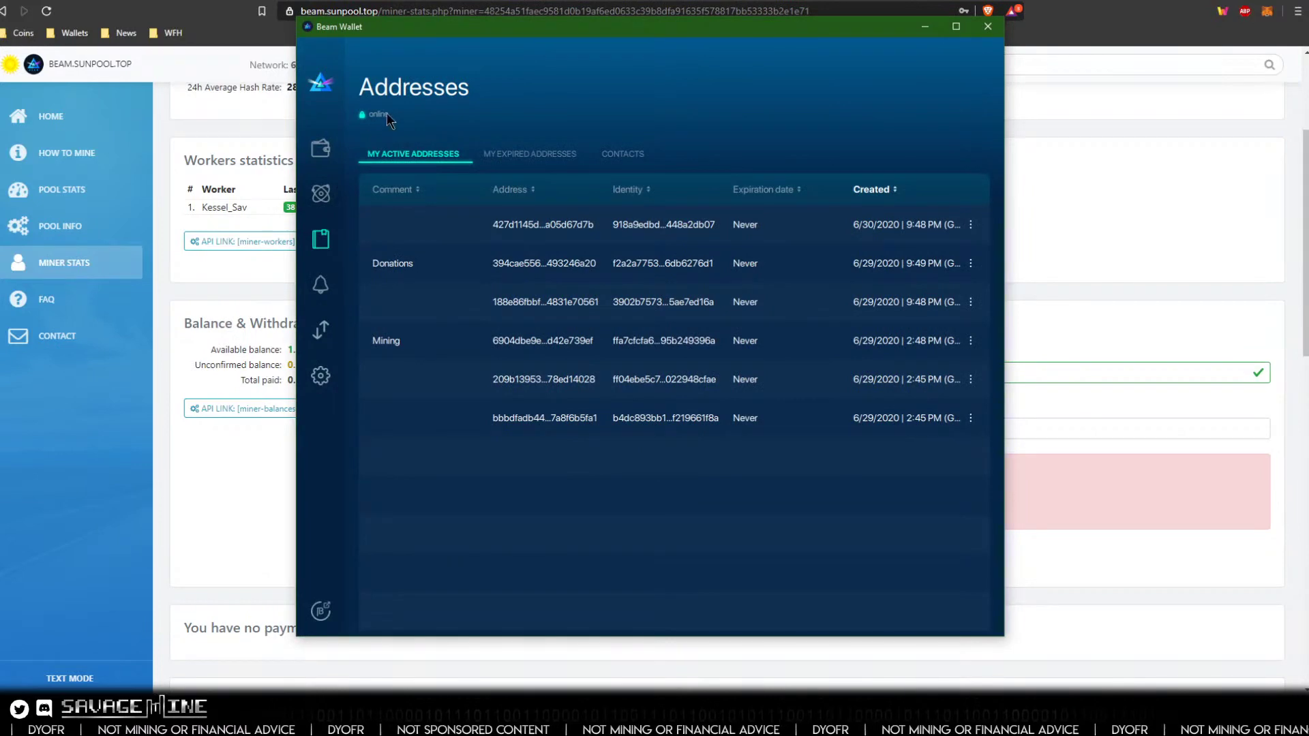
click(320, 148)
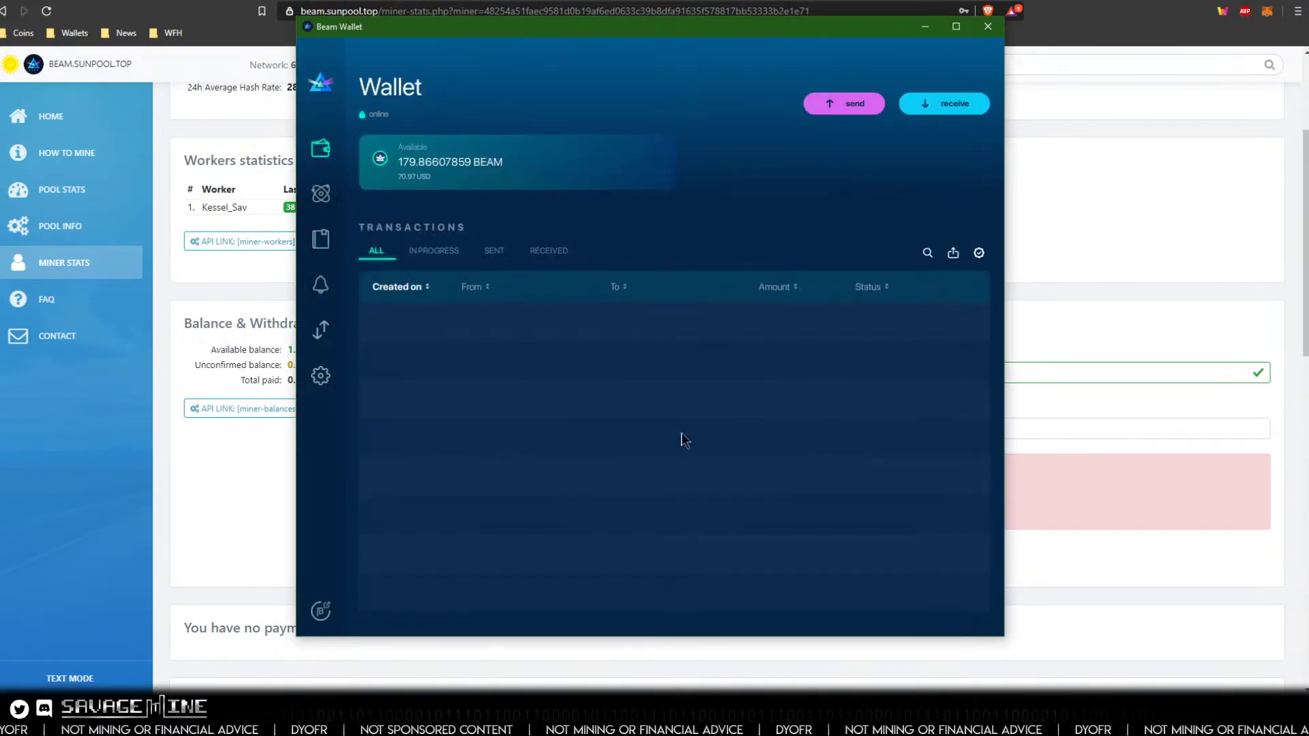
click(726, 682)
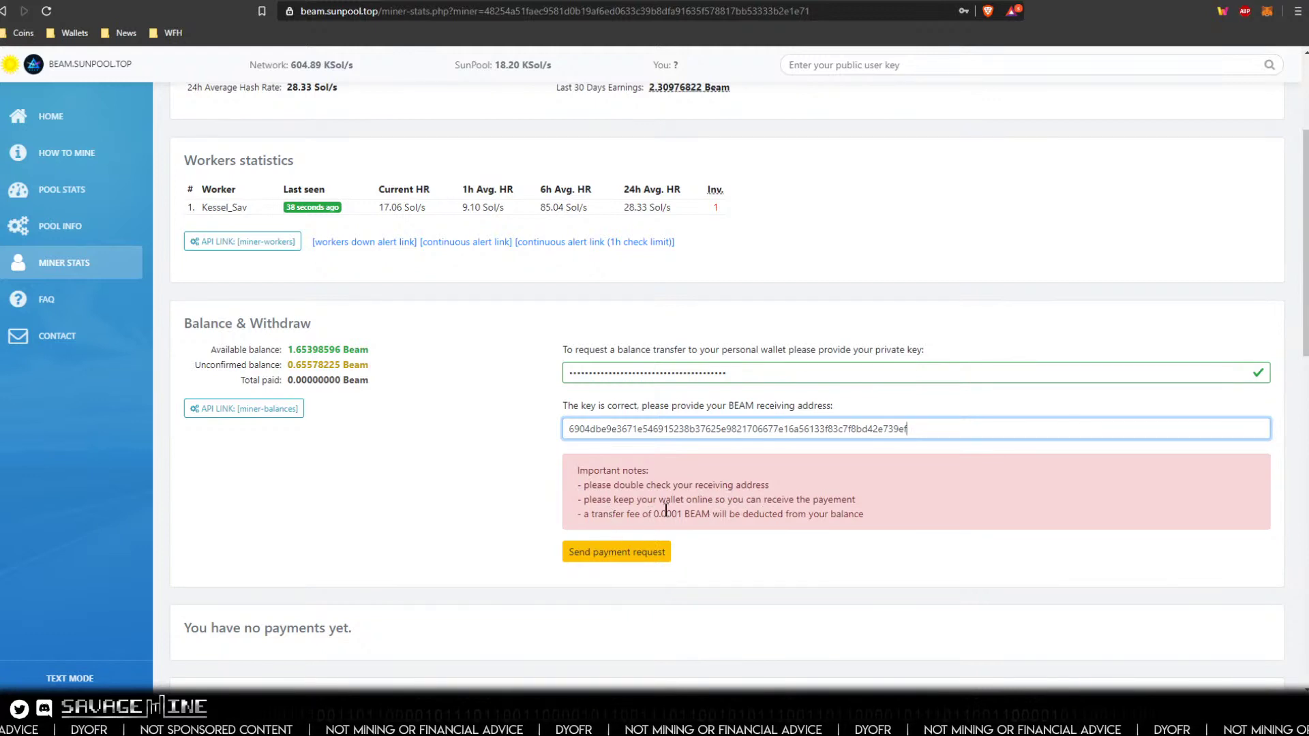
Step: Send and confirm the payment request, decline saving the password, and check Beam Wallet for the incoming transfer
click(599, 556)
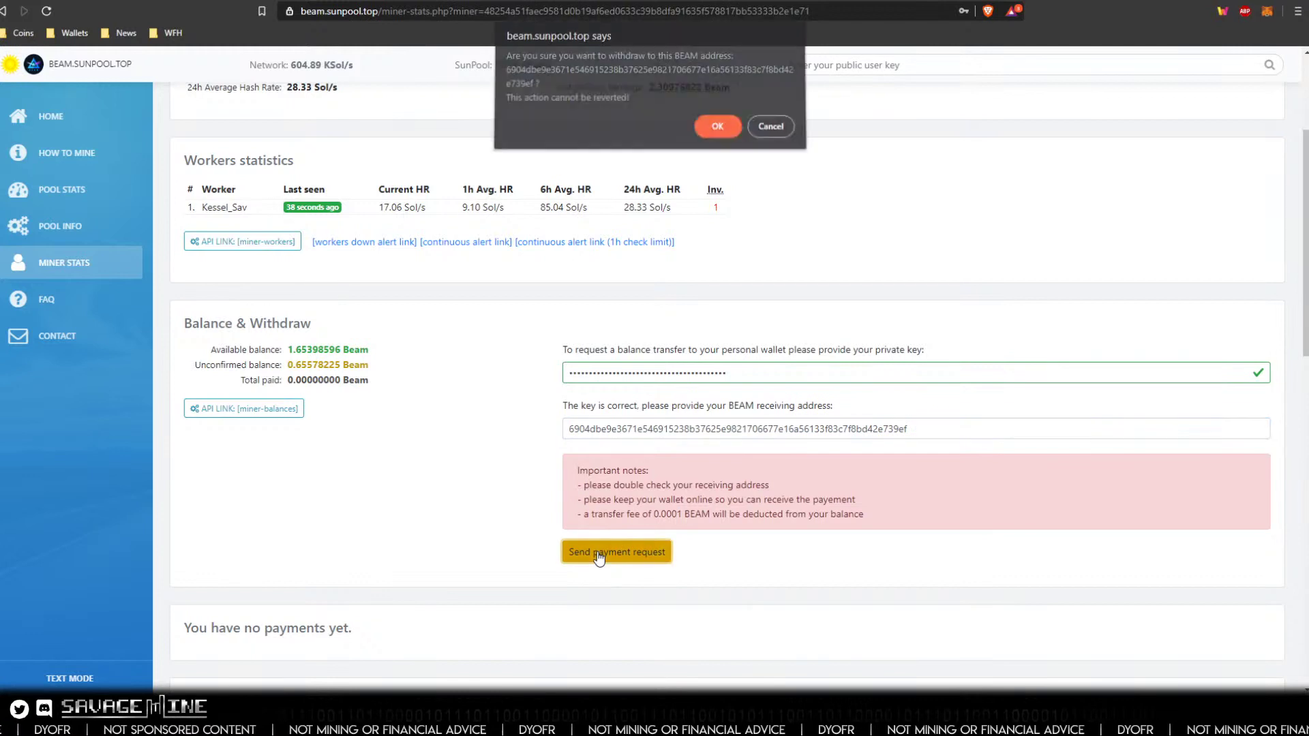
click(716, 130)
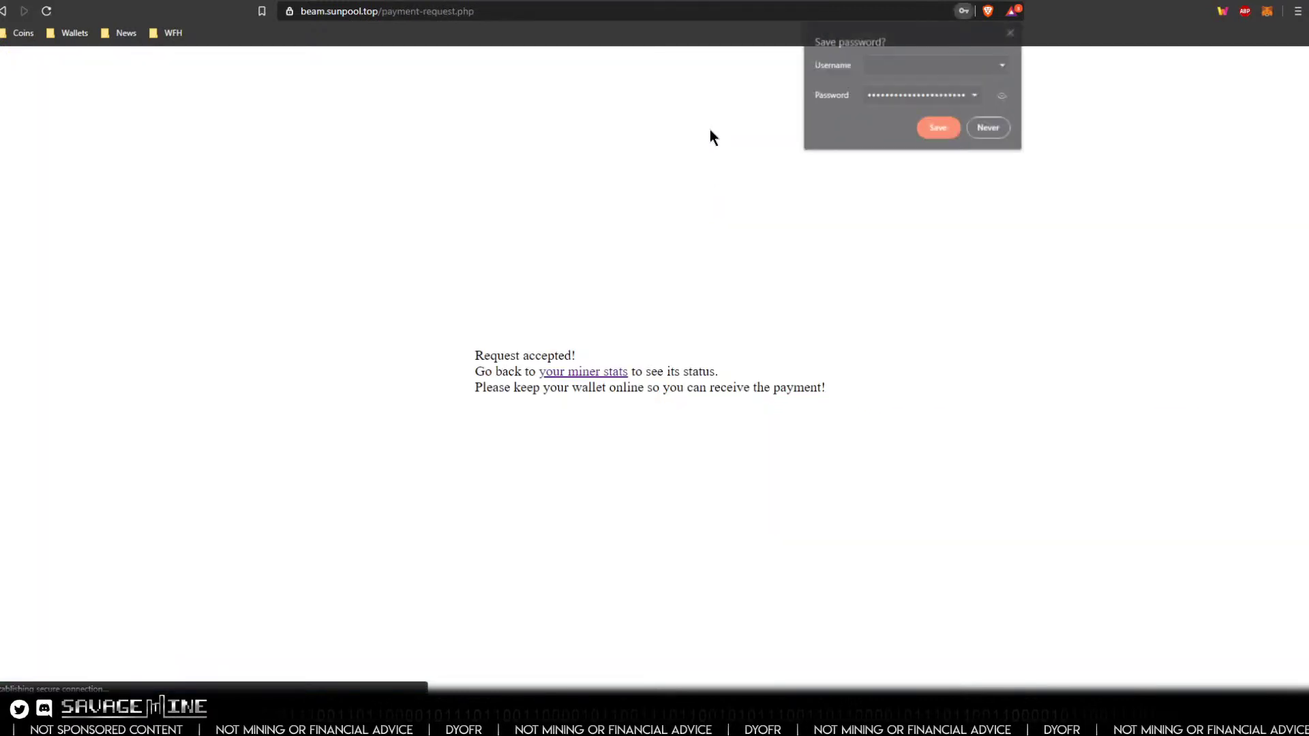
click(993, 132)
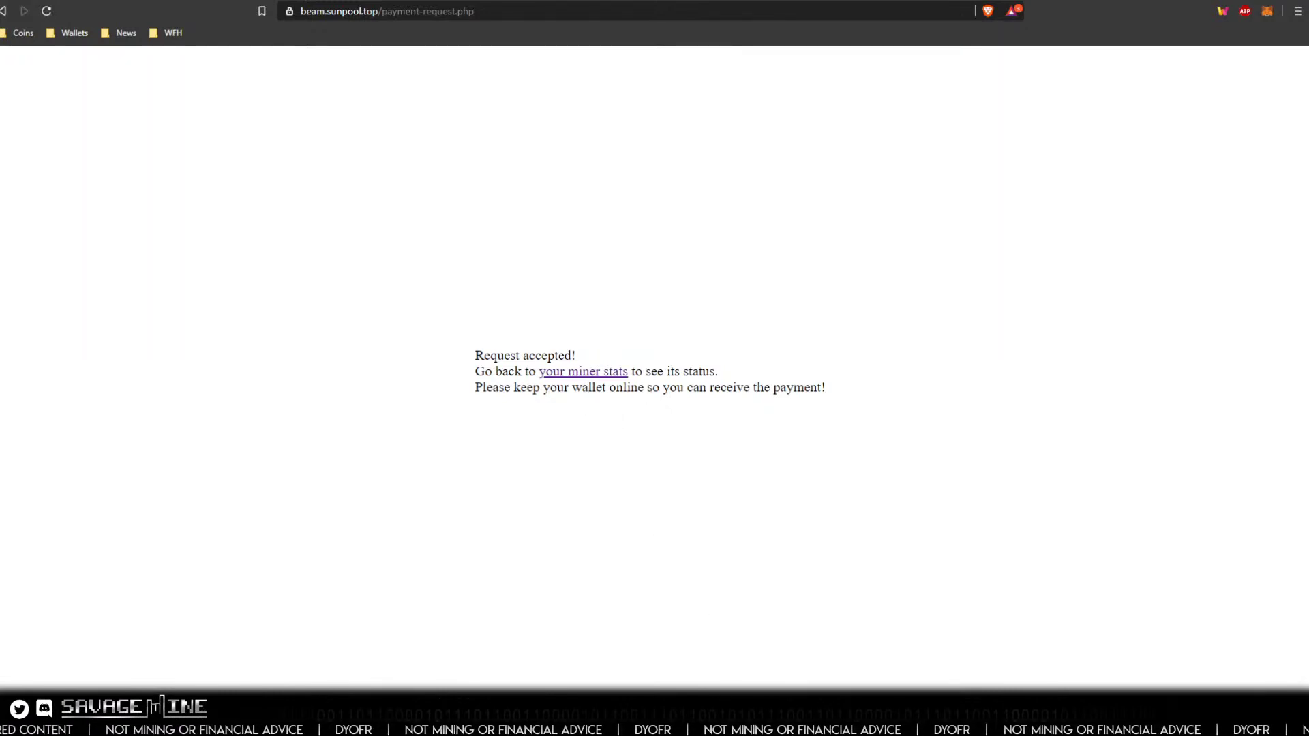
key(alt+Tab)
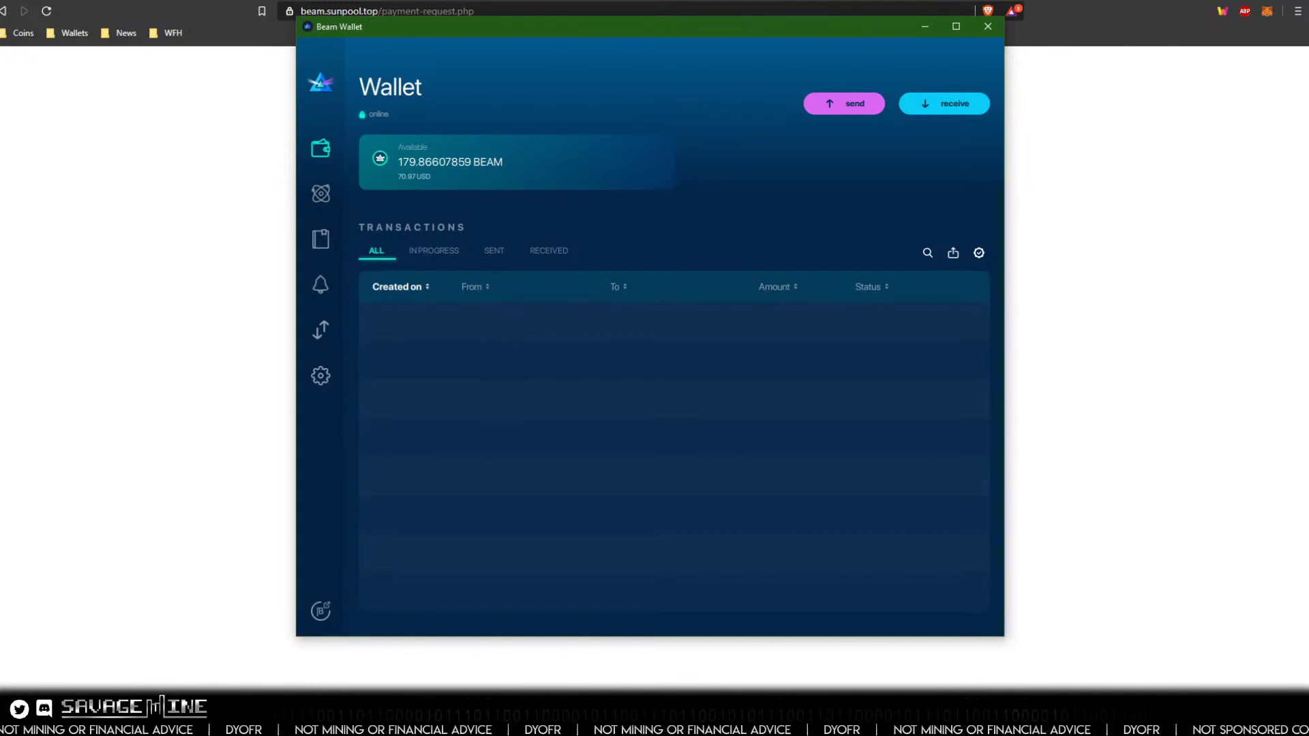
key(alt+Tab)
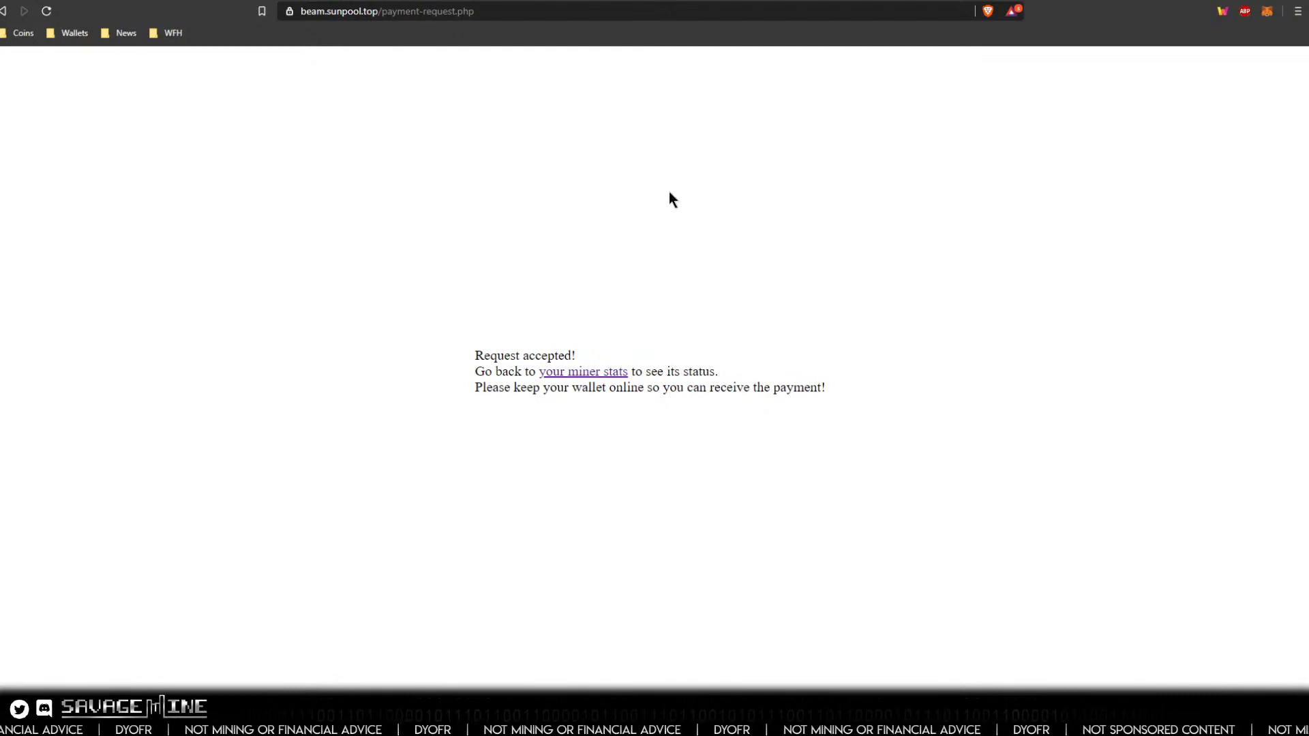
Step: Open the Sunpool Beam pool homepage in a new browser tab and examine the server location under Why mine on Sunpool
click(704, 1)
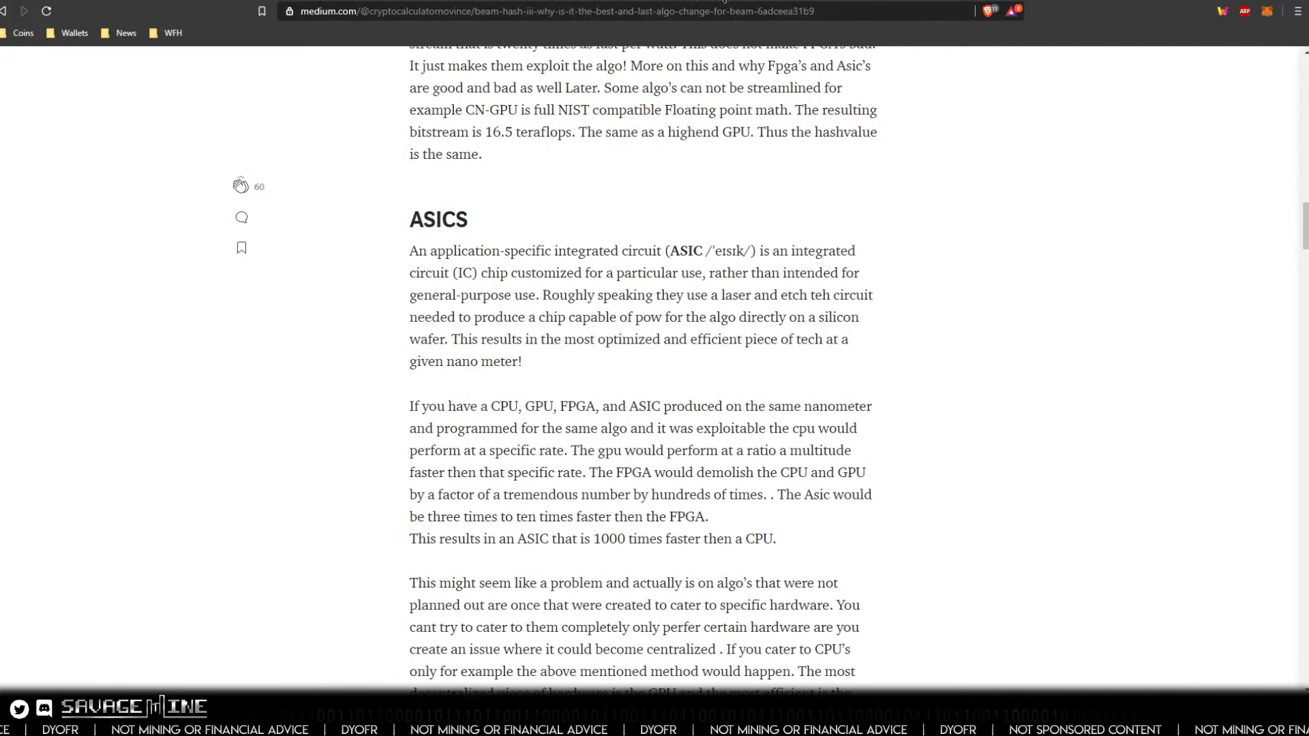
click(1182, 2)
text(sunp)
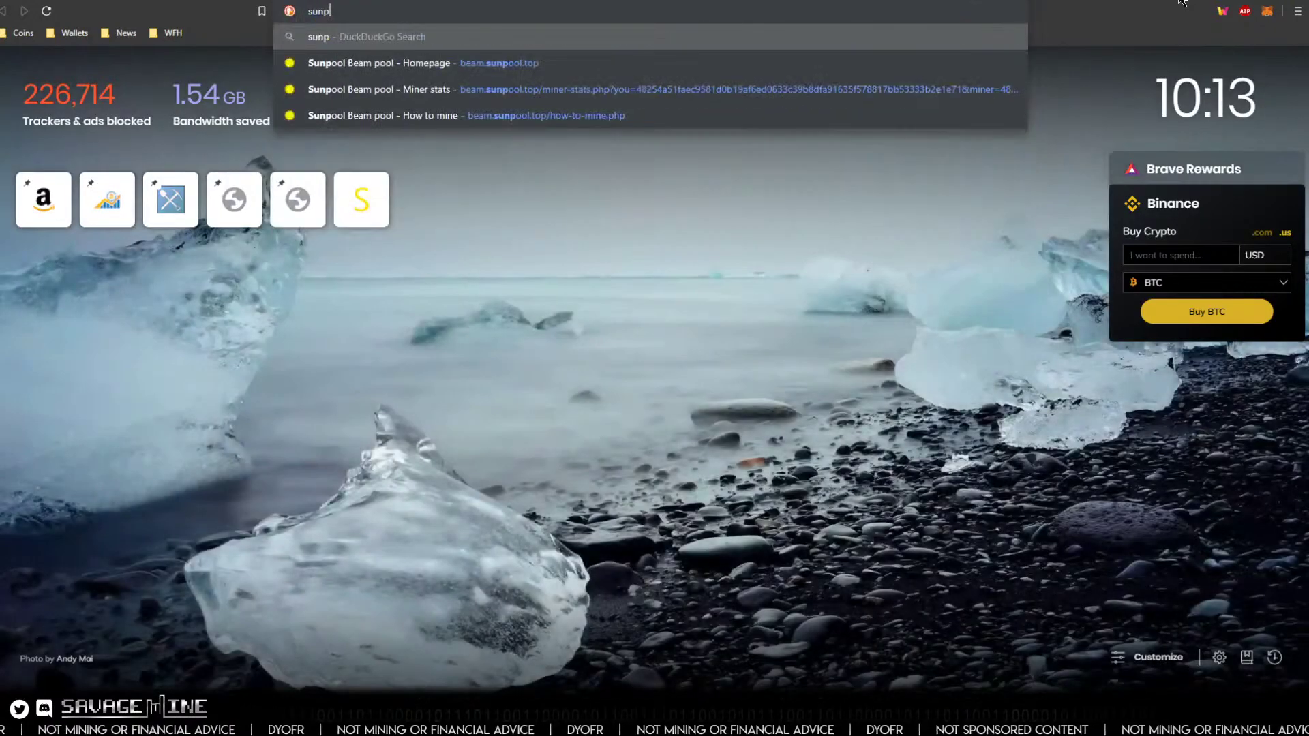
click(527, 71)
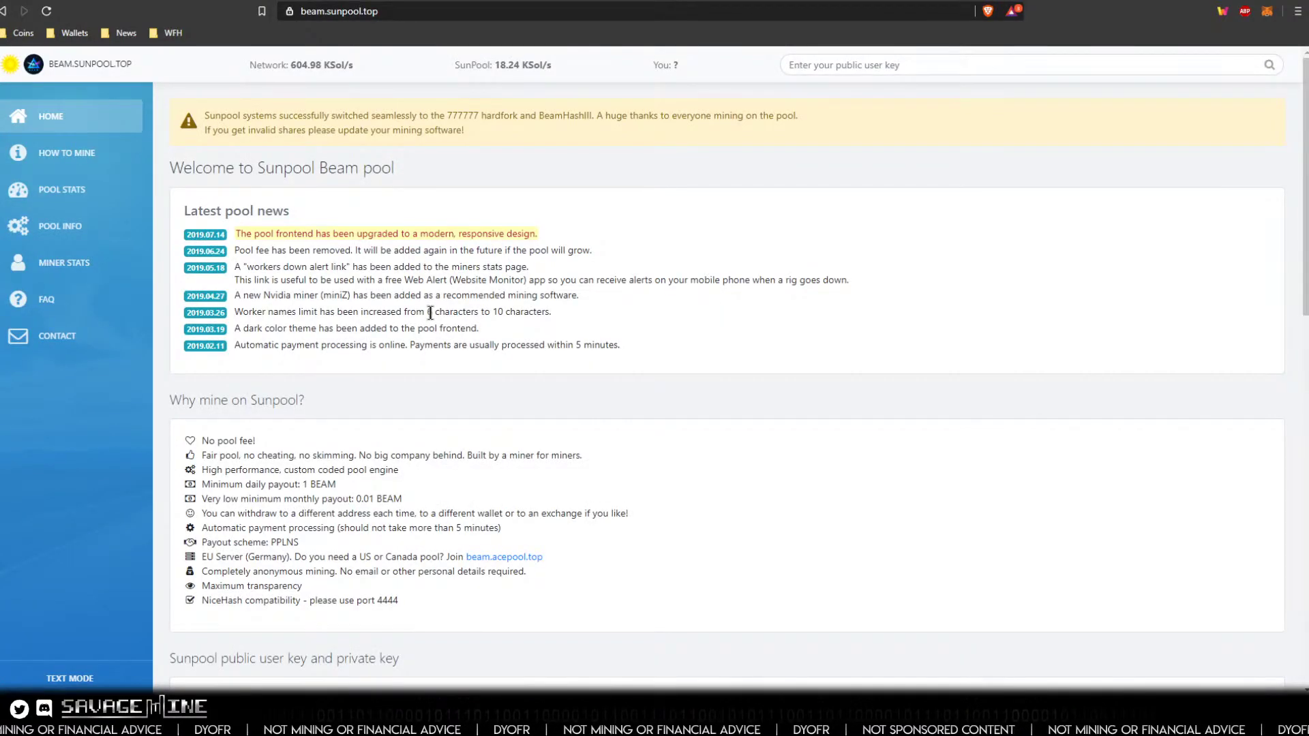
scroll(431, 313, down, 4)
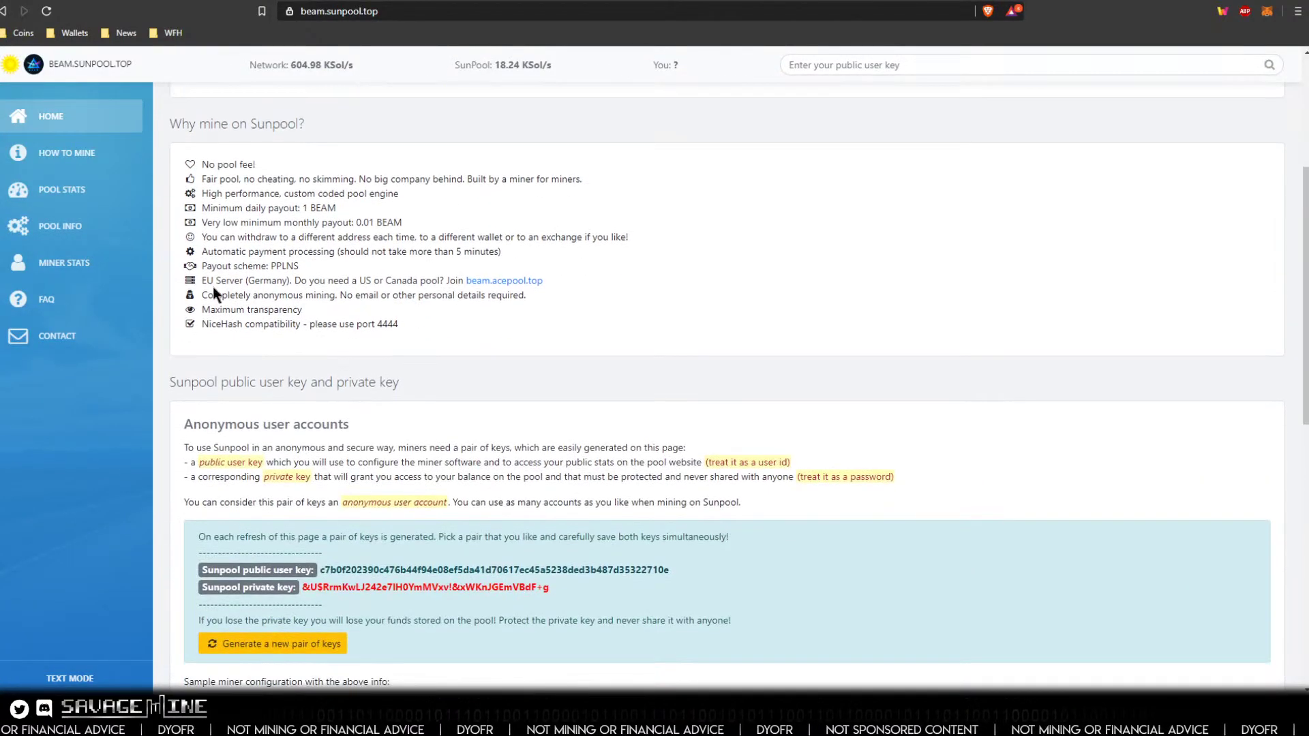
drag(204, 282, 290, 280)
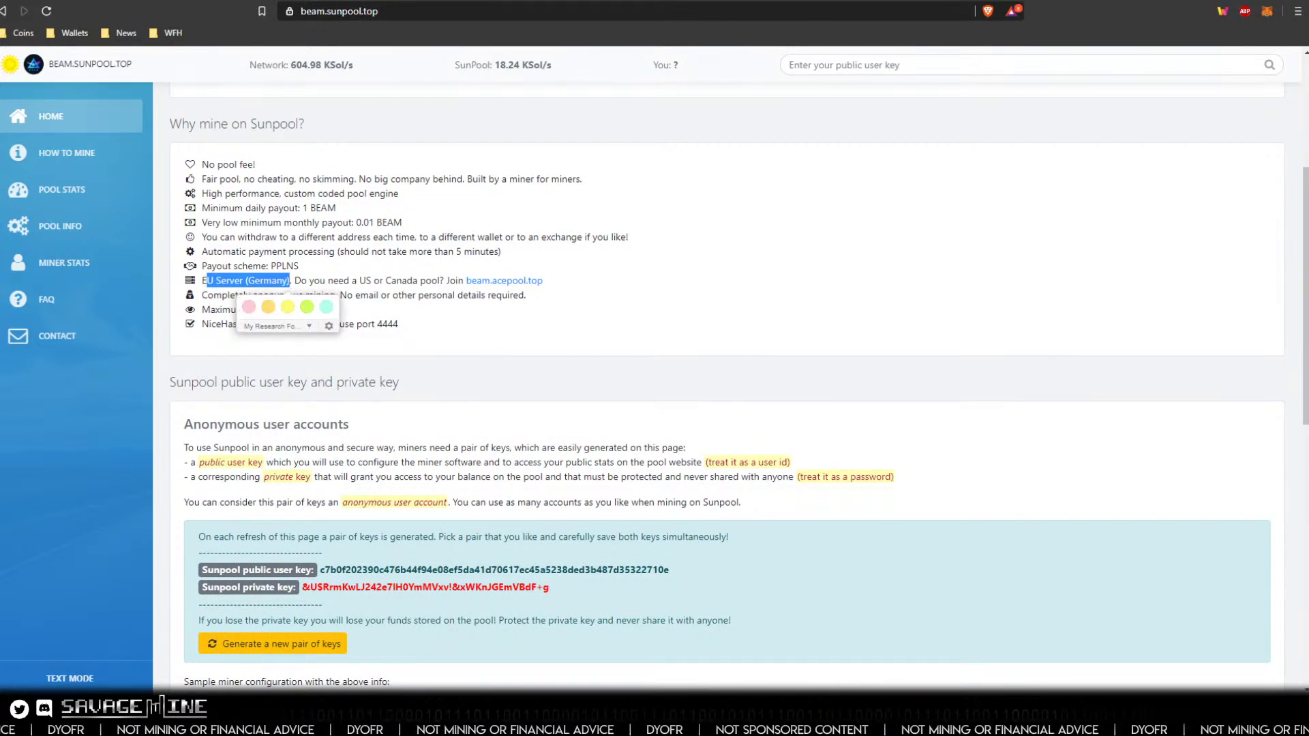
click(452, 325)
scroll(431, 329, up, 4)
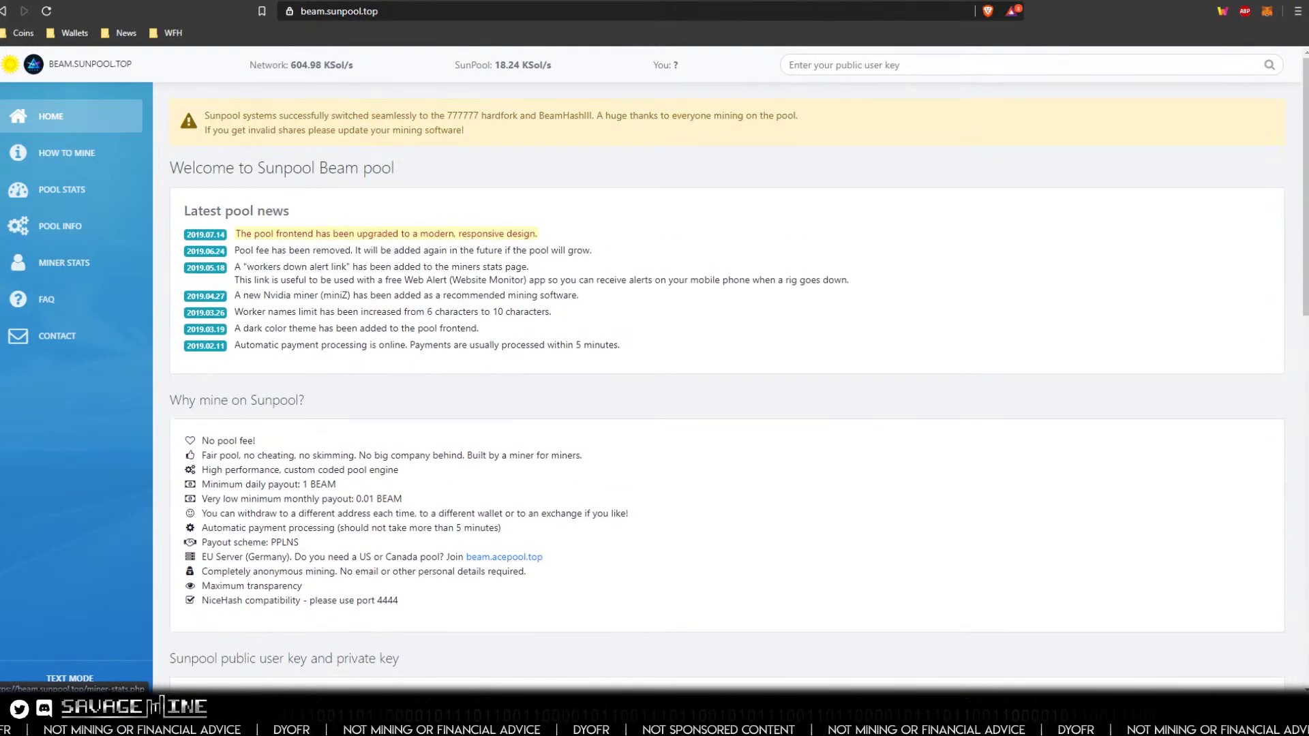
Step: Copy the host address beam.sunpool.top from Sunpool's How to mine instructions
click(75, 159)
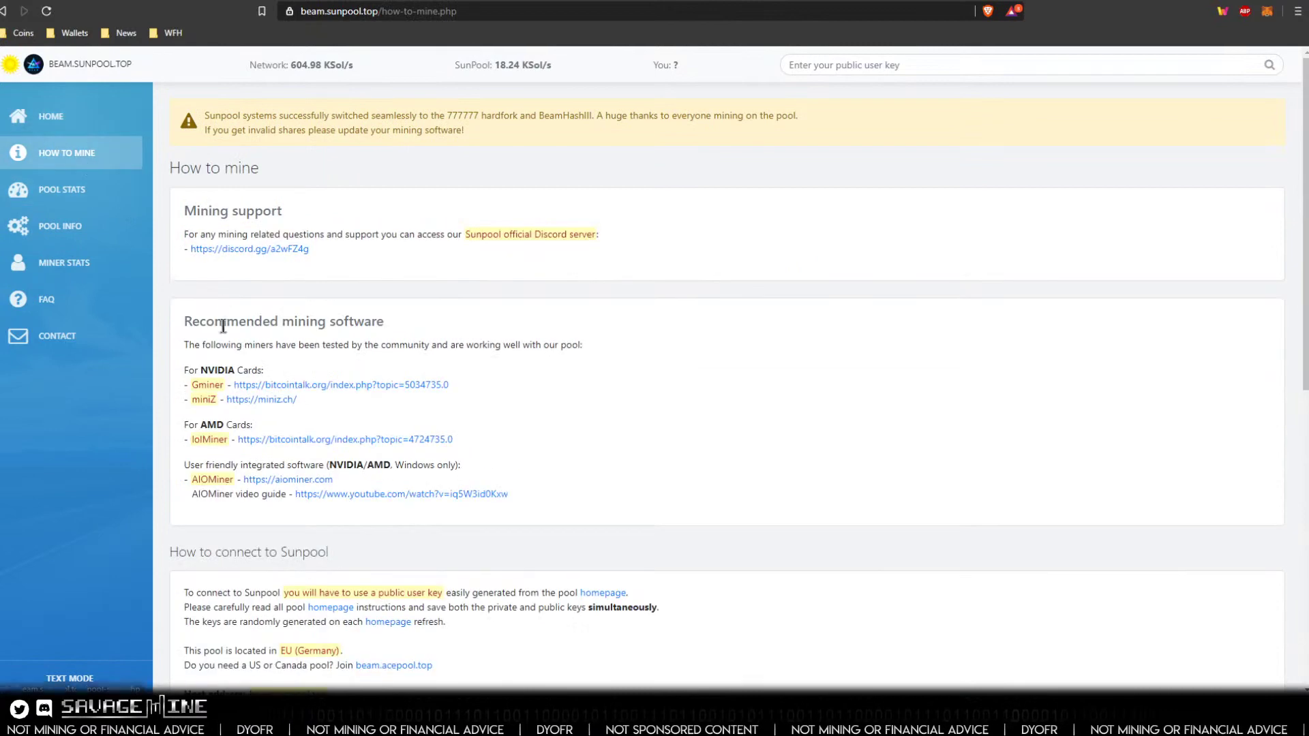
scroll(277, 383, down, 6)
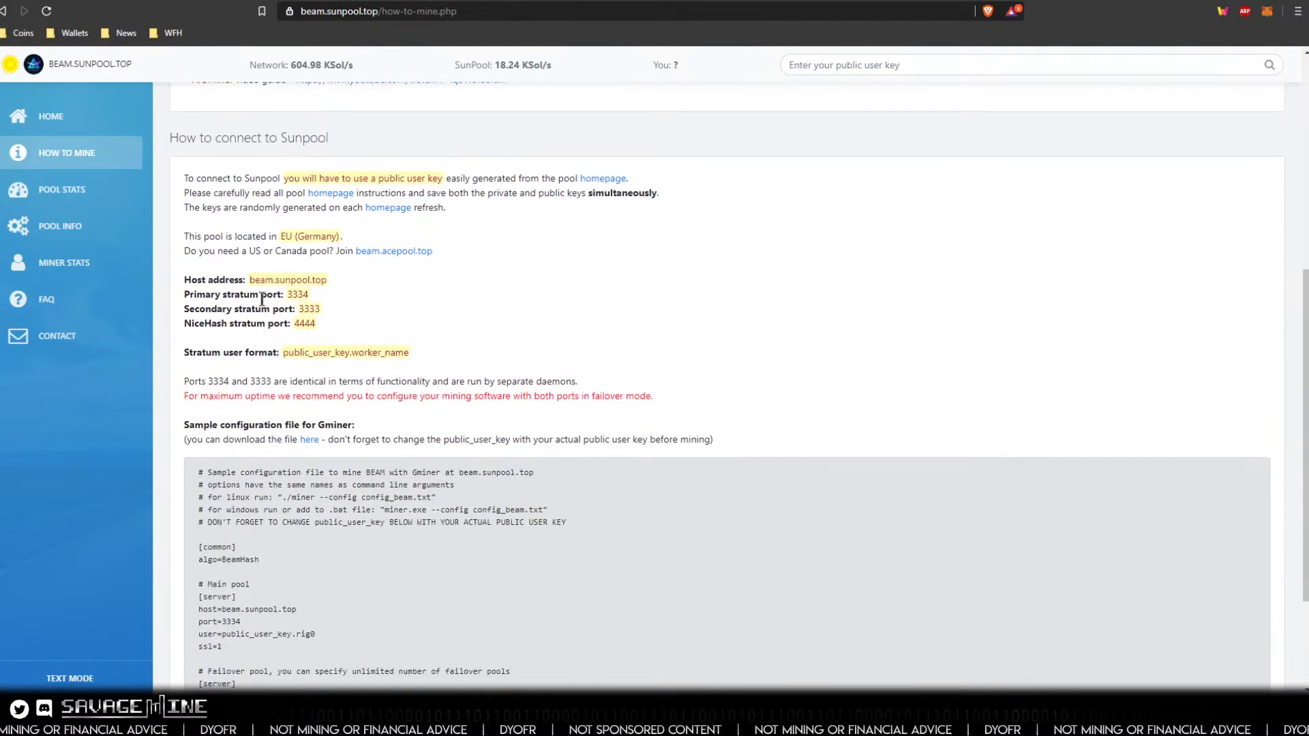
drag(250, 281, 327, 281)
right_click(304, 279)
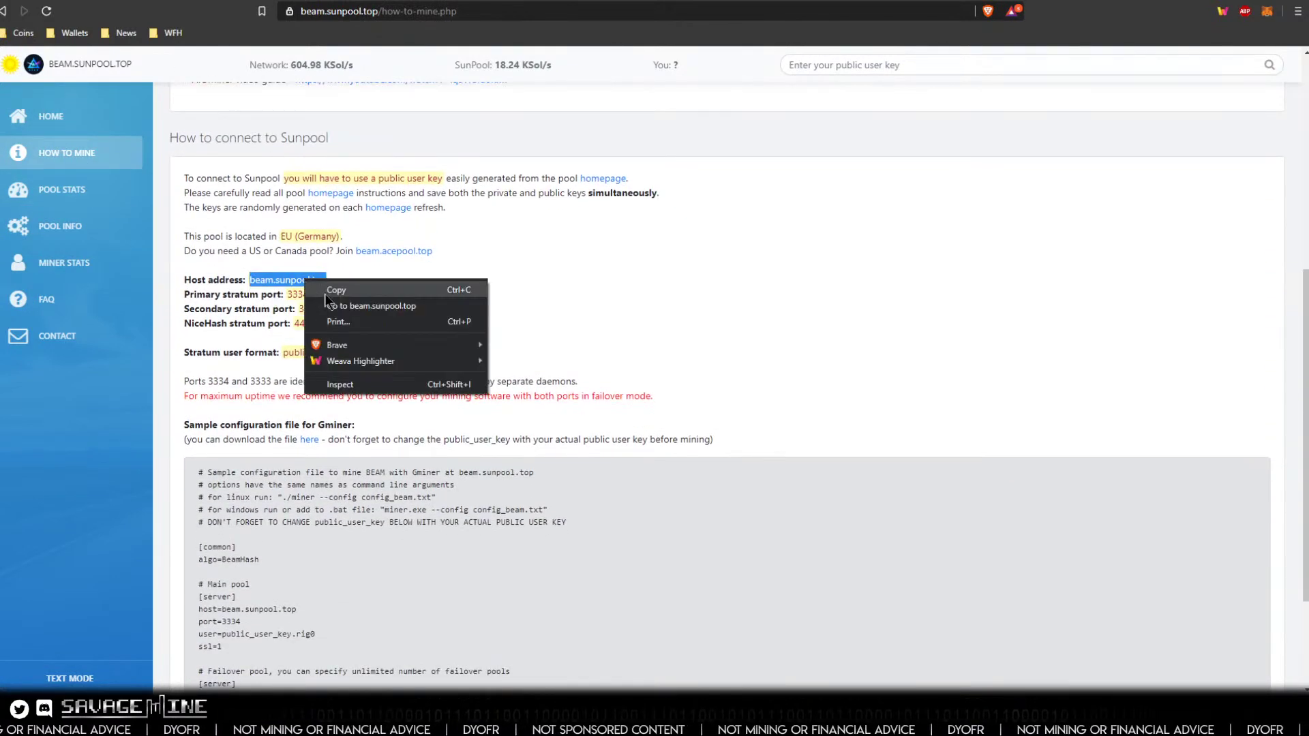
click(333, 287)
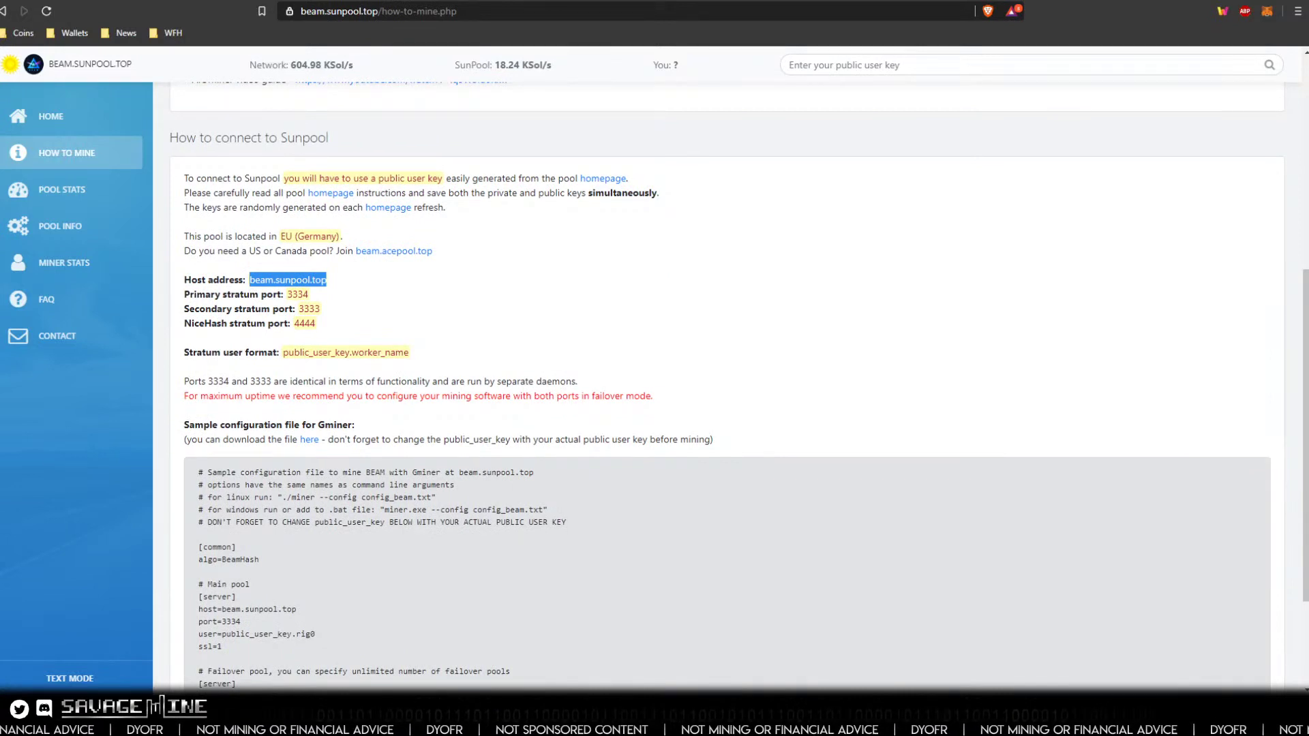
Step: In Command Prompt, ping beam.sunpool.top continuously with the -t option, then stop the ping
key(alt+Tab)
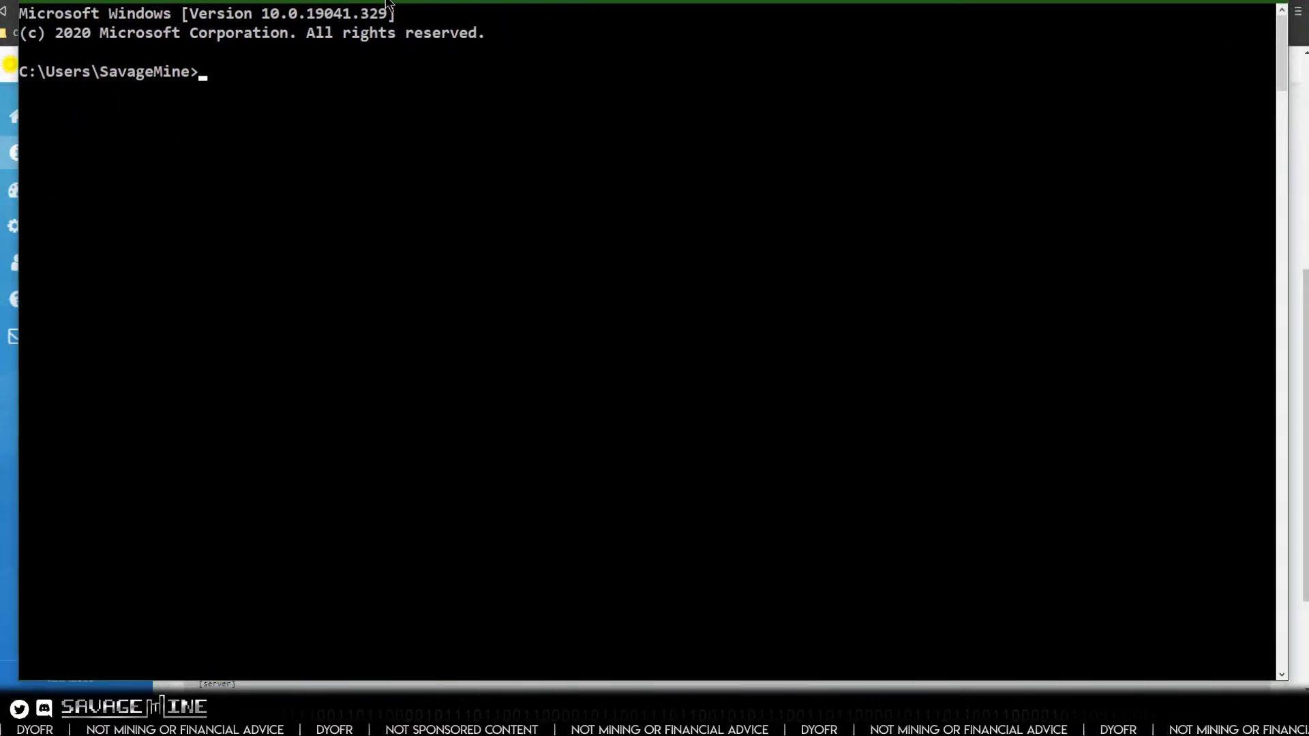
text(ping)
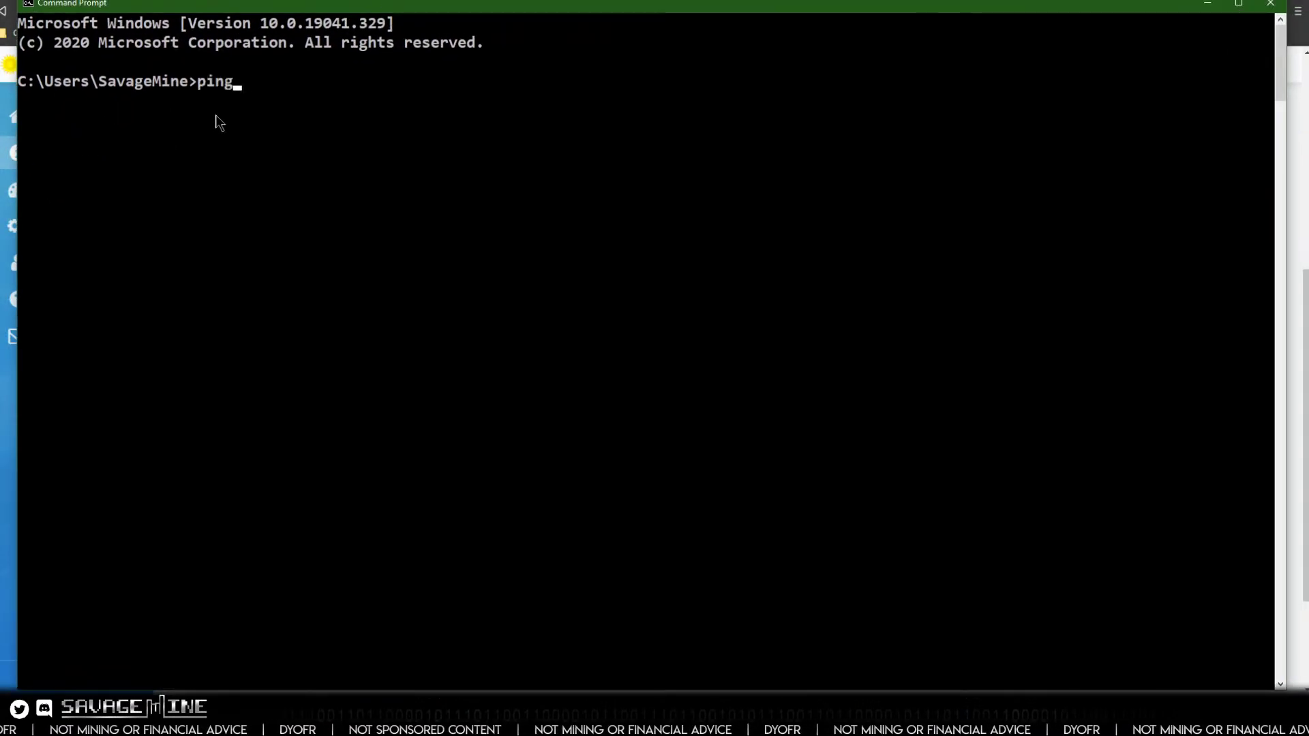
right_click(249, 81)
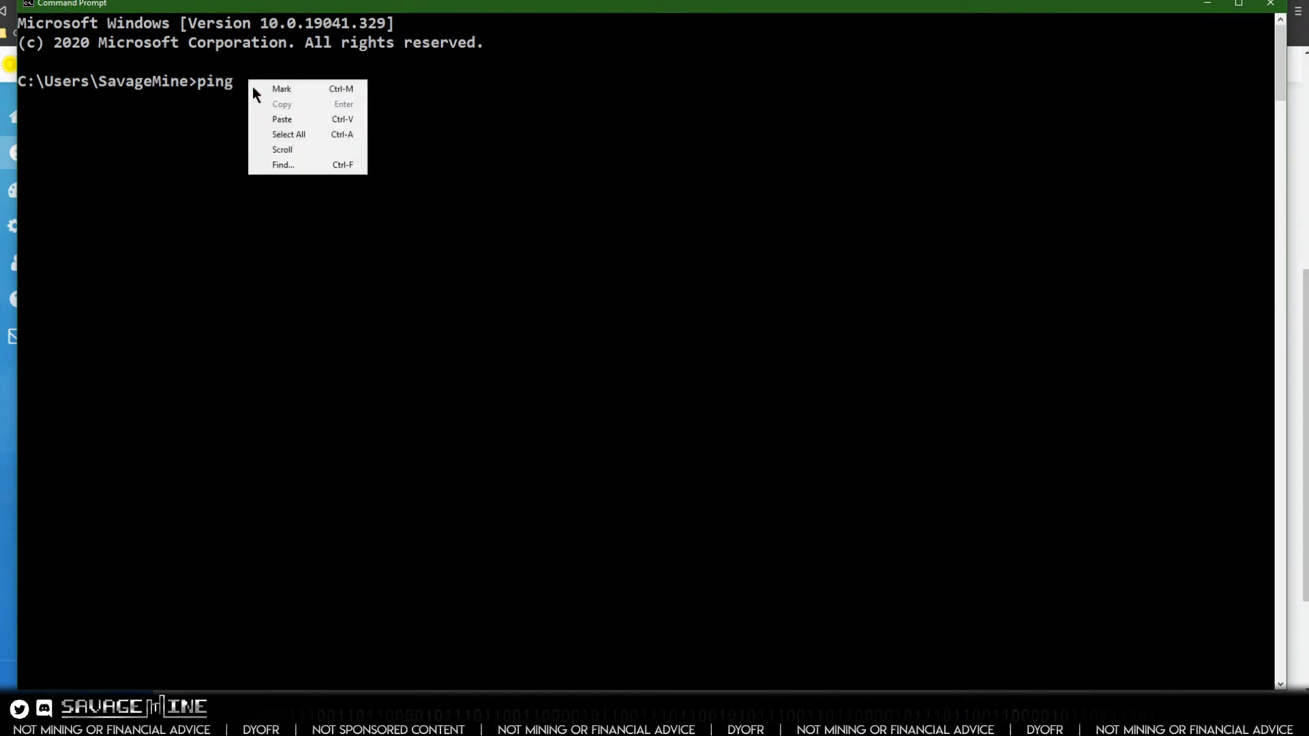
click(277, 119)
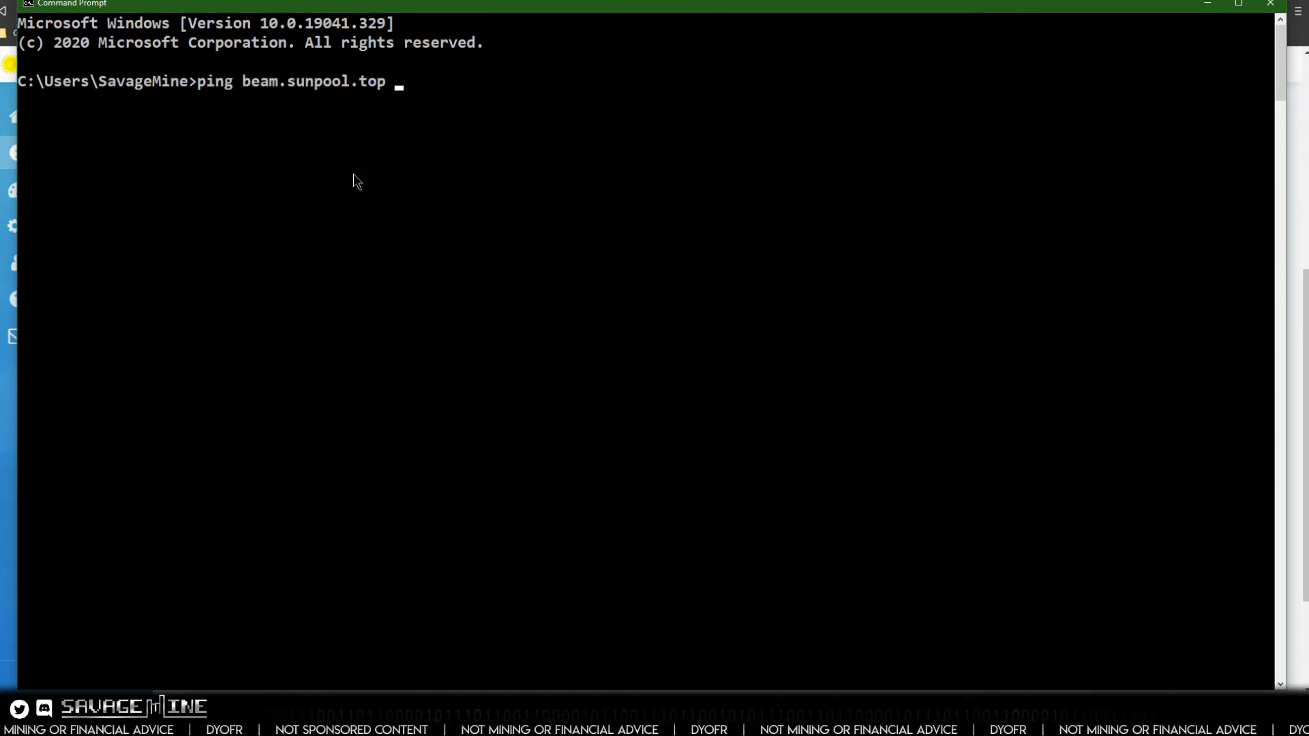
text(-t)
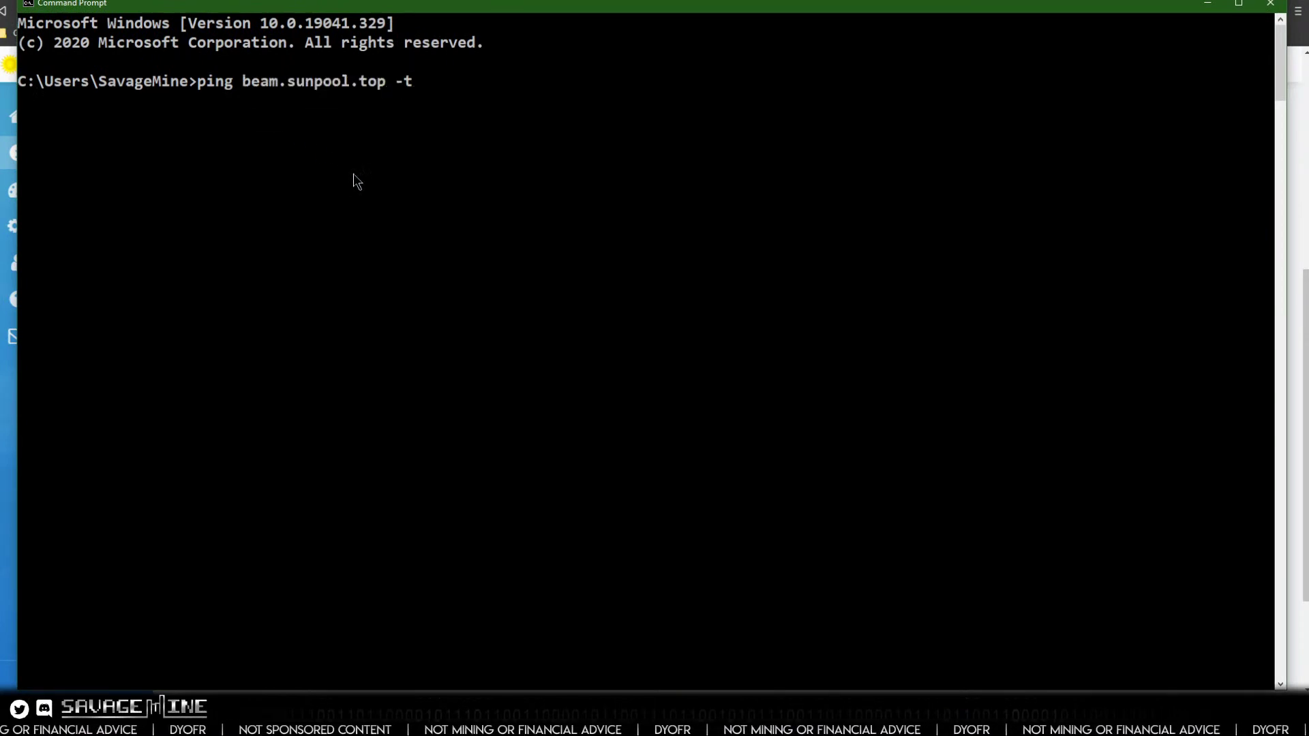
key(Return)
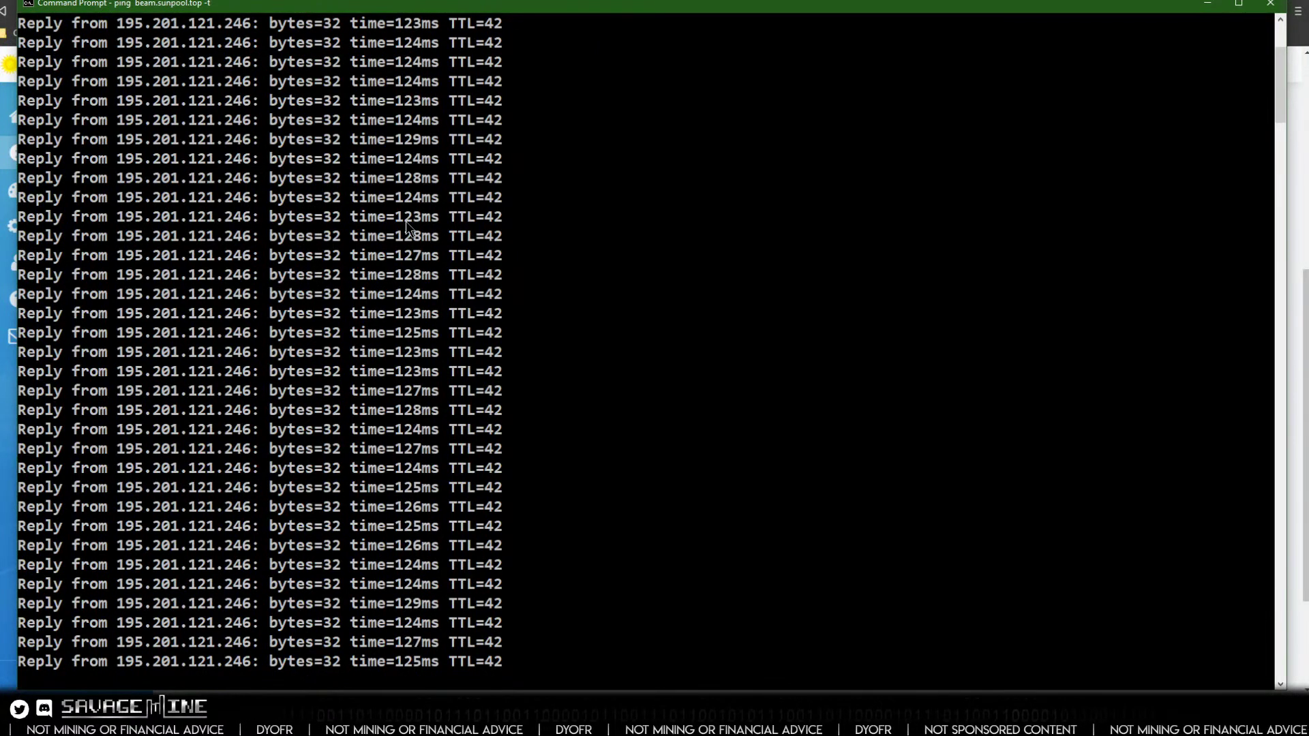
key(ctrl+c)
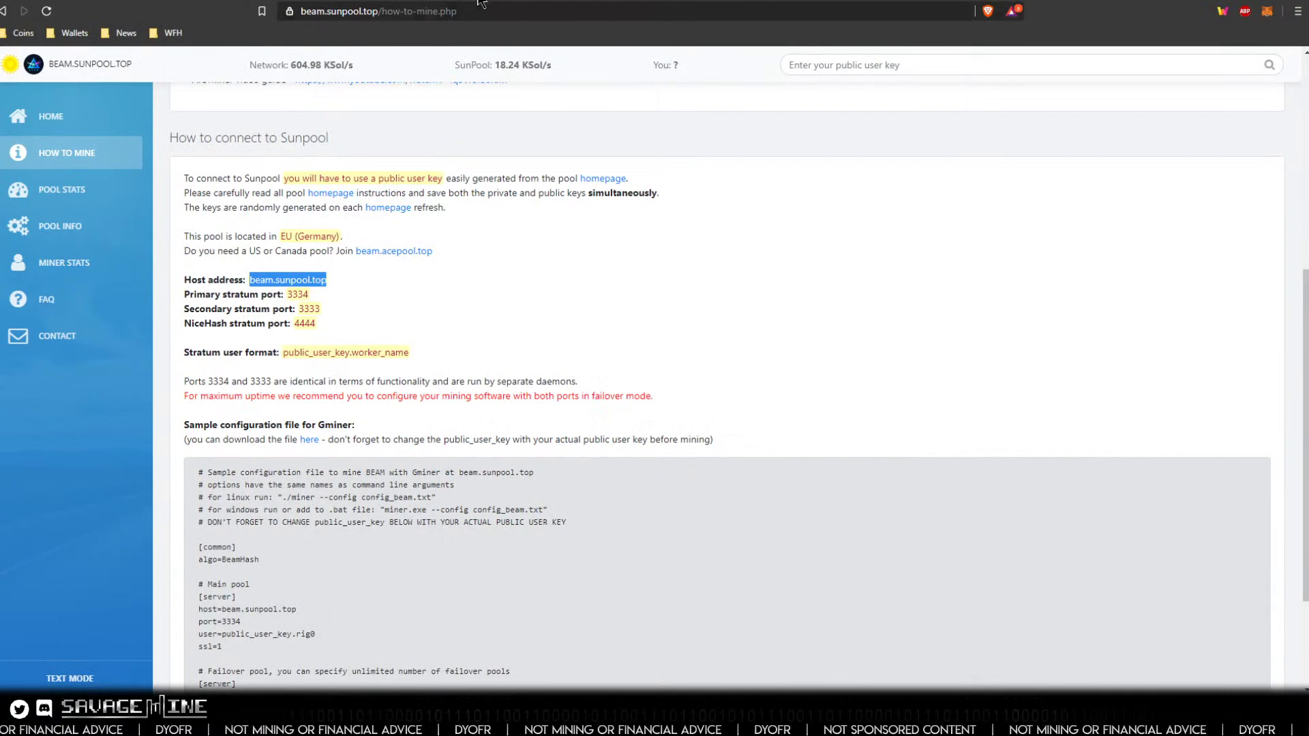
Step: Check the Beam worker's share acceptance in Hive OS from the farm and worker pages, and compare it with the ping statistics
click(481, 4)
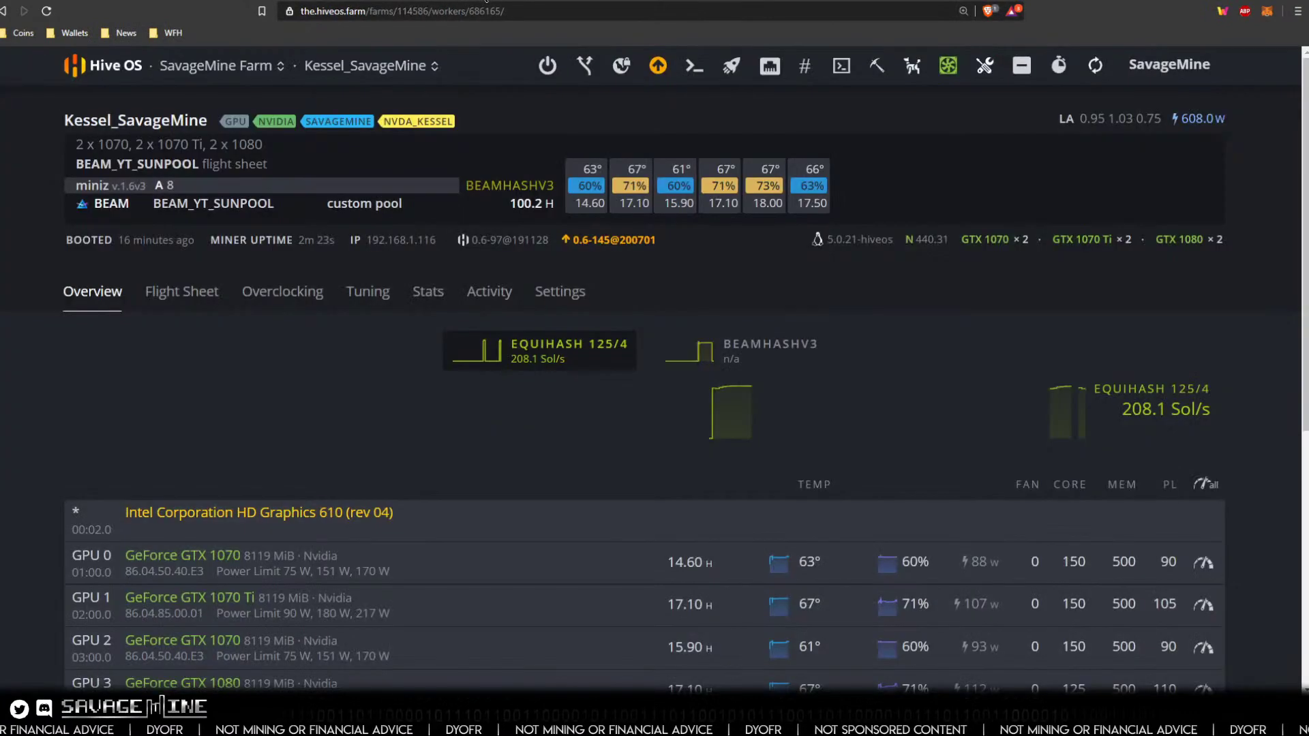
click(219, 73)
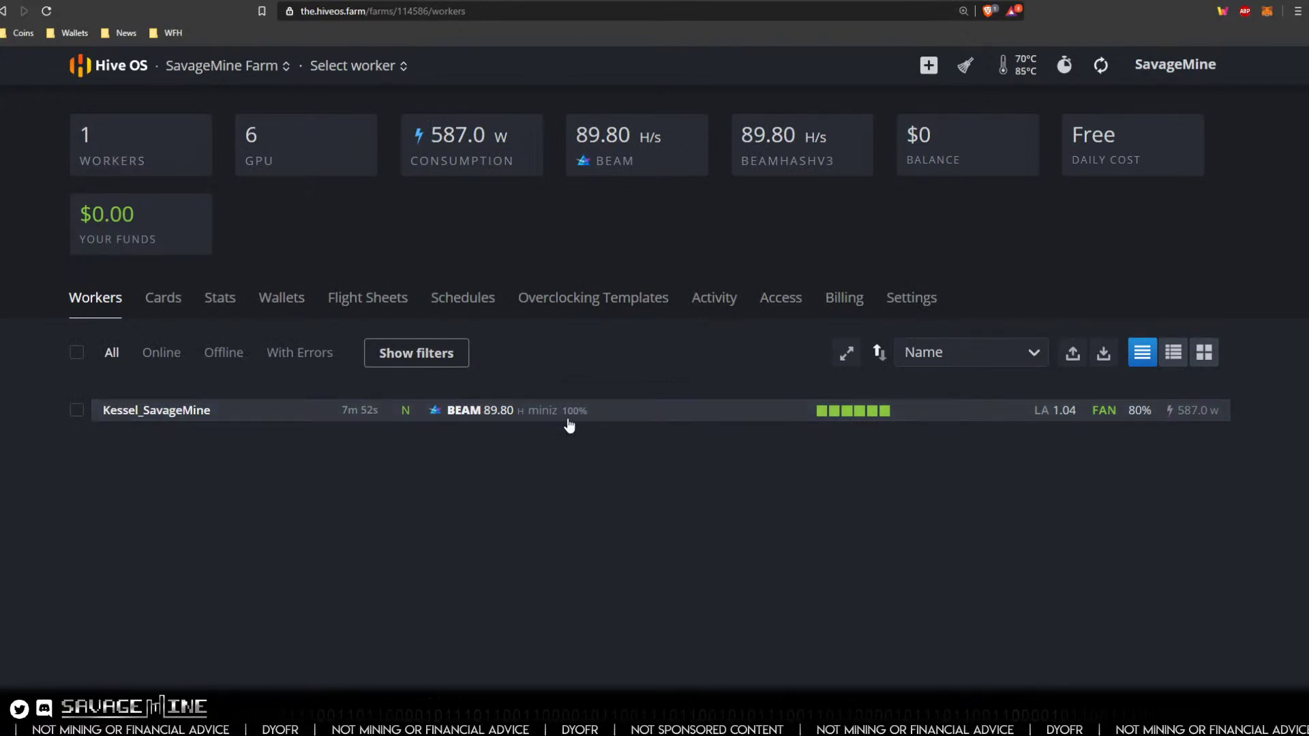
click(197, 411)
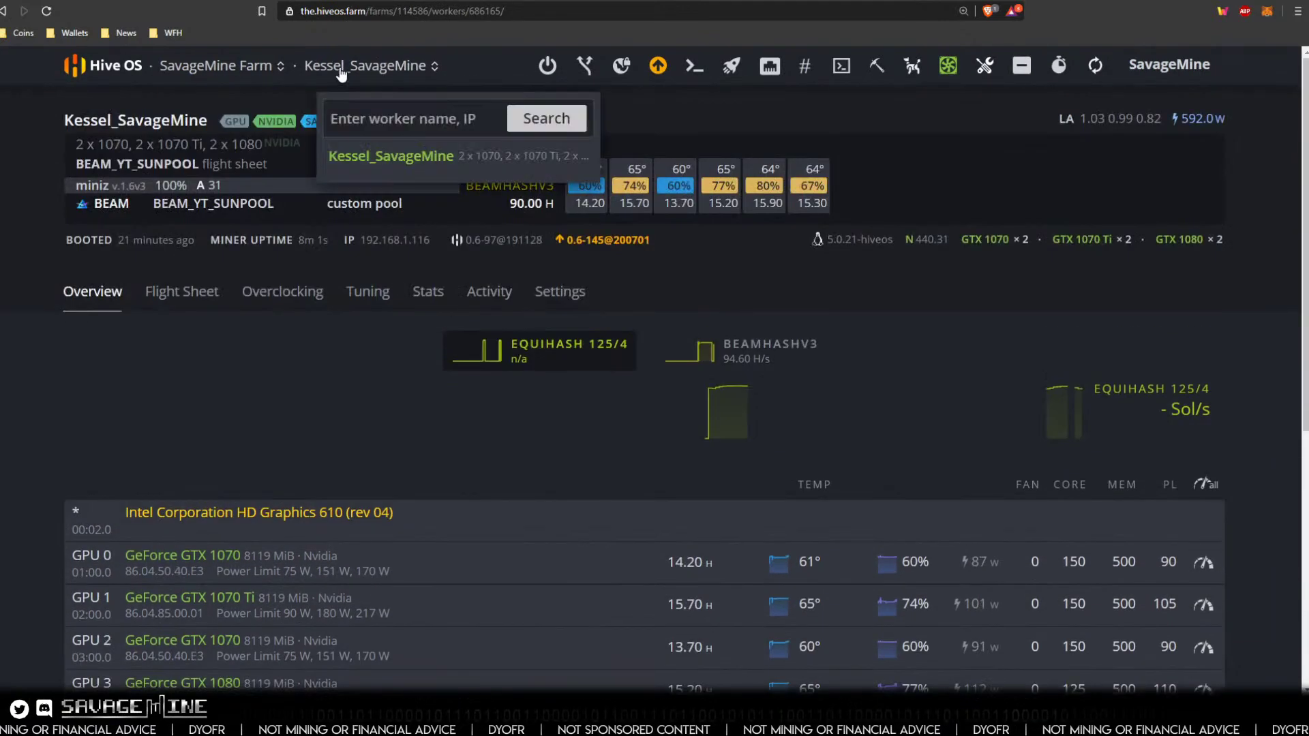
click(223, 66)
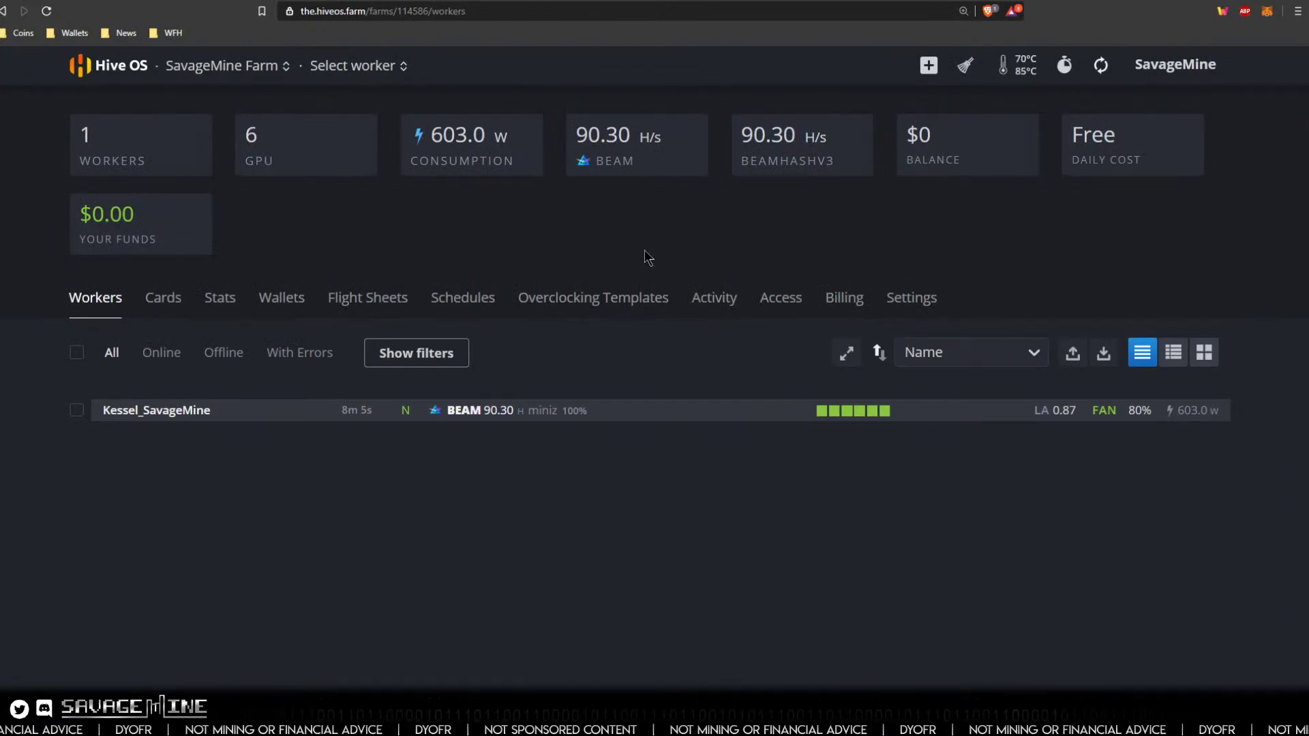
key(alt+Tab)
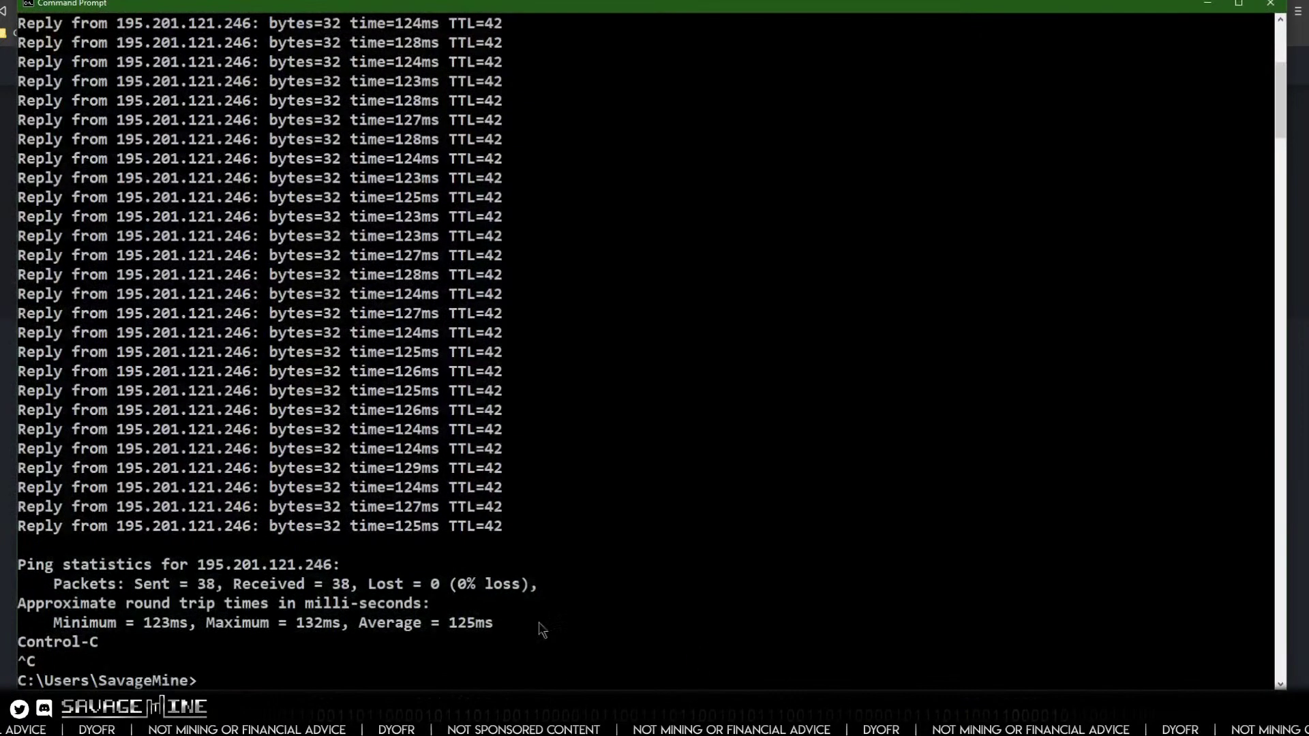
key(alt+Tab)
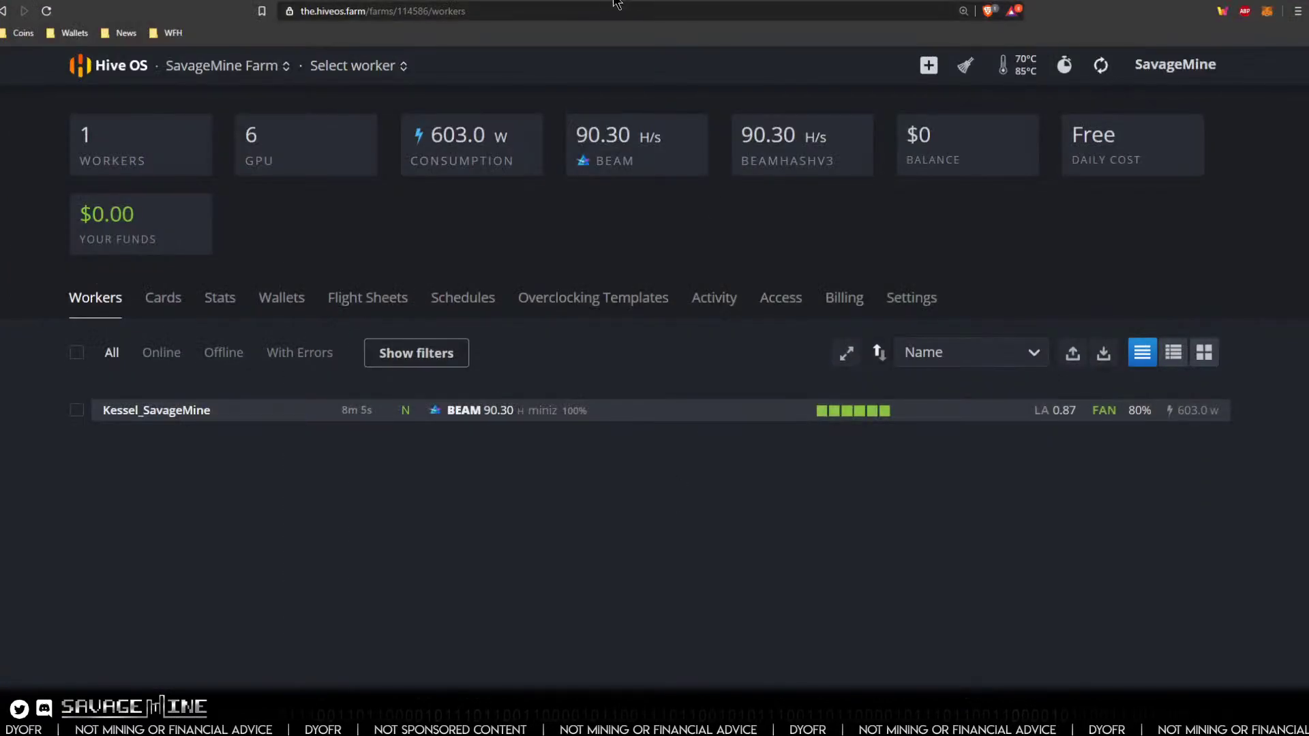
Step: Copy the US/Canada pool address beam.acepool.top from Sunpool's How to connect instructions
click(1133, 2)
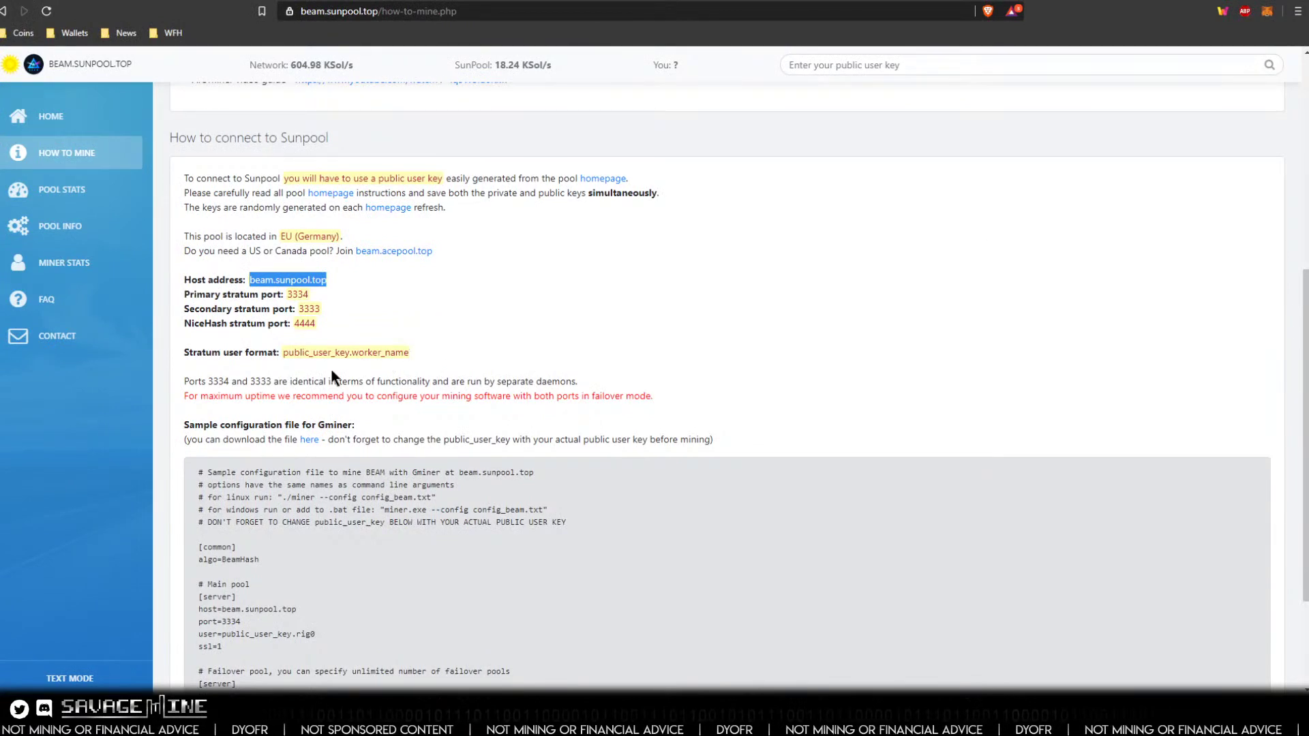
scroll(330, 372, up, 3)
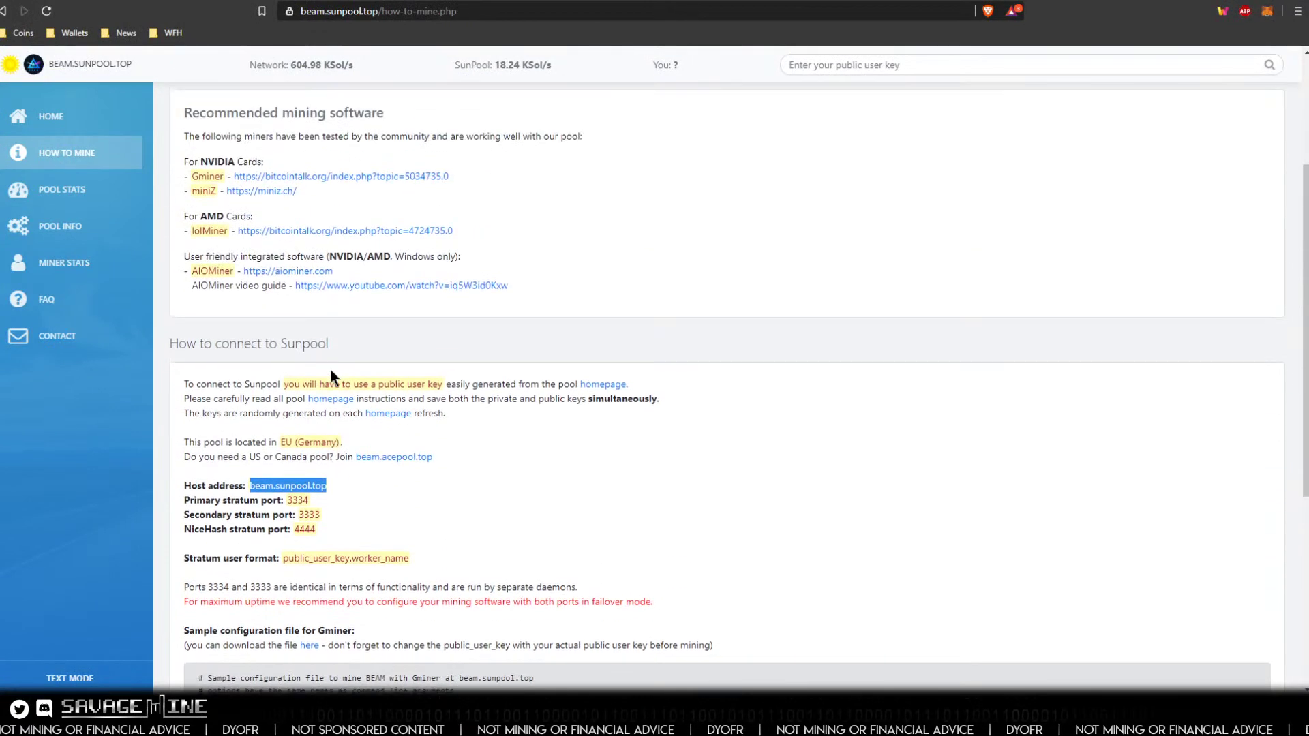
drag(432, 456, 355, 455)
right_click(367, 456)
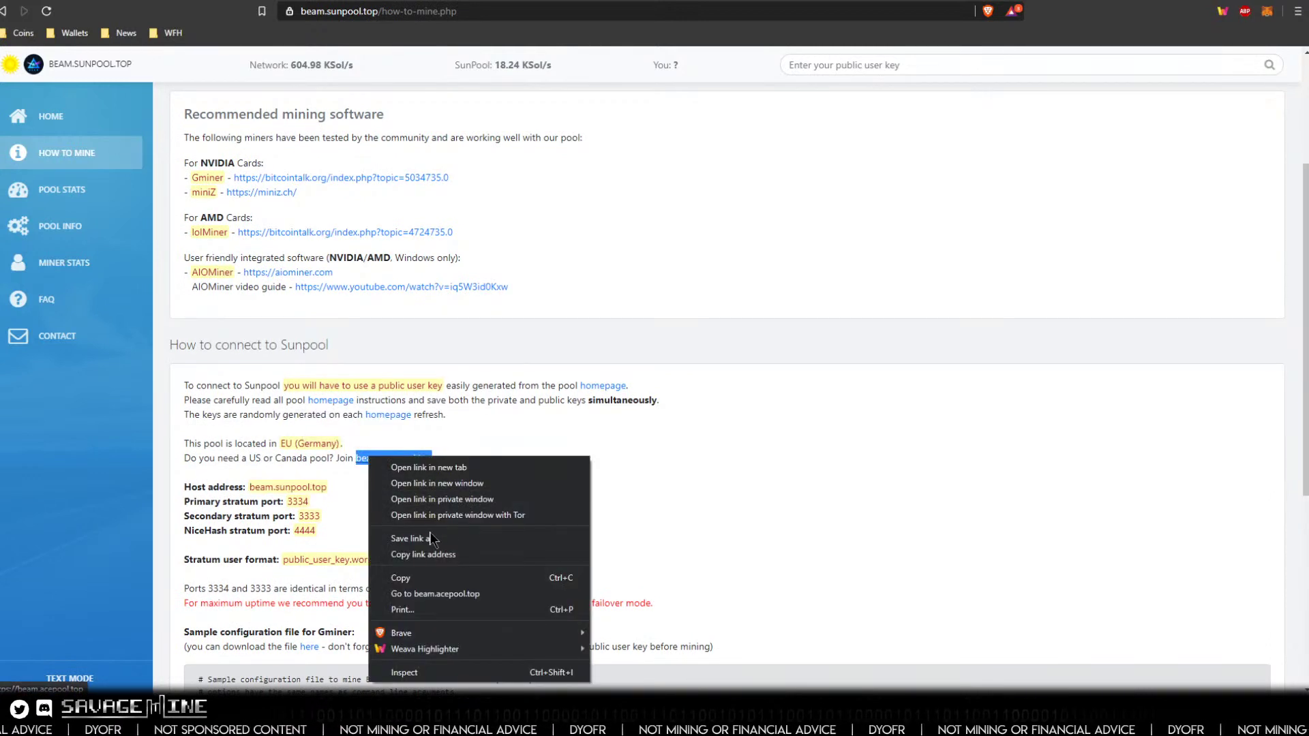
click(416, 580)
Step: In Command Prompt, recall the previous ping command and replace its target with beam.acepool.top
key(alt+Tab)
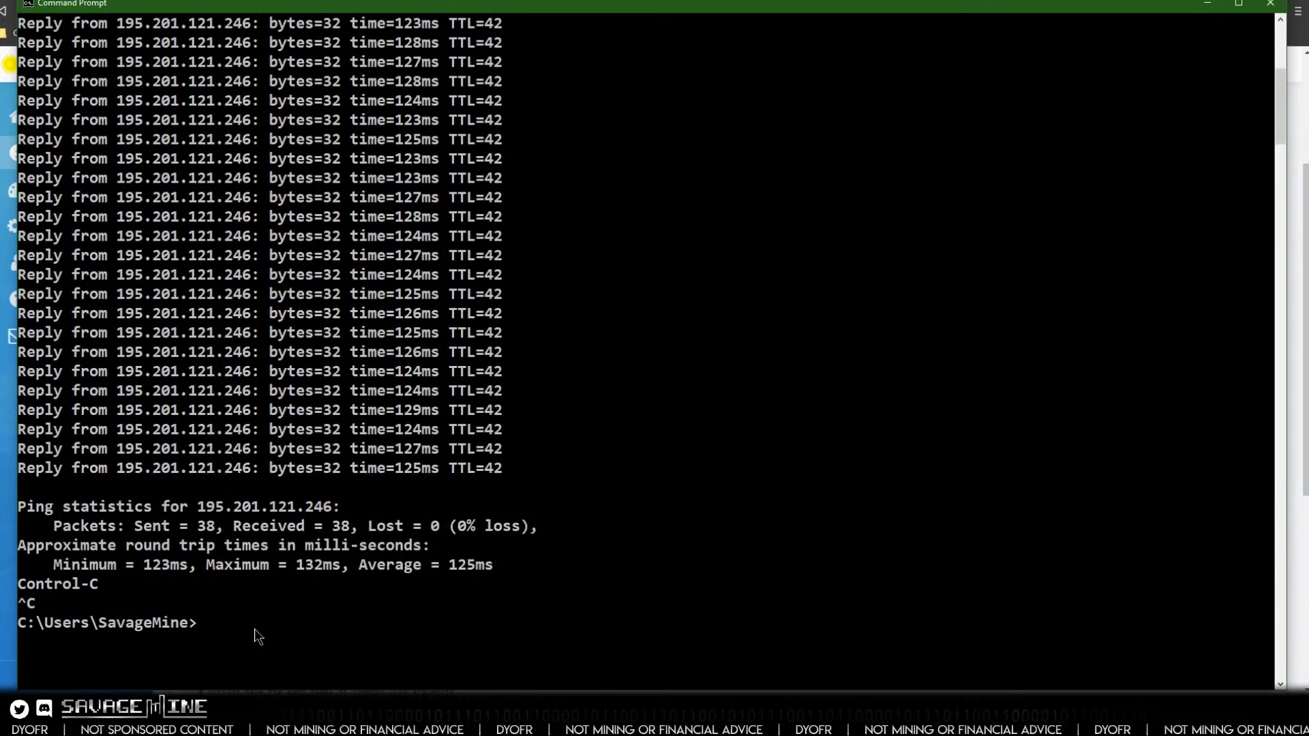
key(Up)
key(BackSpace)
key(BackSpace)
key(BackSpace)
key(BackSpace)
key(BackSpace)
key(BackSpace)
key(BackSpace)
key(BackSpace)
key(BackSpace)
key(BackSpace)
key(BackSpace)
key(BackSpace)
key(BackSpace)
key(BackSpace)
key(BackSpace)
key(BackSpace)
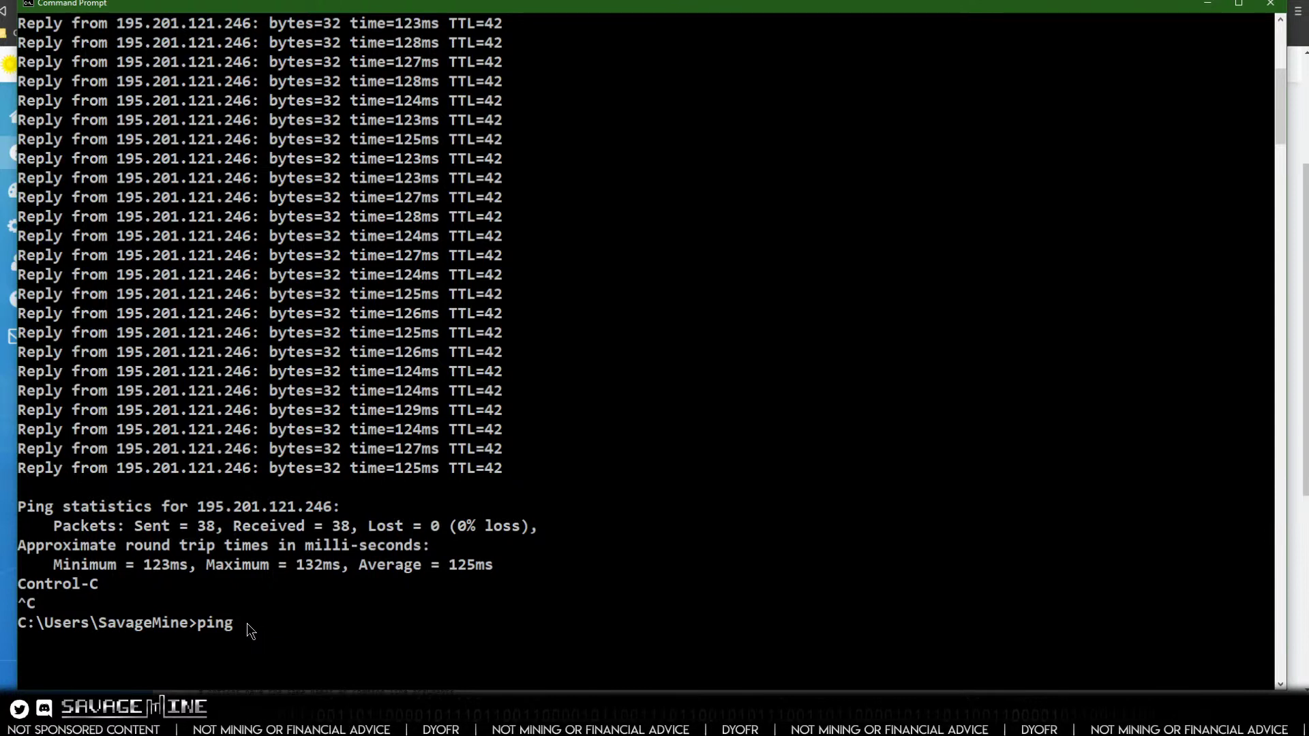
right_click(247, 623)
click(283, 567)
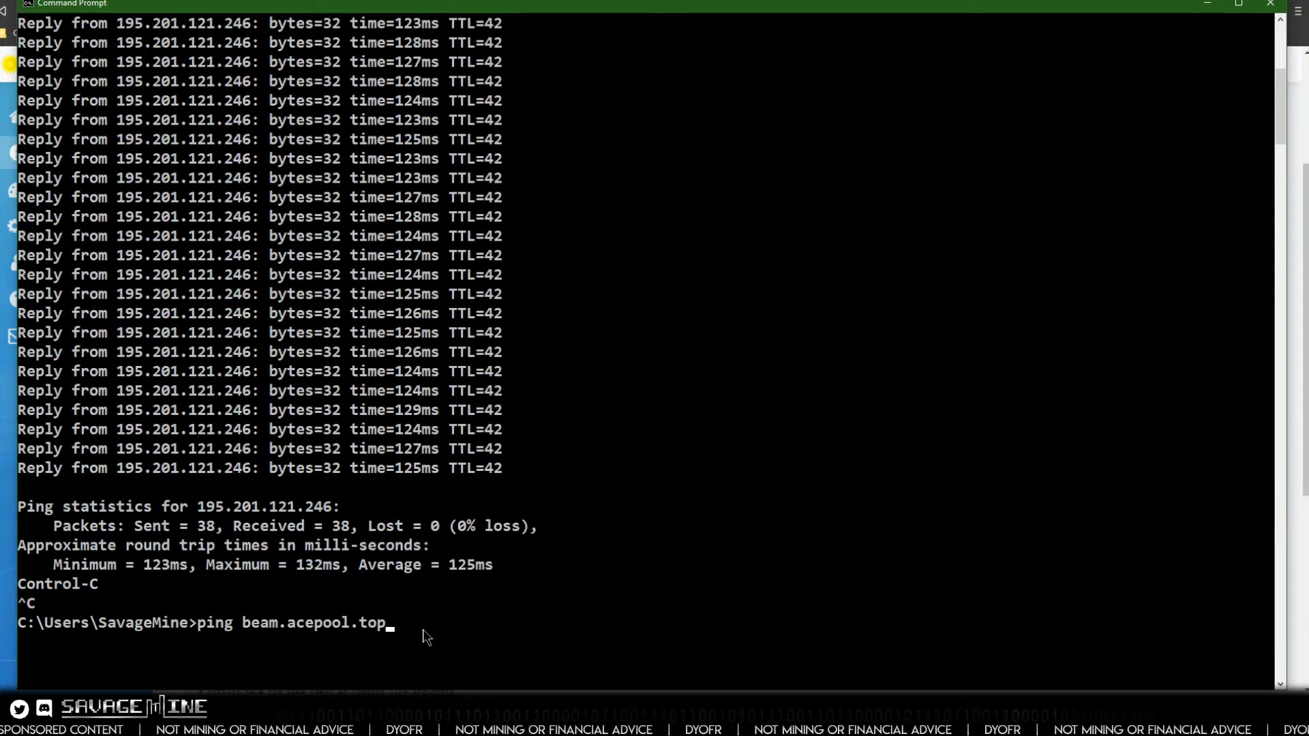
Step: Run the beam.acepool.top ping continuously with -t, stop it and close Command Prompt
text(-)
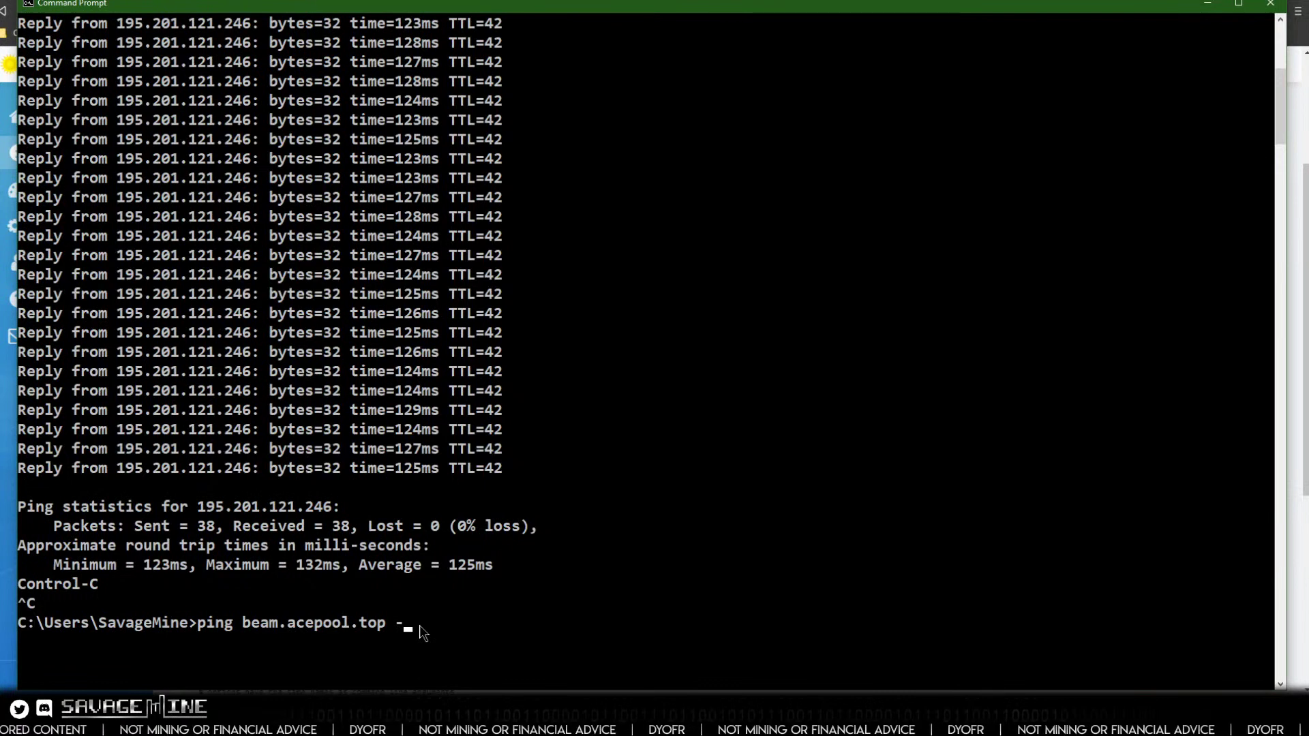
text(t)
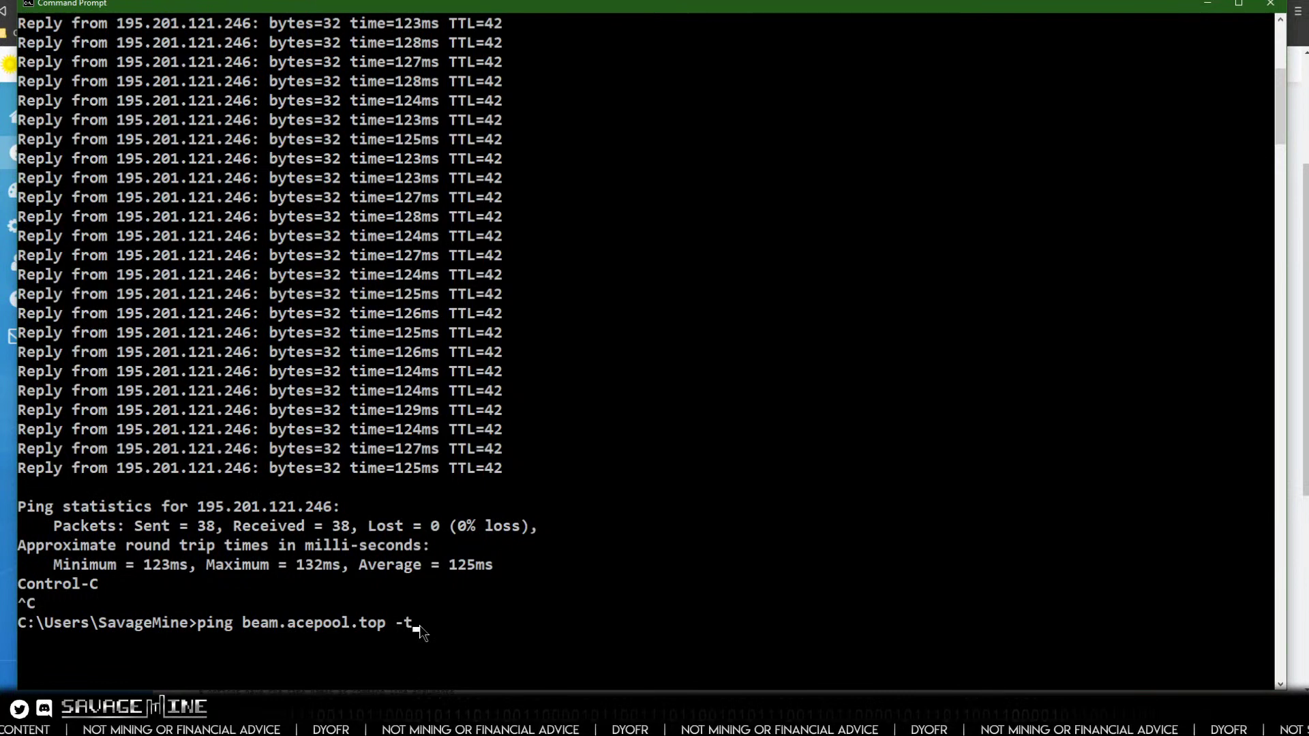
key(Return)
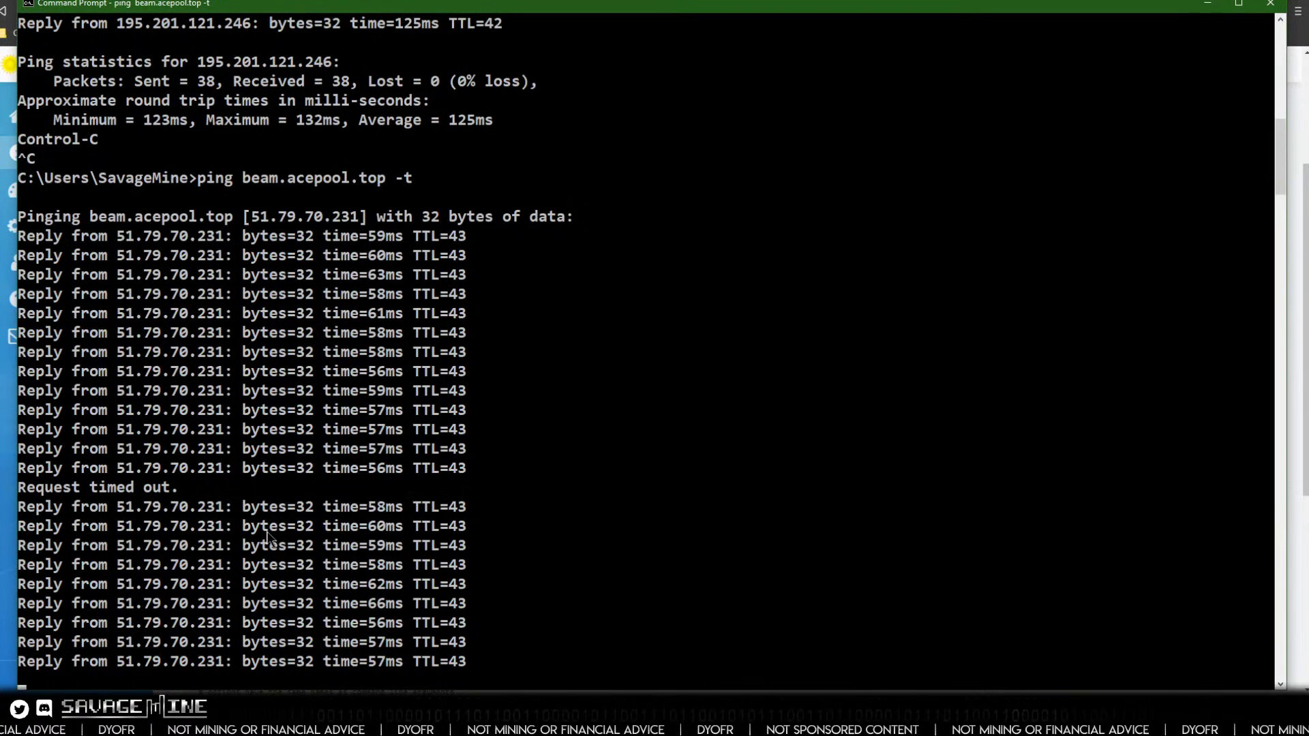
key(ctrl+c)
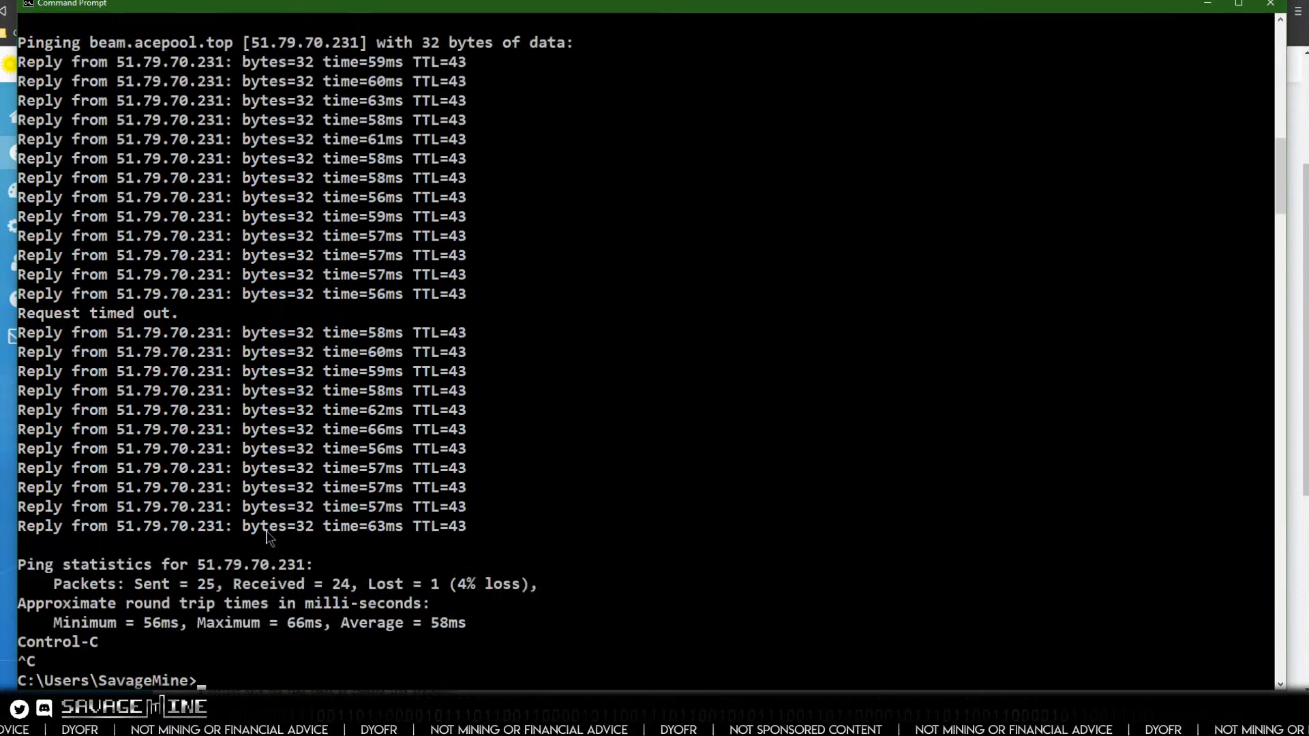
click(1270, 3)
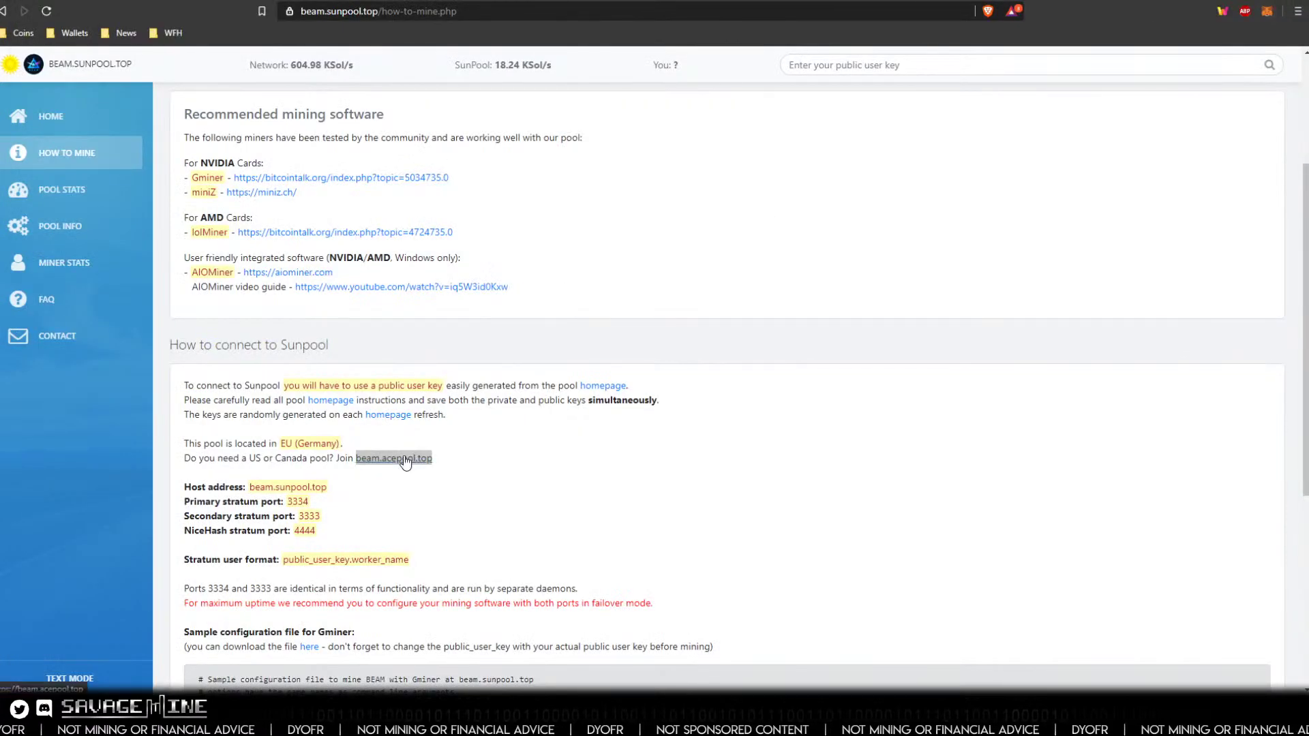
Step: Open the Acepool homepage from Sunpool's instructions and examine the server location and EU pool note under Why mine on Acepool
scroll(497, 387, up, 1)
scroll(498, 387, up, 3)
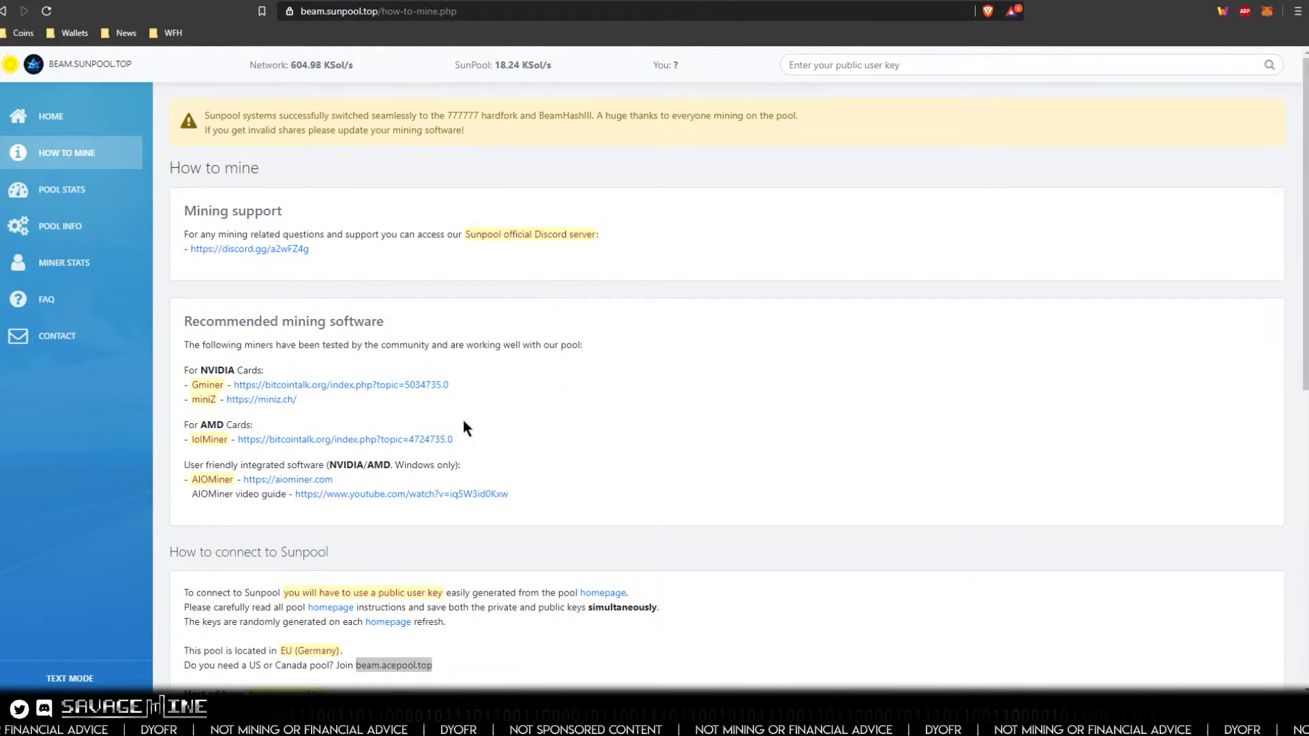
scroll(453, 442, down, 3)
click(399, 458)
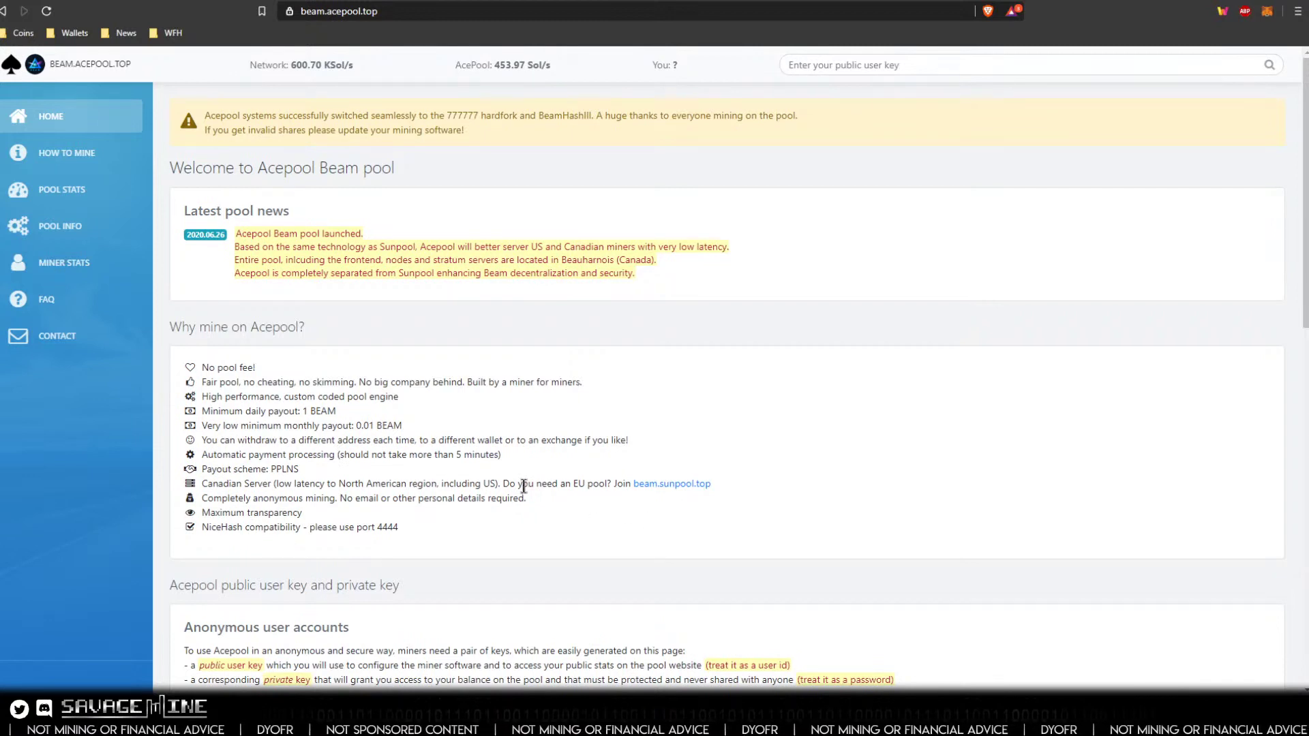
drag(504, 484, 610, 486)
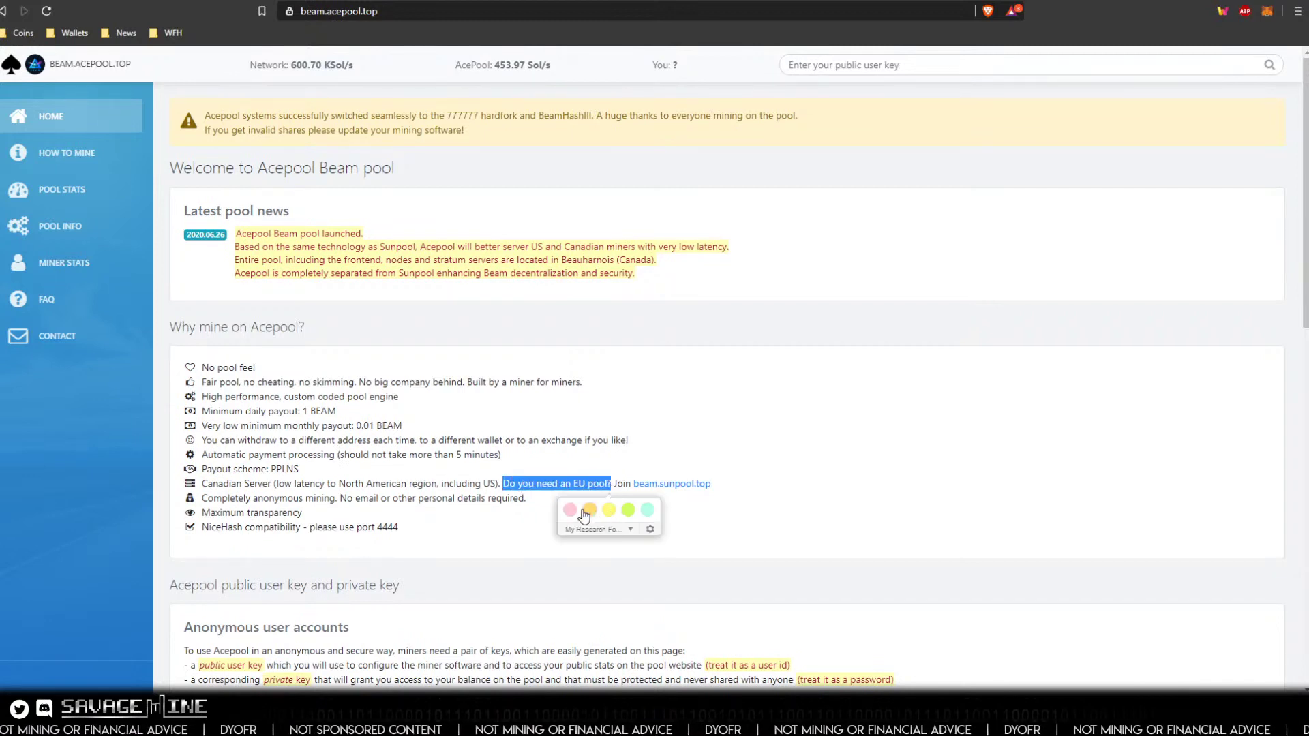
click(515, 525)
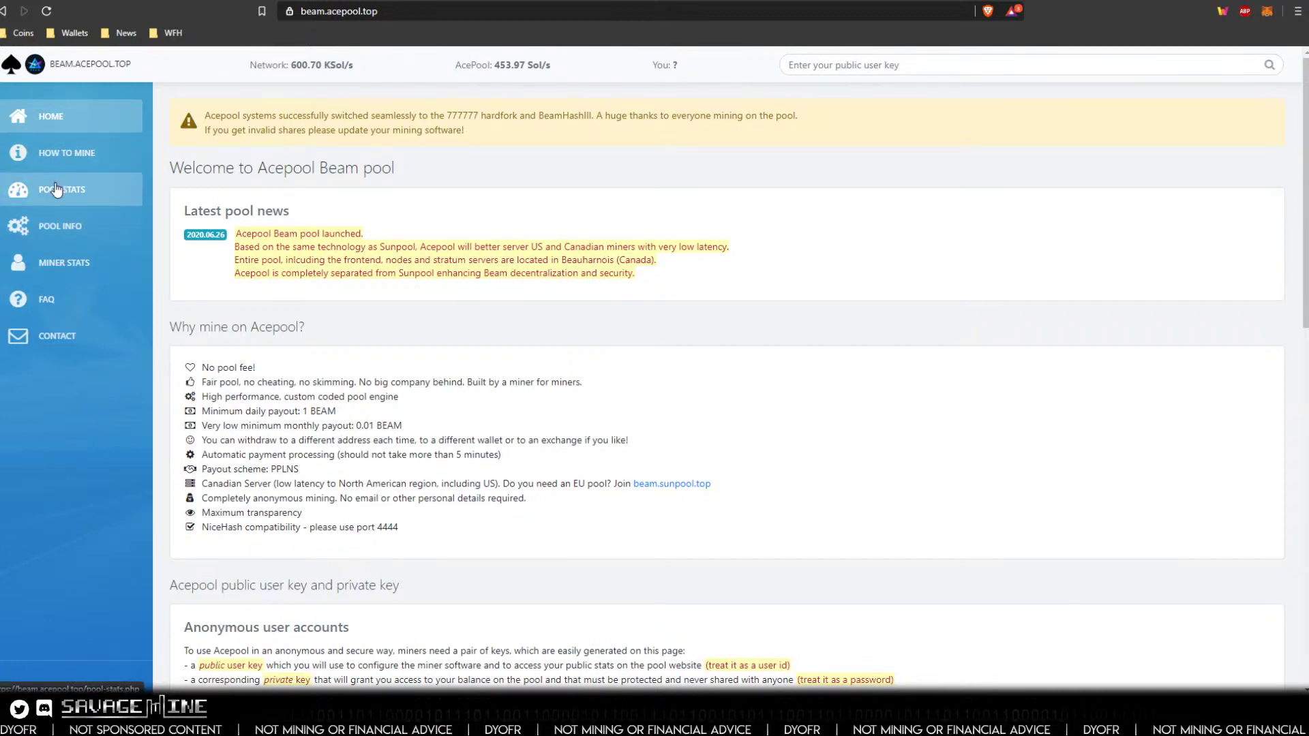
Step: View Acepool's miner stats page, then return to its homepage and look over the public and private key section
click(68, 267)
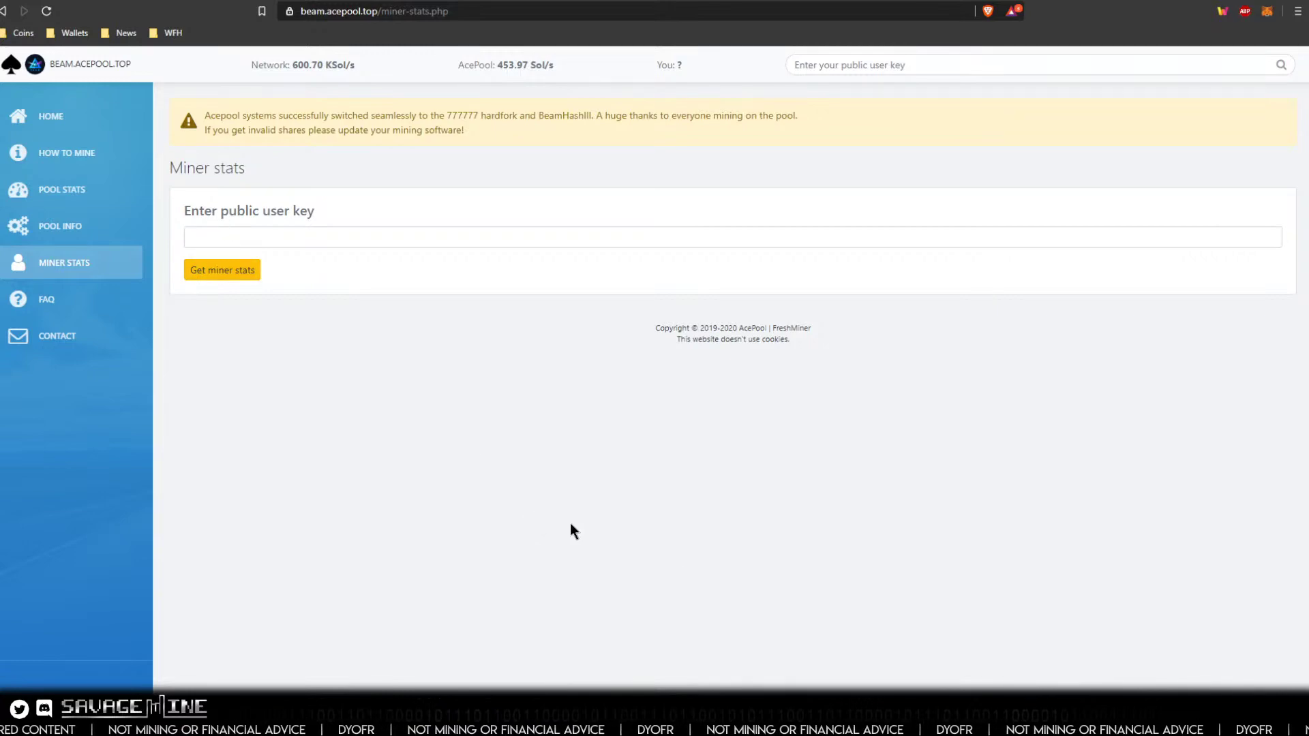
click(45, 117)
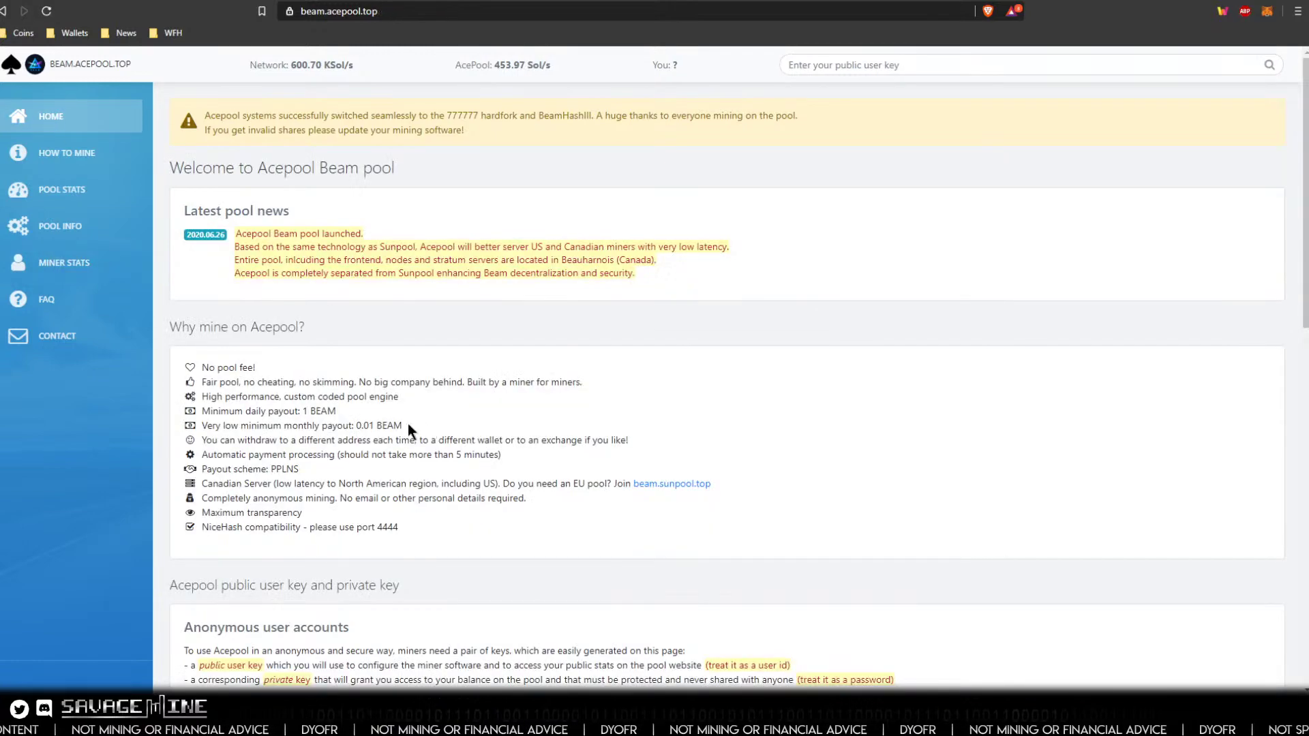
scroll(407, 423, down, 10)
scroll(406, 423, up, 5)
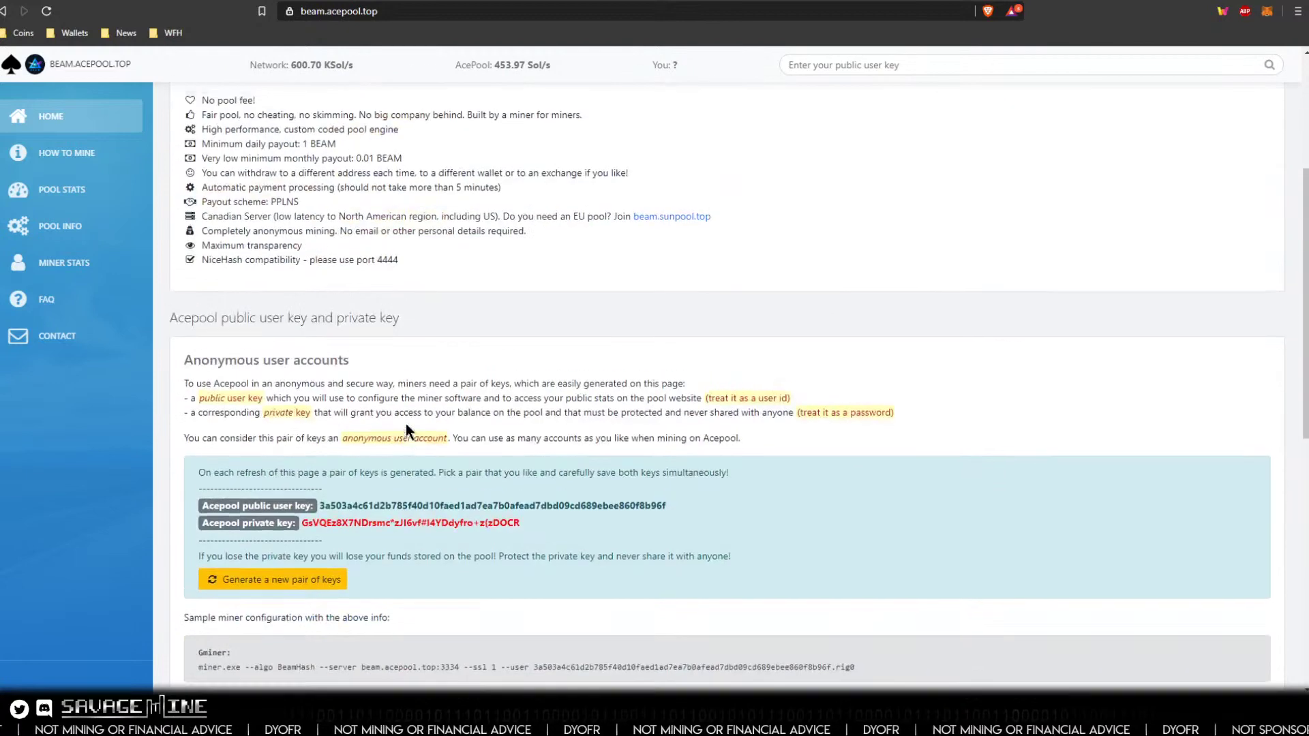
scroll(406, 423, up, 4)
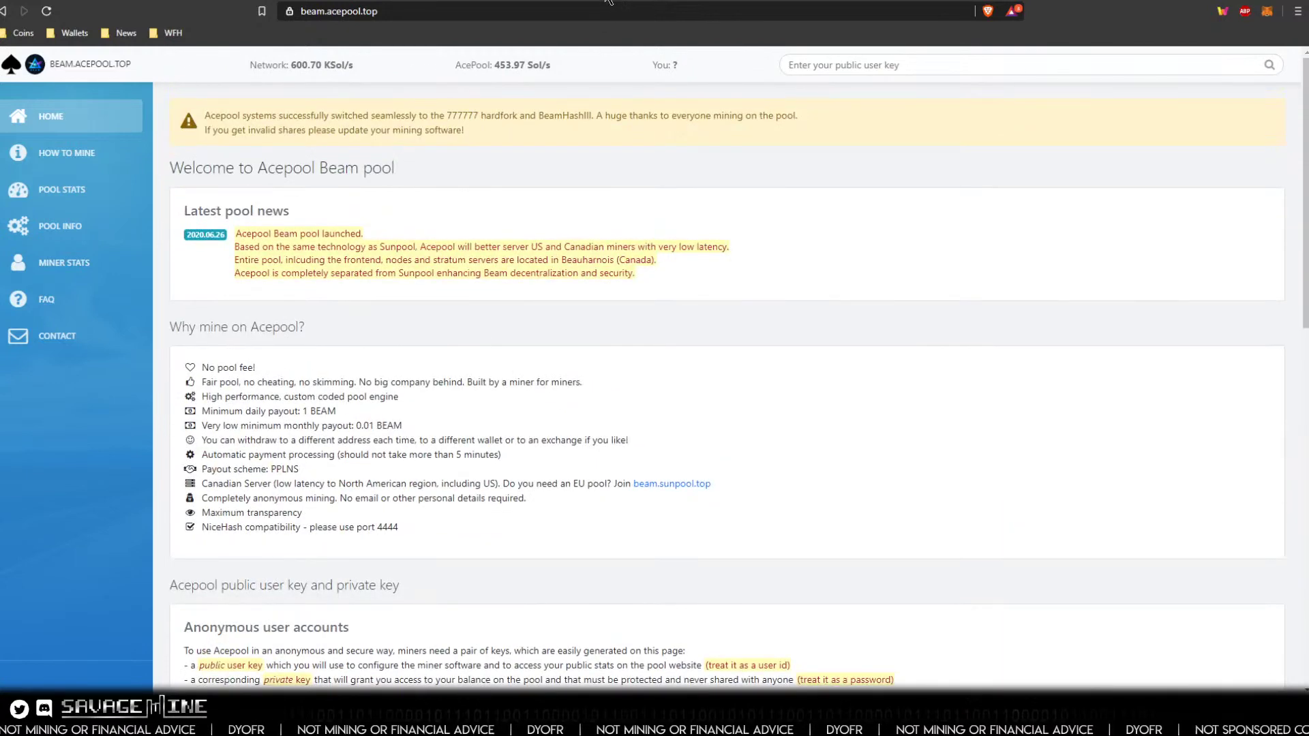
Step: Switch to the MiningPoolStats Beam page and look through the pool list, including sunpool.top and acepool.top
click(608, 1)
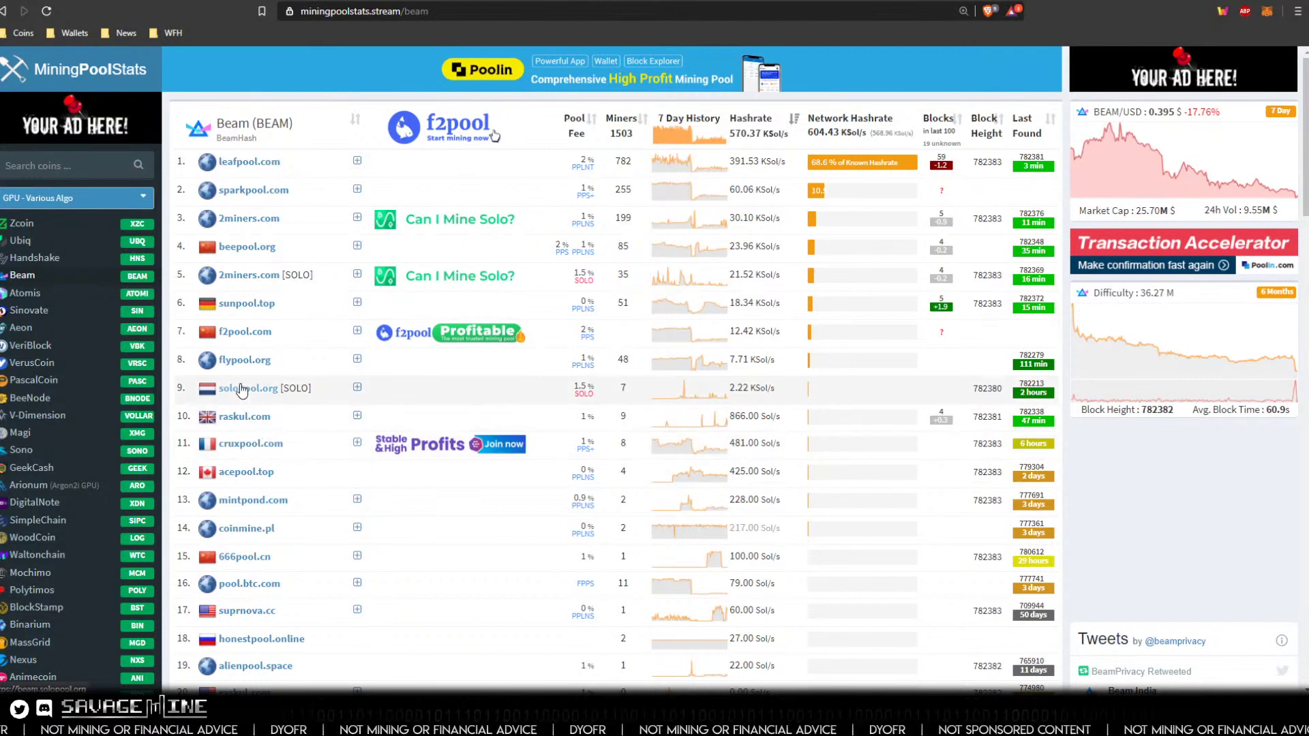
scroll(251, 436, down, 2)
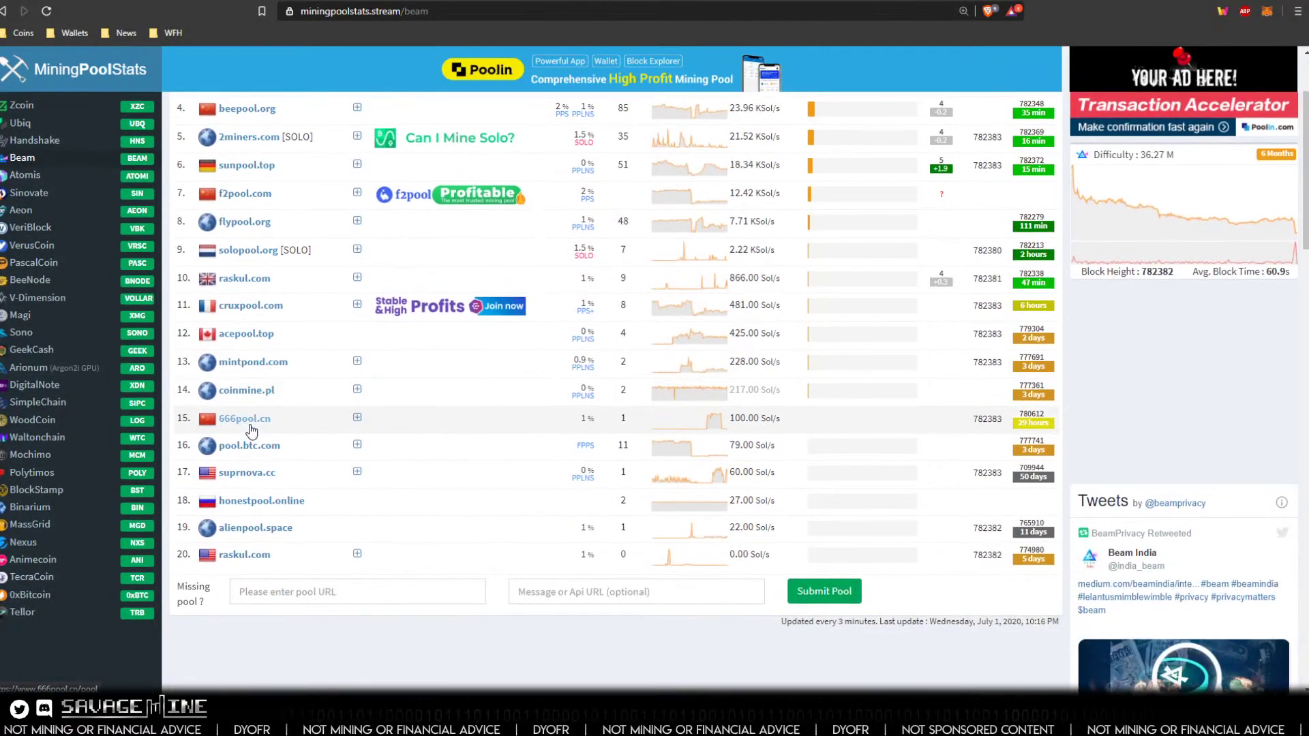
scroll(257, 424, up, 1)
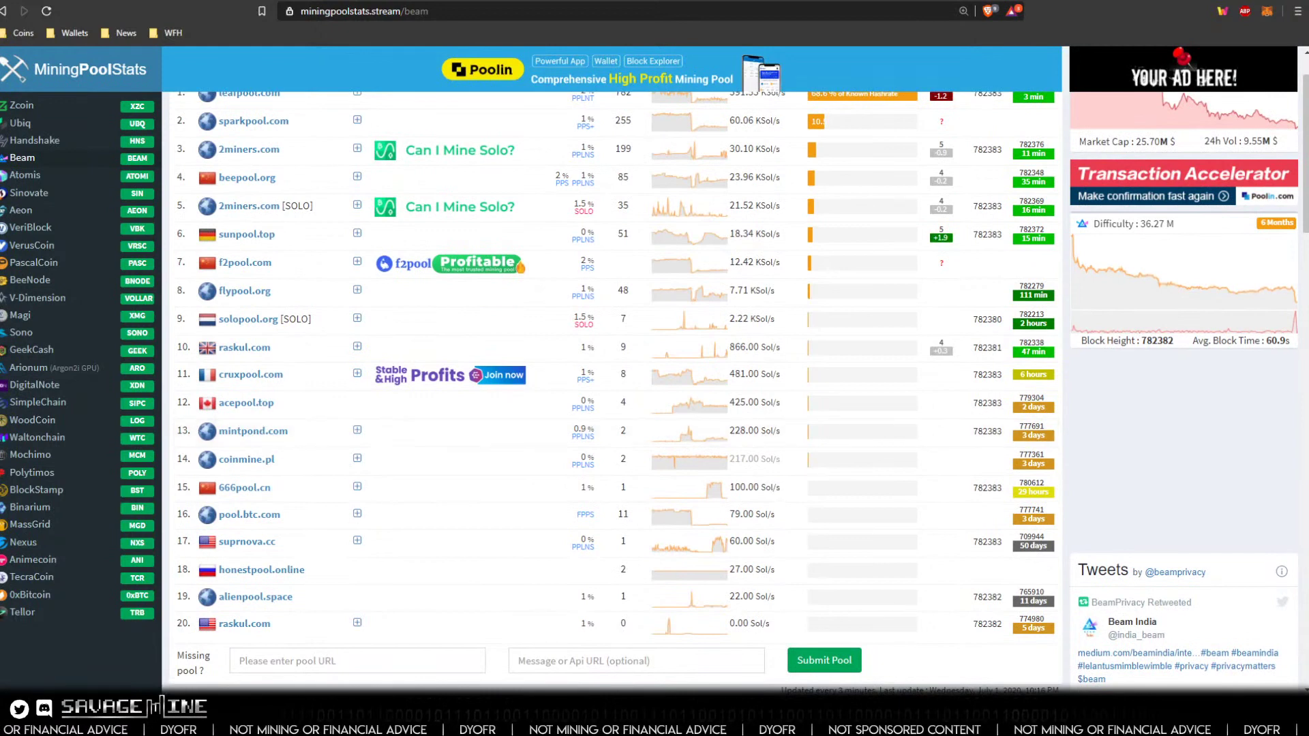
Step: Switch to Beam Wallet, maximize it, examine the details of the received mining transaction and put the wallet away
key(alt+Tab)
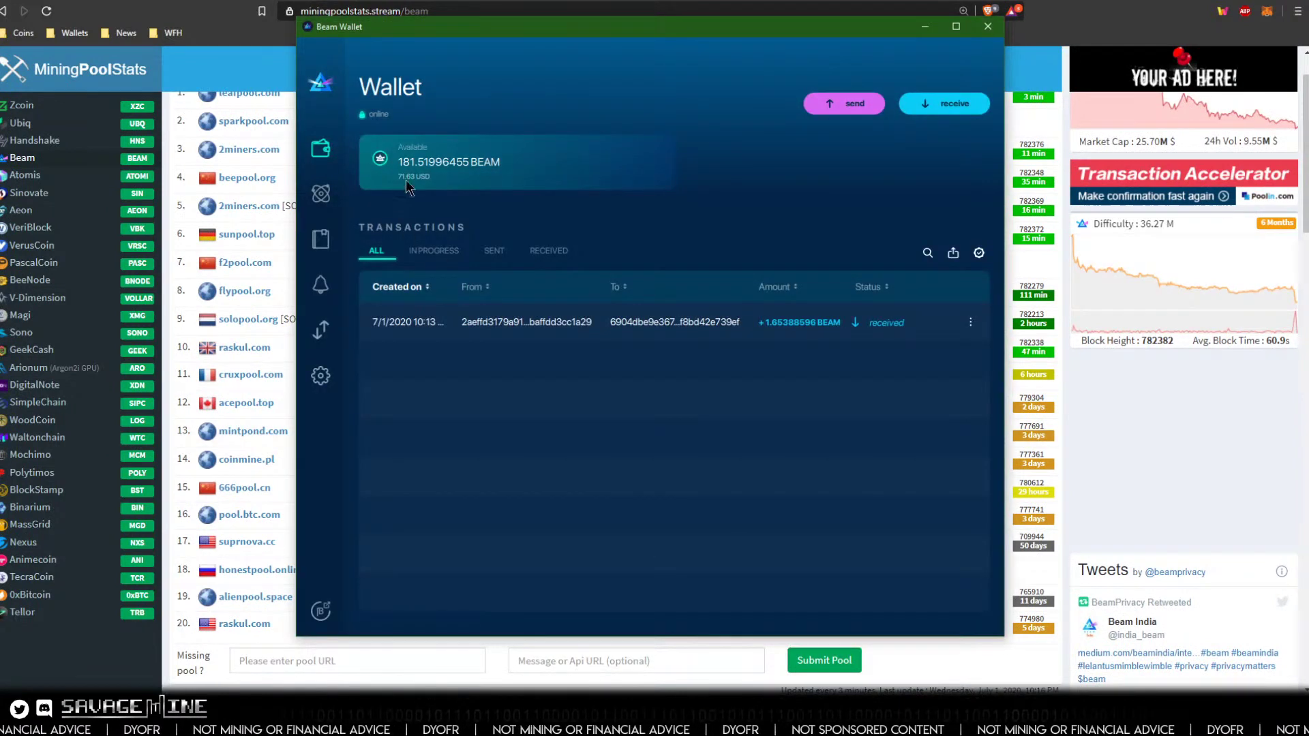
click(956, 26)
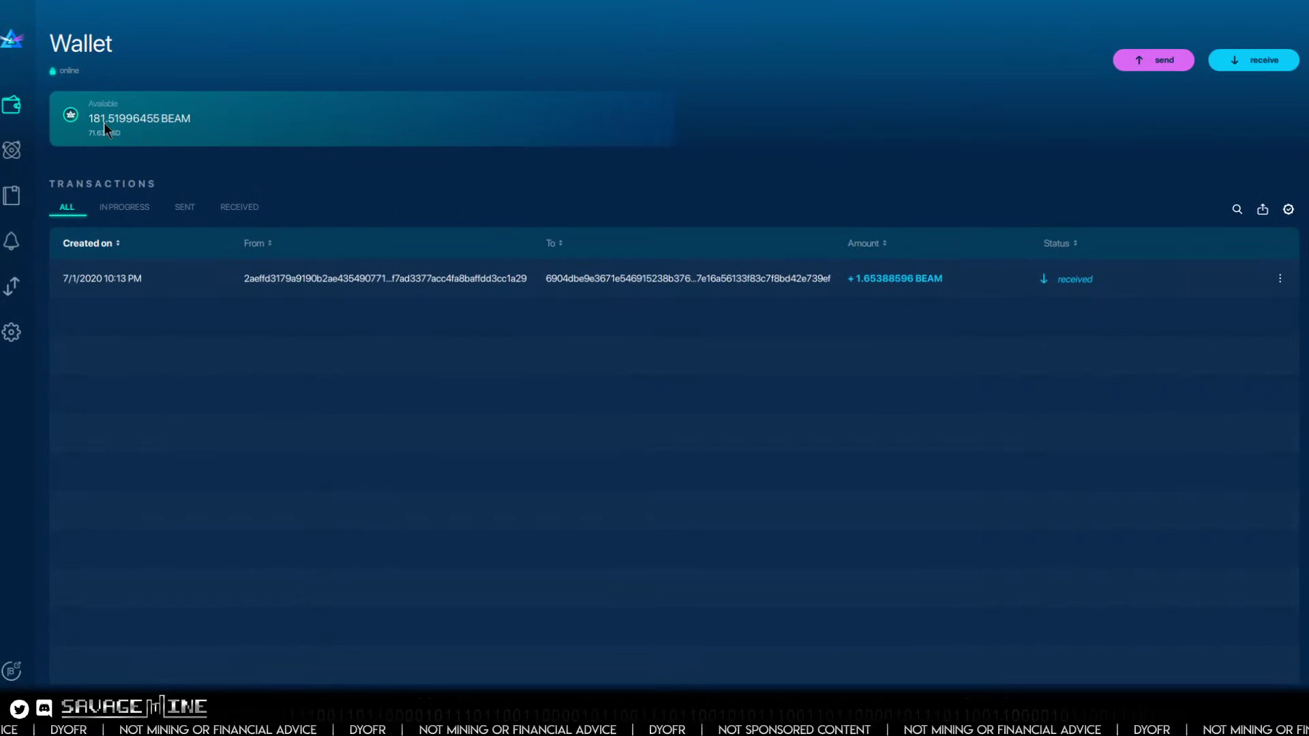
click(86, 278)
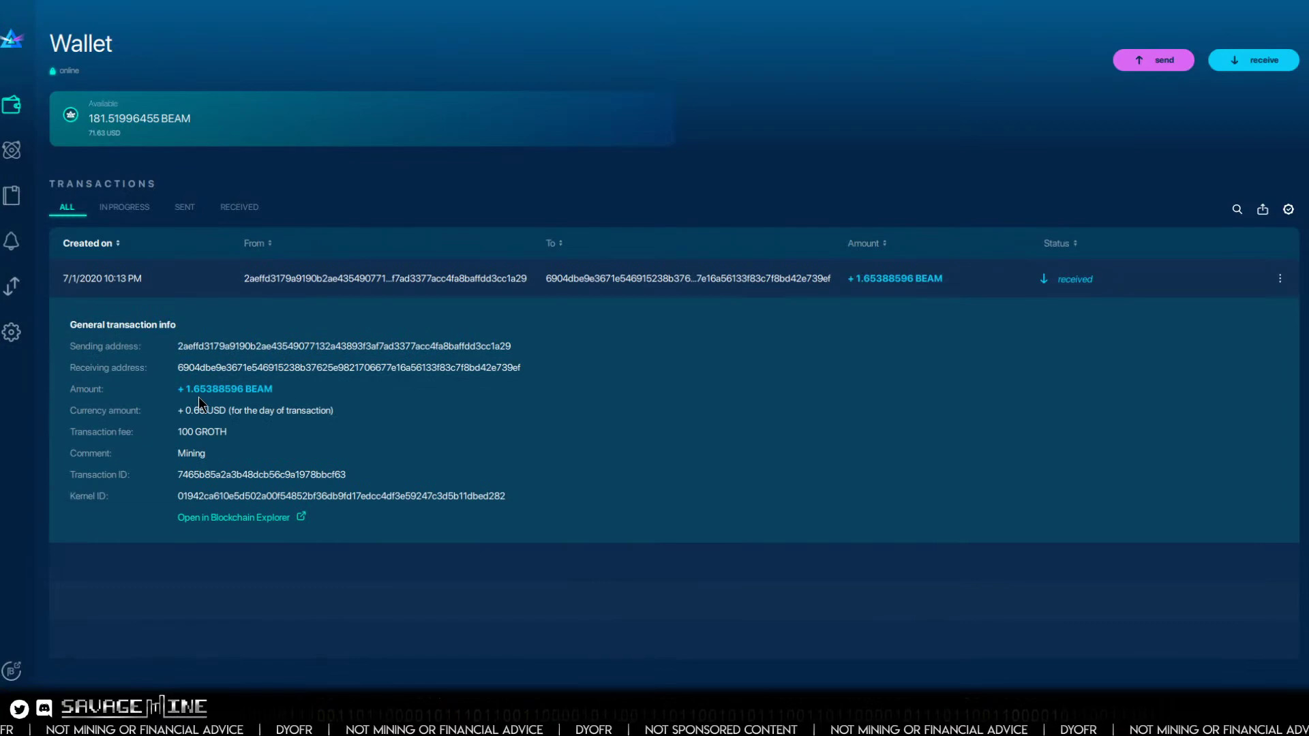
click(1238, 2)
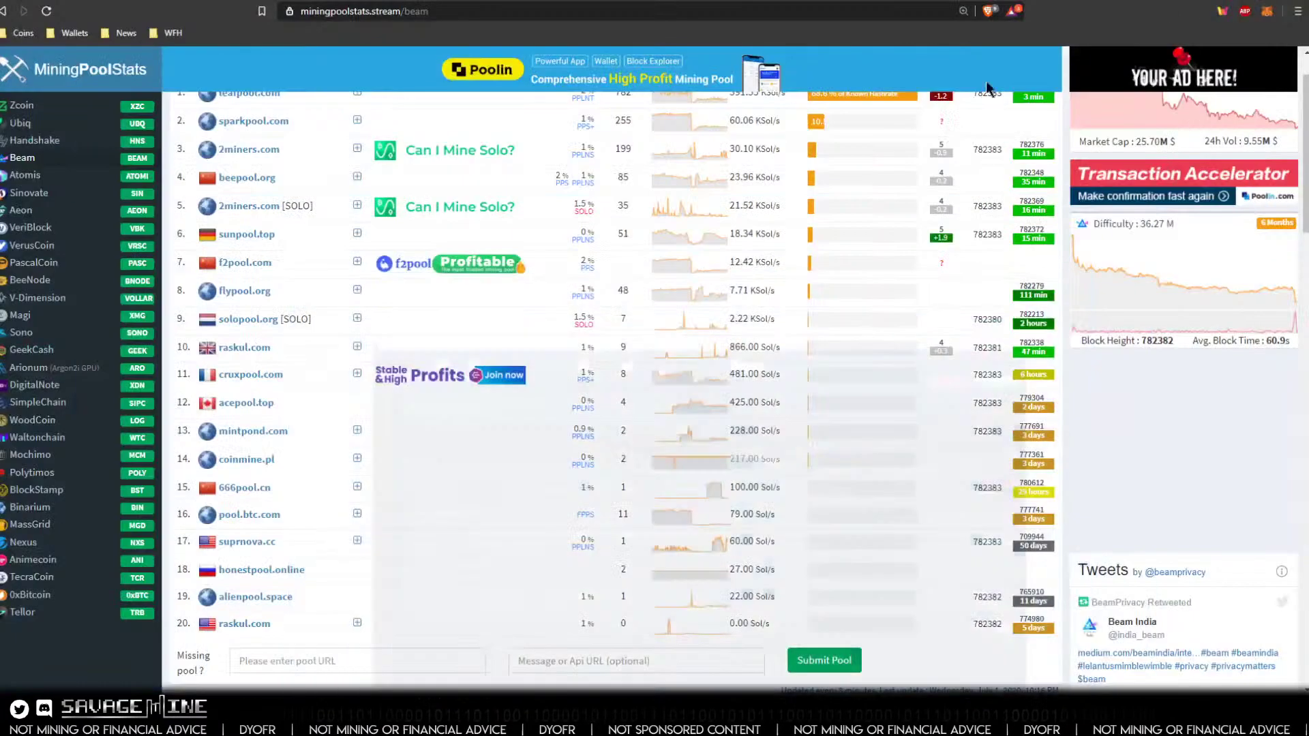
Step: Return to the Acepool site and go back through its visited pages to Sunpool's How to Mine page
click(246, 403)
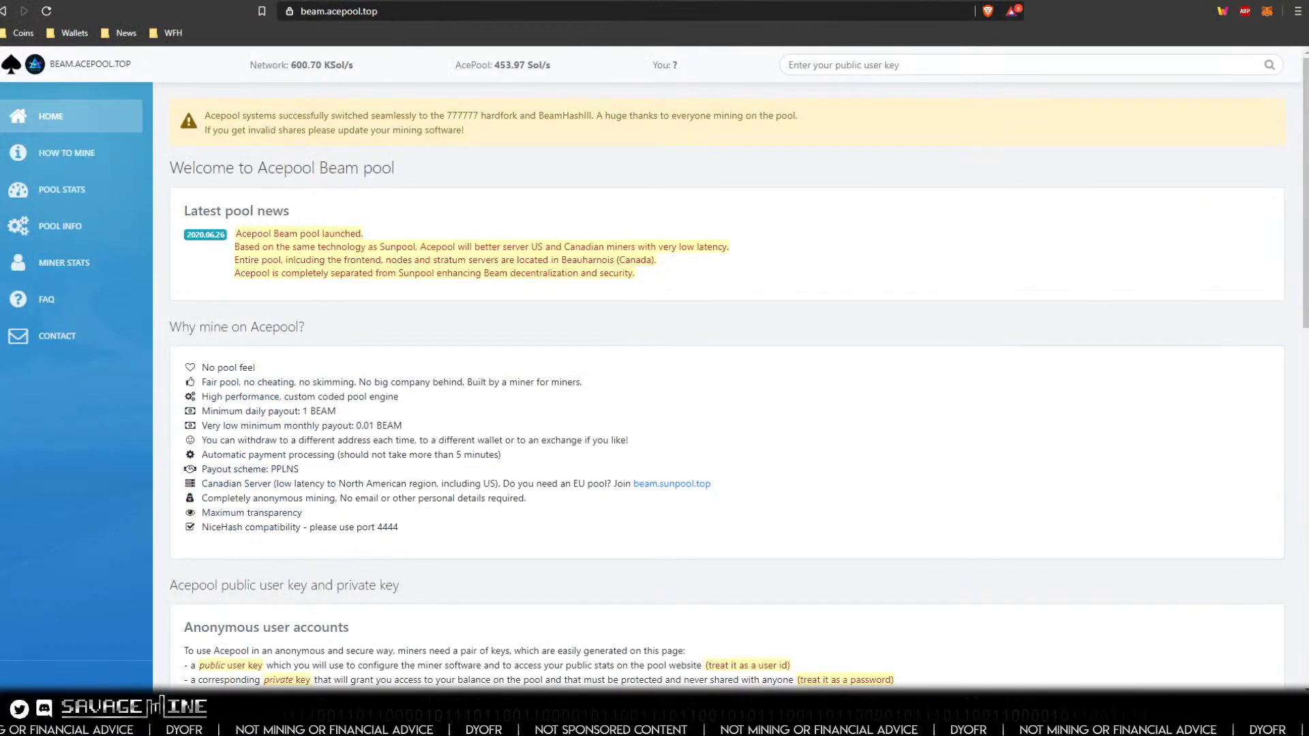
click(3, 12)
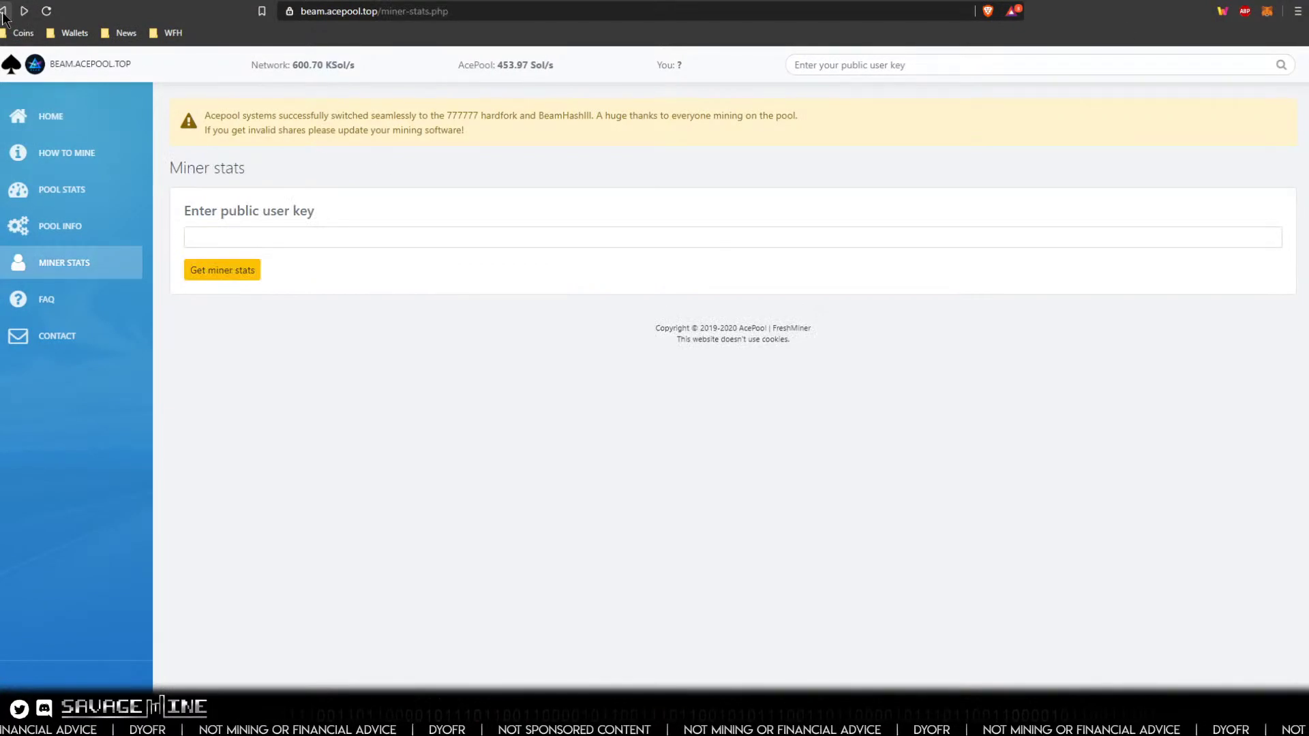
click(4, 12)
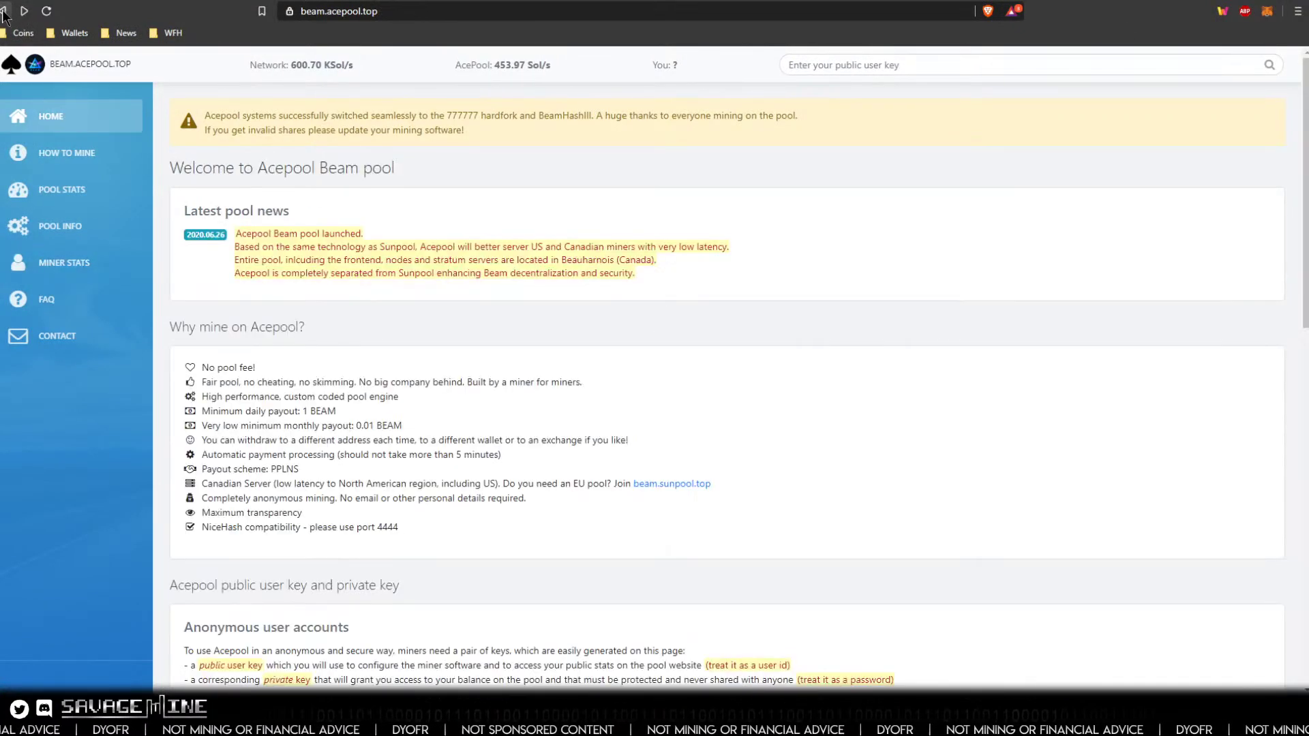
click(4, 12)
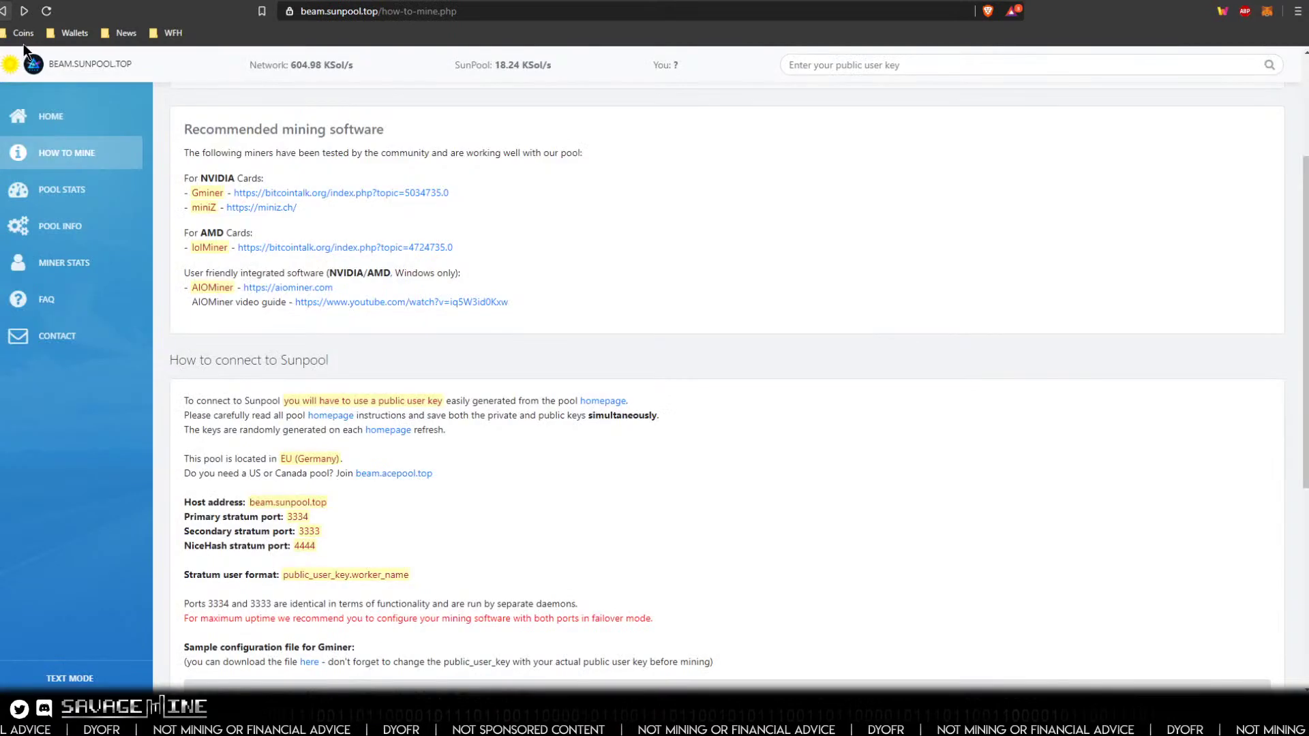
Step: Look up the miner's statistics on Sunpool's Miner Stats page by pasting the public user key
click(63, 262)
click(216, 236)
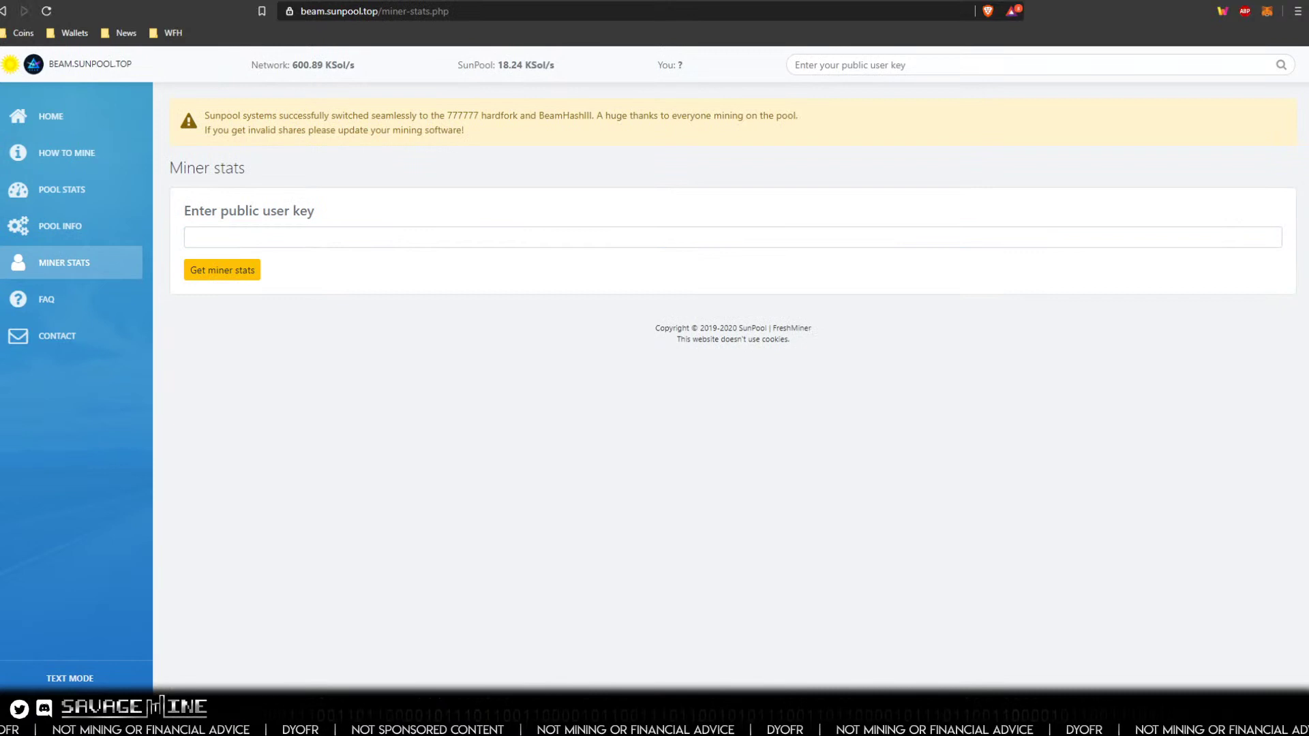
right_click(248, 238)
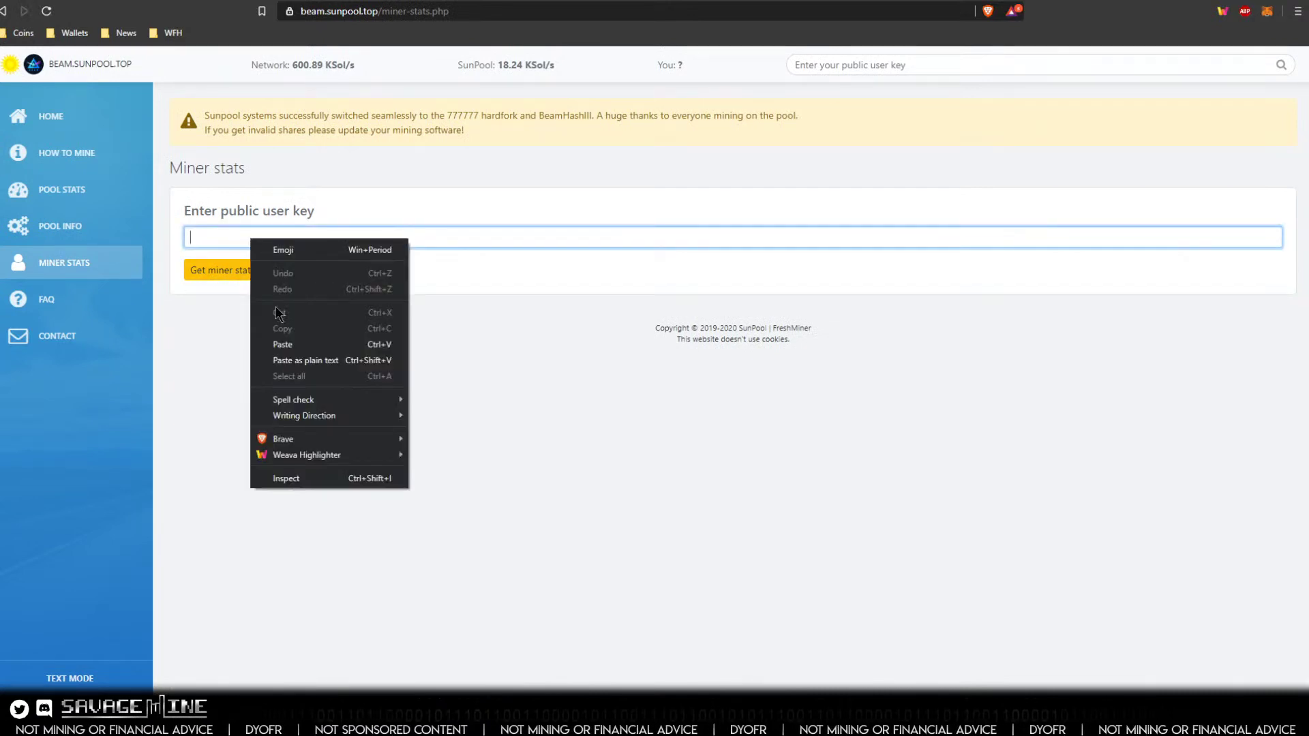
click(276, 341)
click(248, 279)
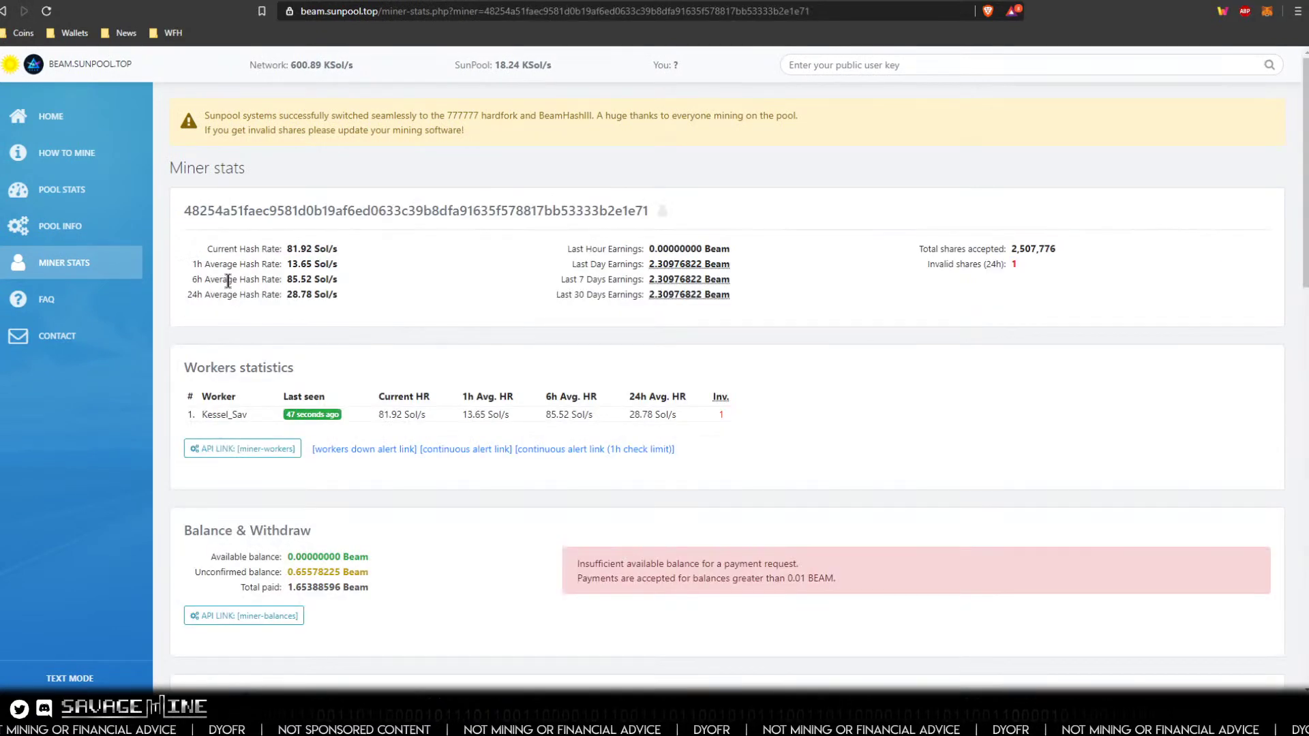
Step: Examine the available and unconfirmed balances under Balance & Withdraw in the Sunpool miner stats
scroll(227, 280, down, 1)
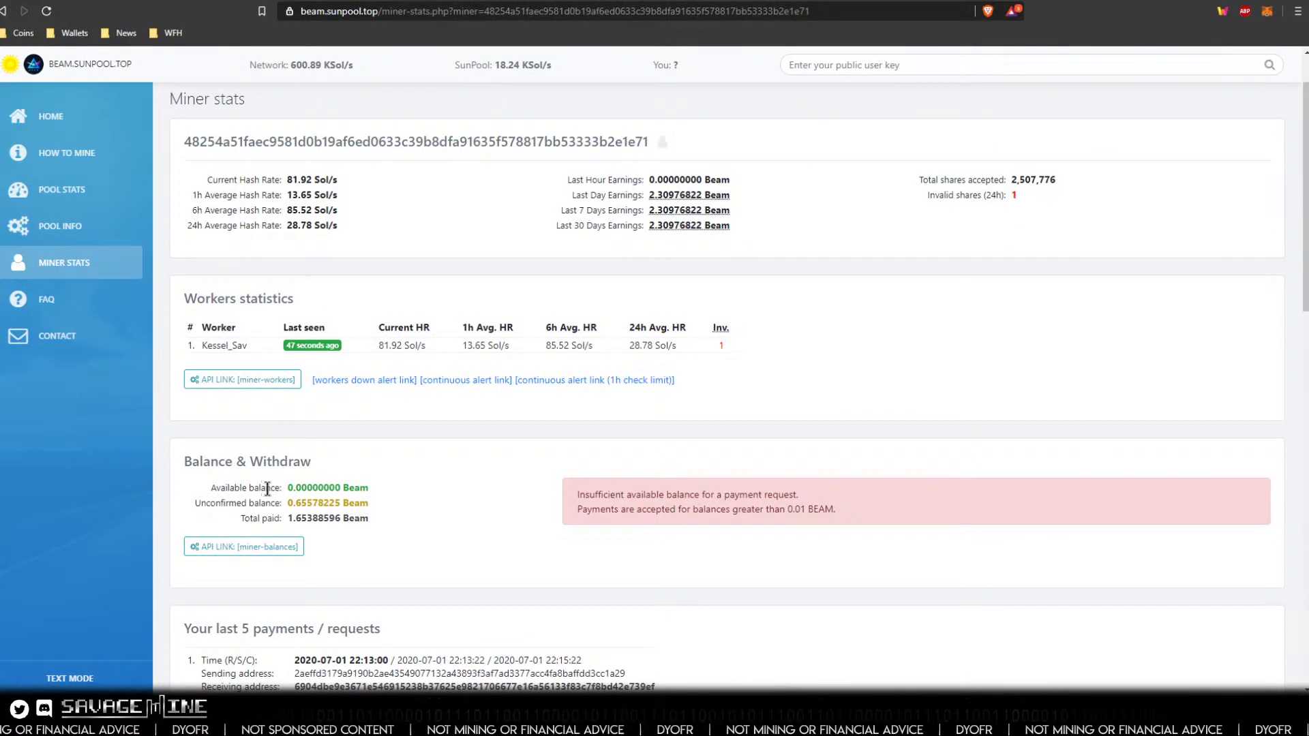
mouse_move(287, 488)
mouse_down()
mouse_move(372, 488)
mouse_move(378, 500)
mouse_up()
click(378, 493)
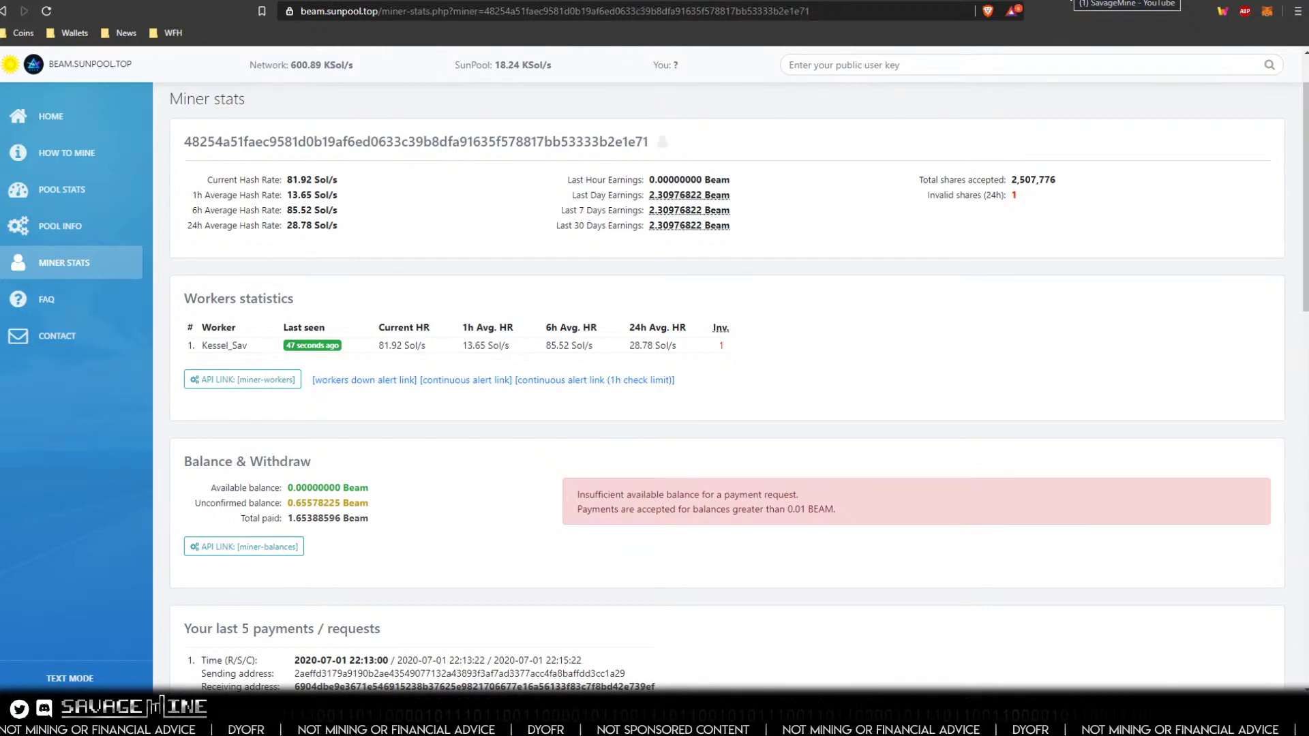
Step: View the SavageMine YouTube channel, then the Hash Raptor video on receiving Beam mining payments in a mobile wallet
click(1072, 1)
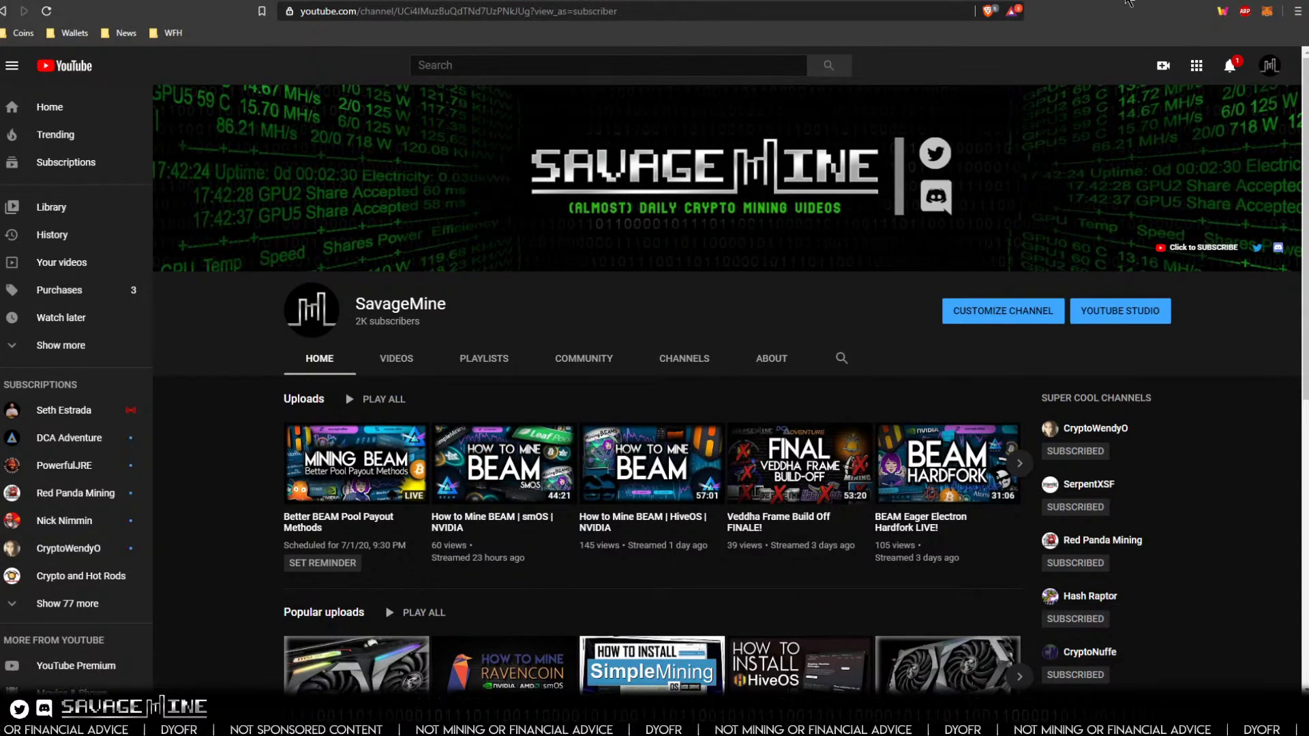
click(1143, 1)
click(1128, 2)
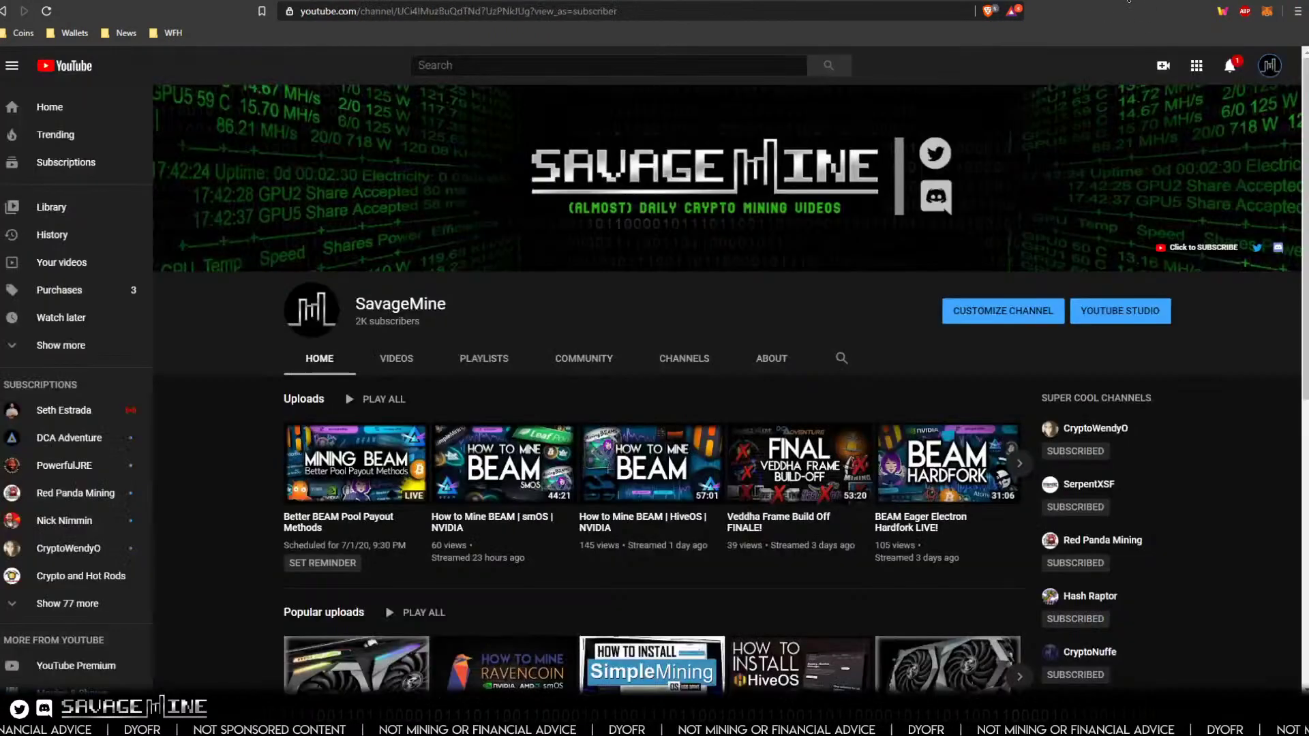
click(1074, 1)
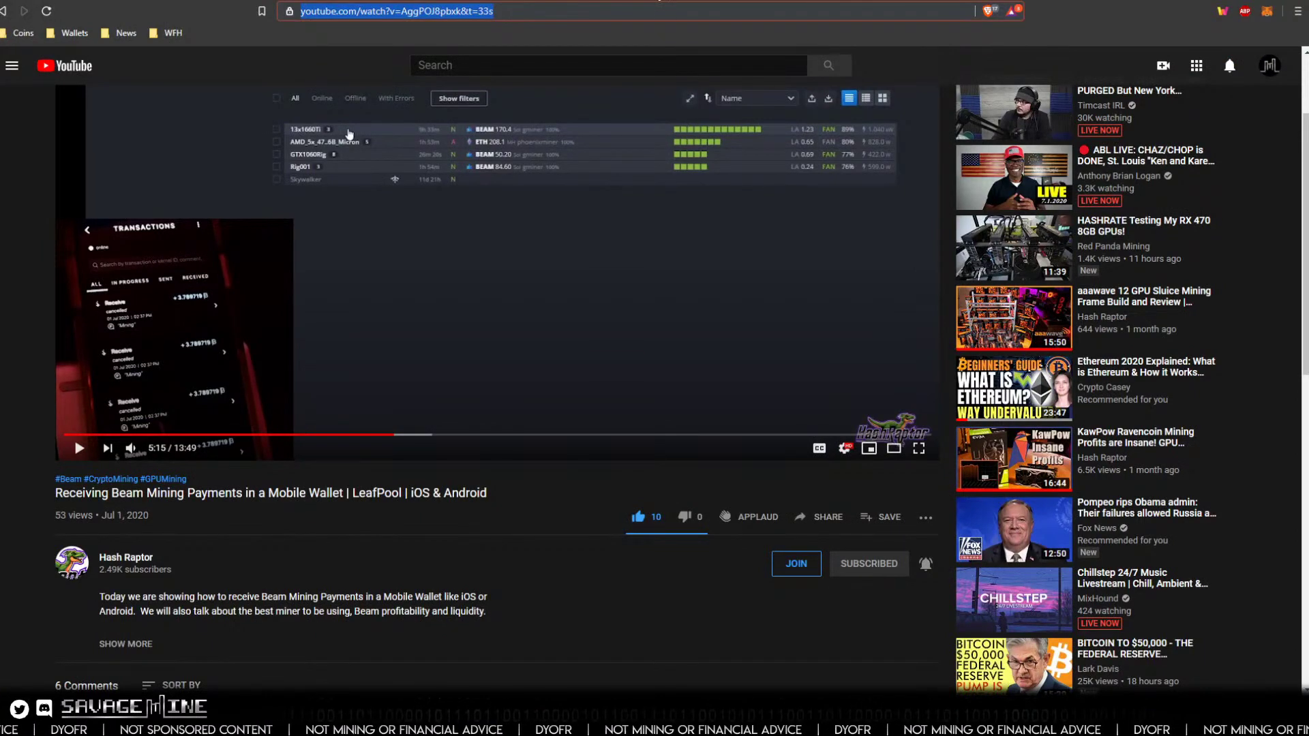
Step: Switch back to the MiningPoolStats Beam page and look over the beginning of the pool list
click(659, 1)
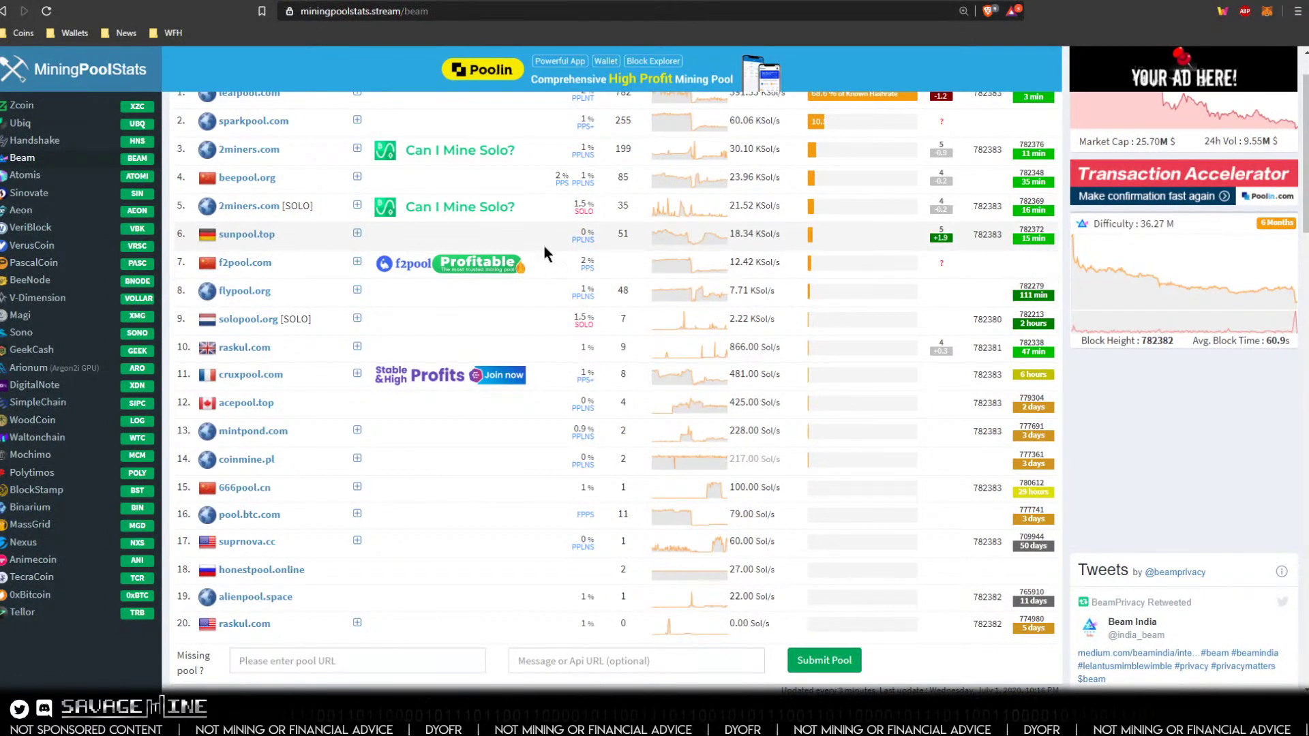
scroll(336, 227, up, 1)
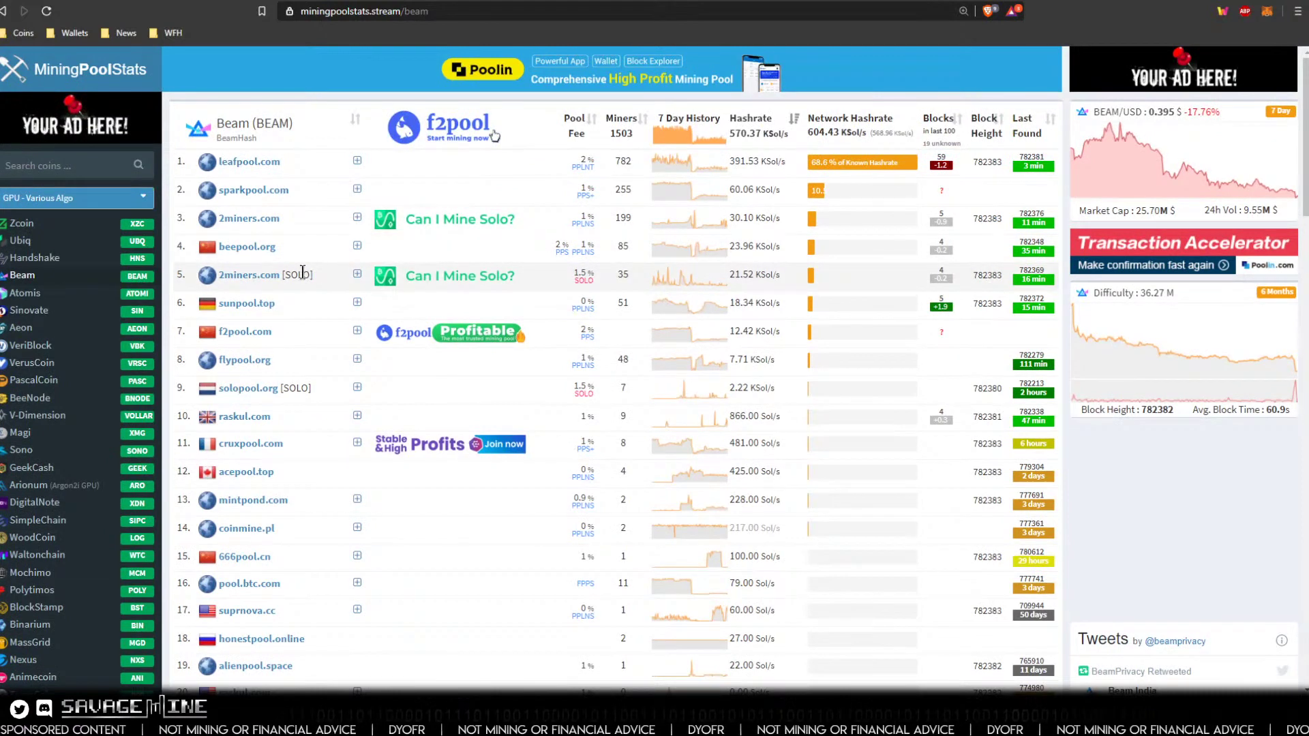